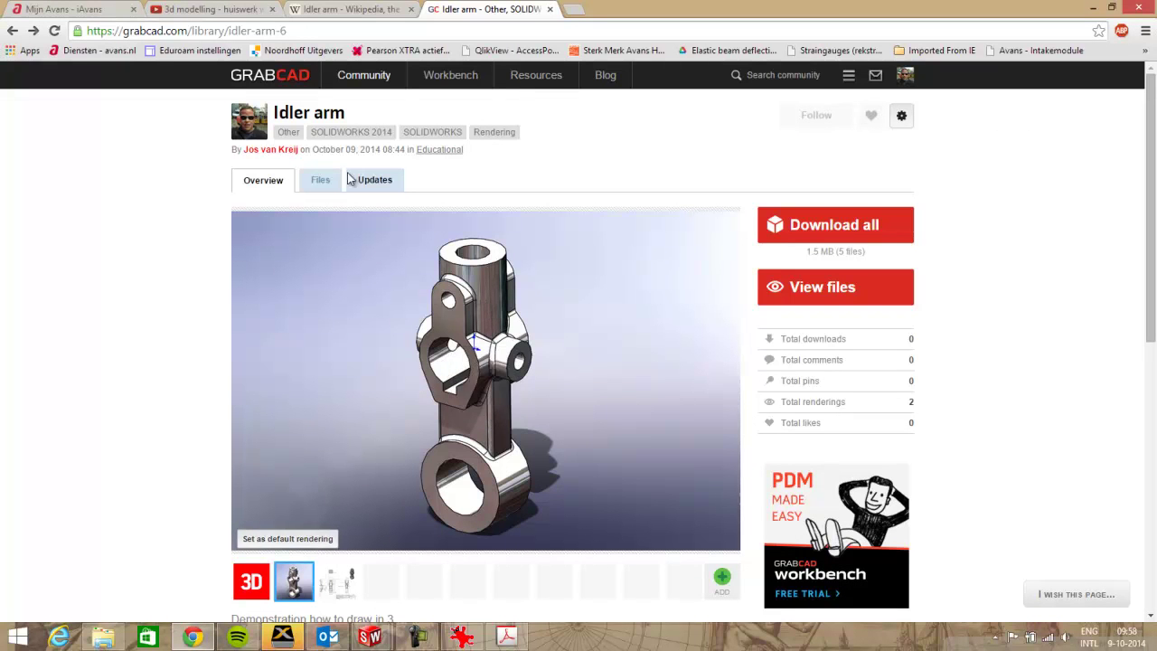
Step: Search the GrabCAD library for "idler arm" and open the file list of the first Idler arm model
click(773, 76)
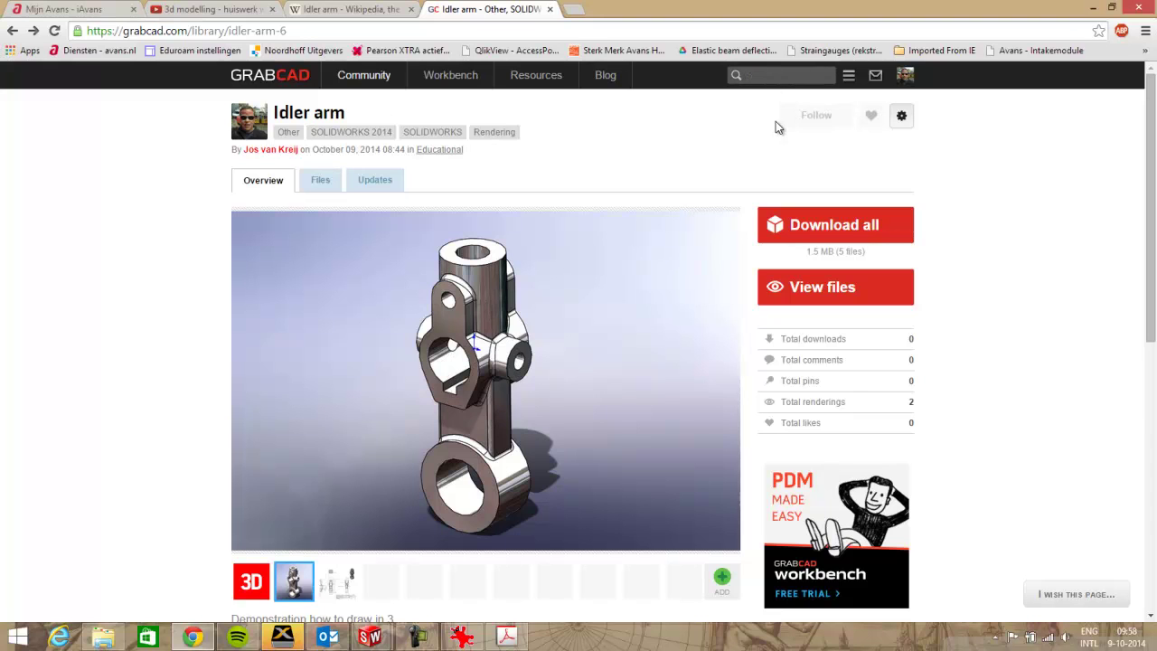
text(idler arm)
key(Return)
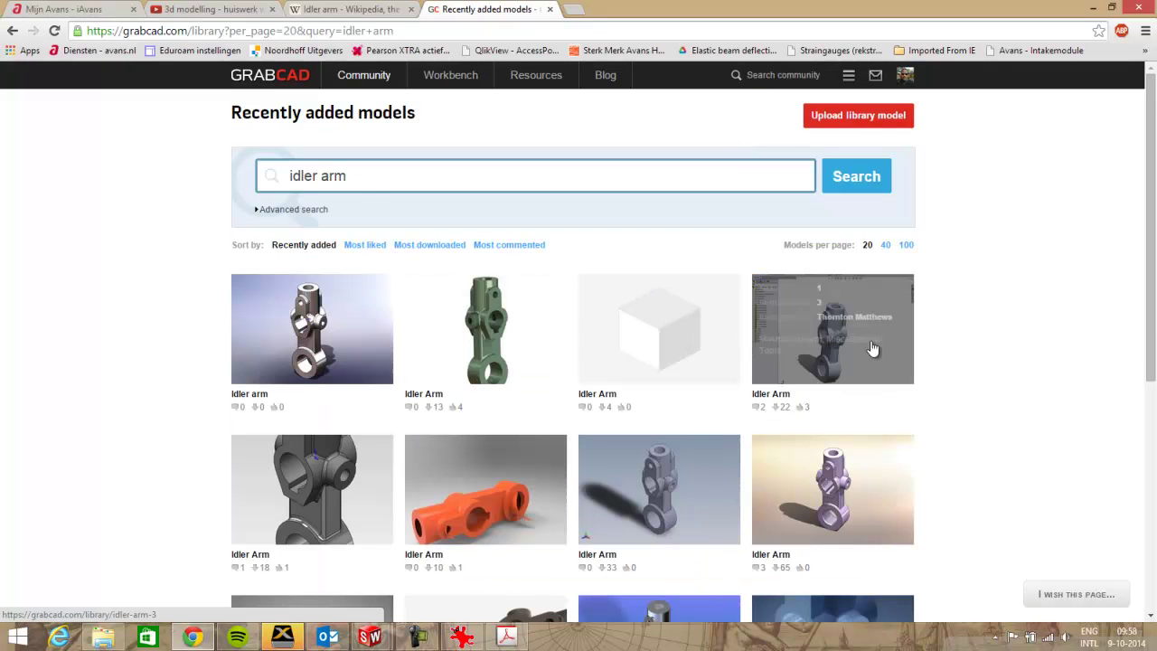
scroll(738, 521, down, 1)
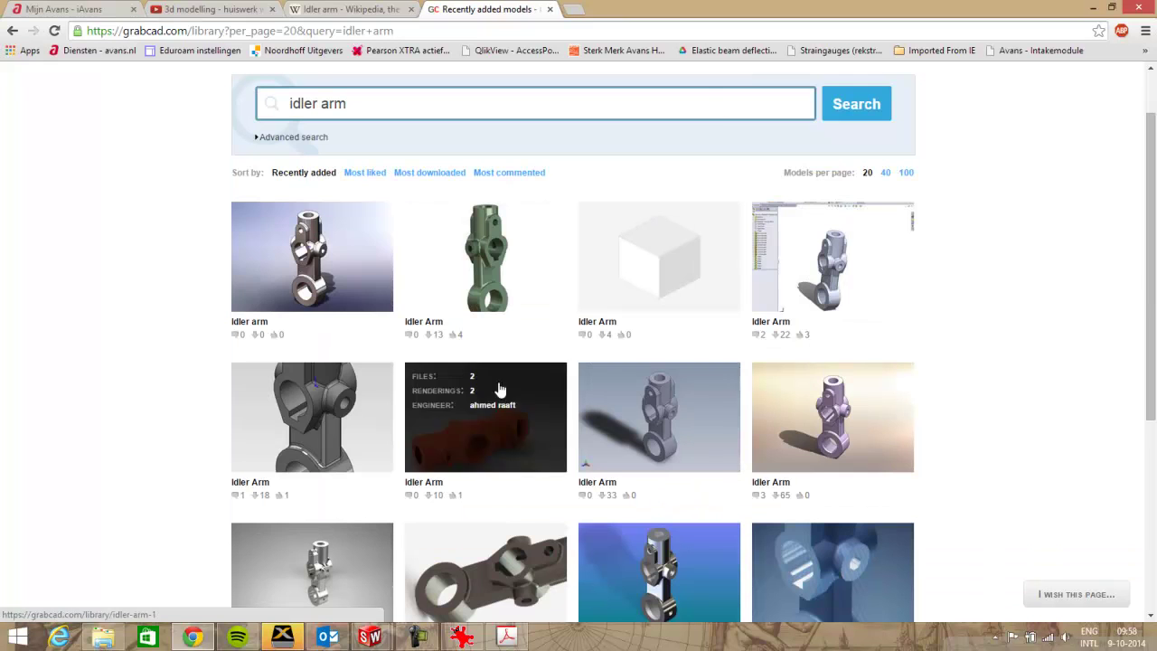
click(342, 287)
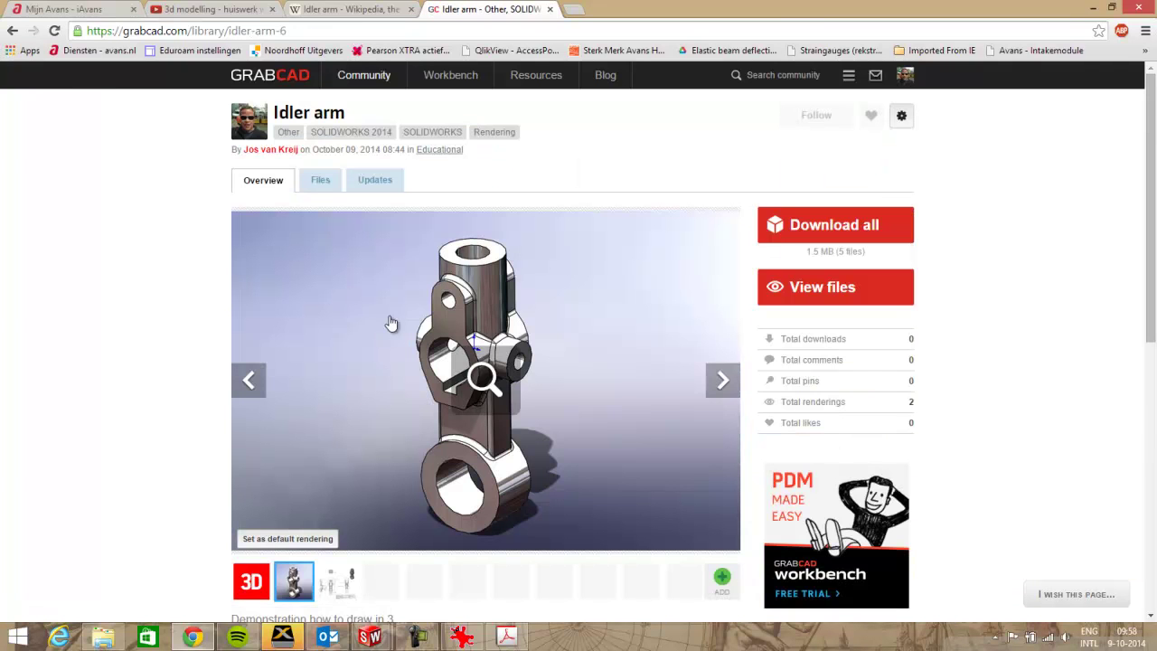
click(321, 183)
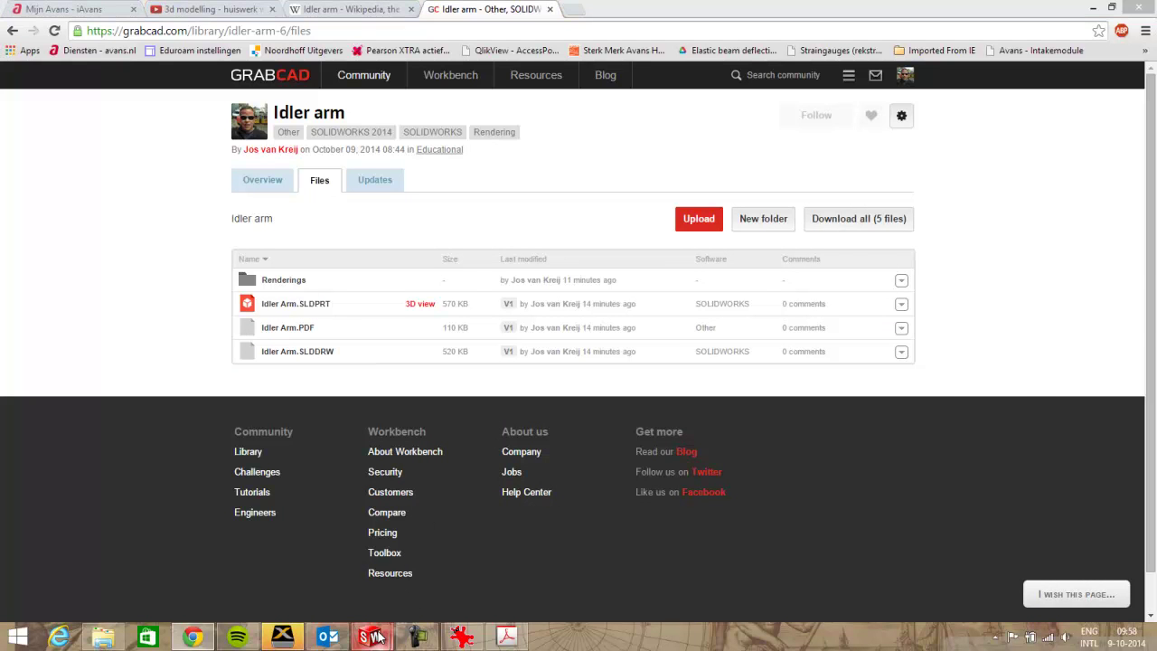
Step: Switch to SolidWorks and examine the finished Idler Arm part, selecting the front lug face of Extrude1
mouse_move(380, 635)
click(451, 569)
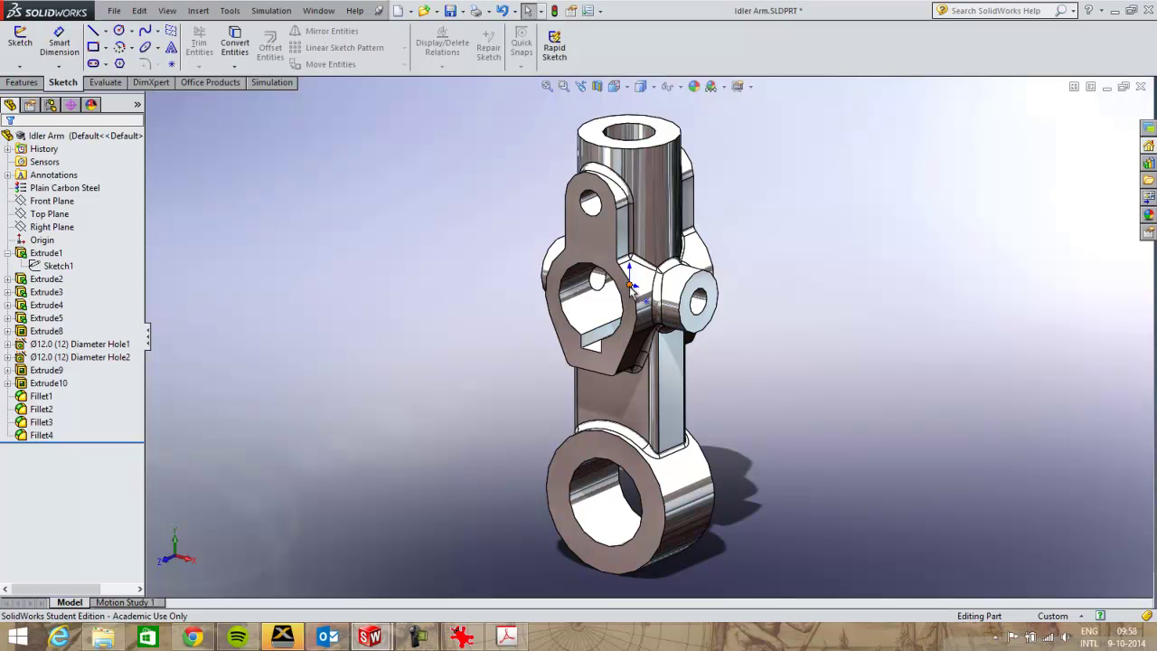
middle_drag(629, 286, 620, 314)
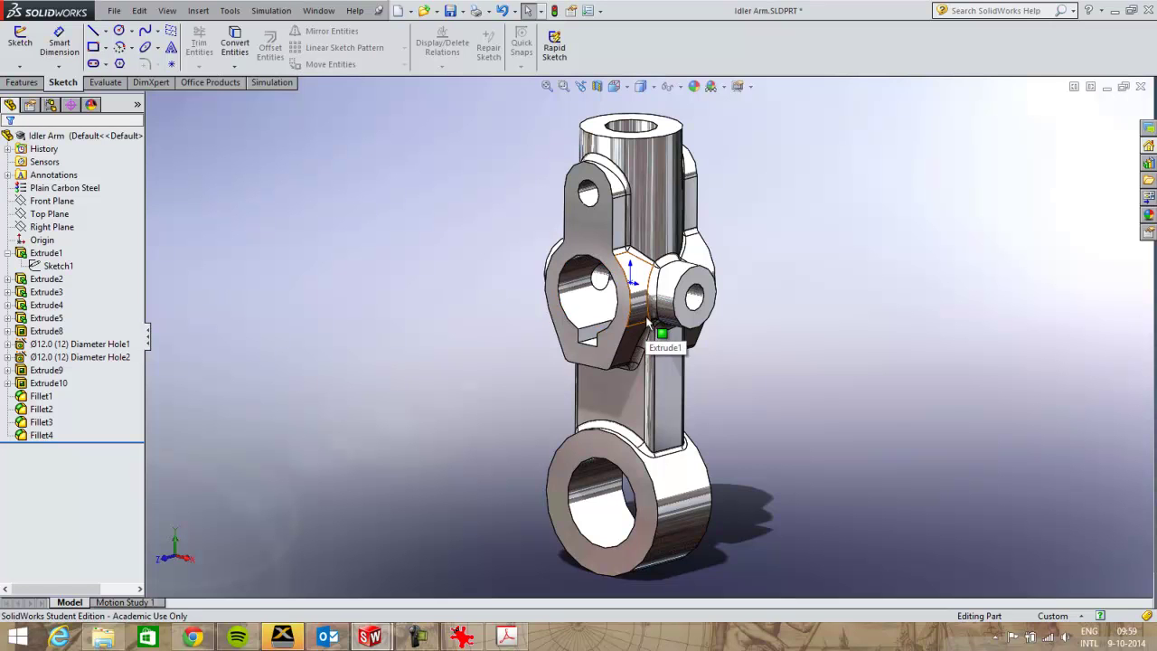
middle_drag(647, 320, 660, 323)
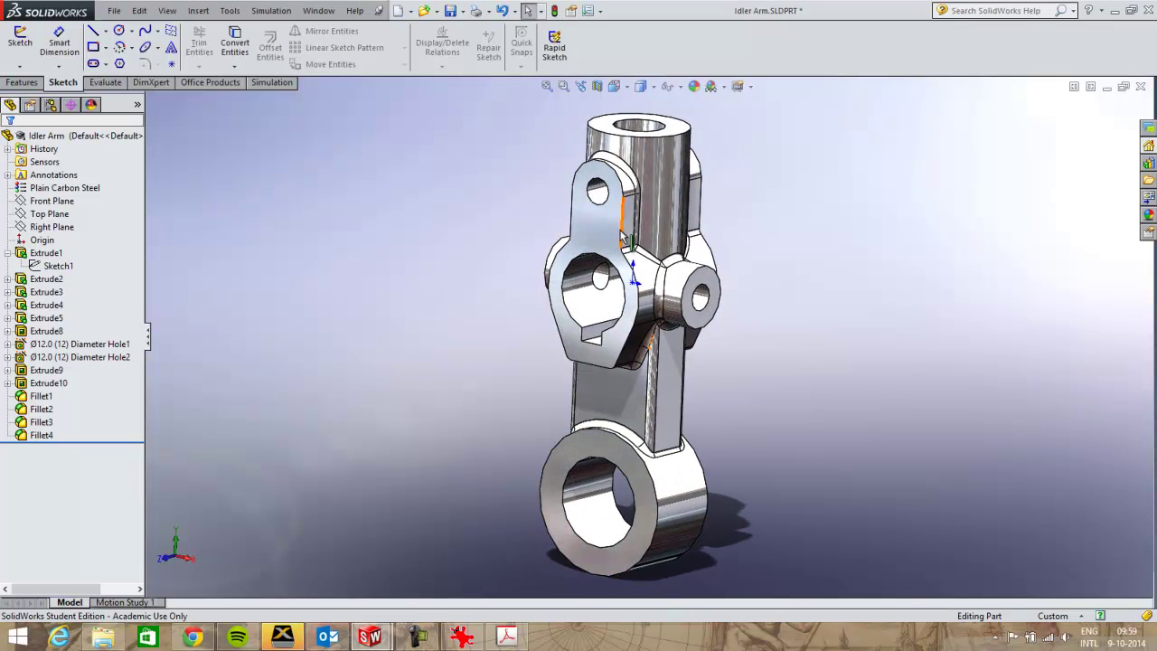
click(621, 237)
middle_drag(656, 398, 676, 415)
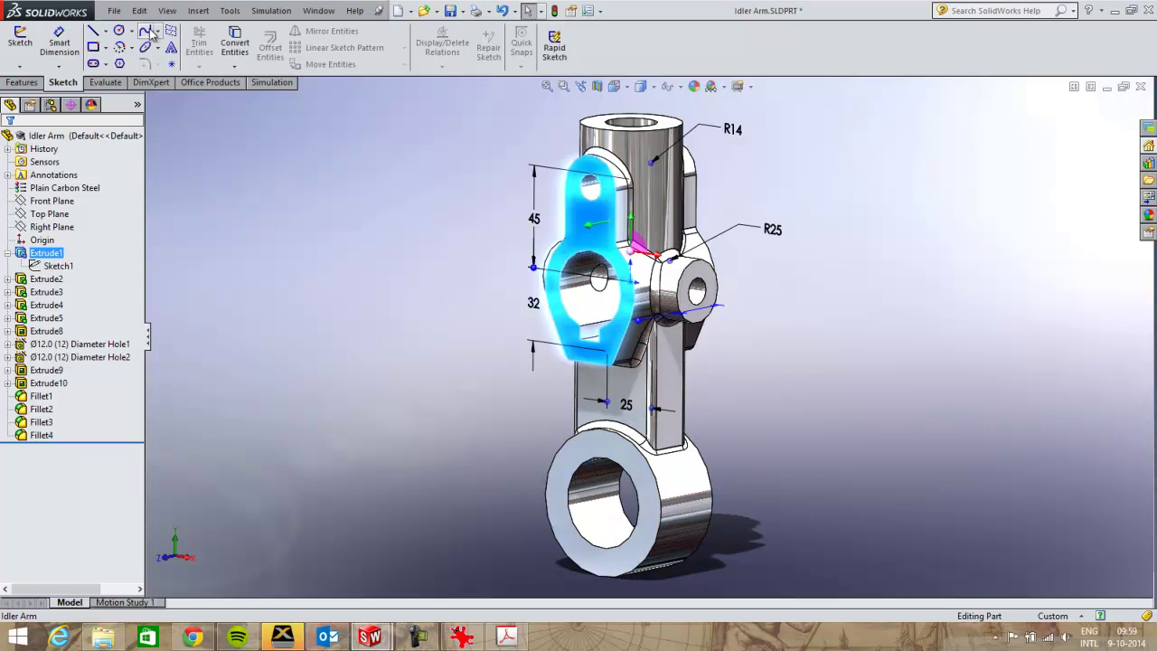
Step: Create a new part document from the Avans Part template
click(114, 10)
click(138, 43)
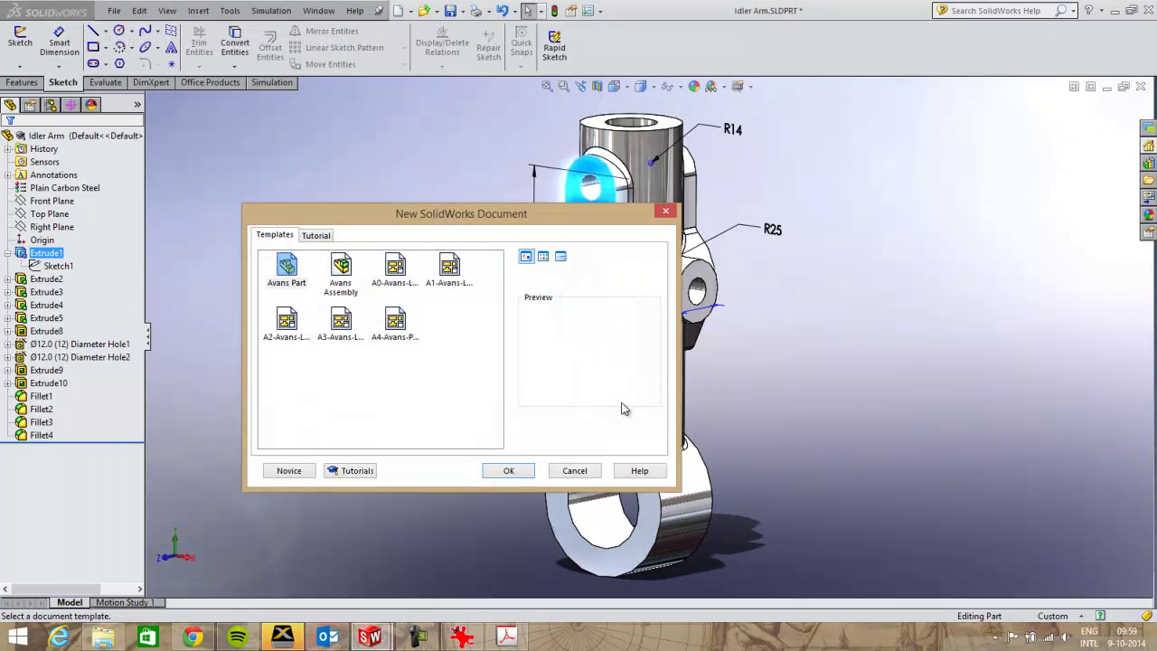
click(503, 469)
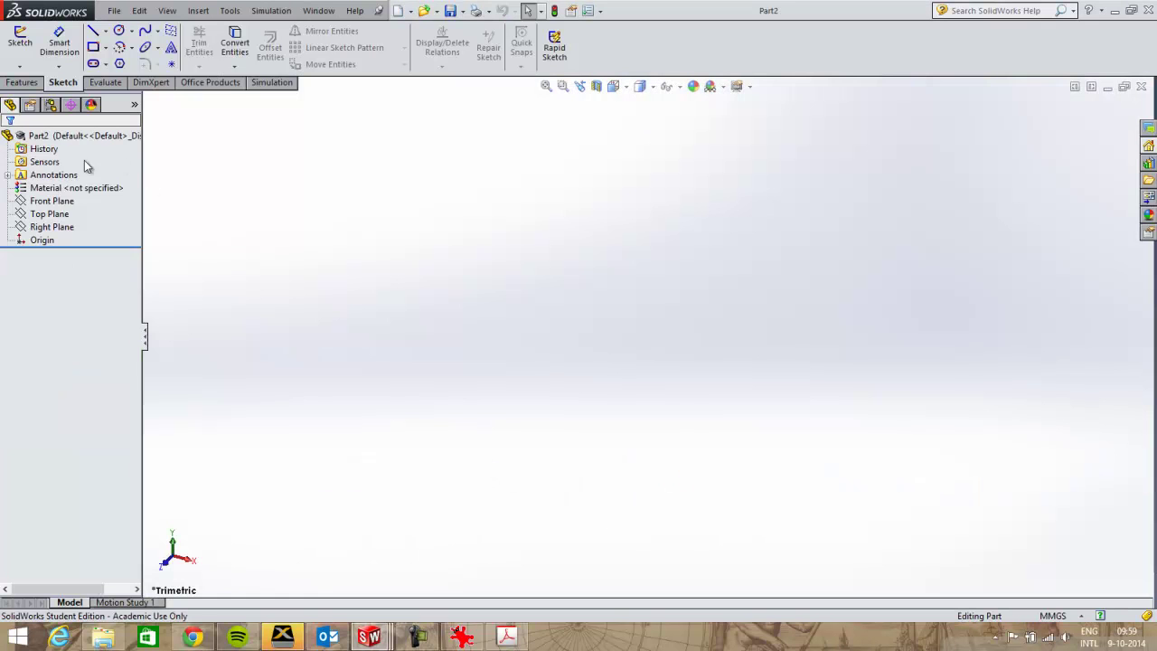
Step: Start a sketch on the Front Plane and draw a circle of about 52 mm radius centred on the origin
click(51, 201)
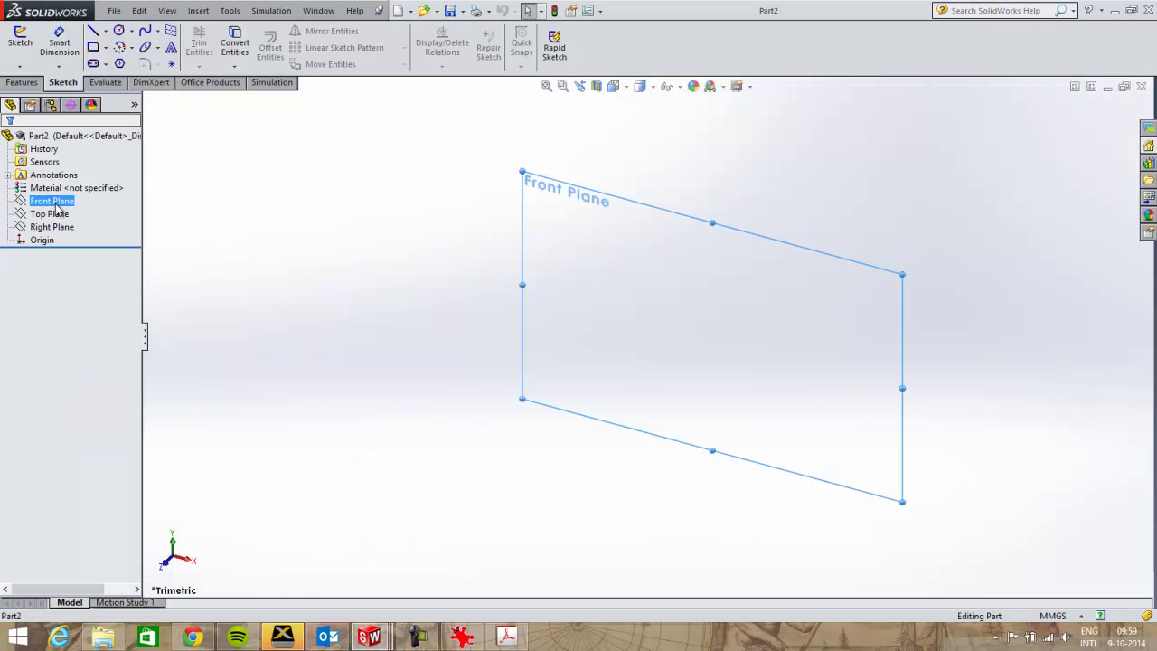
click(20, 41)
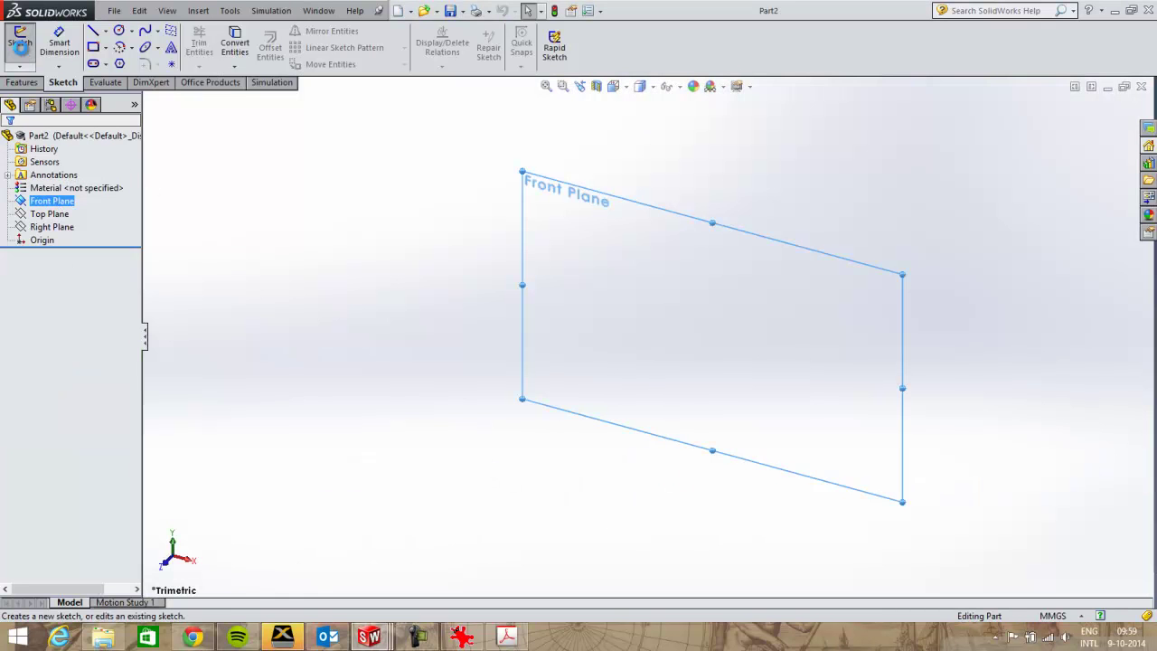
click(119, 30)
click(647, 336)
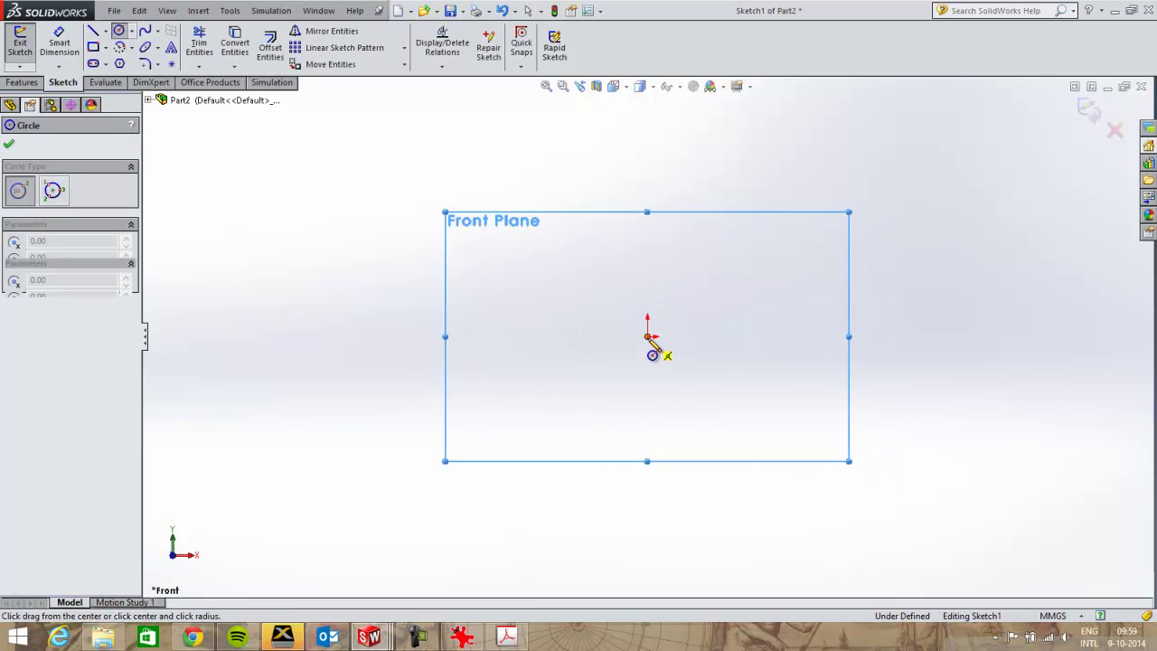
click(762, 368)
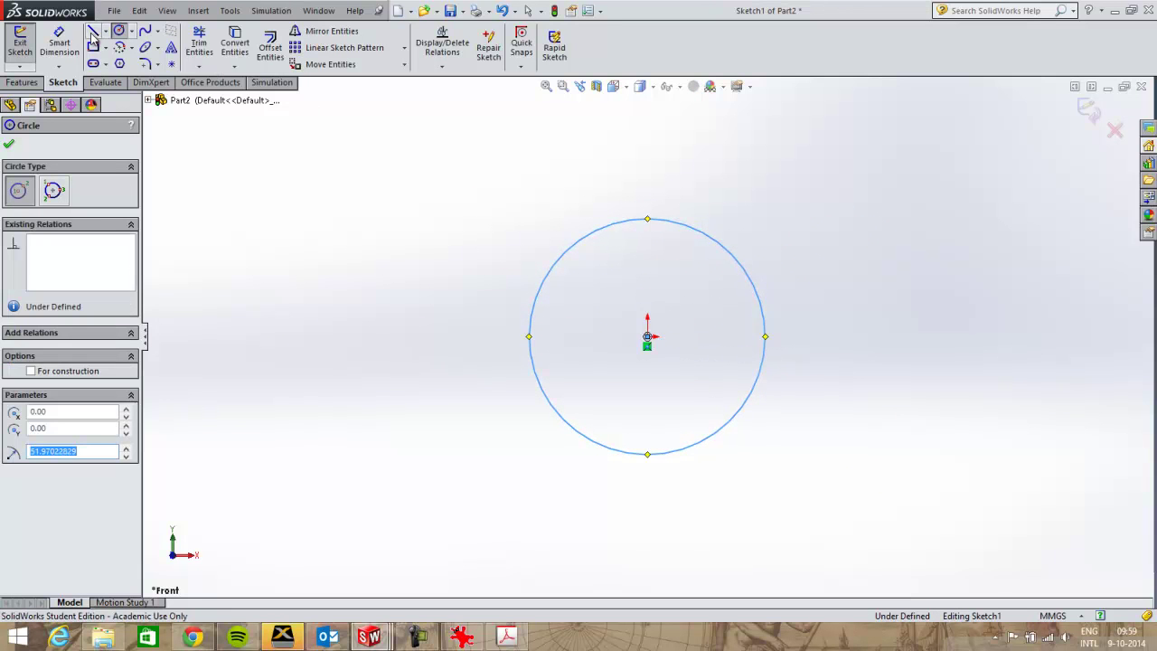
click(93, 30)
key(z)
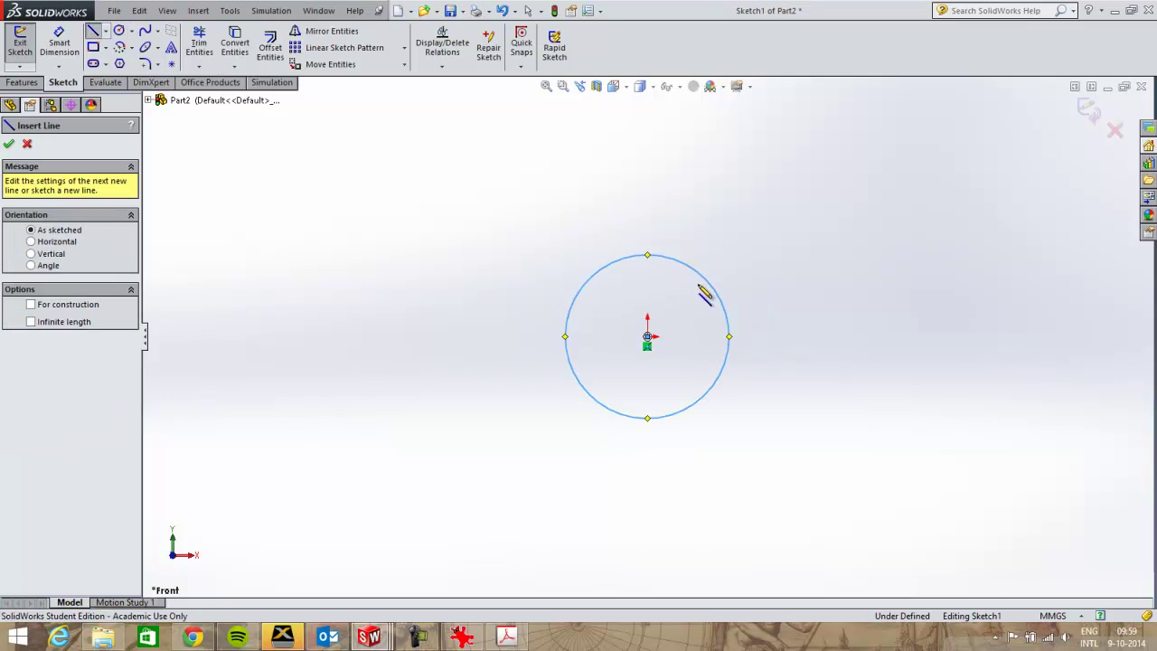
drag(697, 276, 693, 210)
key(Escape)
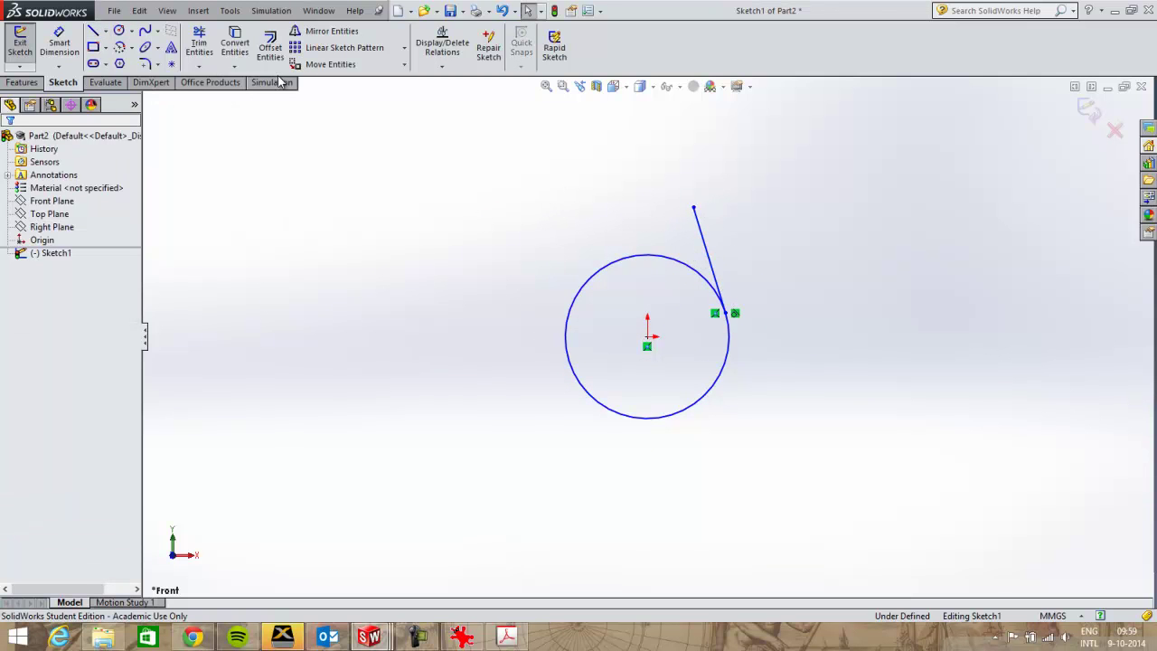
click(502, 11)
Step: Sketch a vertical line from above the circle down to the upper-right part of its circumference
click(131, 31)
click(105, 31)
click(118, 45)
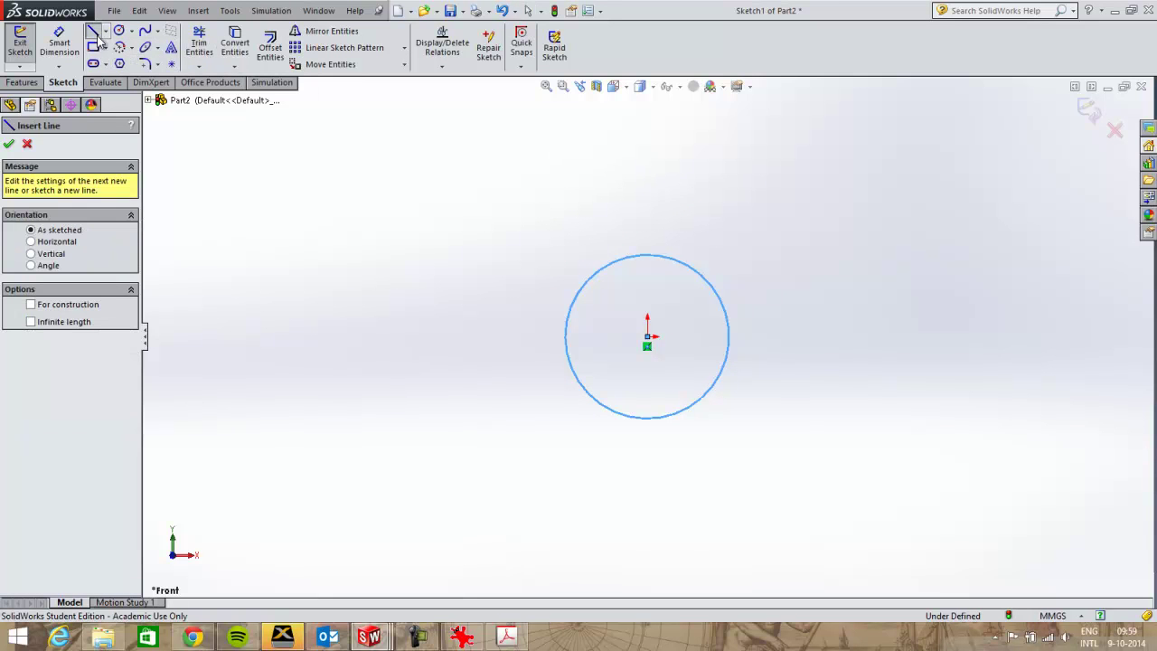
click(684, 158)
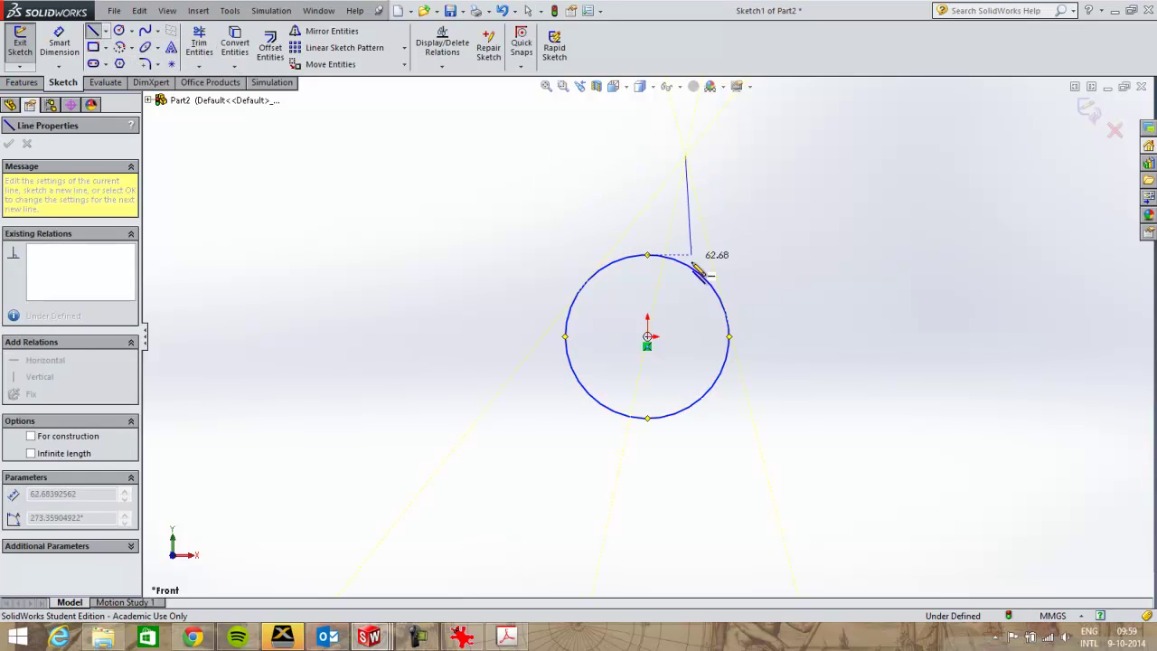
click(687, 265)
key(Escape)
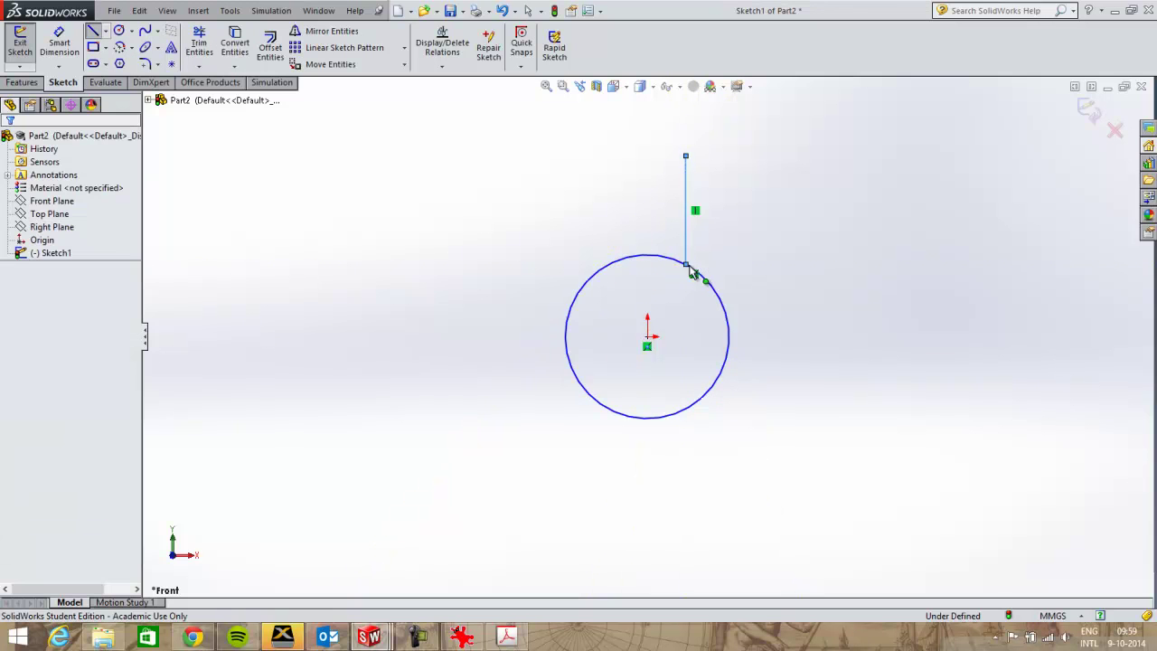
Step: Add a 90° tangent arc of about 24 mm radius from the vertical line's upper end to directly above the origin
click(97, 34)
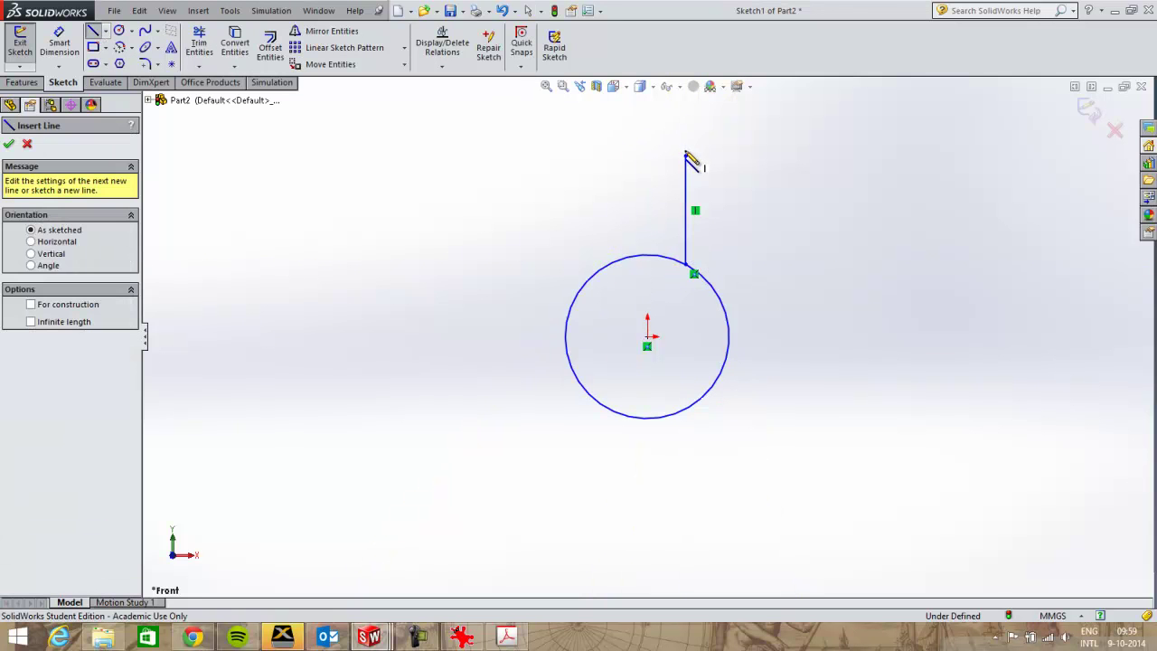
click(685, 157)
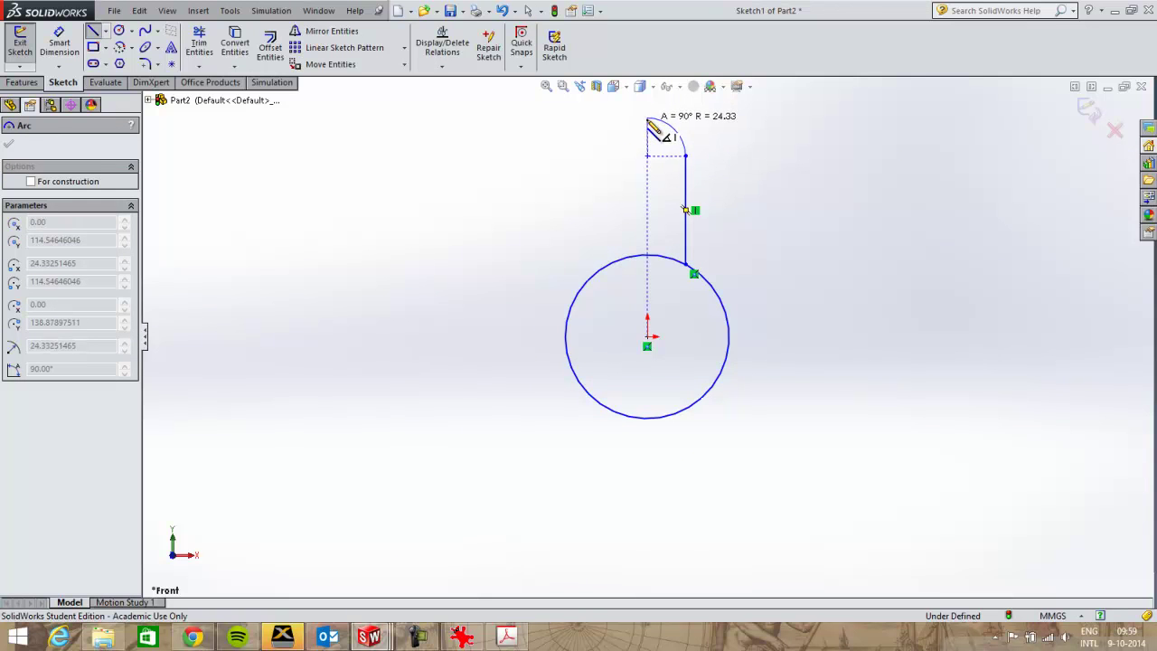
click(648, 118)
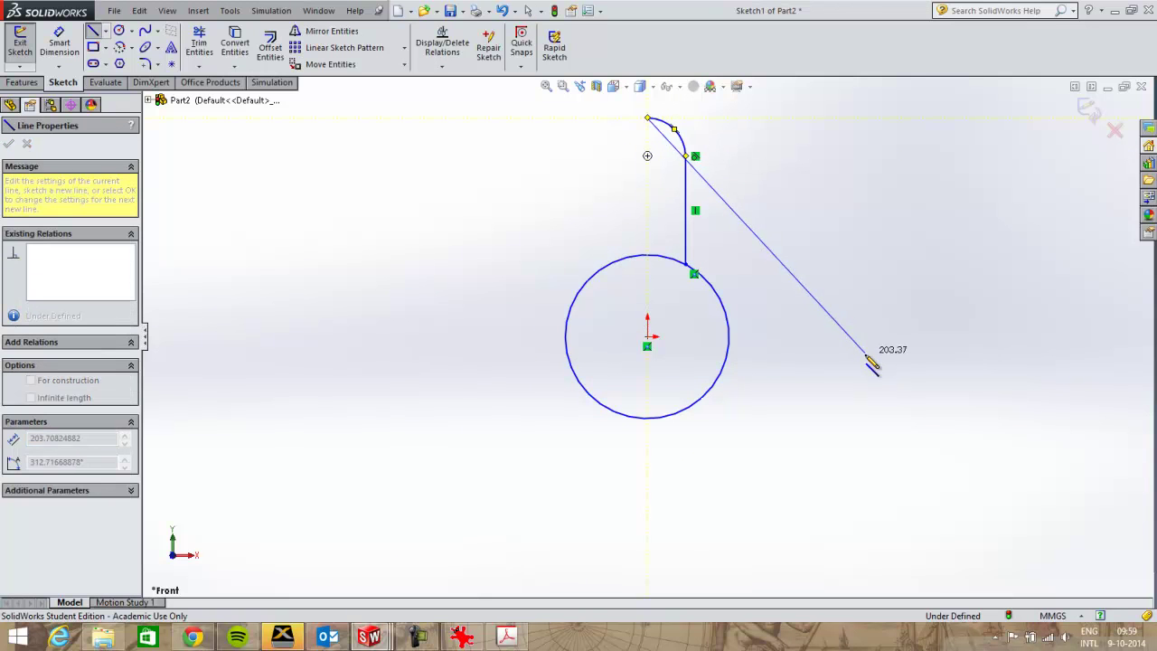
key(Escape)
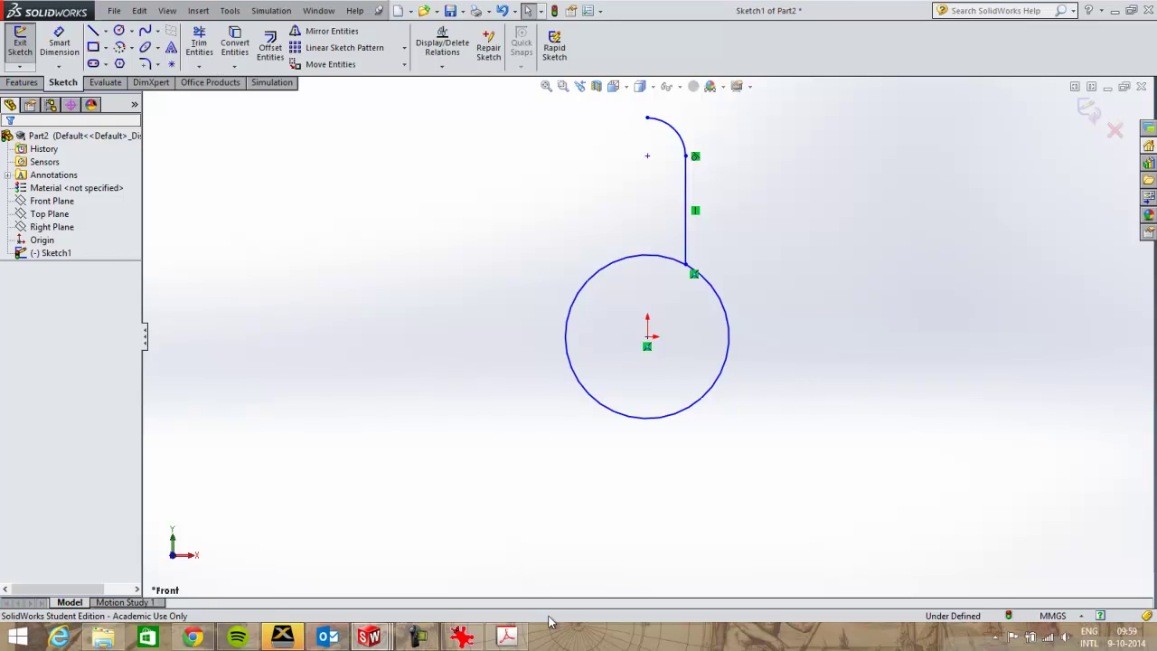
Step: Consult the Idler Arm drawing in IrfanView and sketch a short horizontal line below the circle, continued by an angled line of about 35 mm up to the circle
click(460, 637)
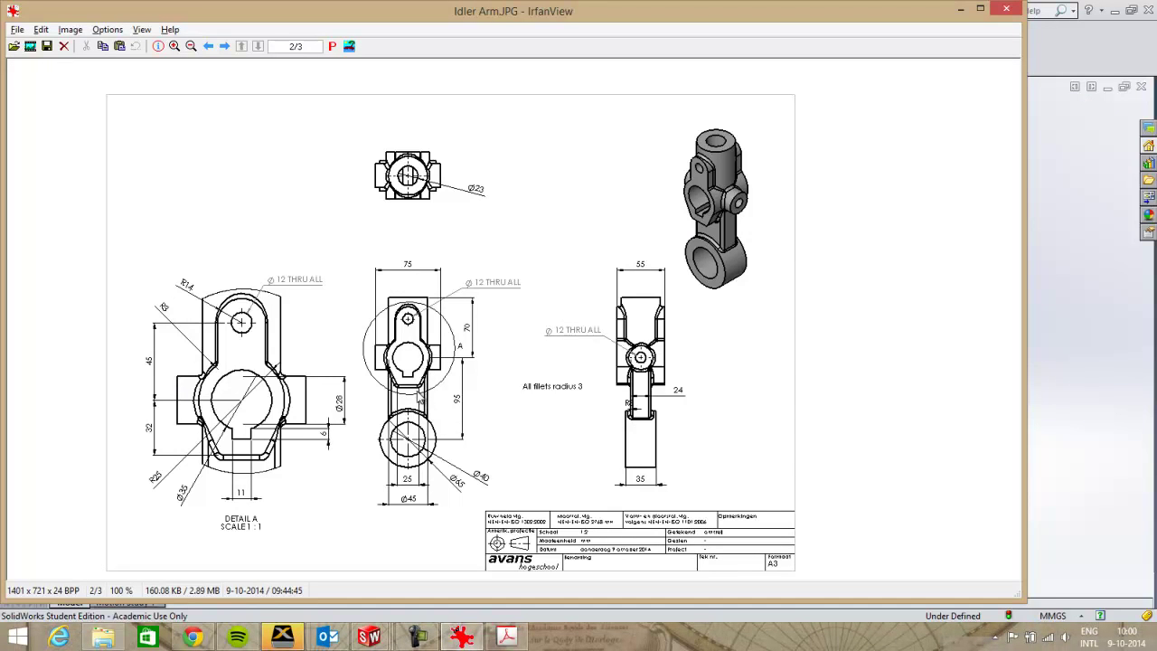
key(alt+Tab)
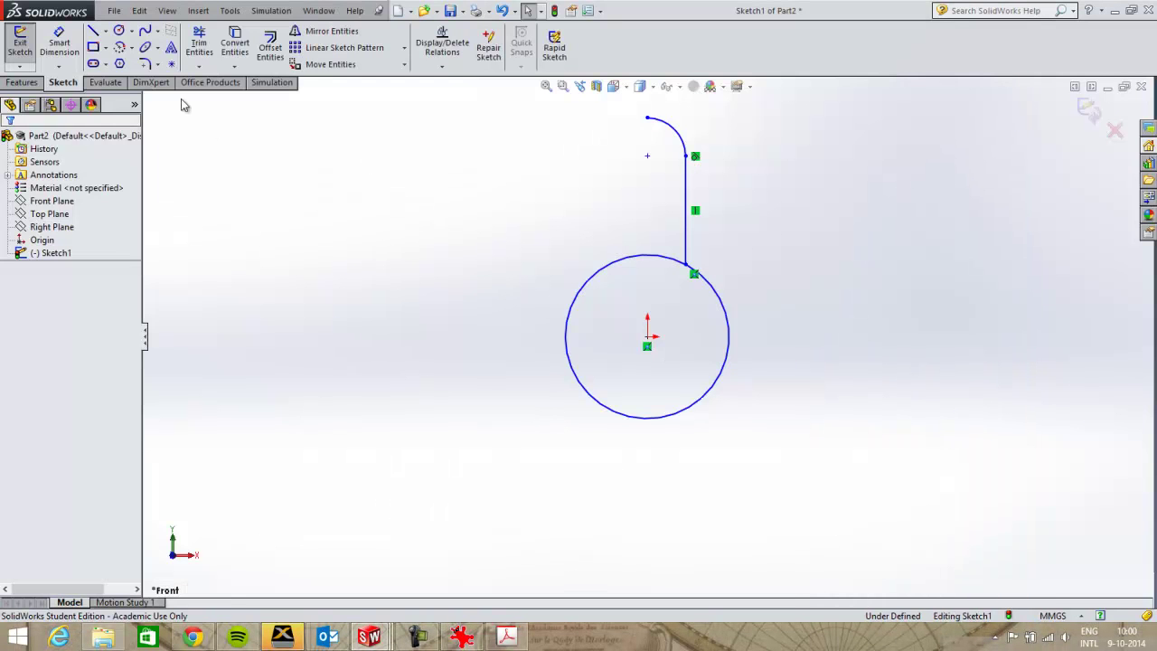
click(95, 35)
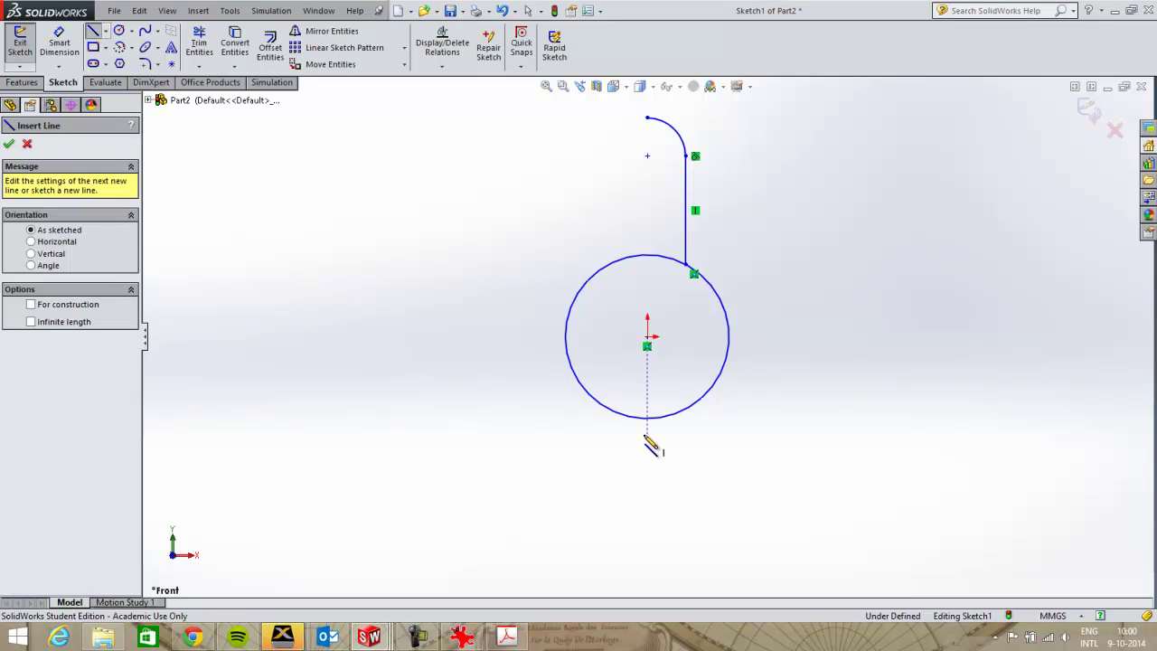
click(647, 434)
click(686, 434)
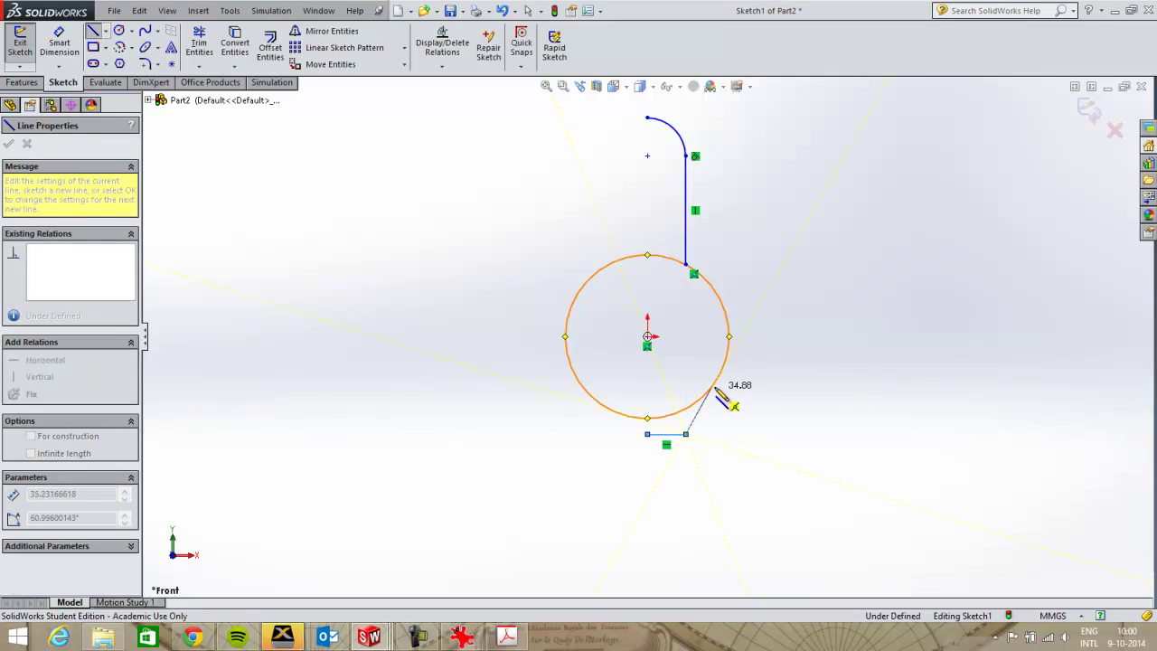
click(713, 386)
key(Escape)
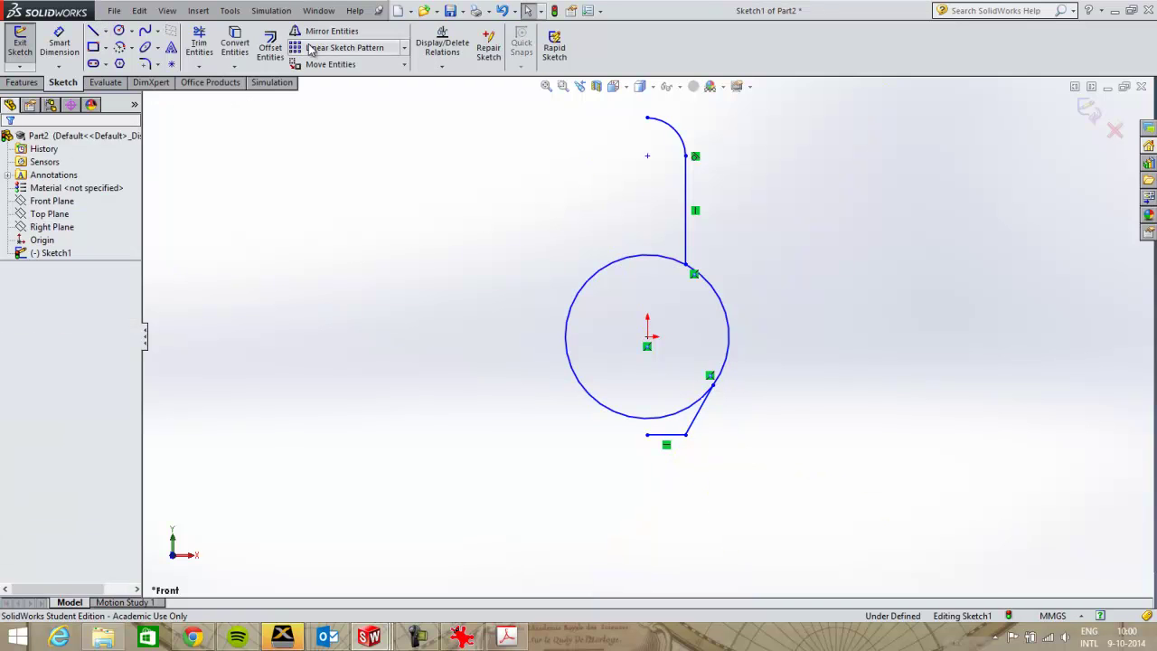
Step: Power-trim the circle so that only the right-hand arc between the vertical and angled lines remains
click(199, 45)
drag(541, 247, 611, 348)
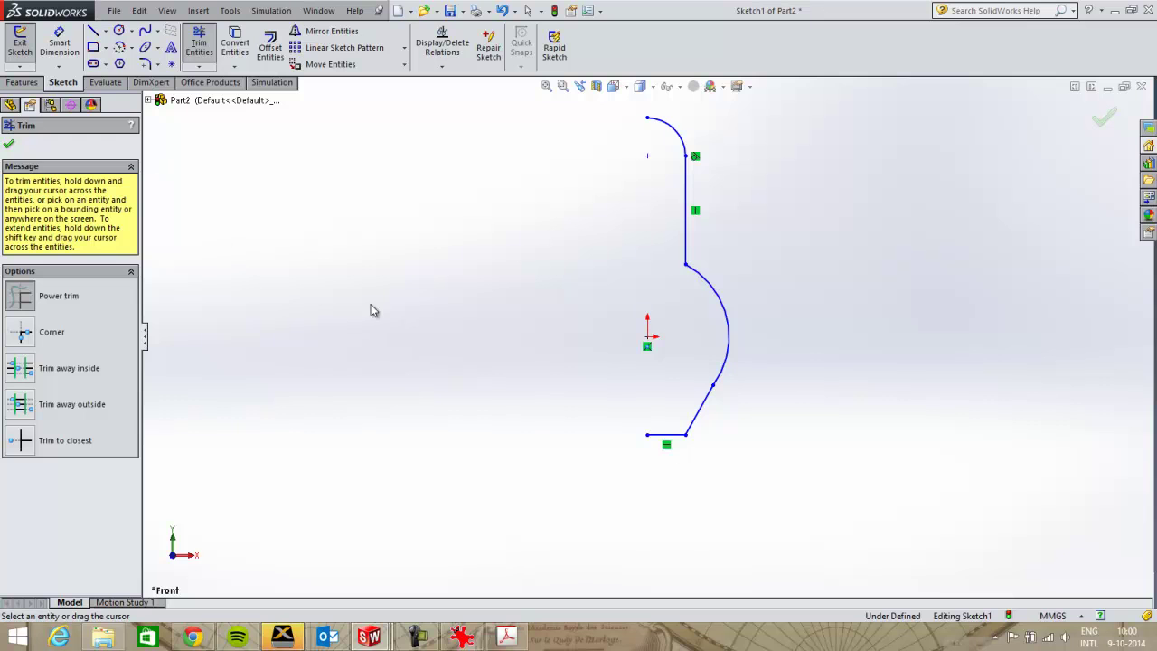
key(z)
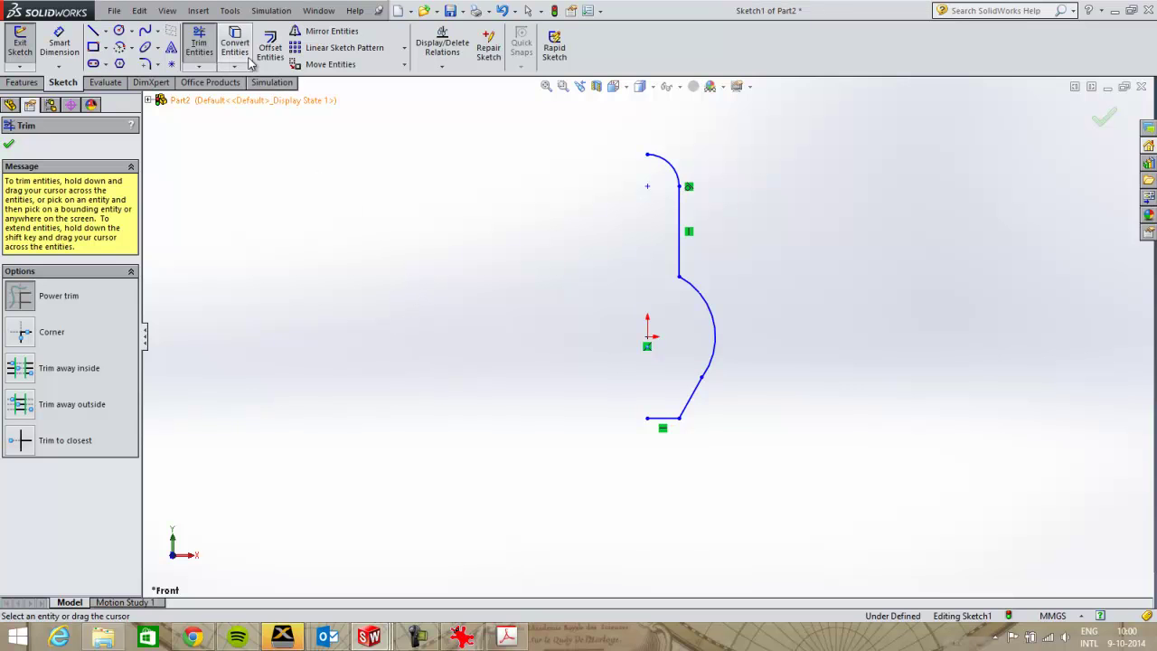
Step: Draw a vertical centerline through the origin from the top arc's end to the open end of the bottom horizontal line
click(322, 36)
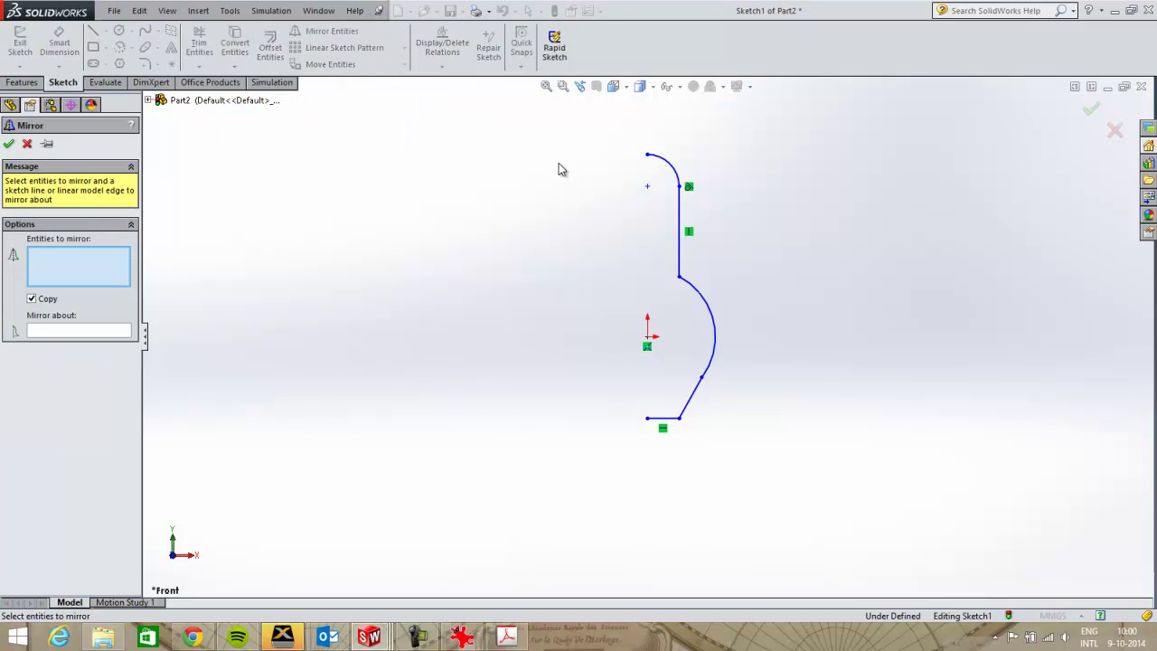
click(27, 144)
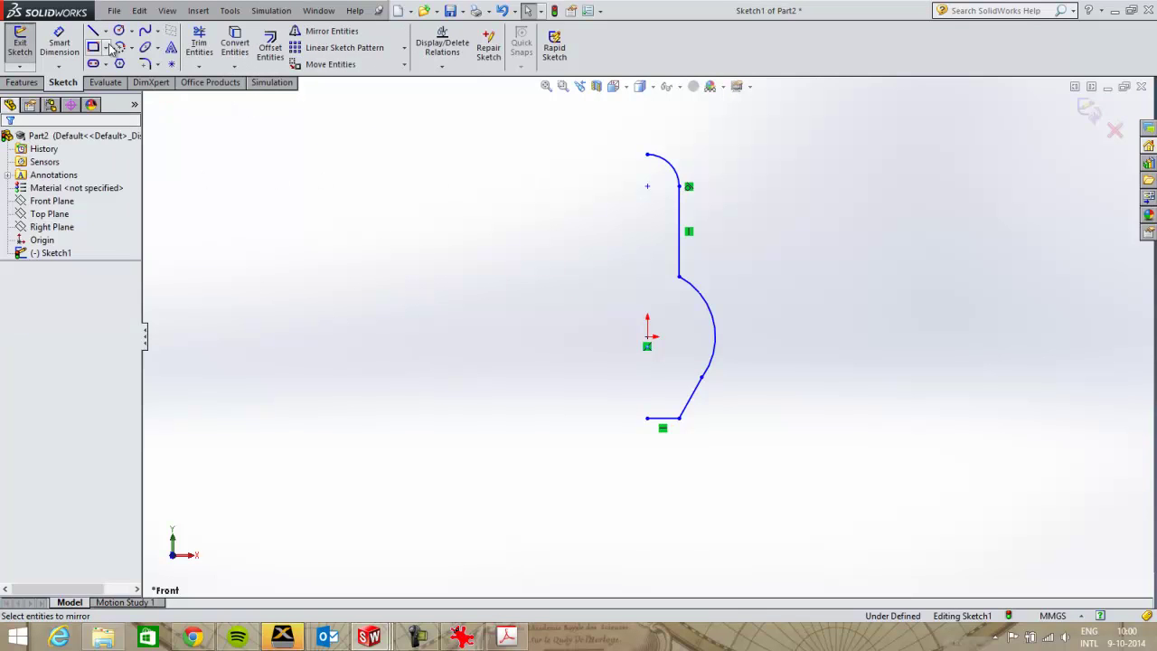
click(106, 30)
click(116, 45)
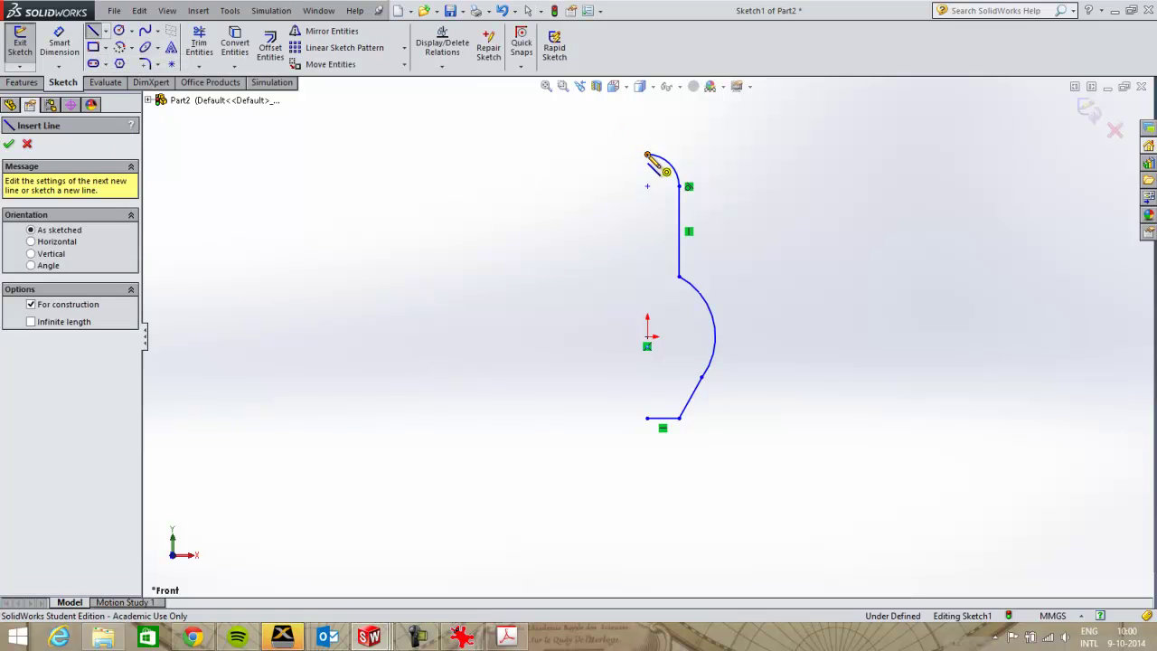
click(647, 154)
click(647, 417)
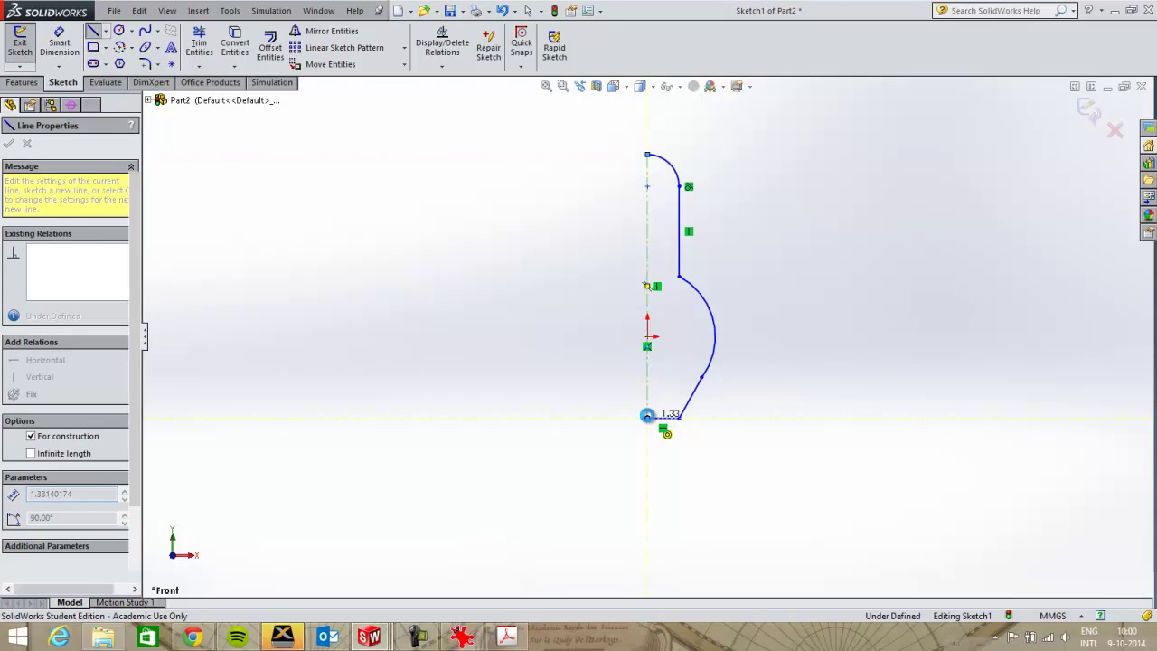
Step: Mirror the whole half profile about the vertical centerline through the origin to complete the symmetric outline
key(Escape)
click(327, 31)
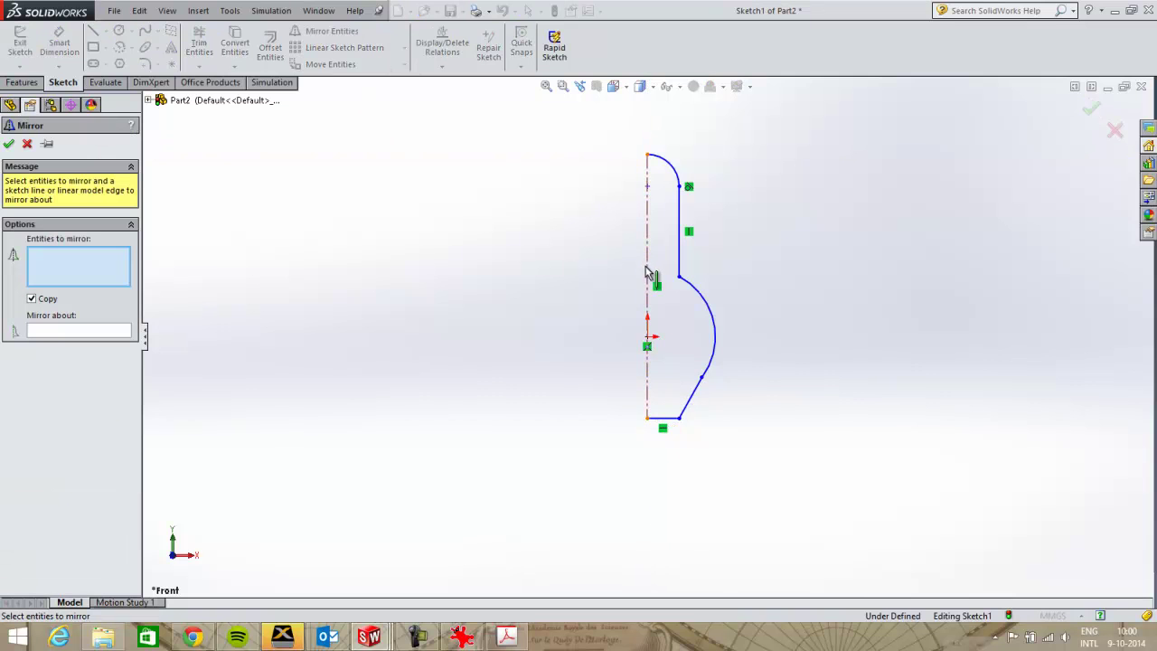
drag(560, 119, 804, 521)
click(106, 331)
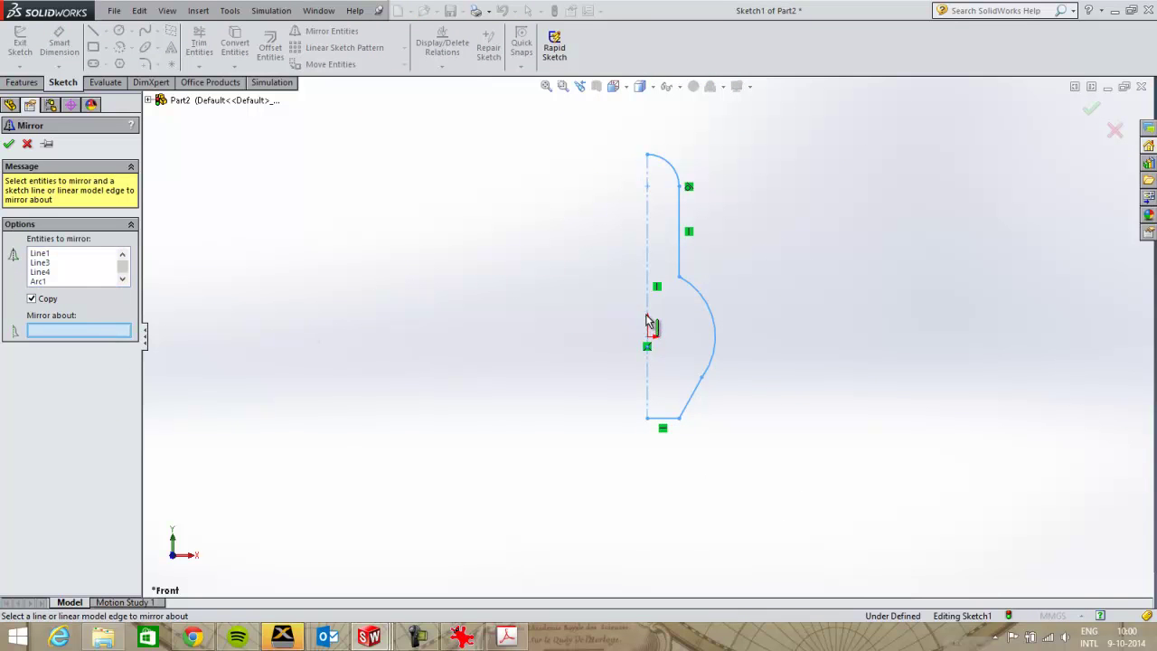
click(647, 325)
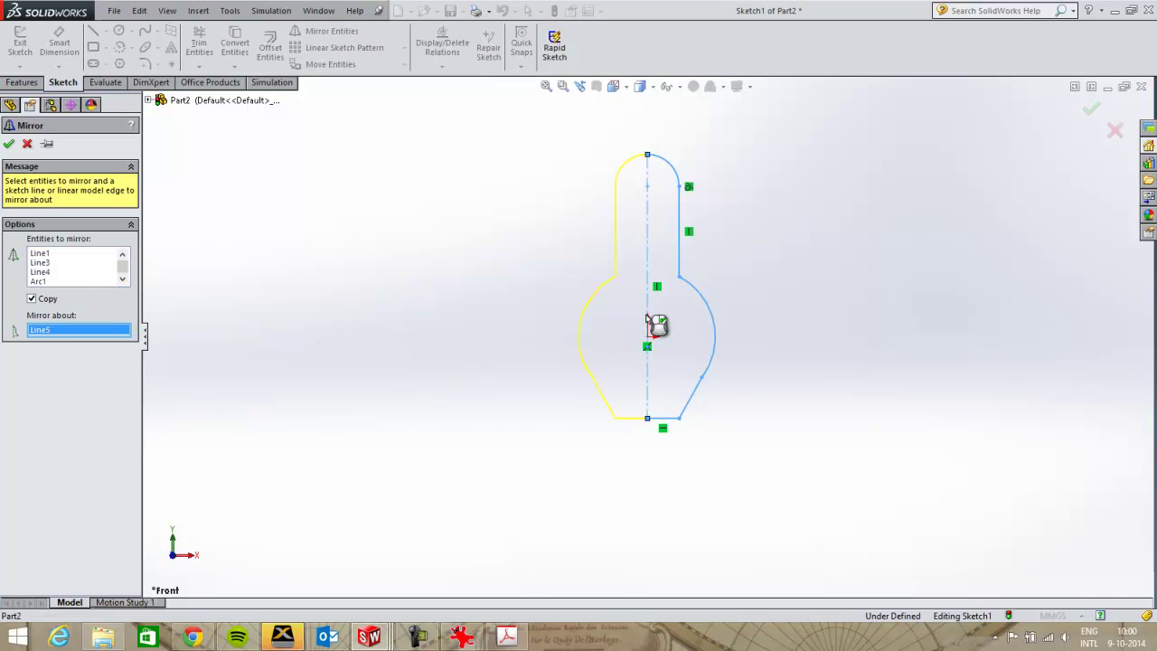
click(9, 145)
scroll(767, 343, down, 3)
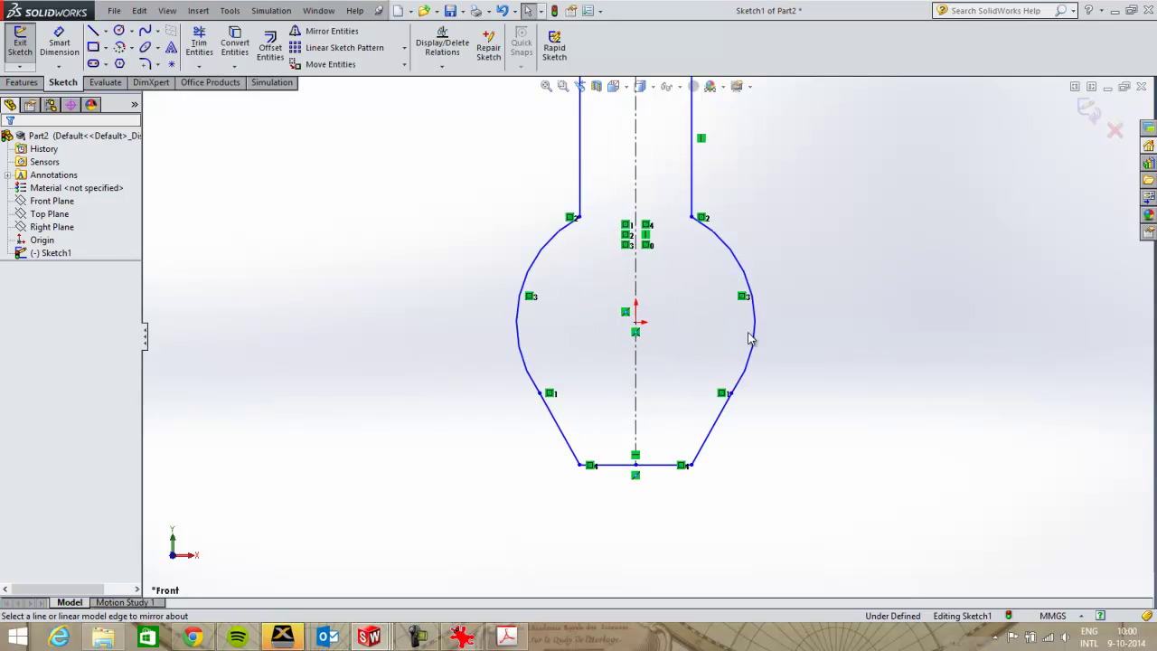
click(758, 338)
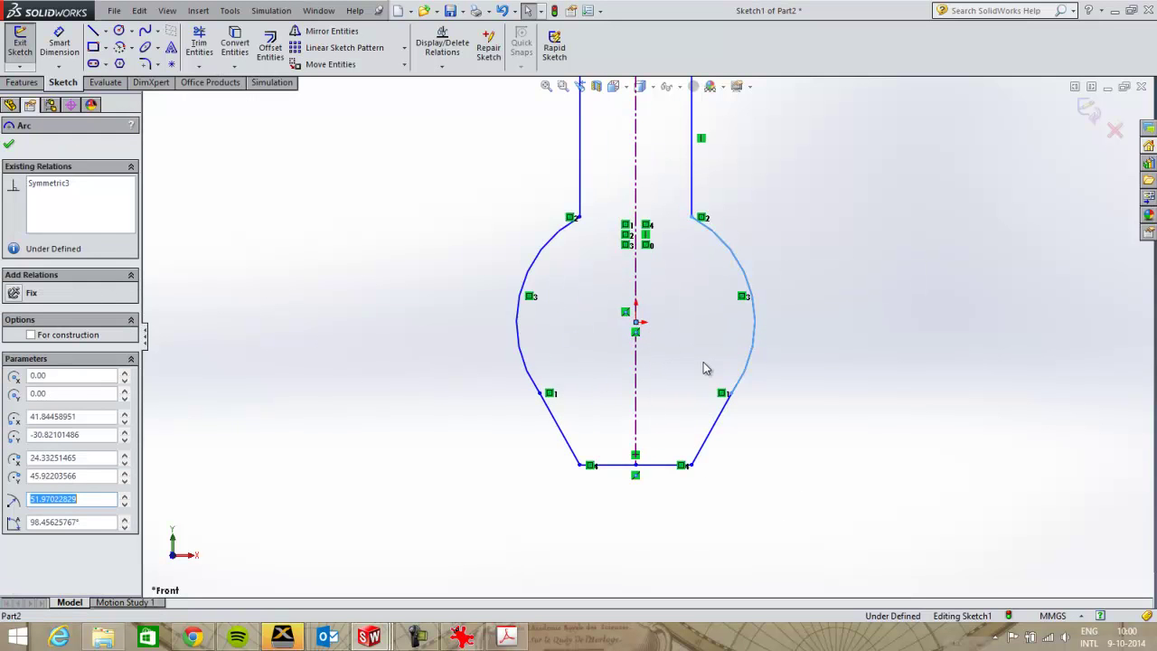
click(695, 357)
click(635, 331)
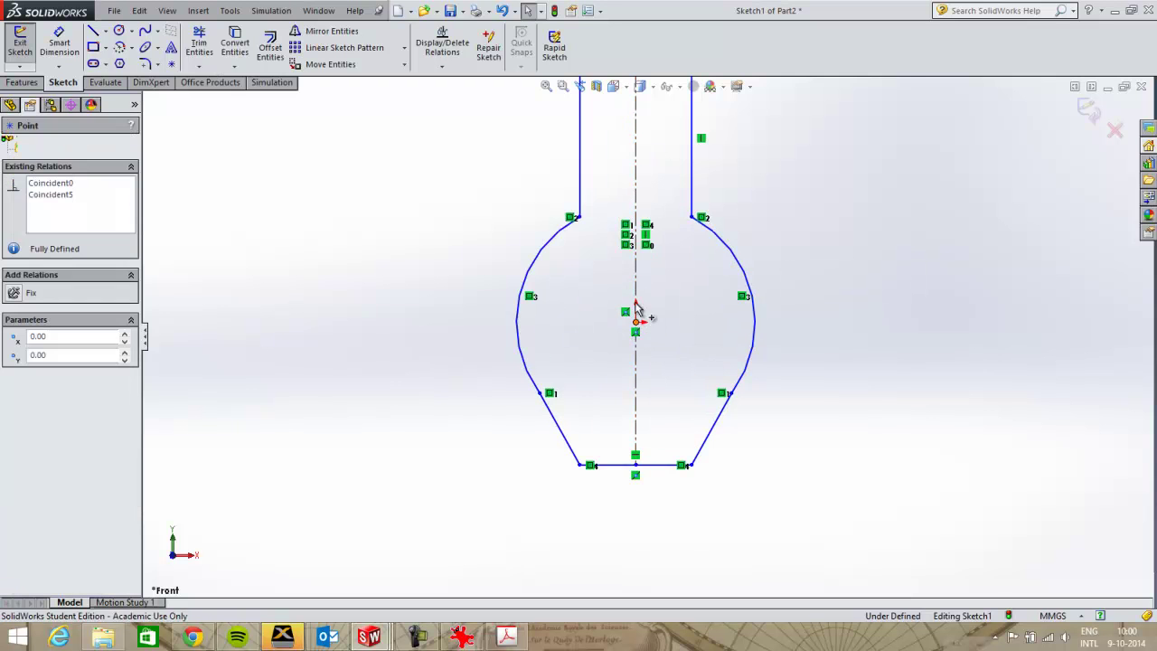
click(692, 368)
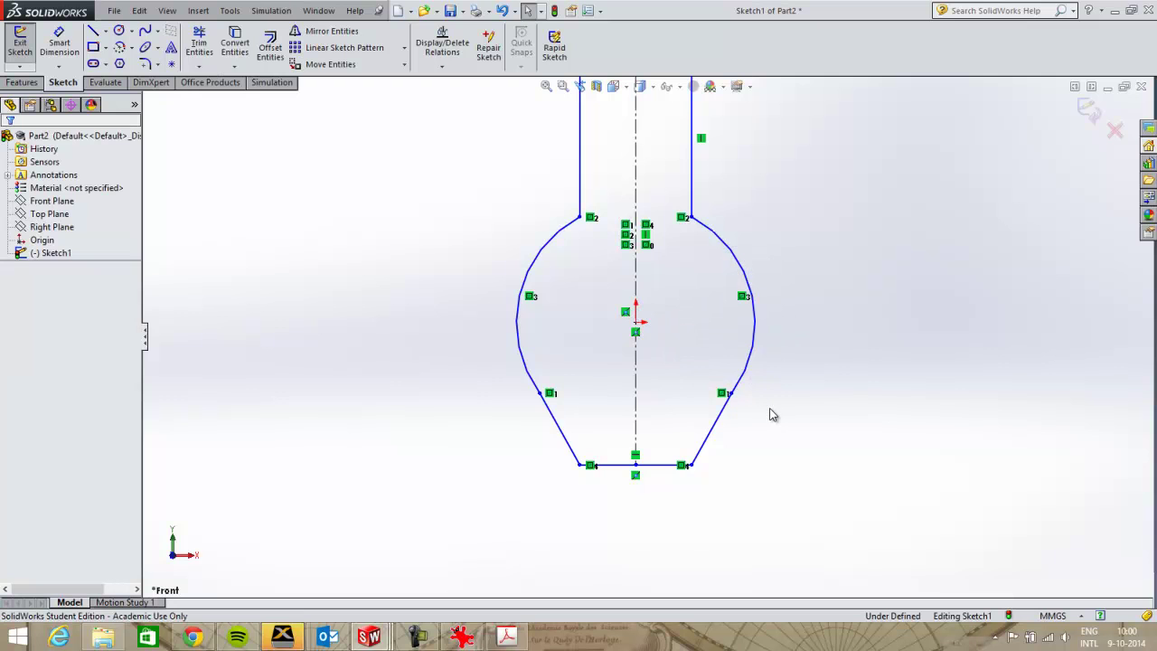
Step: Dimension the large right-hand arc around the origin with a radius of 25 mm
click(59, 45)
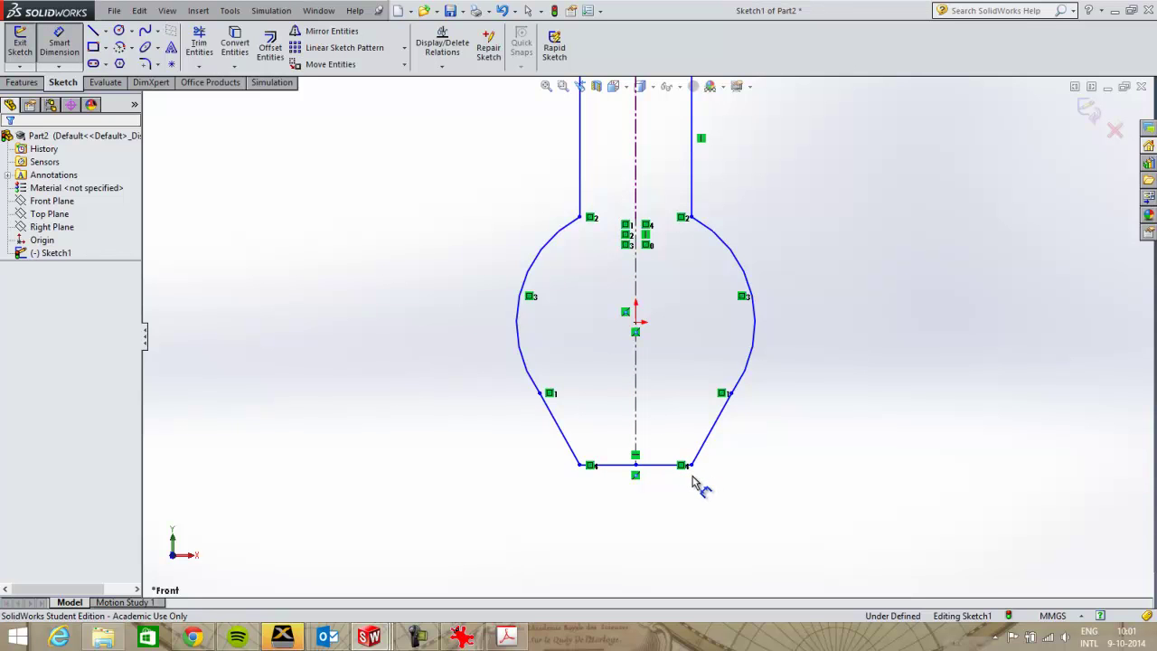
click(757, 322)
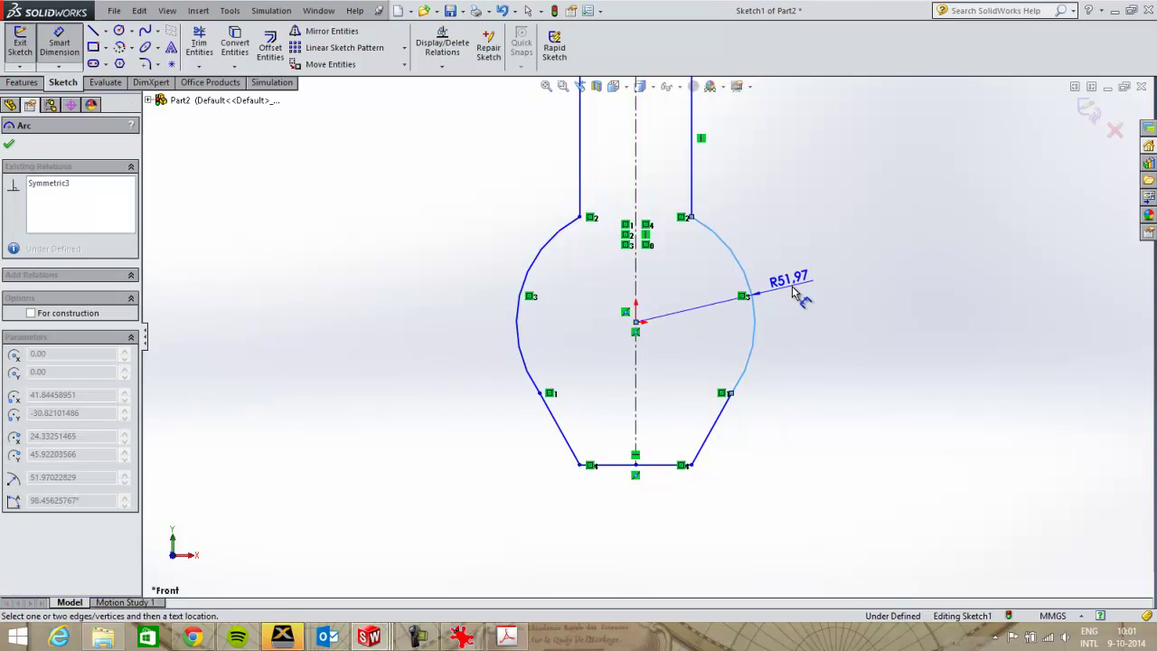
click(813, 284)
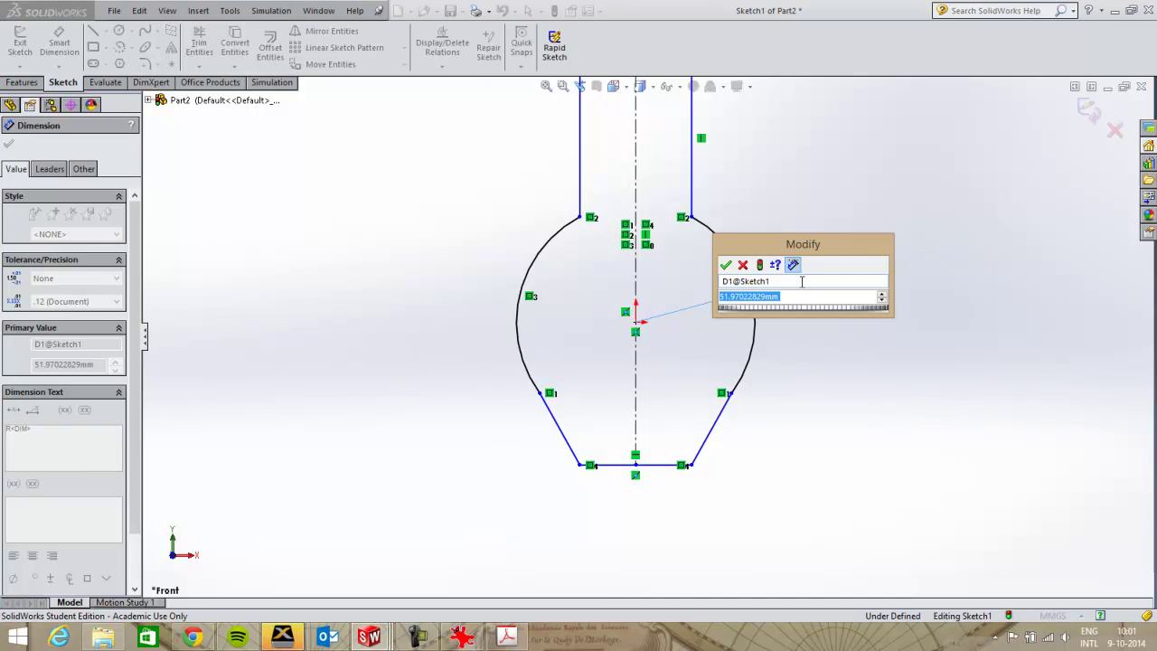
text(25)
key(Return)
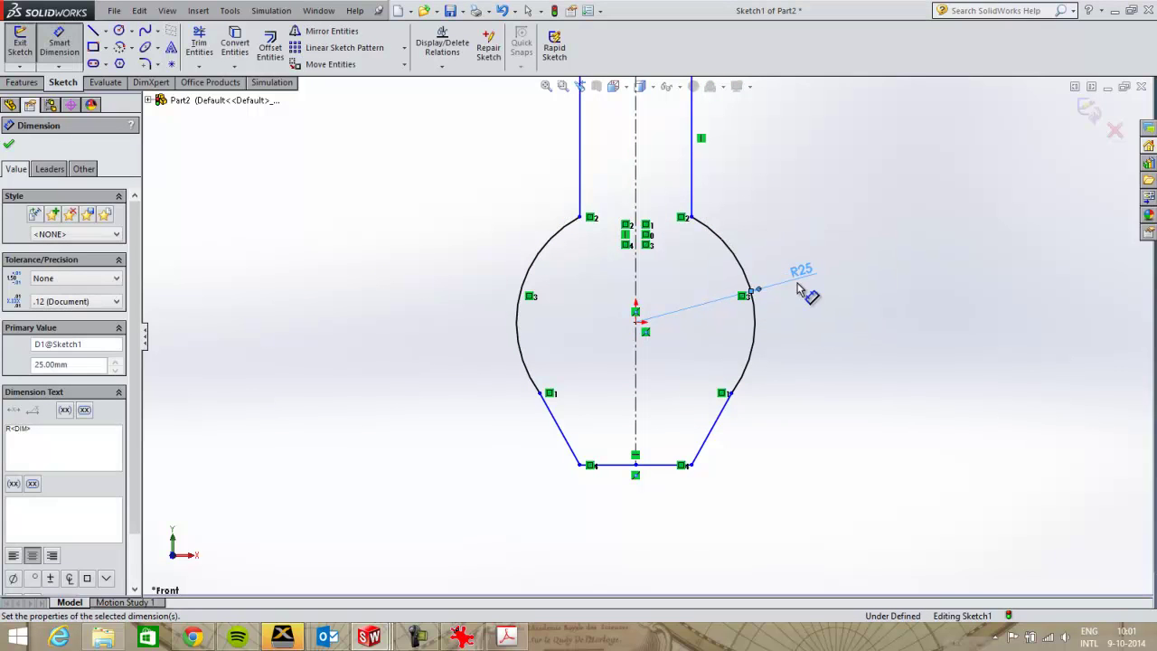
key(f)
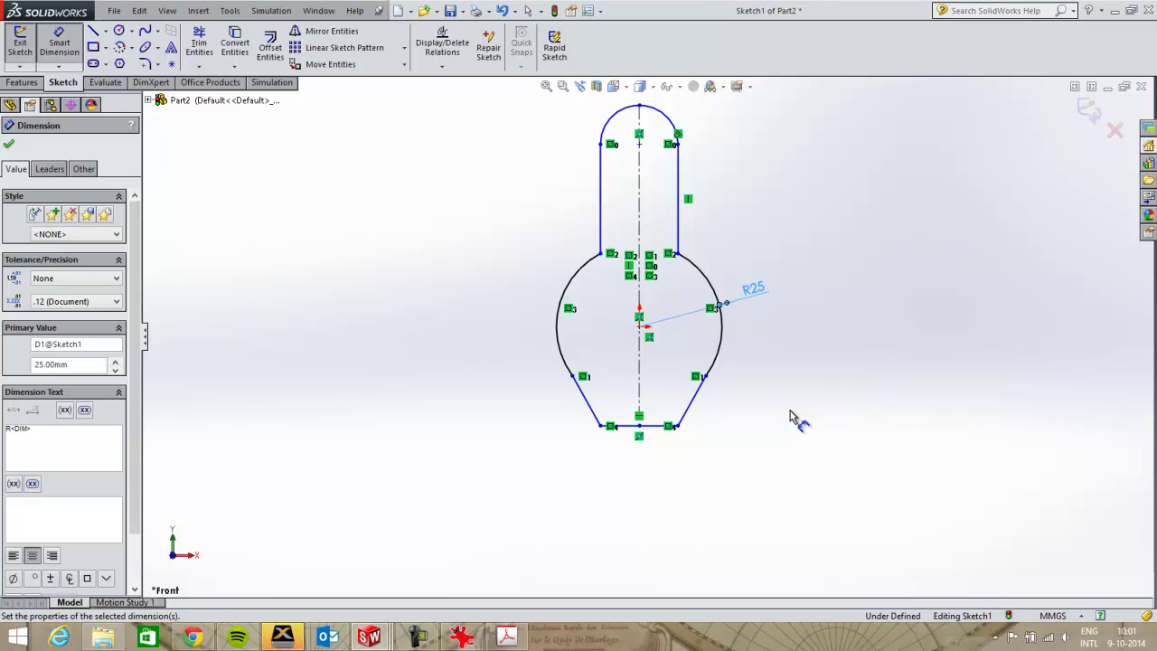
key(Escape)
Step: Dimension the vertical distance between the bottom horizontal line and the origin as 32 mm
click(651, 426)
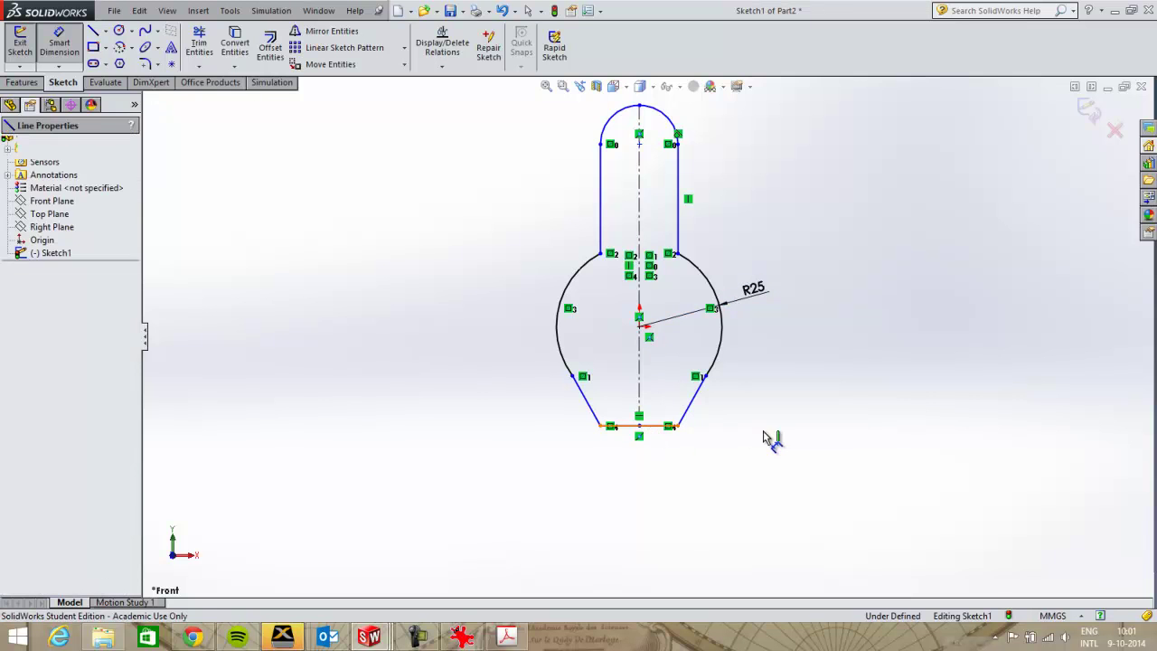
click(642, 322)
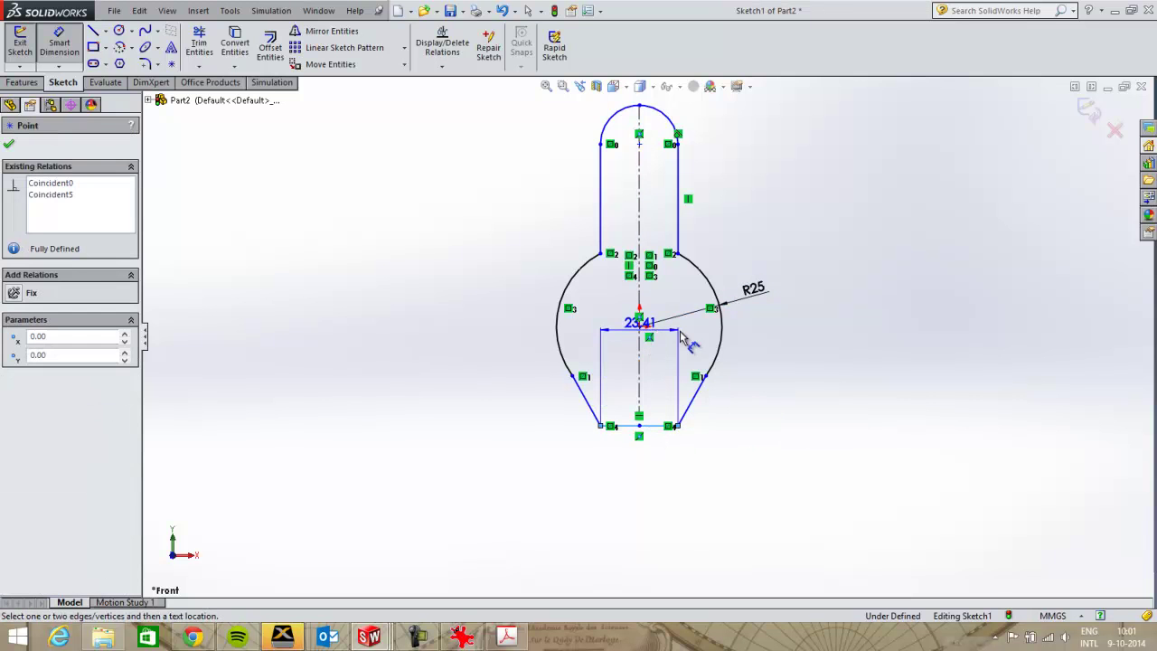
click(775, 341)
text(32)
key(Return)
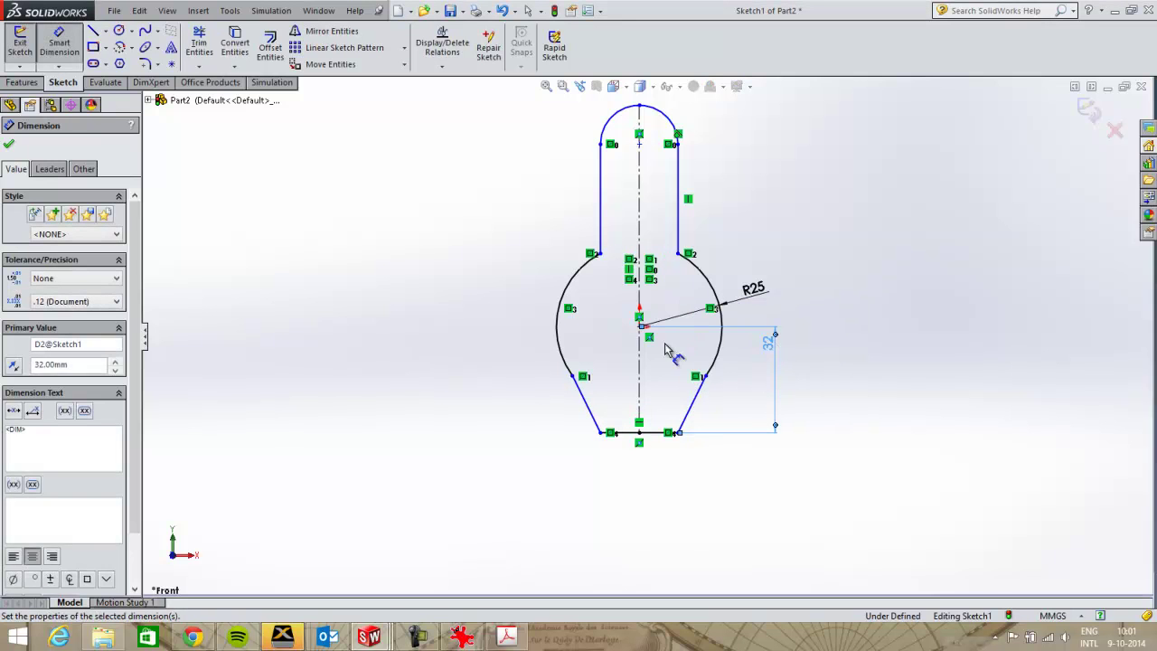
click(887, 309)
Step: Dimension the vertical distance between the origin and the top arc's center as 45 mm
click(640, 326)
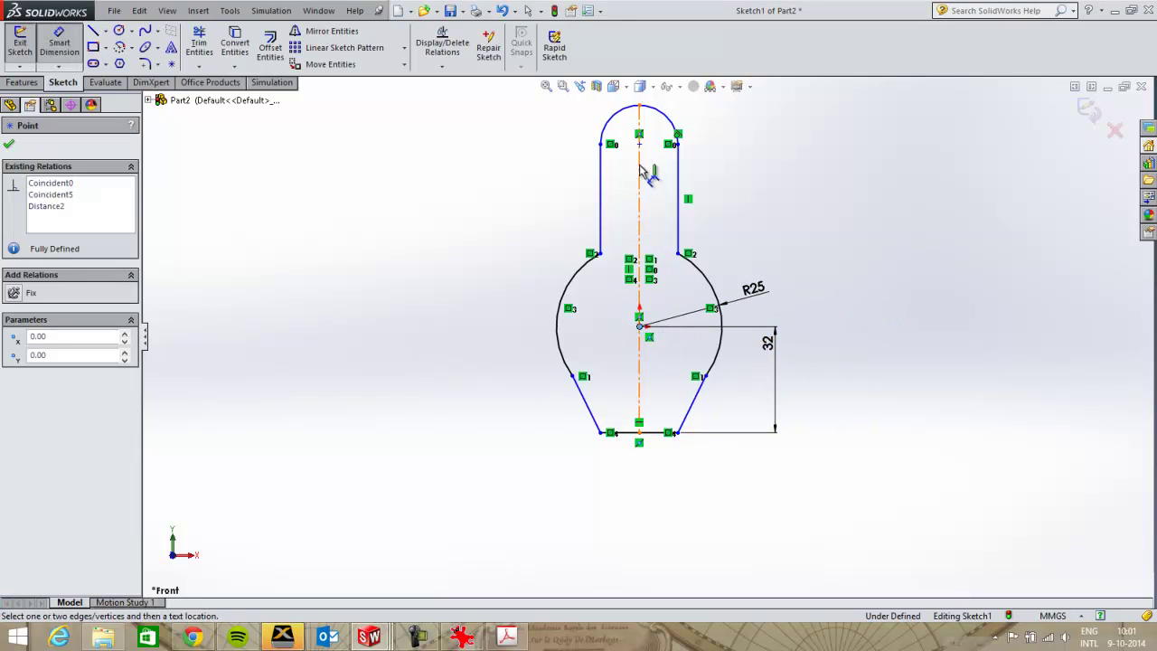
click(640, 145)
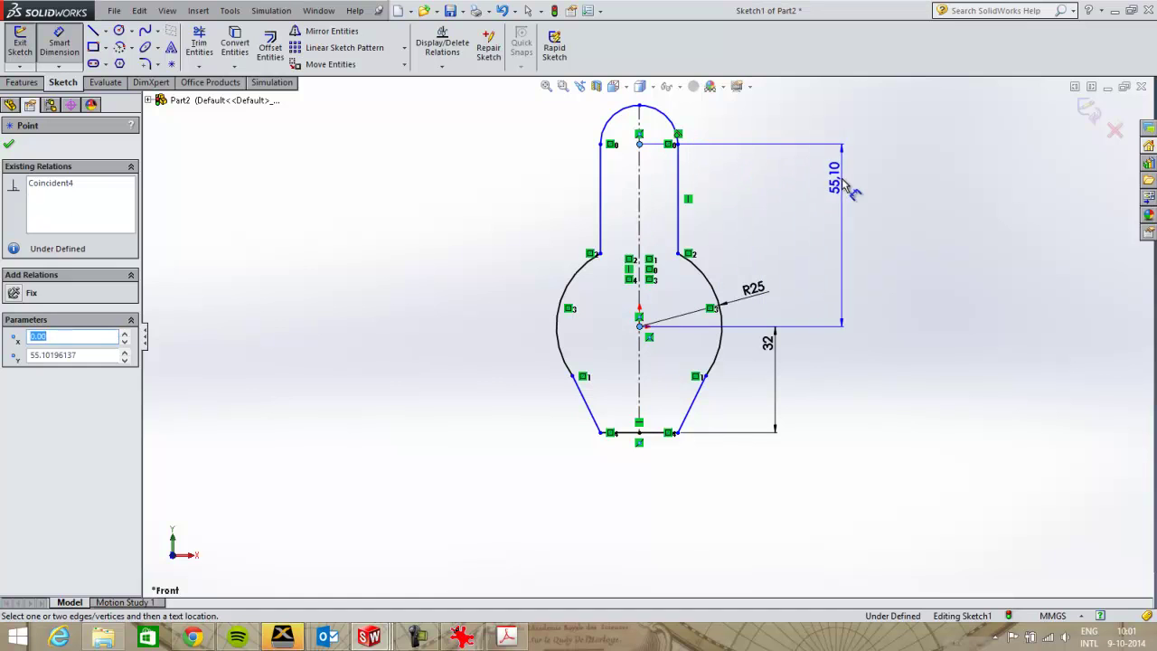
click(838, 185)
text(45)
key(Return)
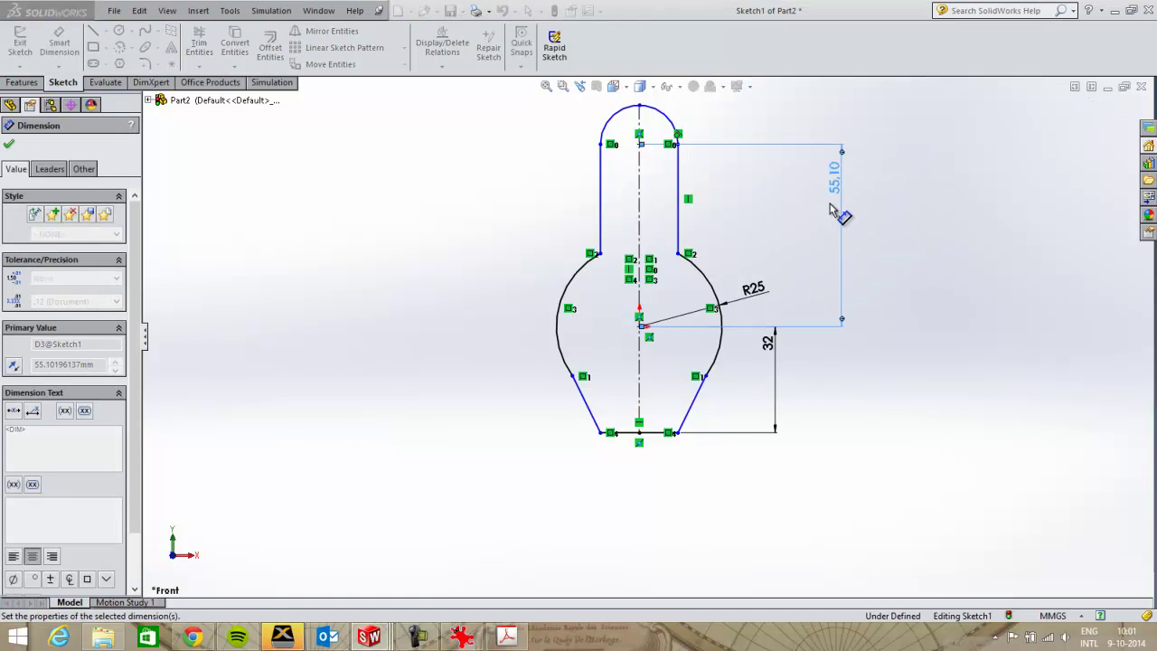
Step: Consult the Idler Arm drawing in IrfanView and dimension the top arc with a radius of 14 mm
key(alt+Tab)
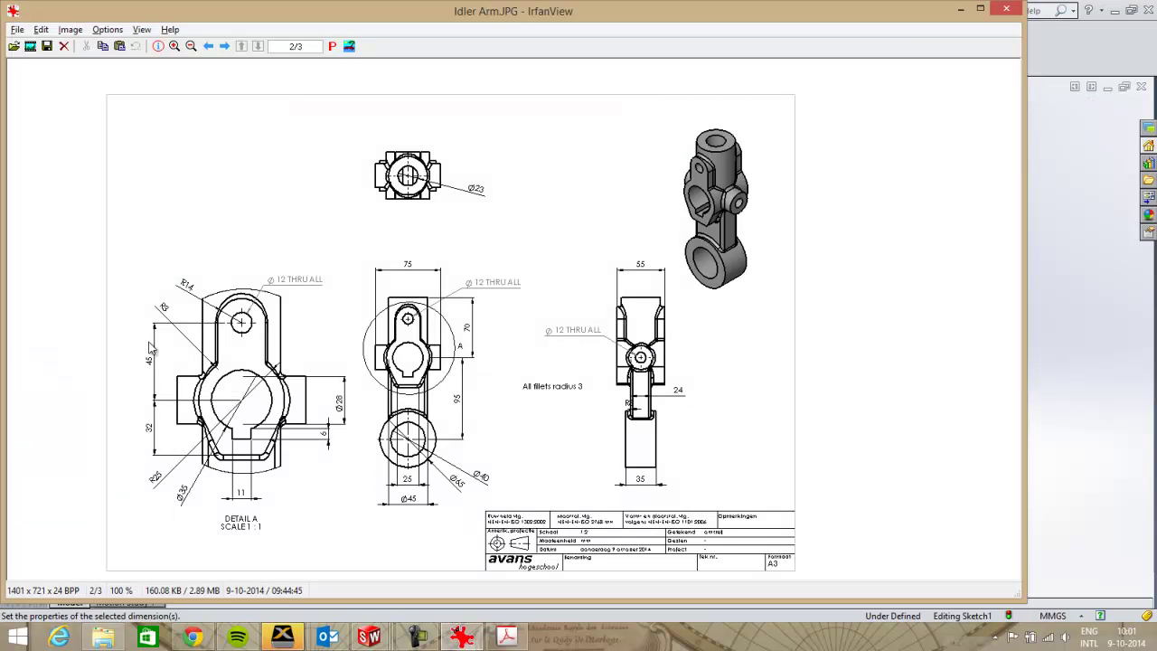
key(alt)
key(alt+Tab)
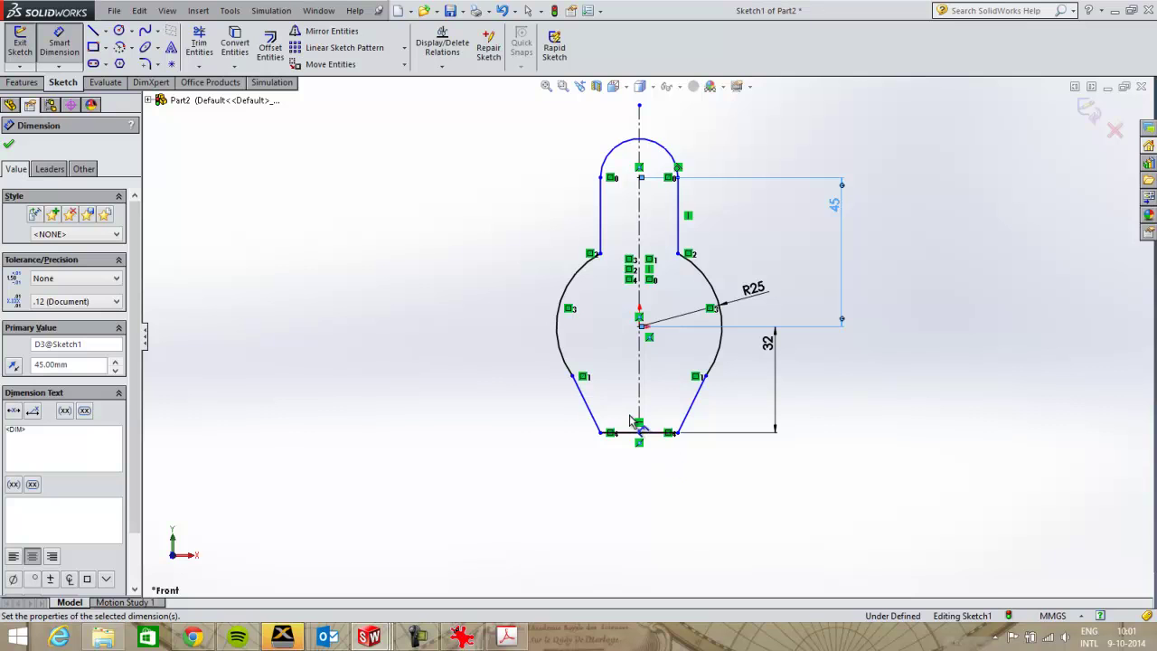
click(615, 155)
click(567, 134)
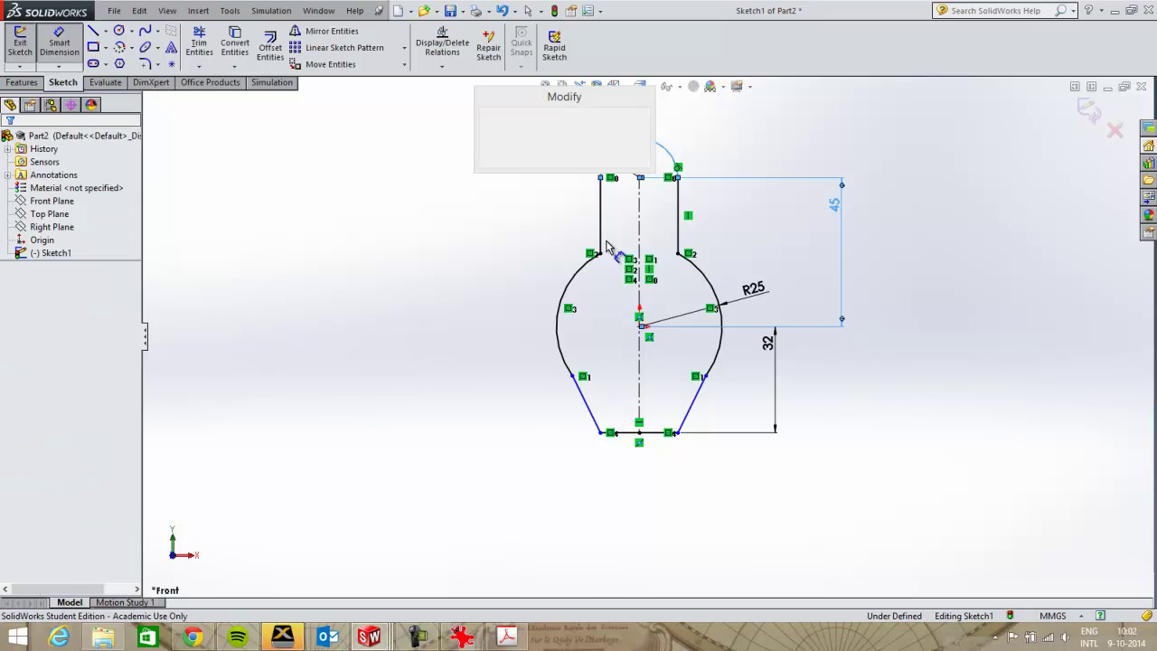
key(alt+Tab)
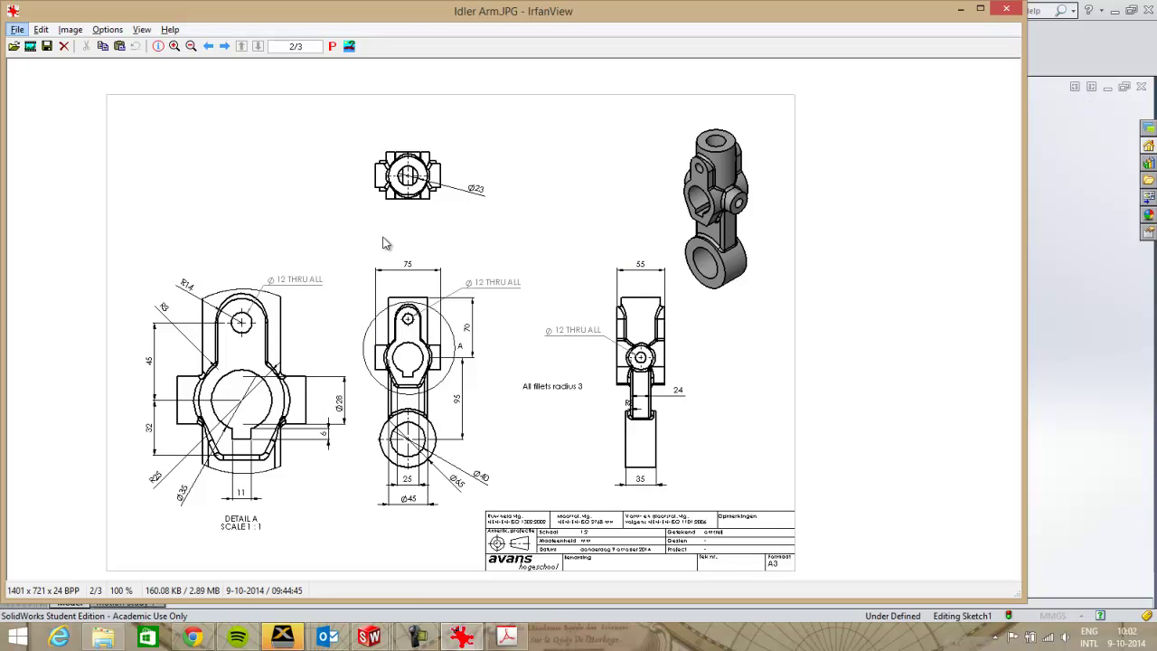
key(alt+Tab)
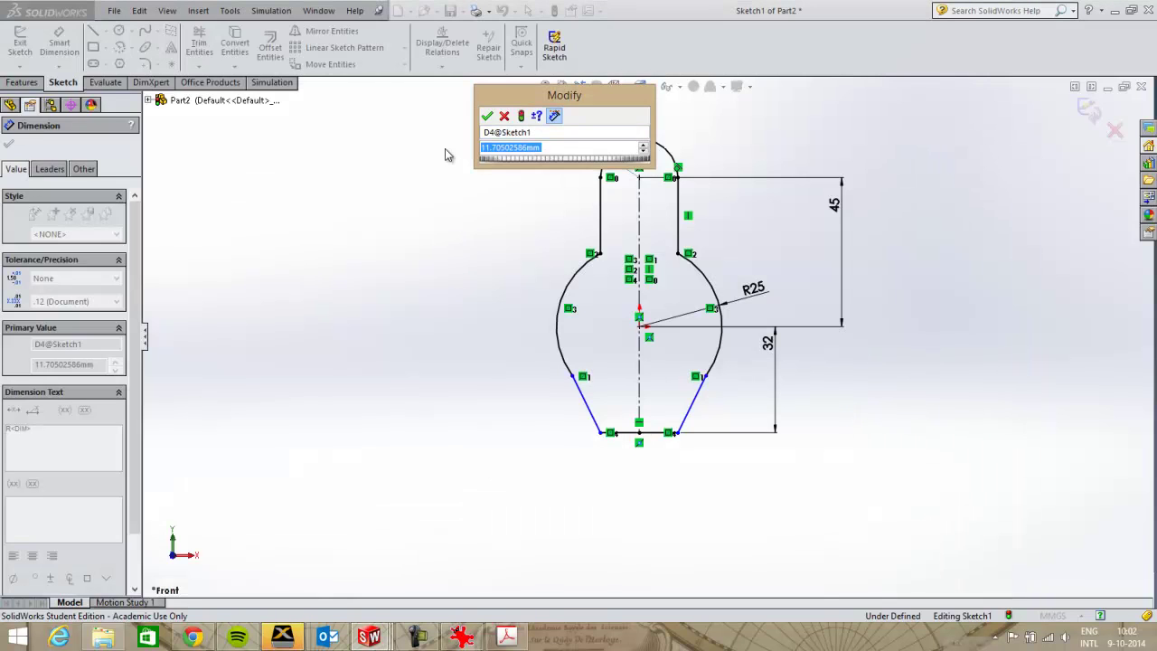
text(14)
key(Return)
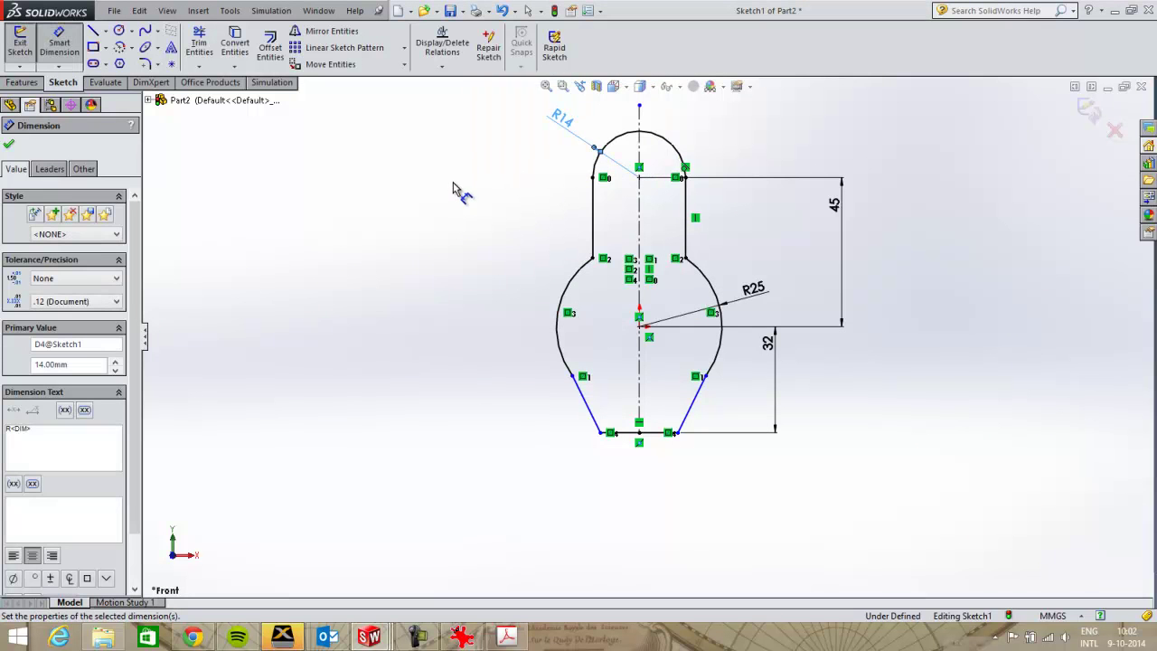
click(479, 227)
key(Escape)
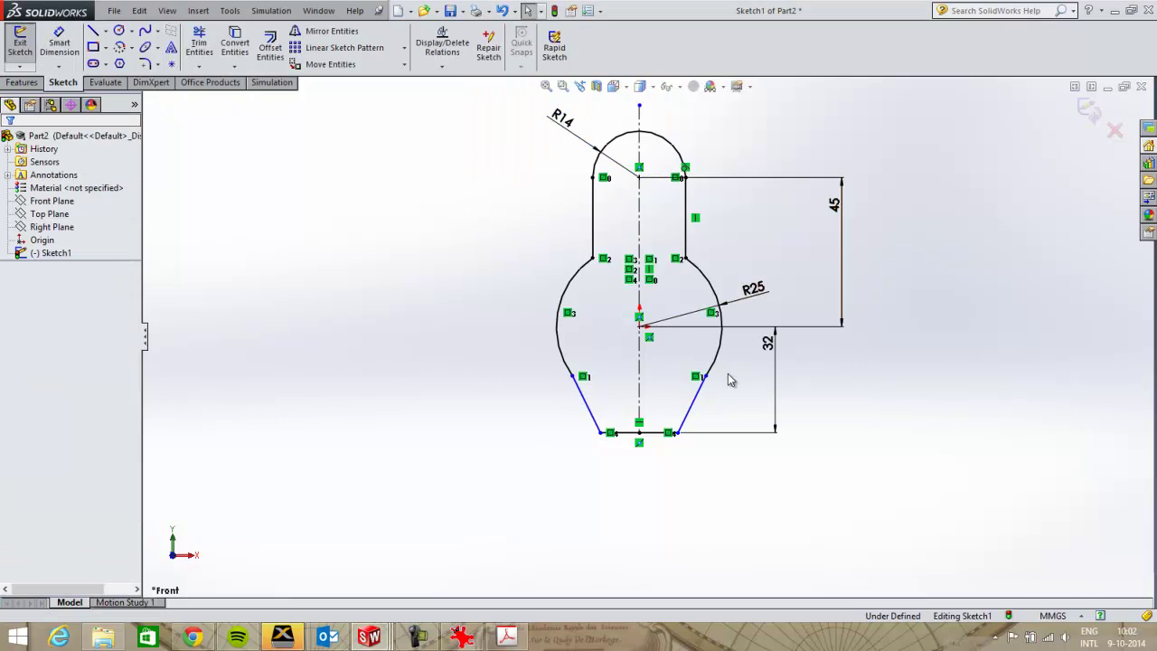
Step: Move the junction of the right-hand arc and angled line downward along the arc to test its freedom
scroll(721, 393, down, 2)
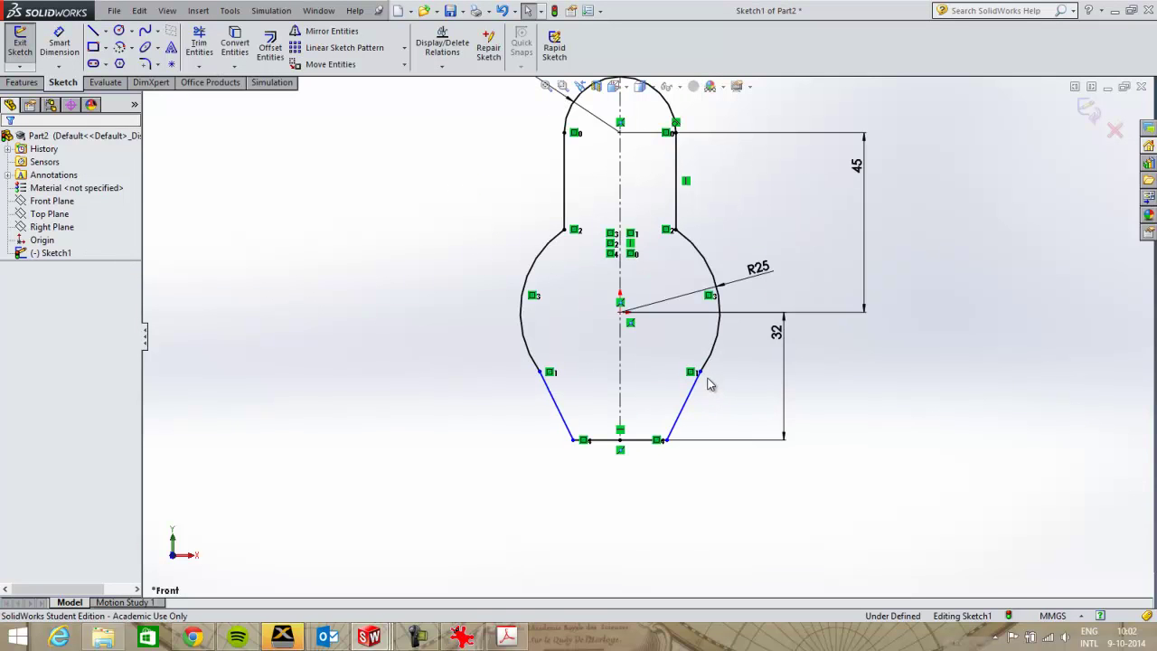
mouse_move(705, 377)
mouse_down()
mouse_move(735, 404)
mouse_move(705, 390)
mouse_move(697, 408)
mouse_up()
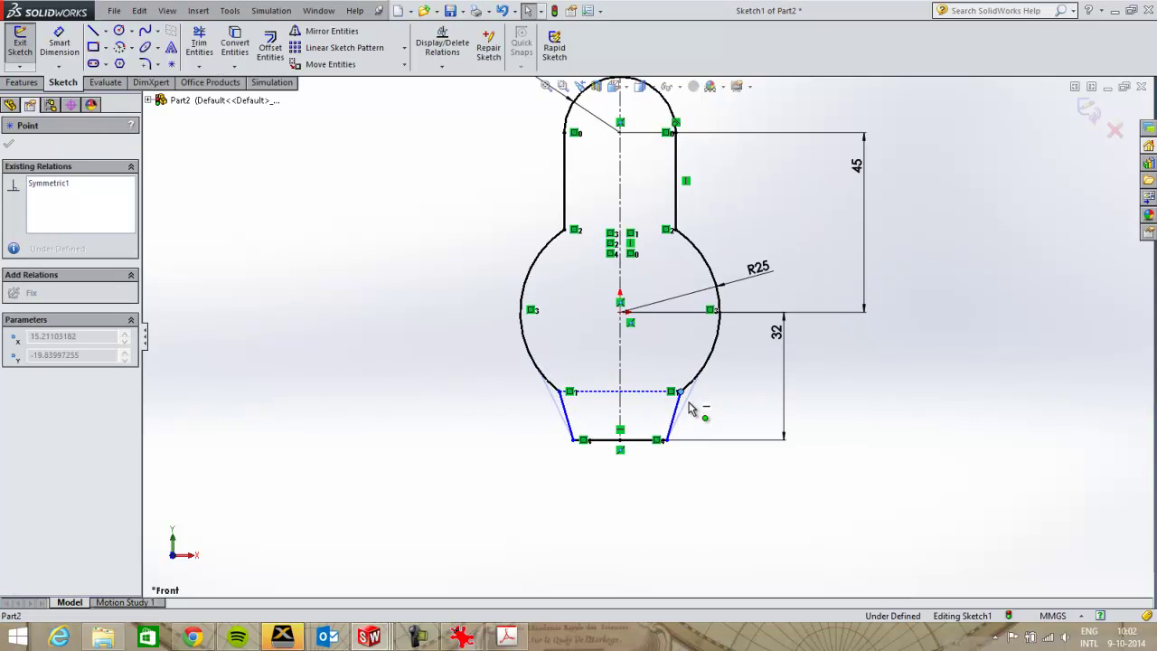
key(Escape)
click(676, 411)
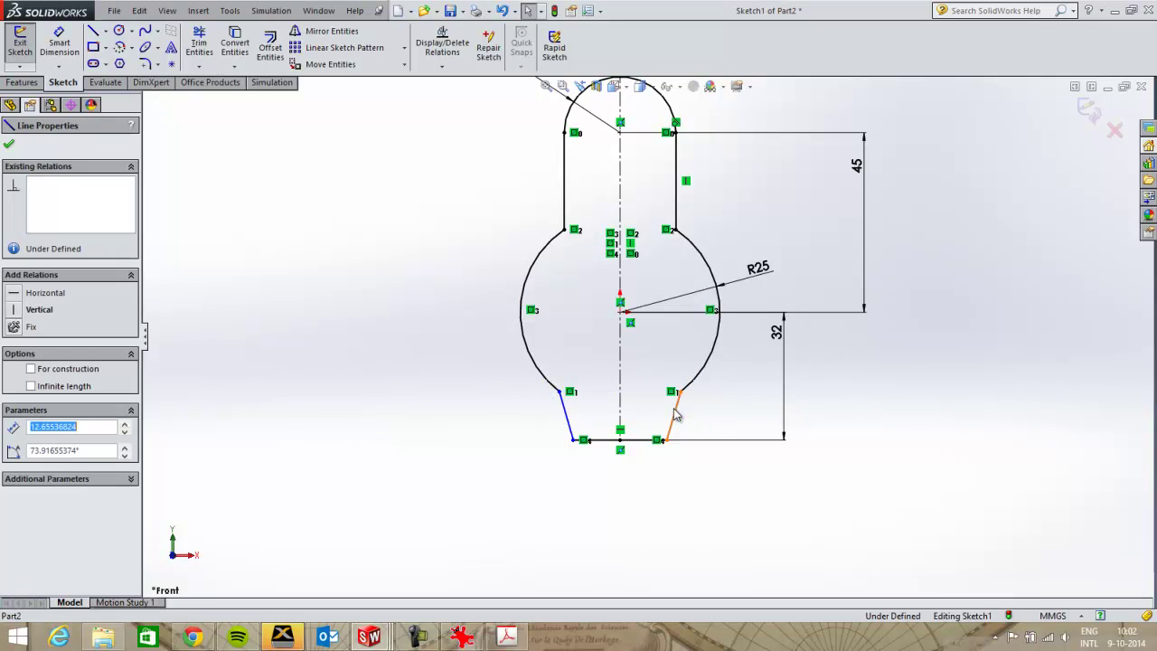
key(Escape)
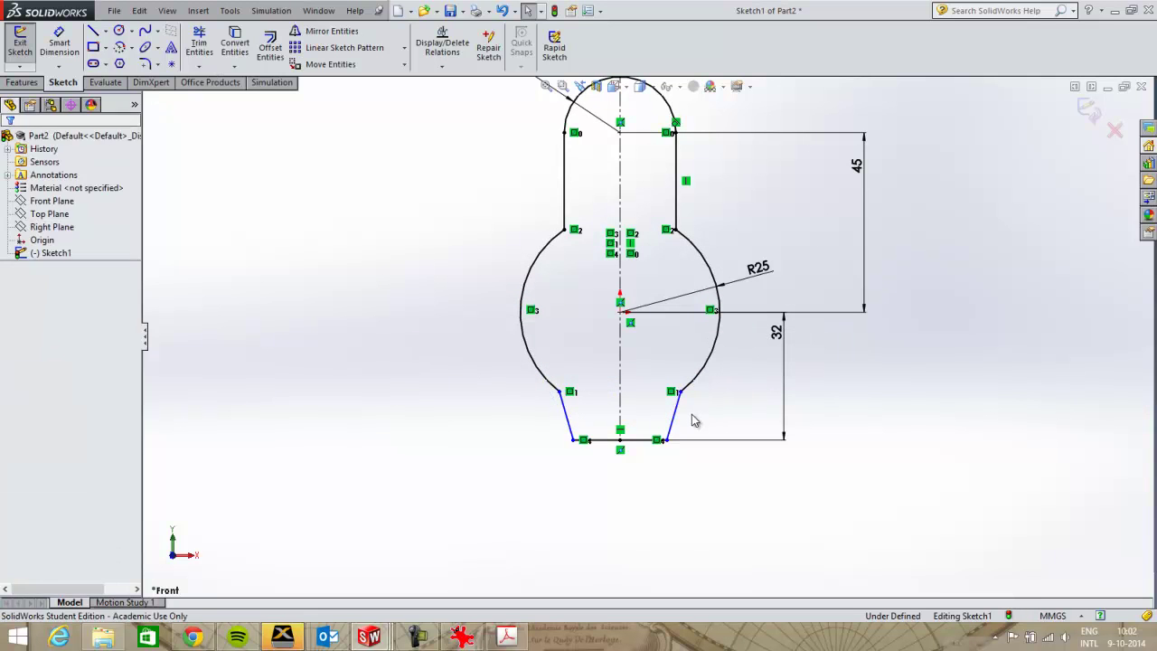
Step: Add a tangent relation between the right-hand 25 mm arc and the angled line below it
click(675, 414)
click(694, 381)
ctrl+click(671, 411)
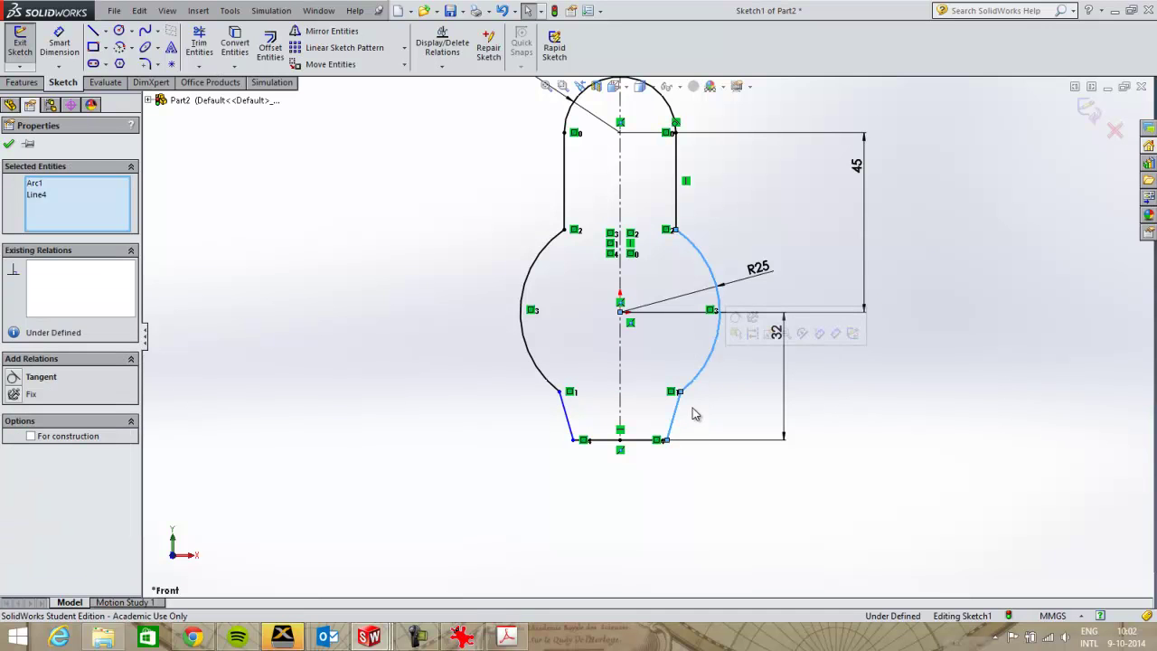
click(41, 377)
click(593, 481)
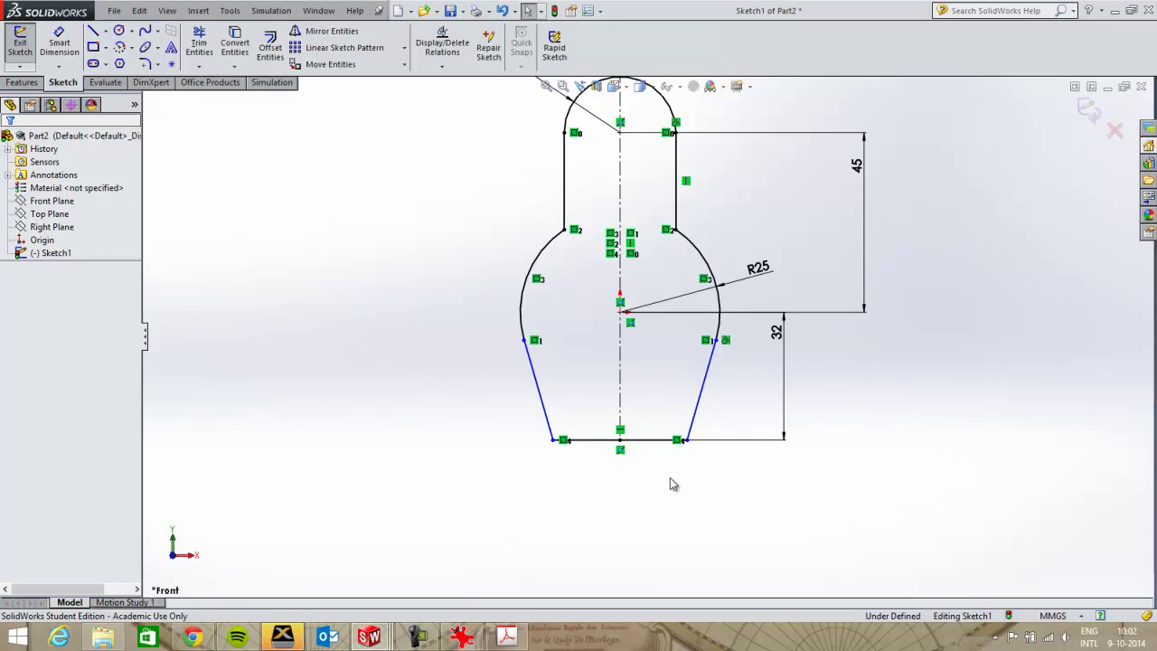
Step: Dimension the full width of the bottom horizontal line as 25 mm
click(58, 45)
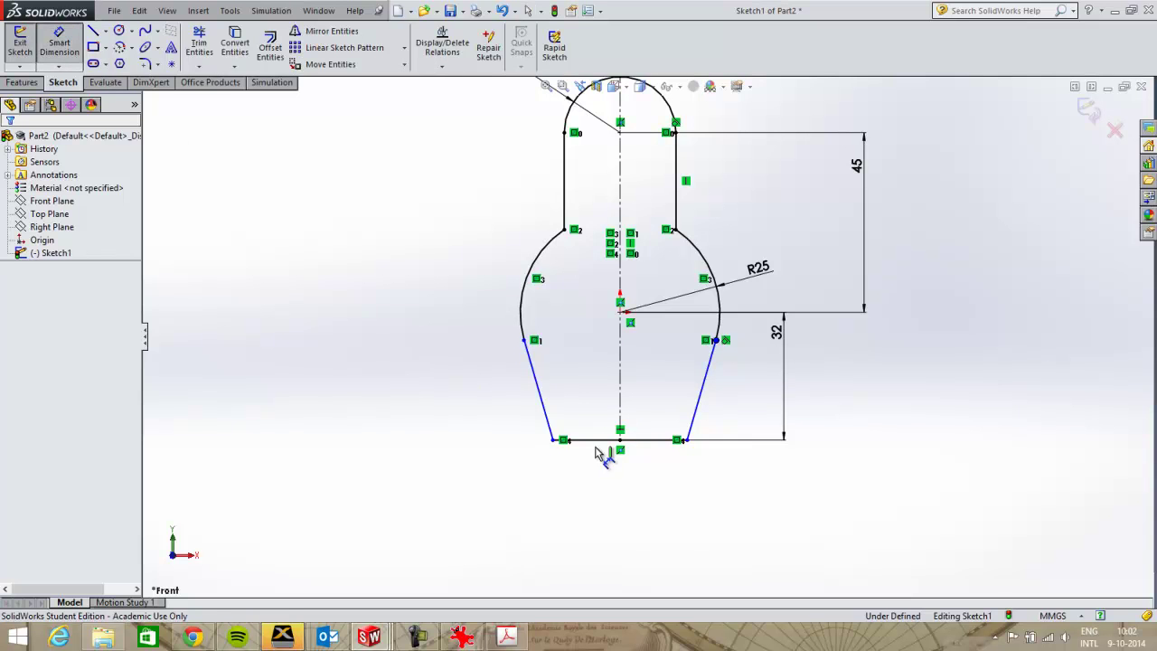
click(650, 443)
click(648, 495)
text(25)
key(Return)
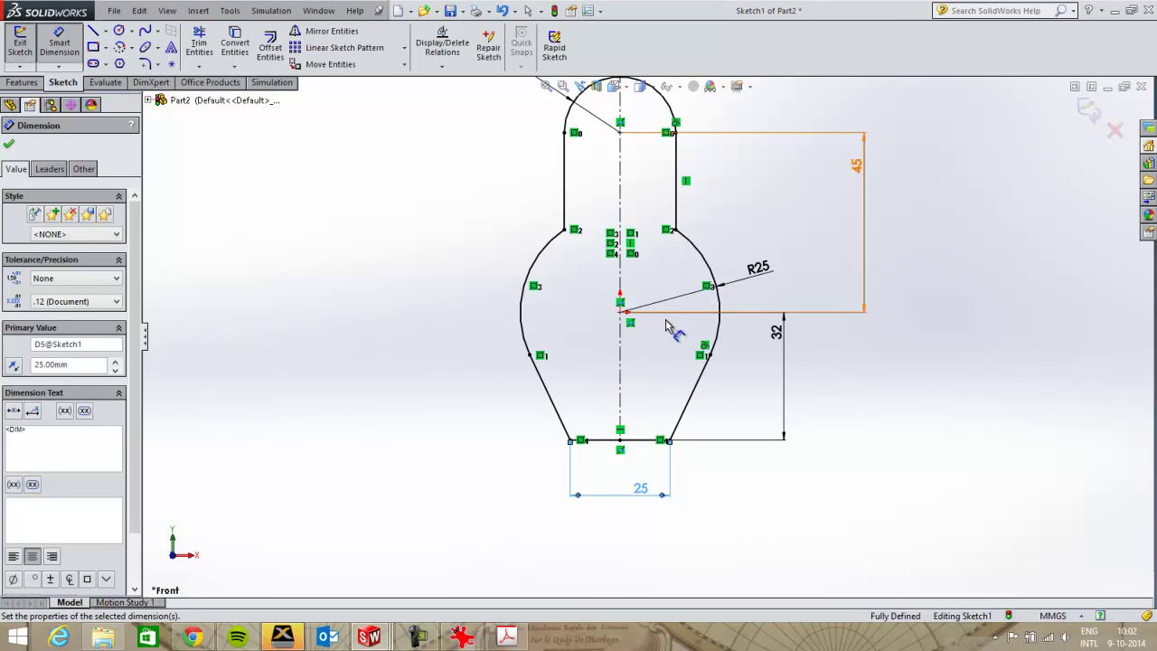
Step: Consult the Idler Arm drawing in IrfanView and extrude the profile 55 mm with a Mid Plane end condition
key(z)
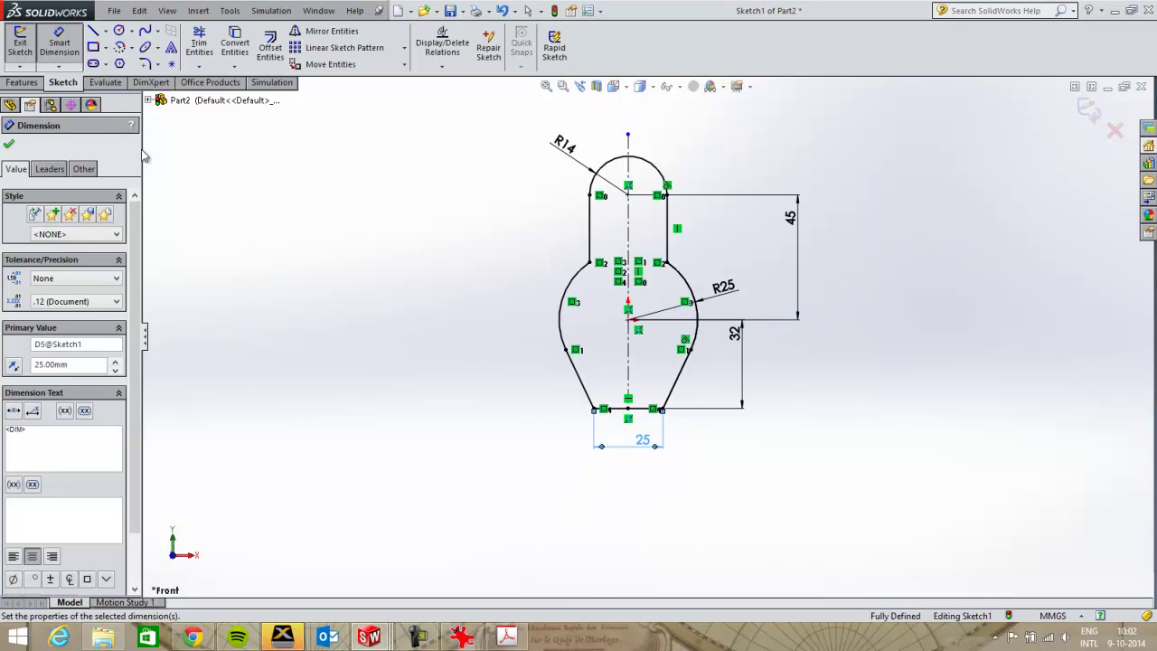
click(23, 83)
click(27, 45)
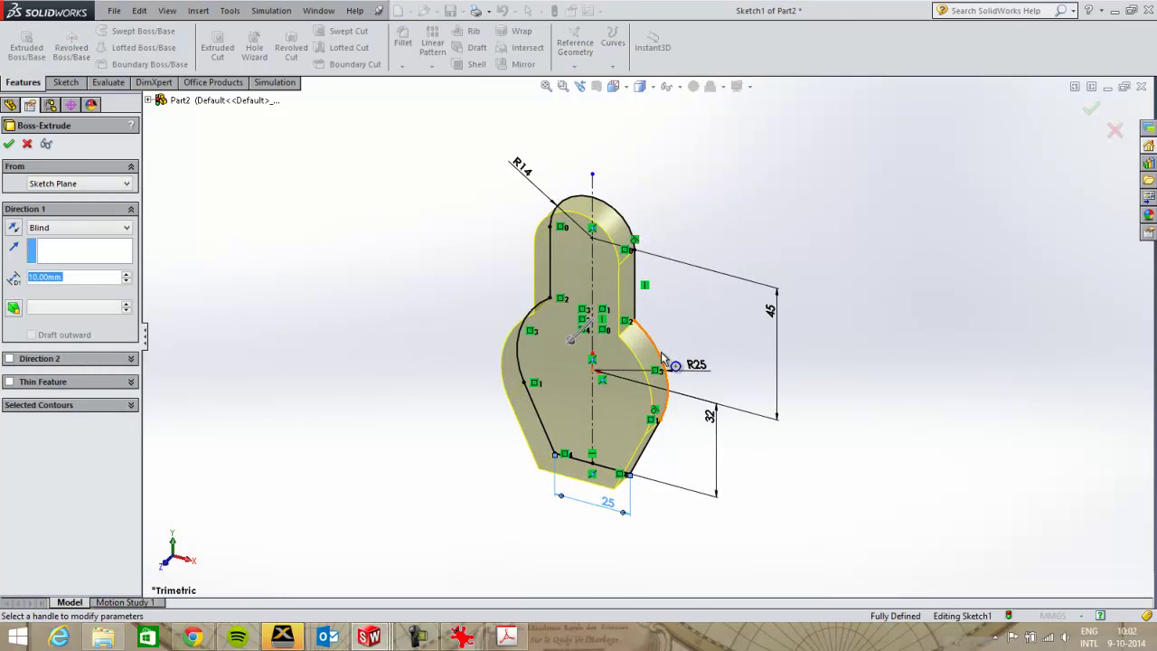
key(alt+Tab)
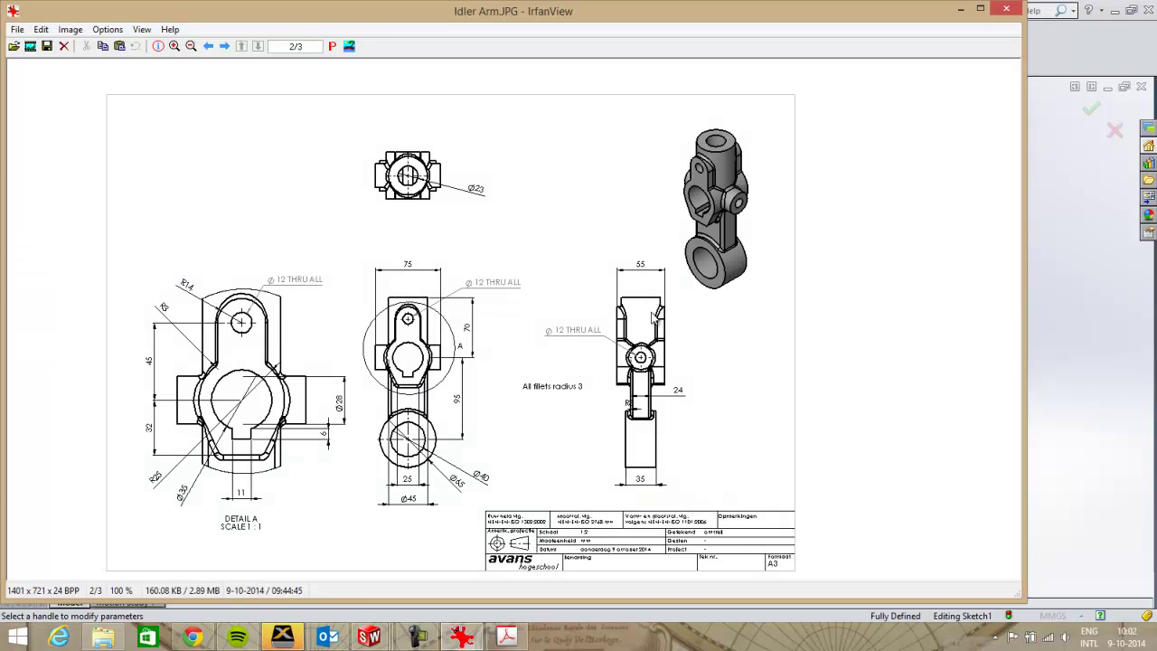
key(alt+Tab)
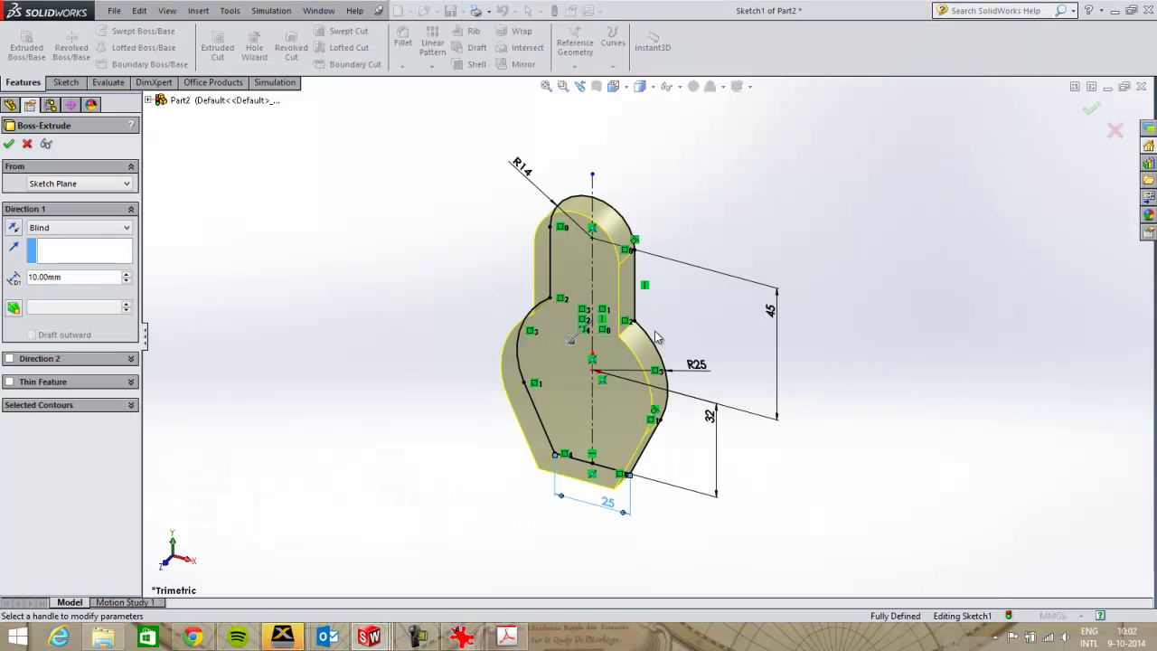
drag(79, 278, 5, 277)
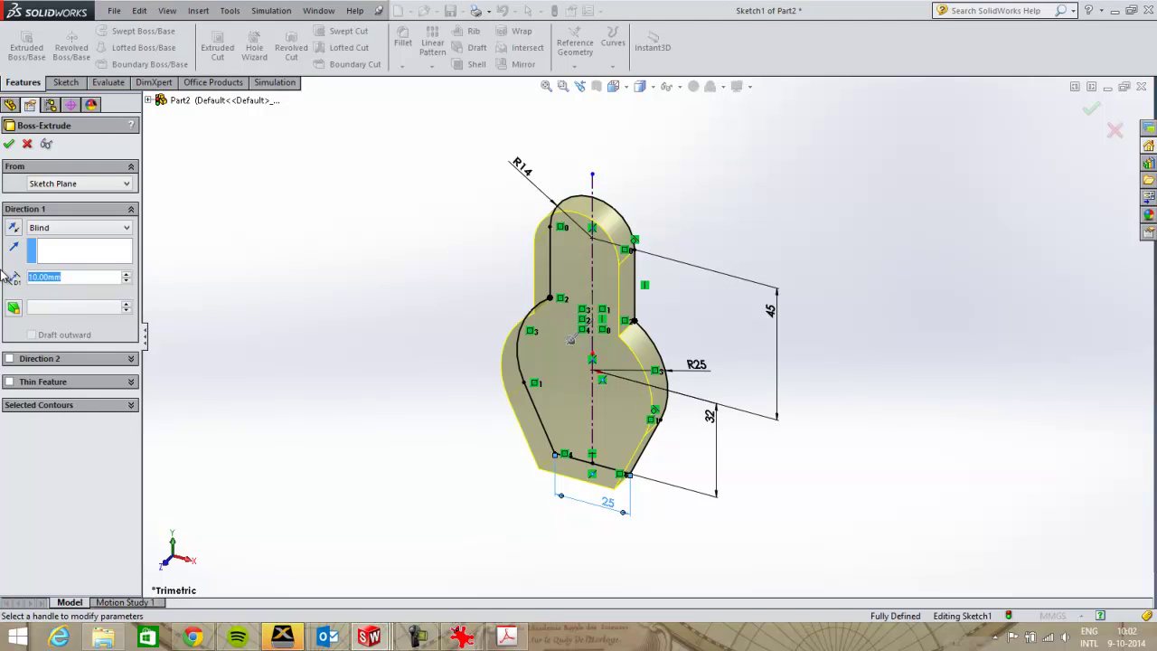
text(55)
key(Return)
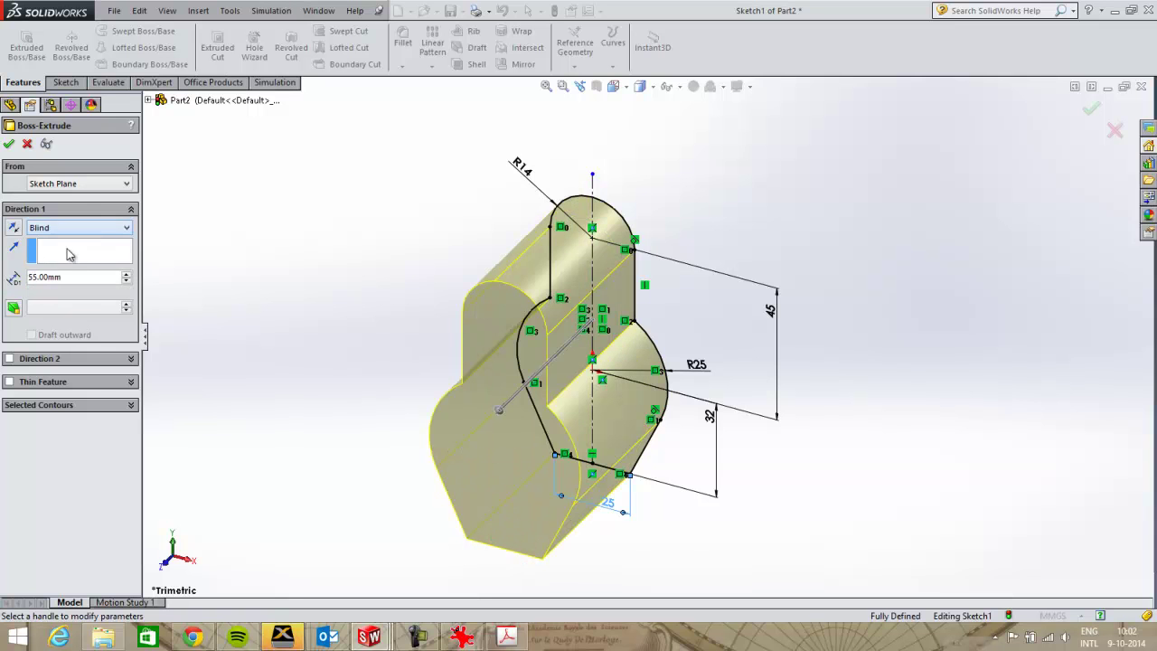
click(69, 231)
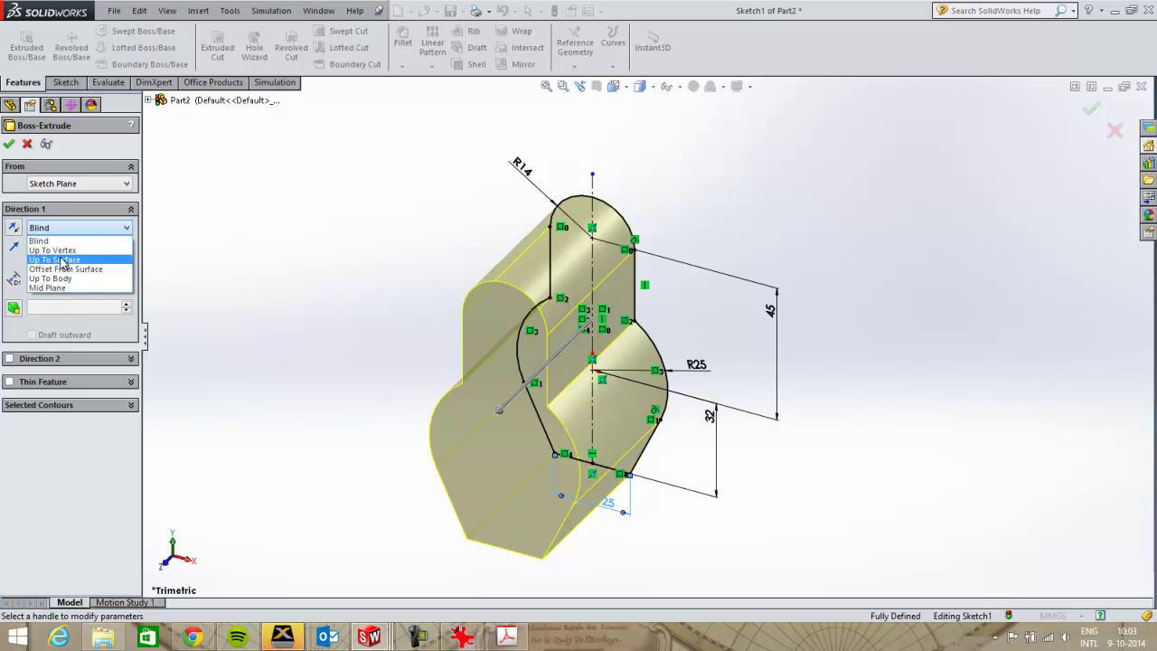
click(50, 287)
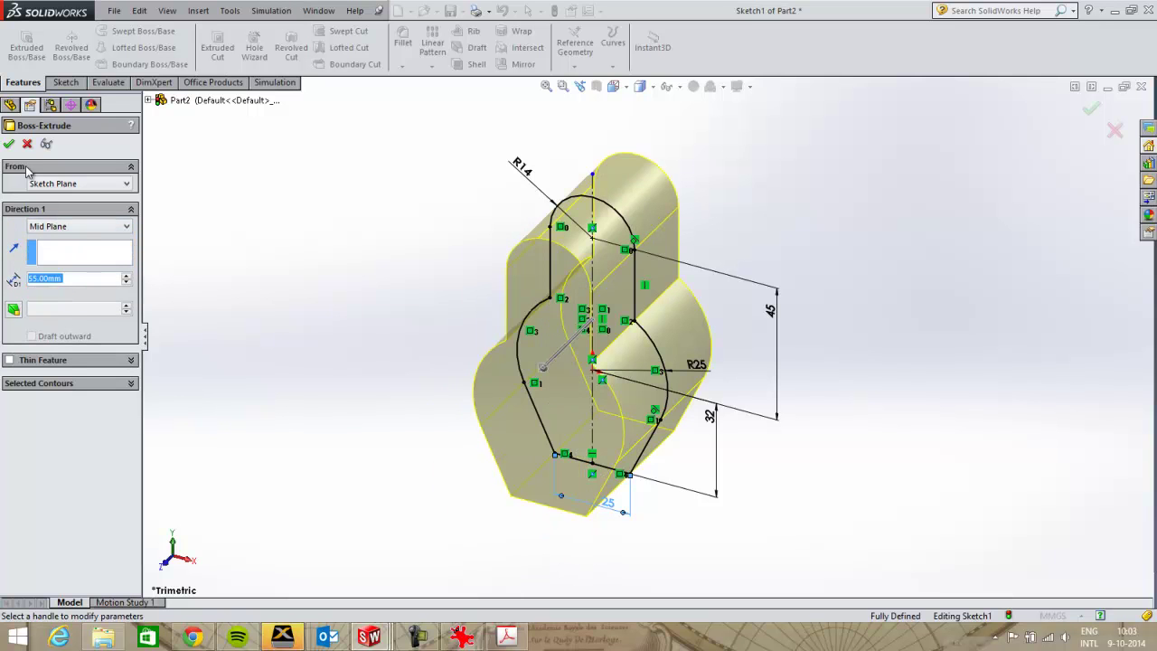
click(9, 145)
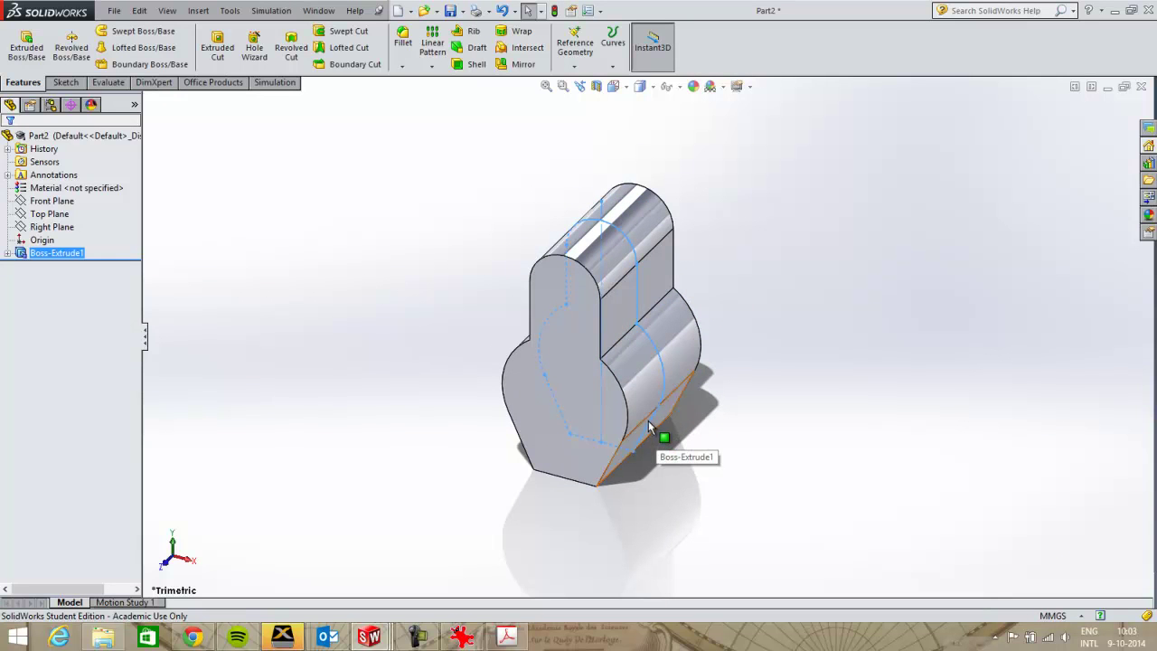
Step: Sketch a circle of about 10 mm radius on the body's front face, centred on the origin
click(574, 411)
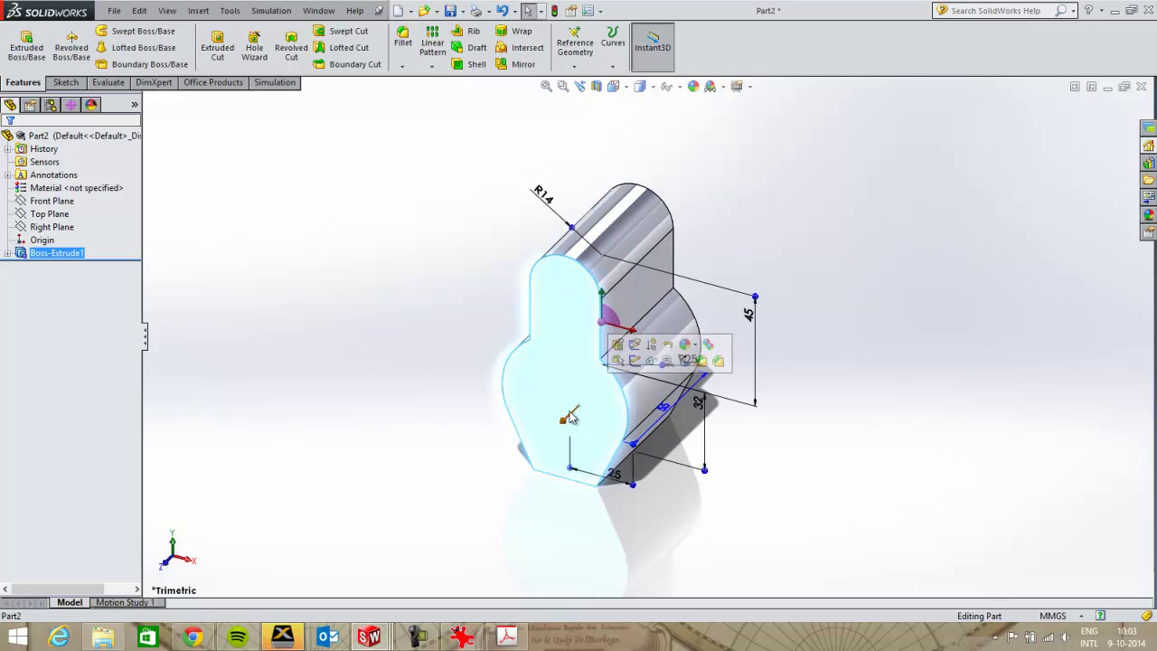
click(66, 82)
click(118, 30)
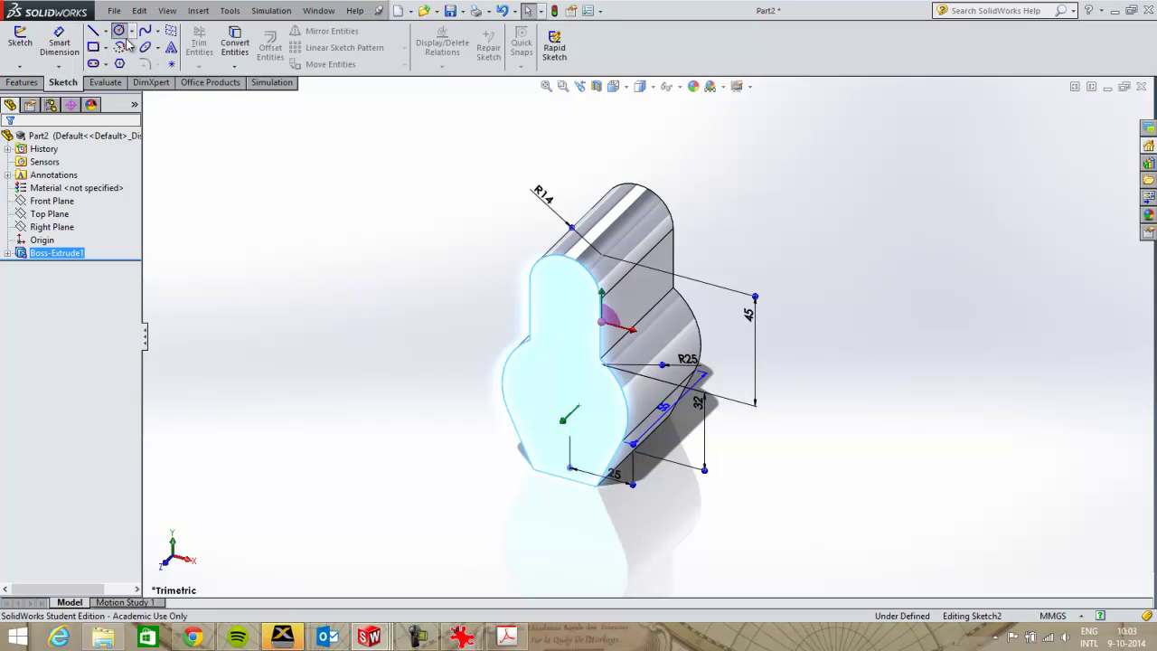
click(565, 399)
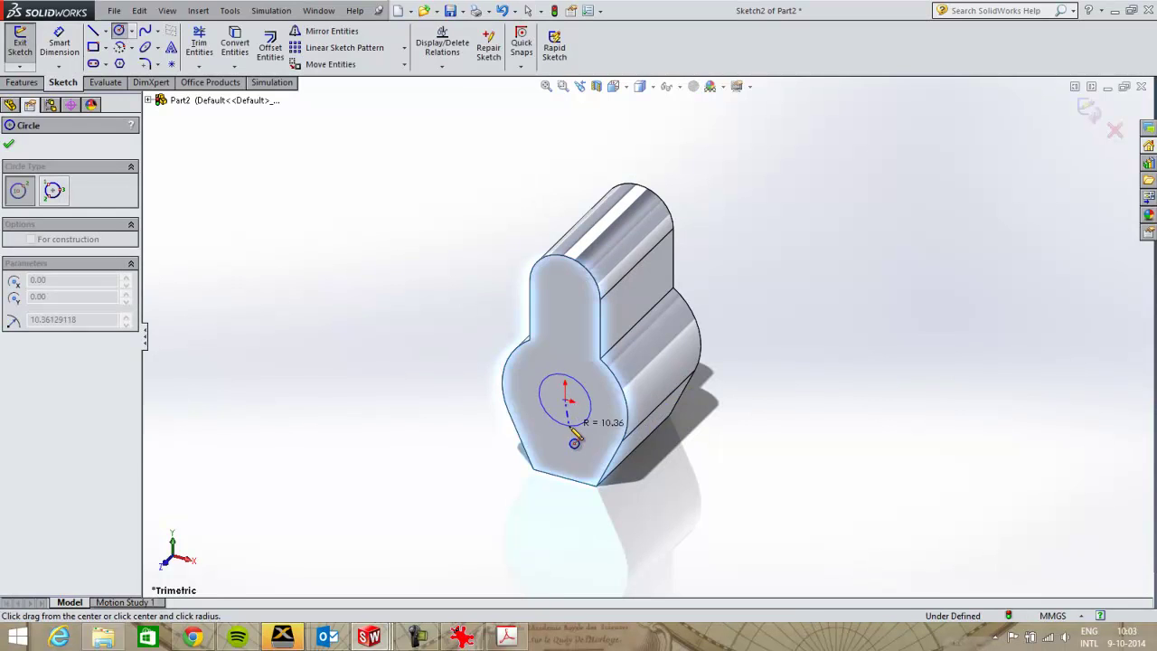
click(583, 418)
Step: Cut the circle on the front face through the whole body with a Through All extruded cut
click(22, 82)
click(217, 45)
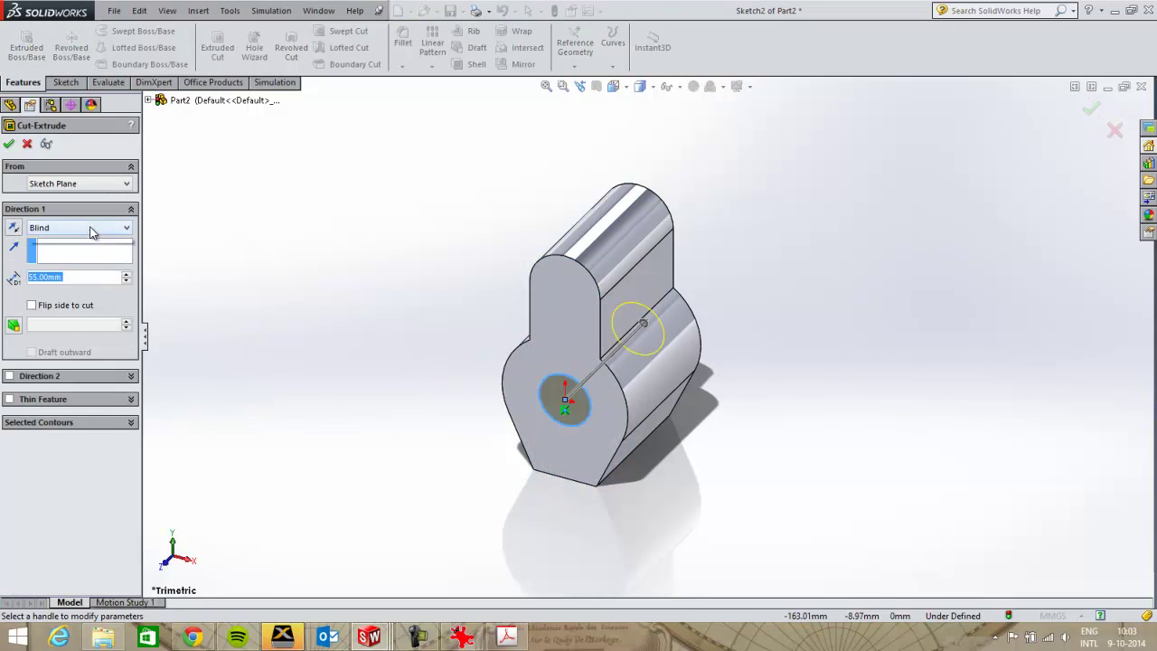
click(91, 228)
click(87, 251)
click(9, 145)
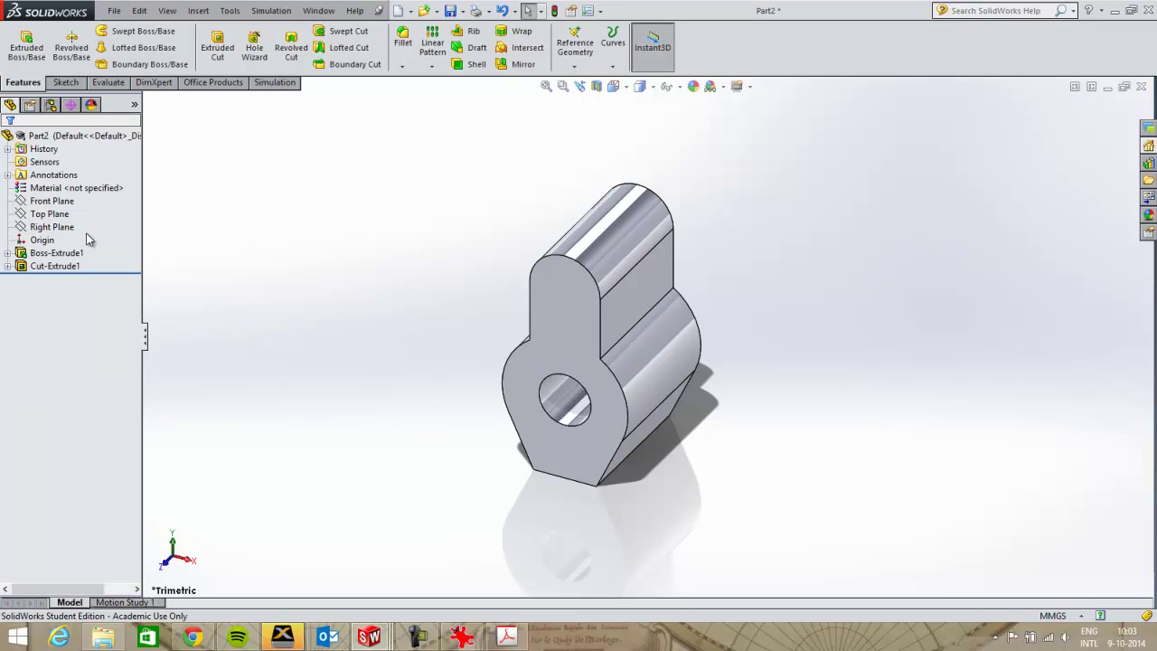
Step: Consult the Idler Arm drawing in IrfanView and sketch an origin-centred circle of about 20 mm radius on the Top Plane
key(alt+Tab)
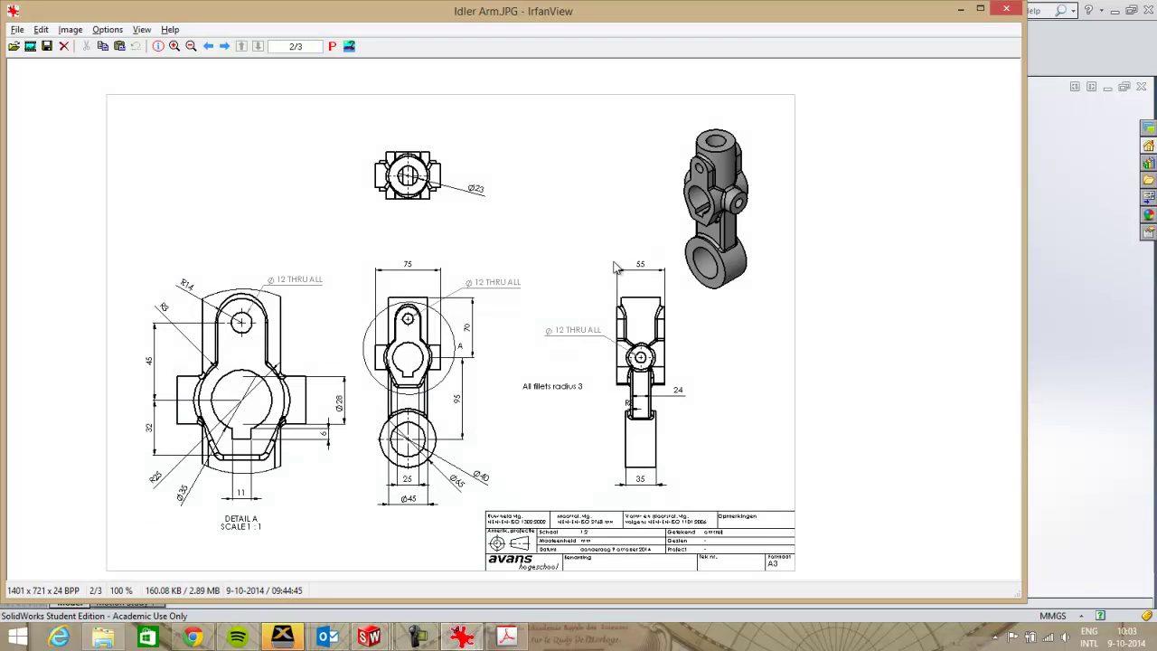
key(alt+Tab)
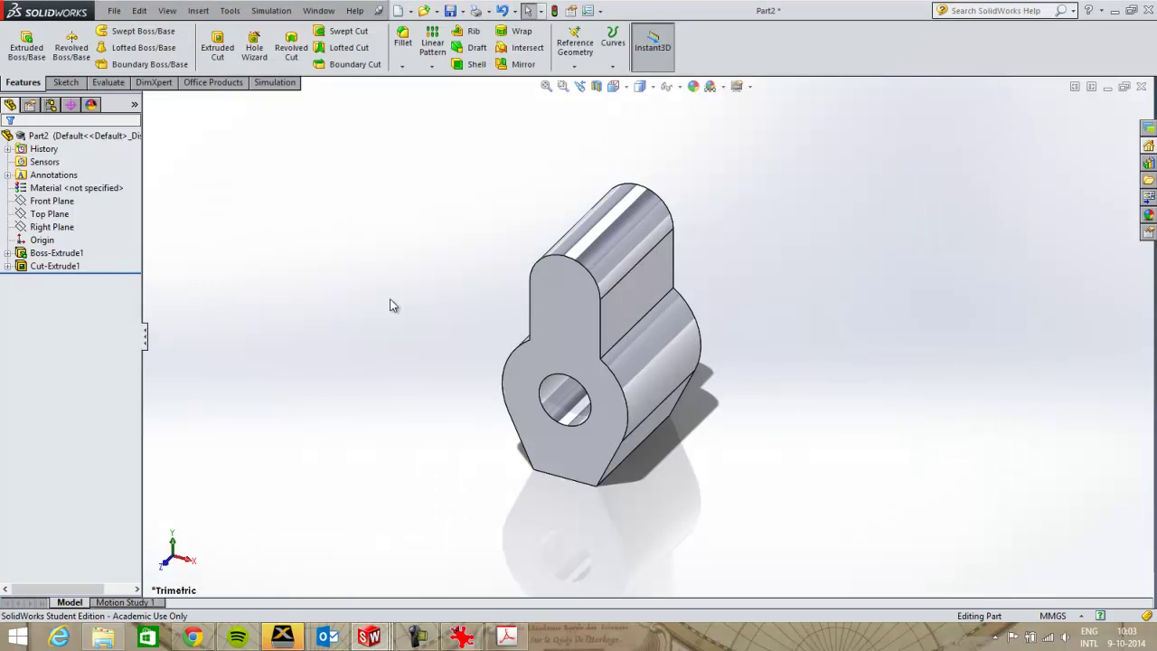
click(49, 213)
click(65, 82)
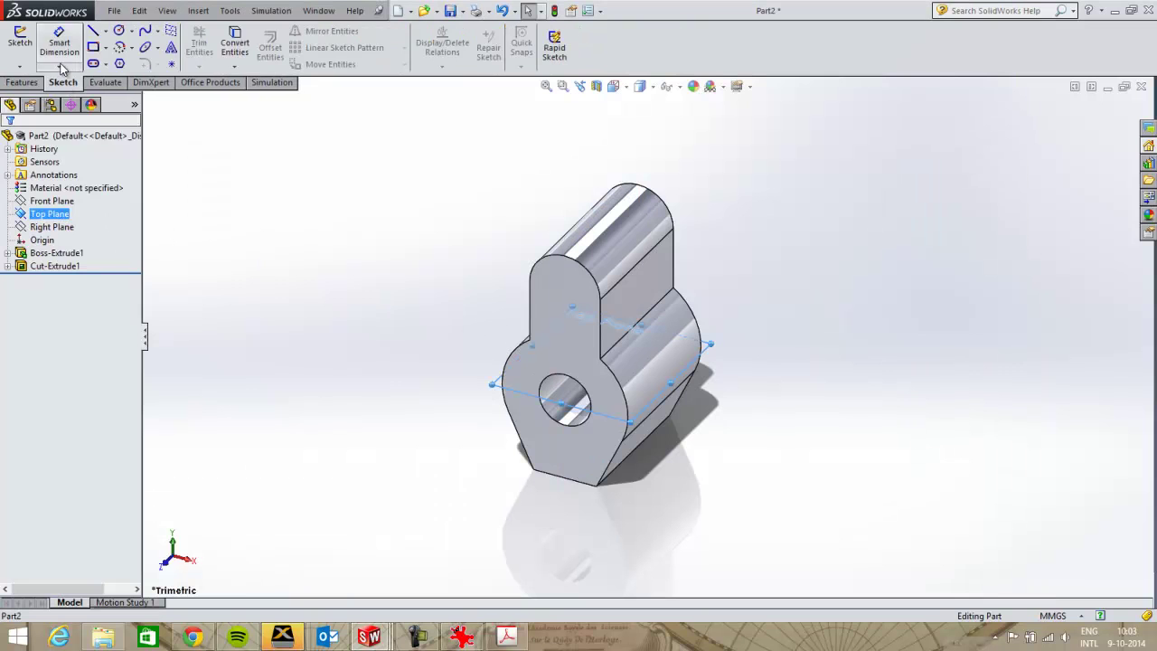
click(118, 30)
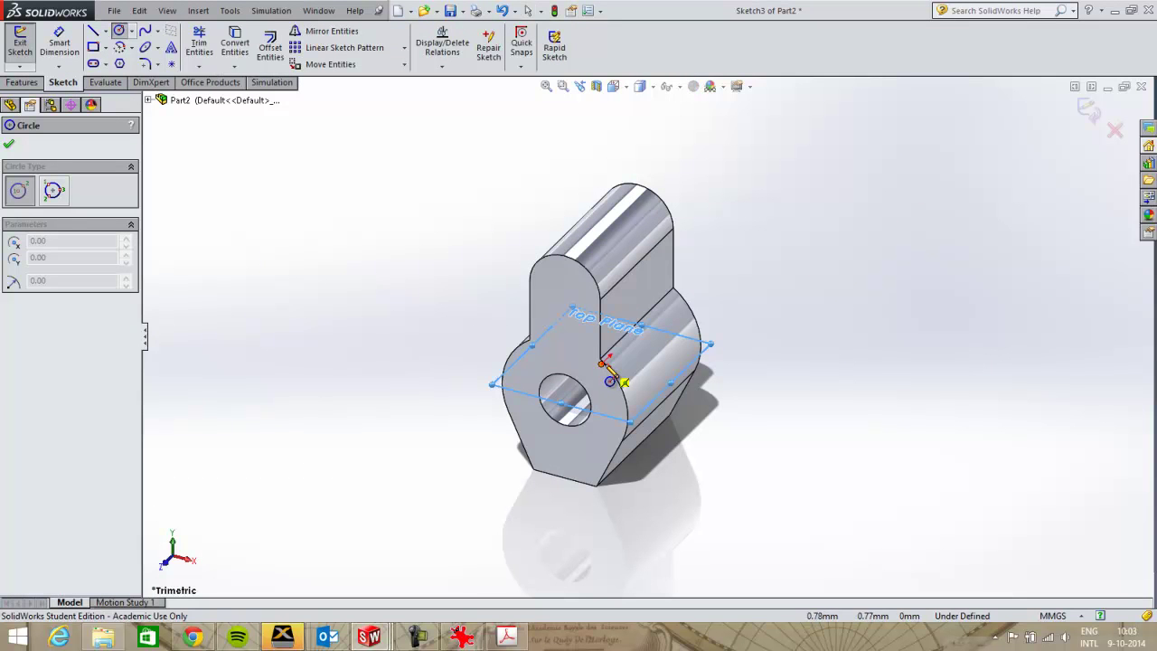
click(601, 363)
click(652, 378)
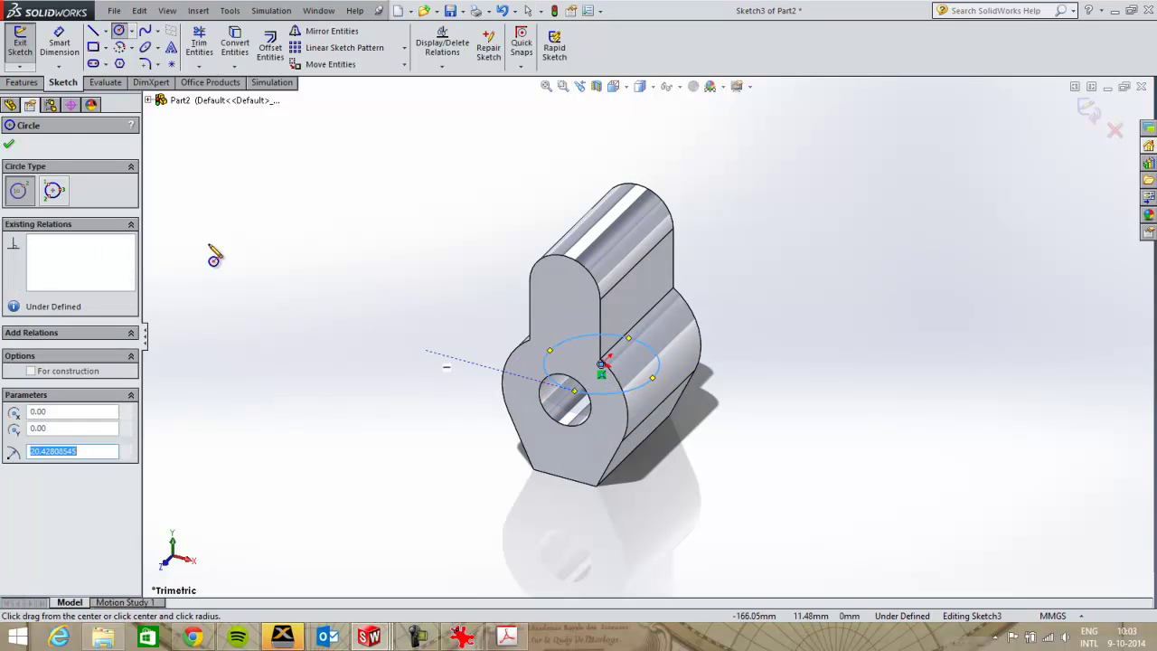
Step: Extrude the Top Plane circle 76 mm upward as a boss merged with the body
click(21, 82)
click(26, 47)
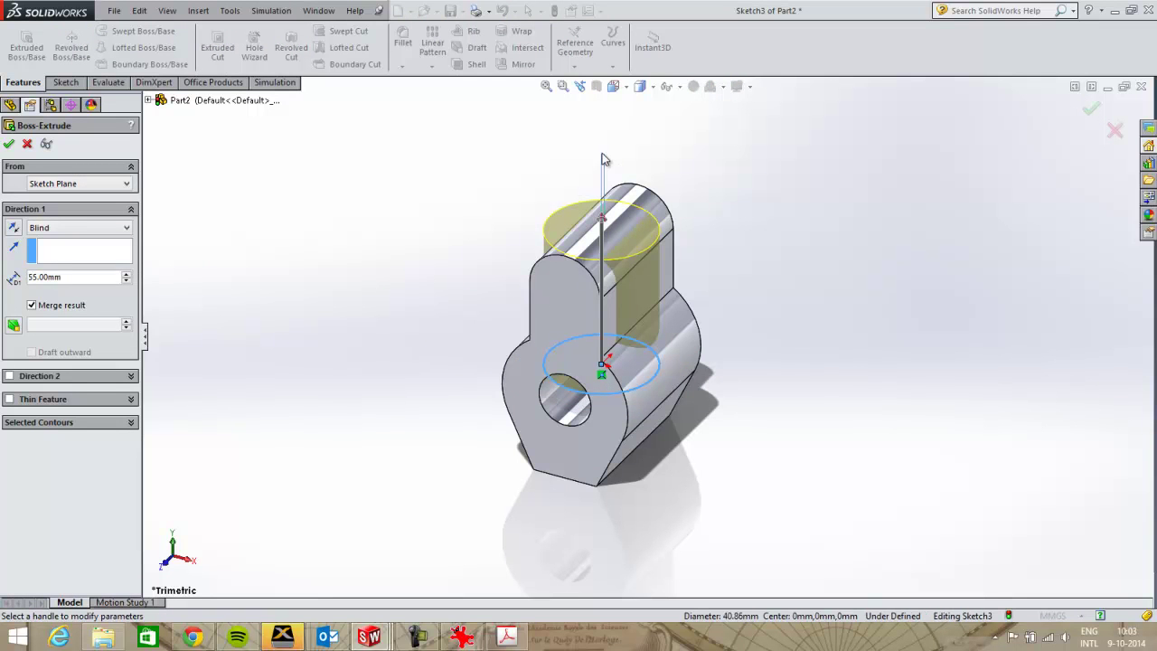
drag(601, 217, 603, 181)
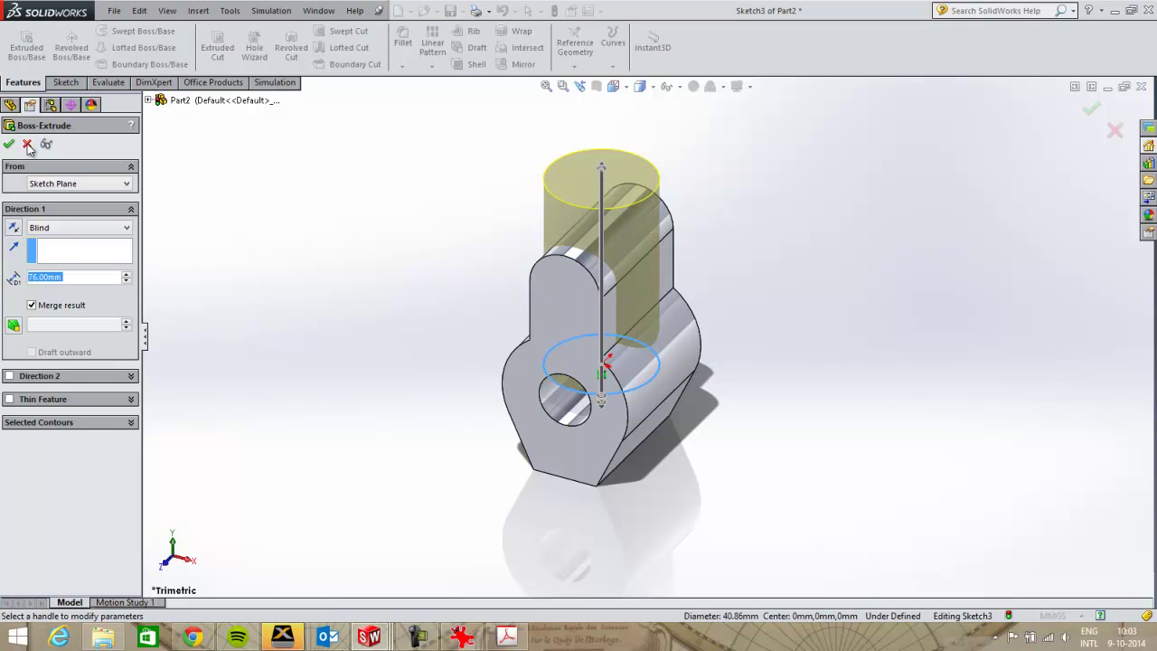
key(Return)
Step: Delete the cut through the front face together with its leftover circle sketch
middle_drag(549, 389, 588, 350)
ctrl+click(56, 266)
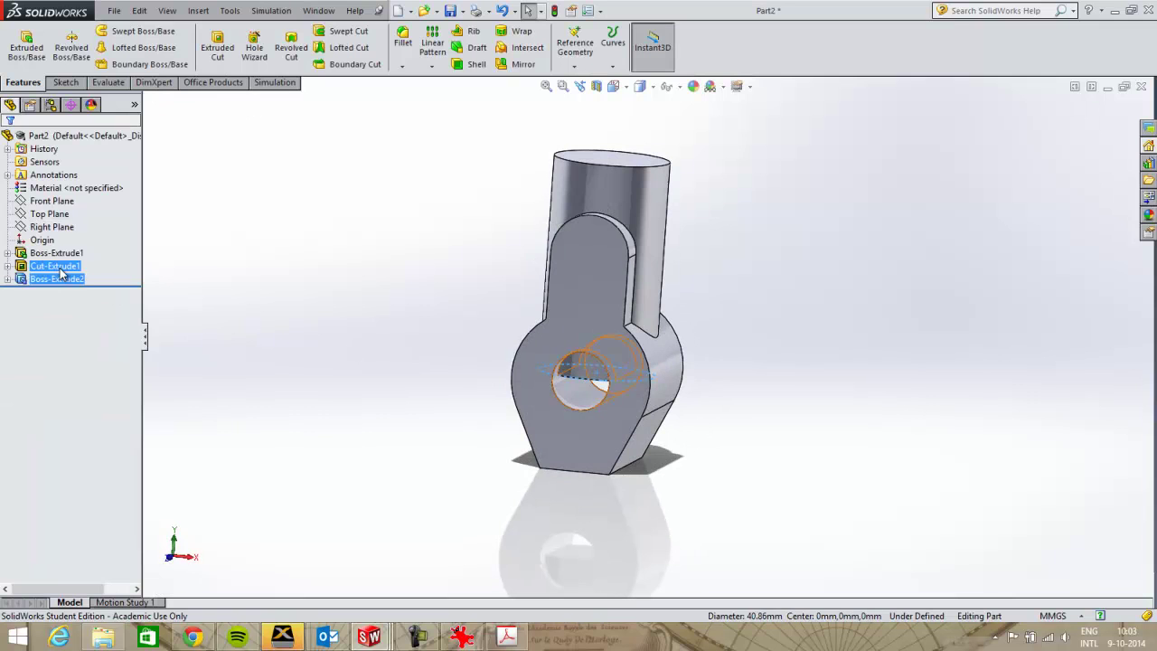
click(56, 266)
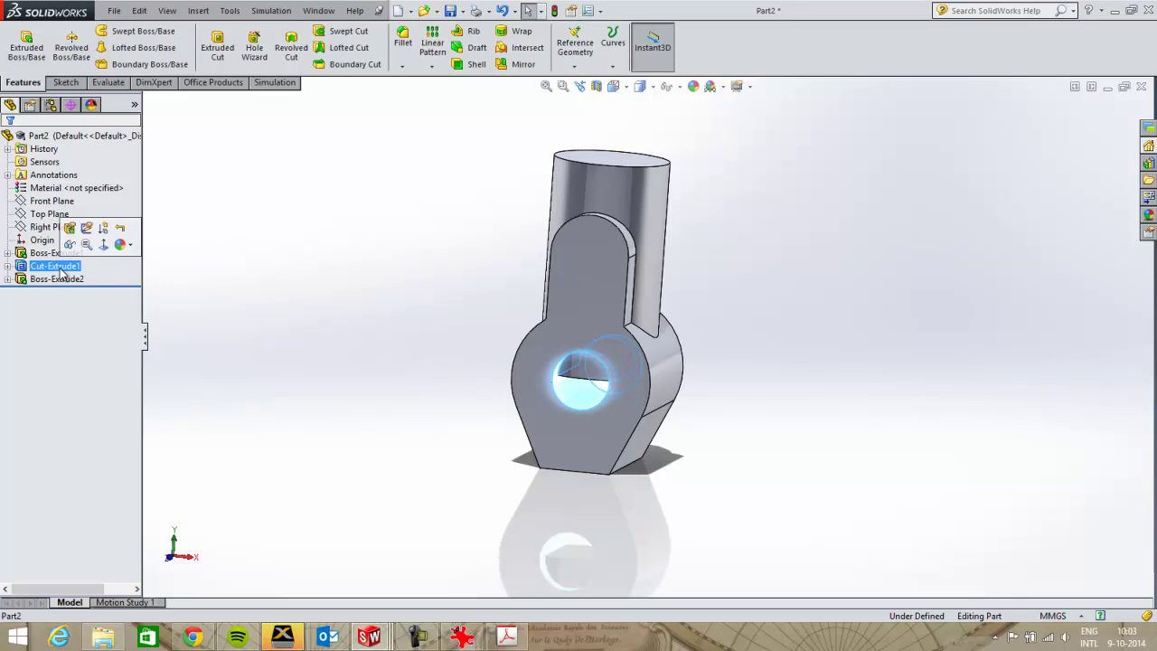
click(56, 266)
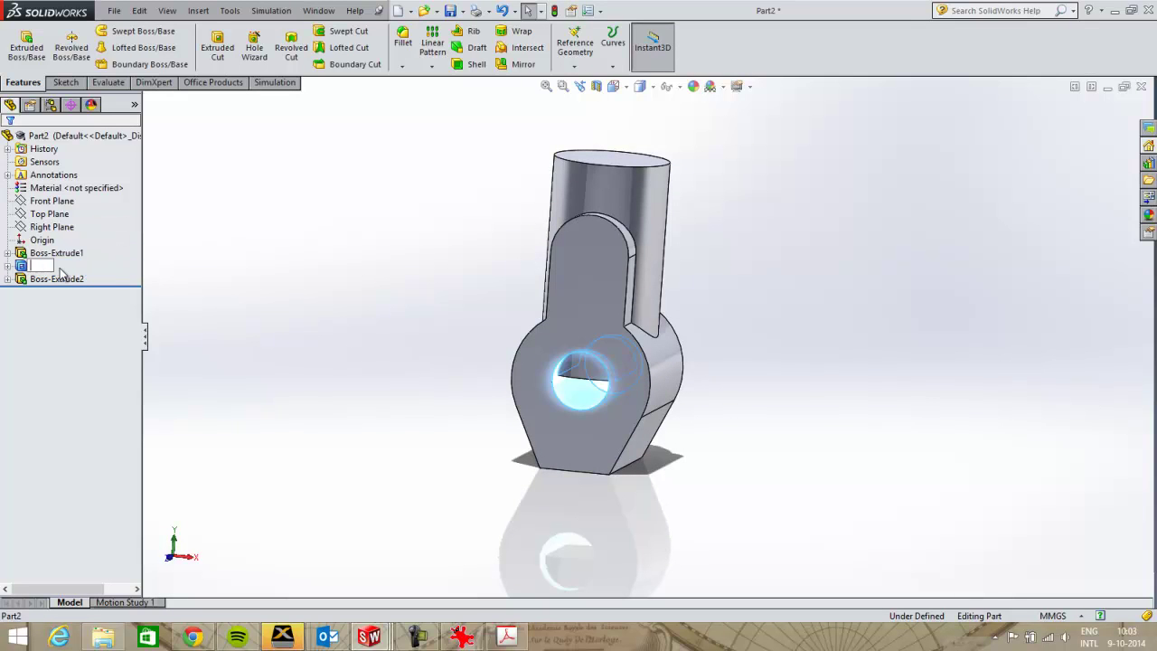
click(350, 306)
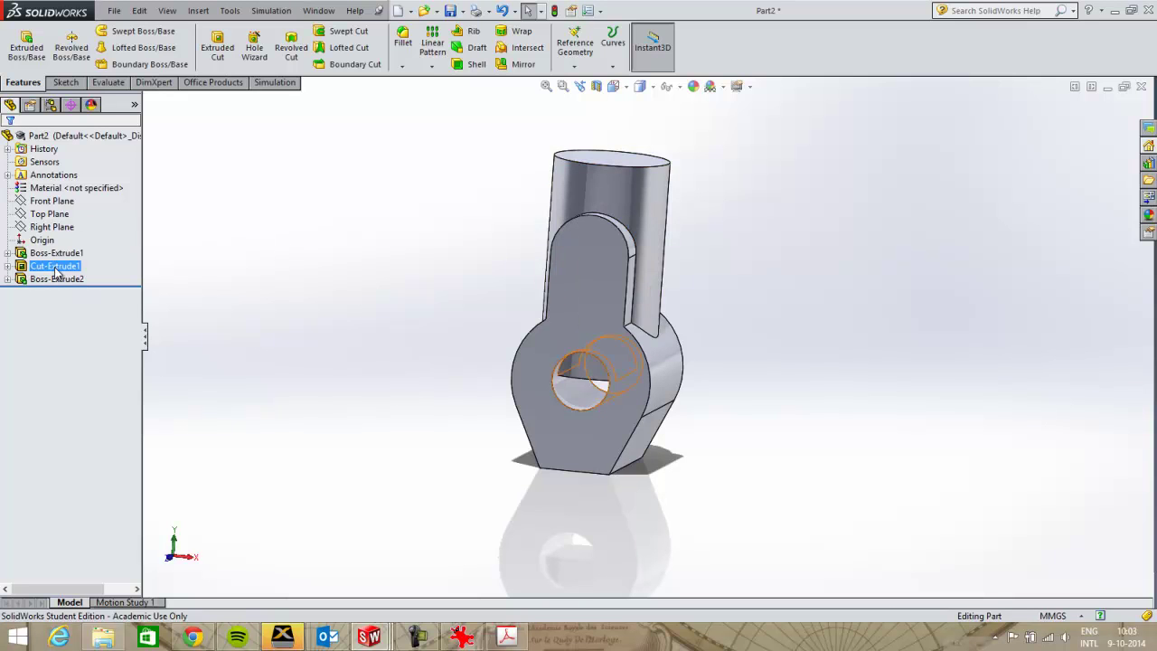
click(55, 267)
key(Delete)
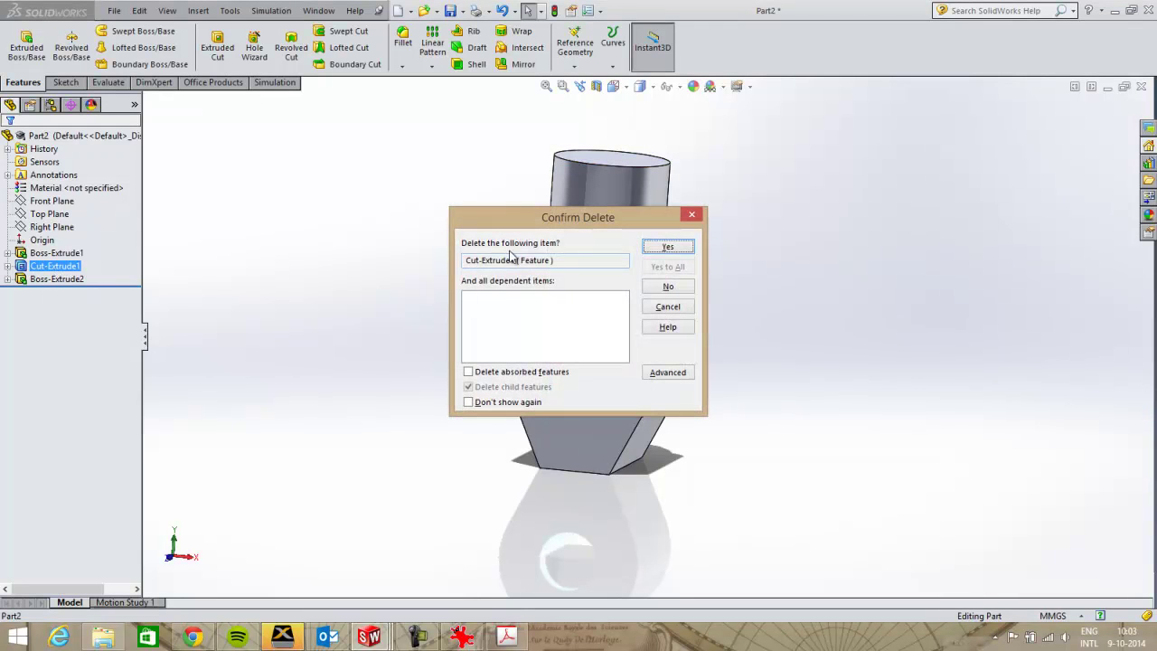
click(654, 248)
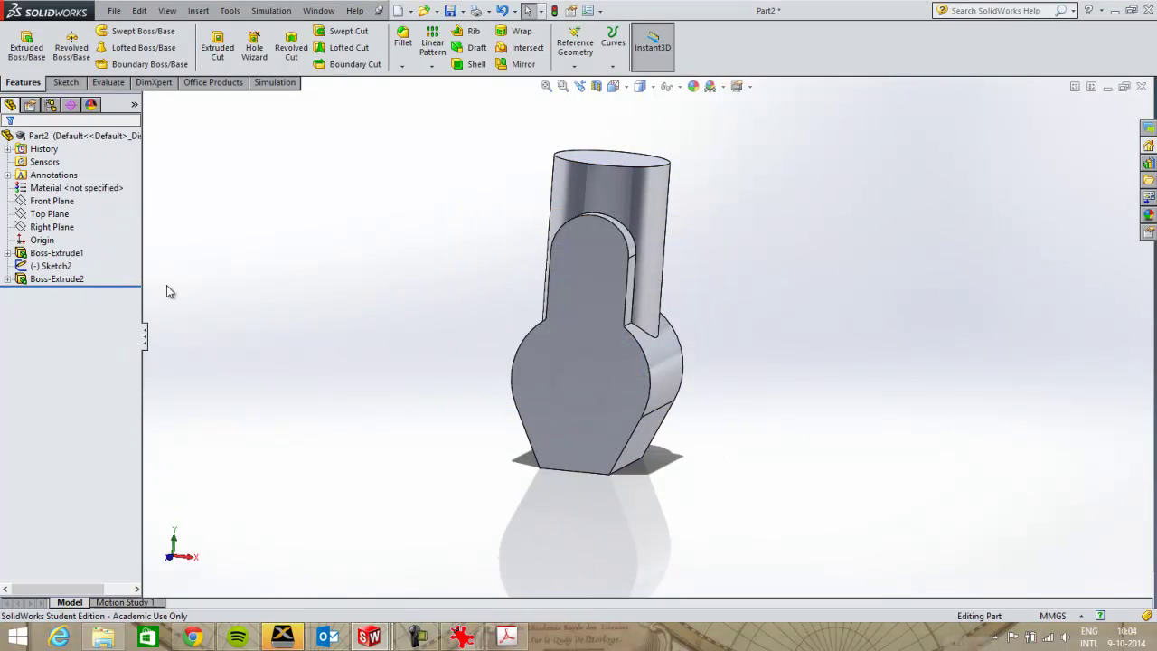
click(65, 269)
key(Delete)
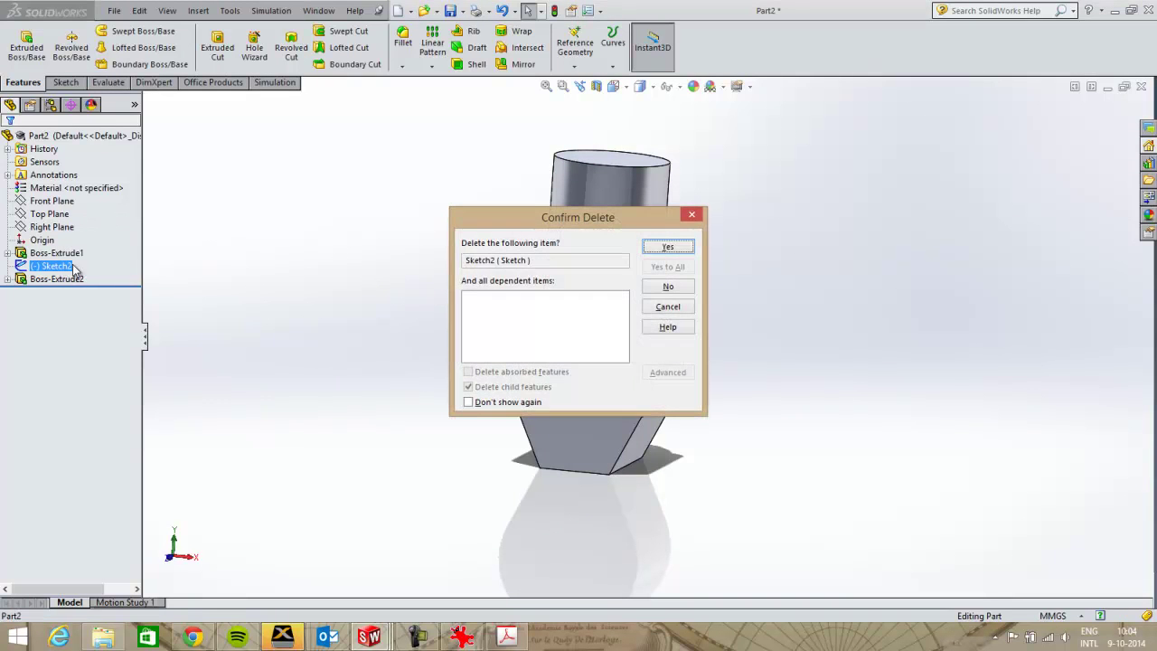
click(656, 249)
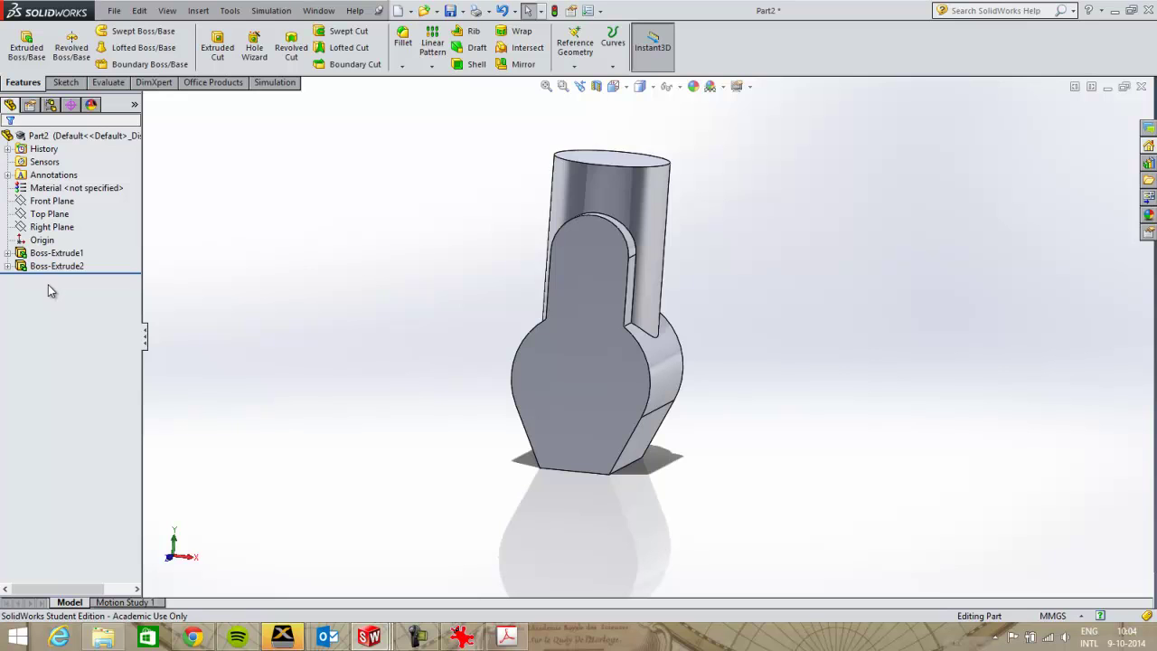
Step: Open the upright cylinder's circle sketch for editing and check the cylinder's diameter in the Idler Arm drawing in IrfanView
click(7, 266)
click(51, 281)
right_click(51, 281)
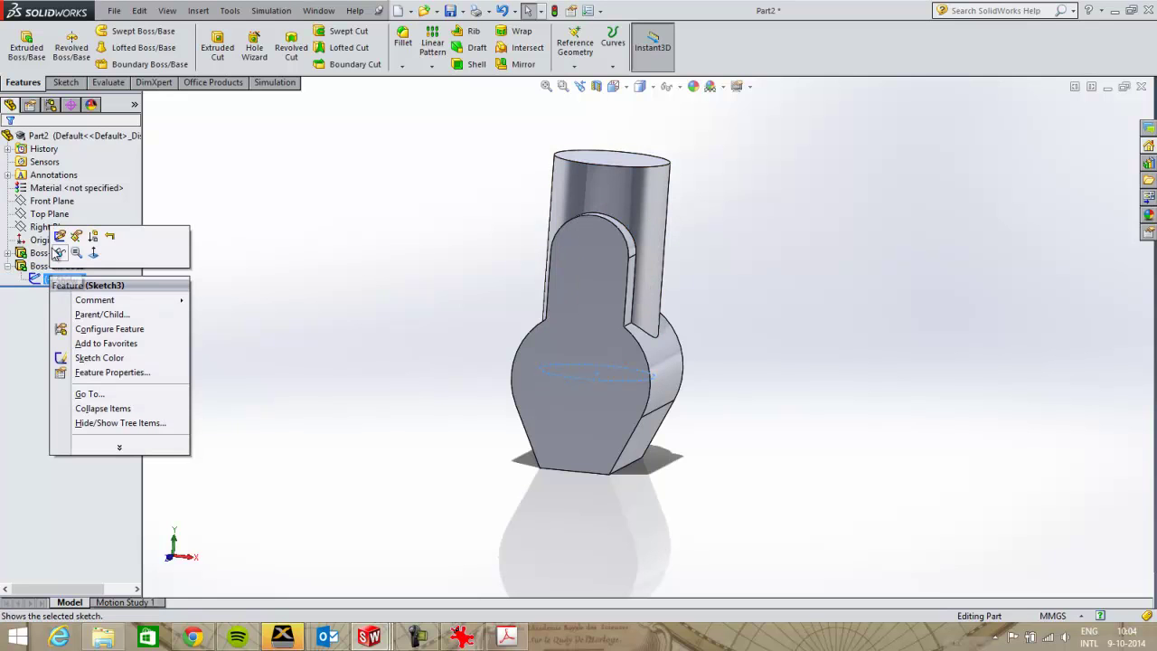
click(58, 236)
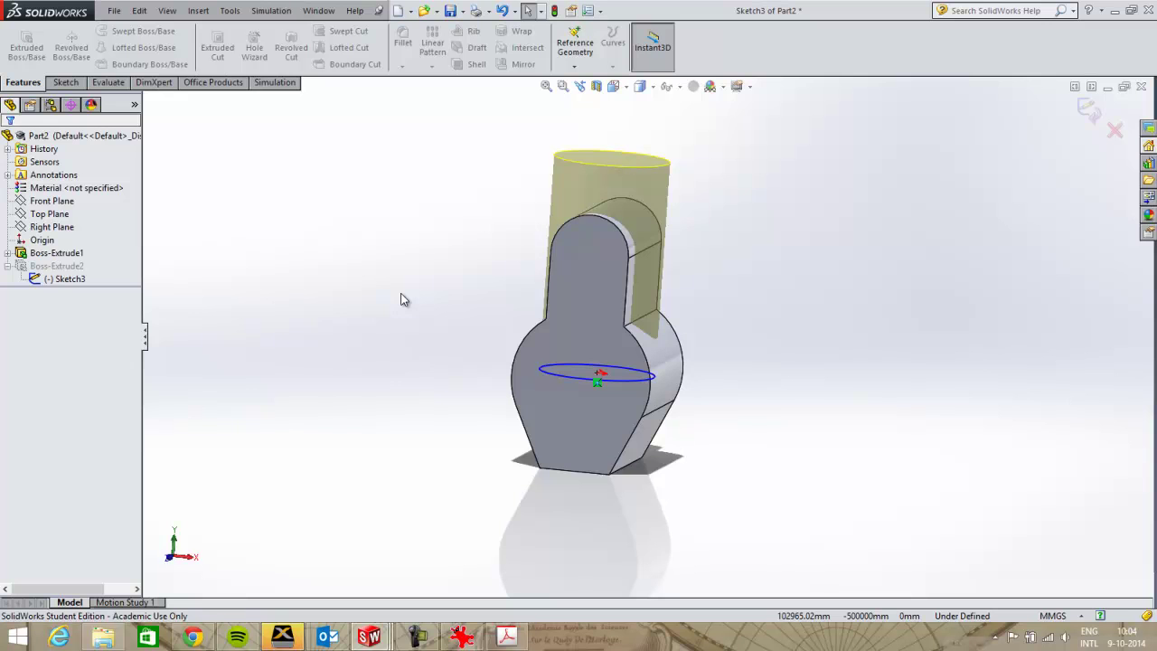
key(alt+Tab)
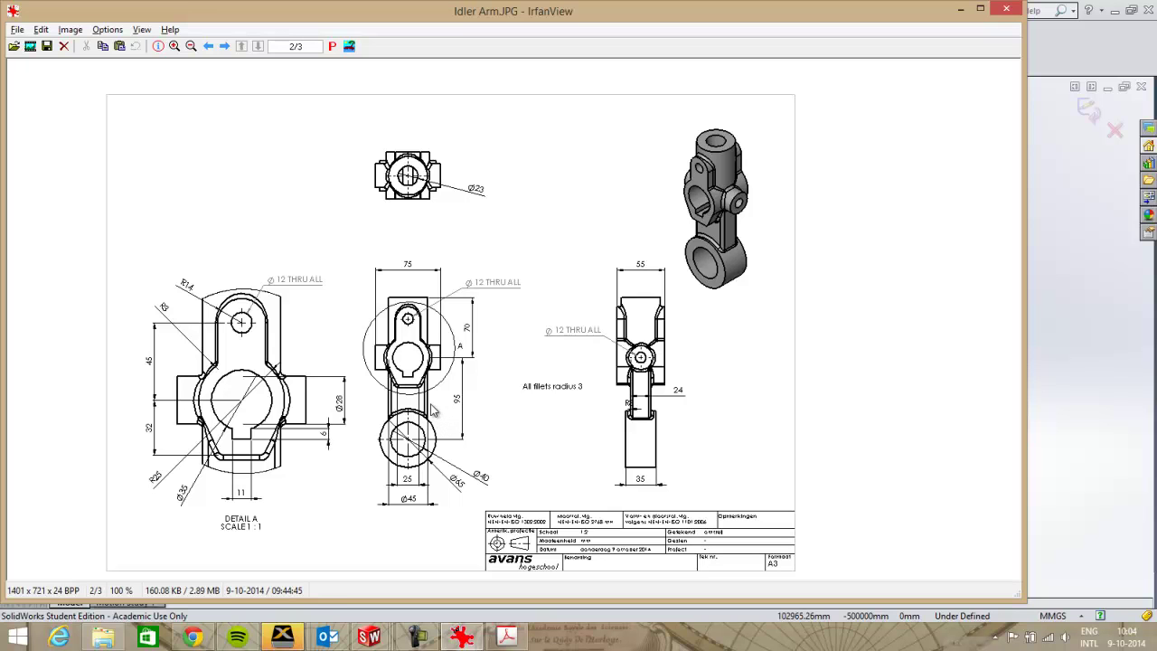
key(alt+Tab)
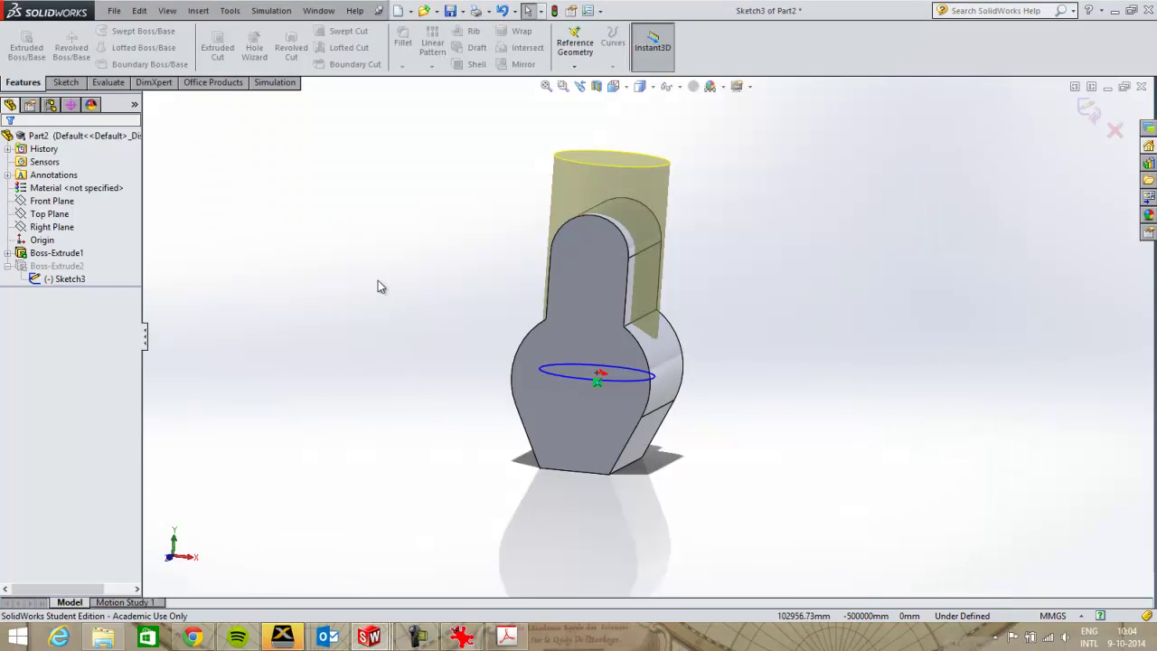
Step: Dimension the cylinder's circle to a 45 mm diameter and exit the sketch to rebuild the boss
click(66, 82)
click(64, 44)
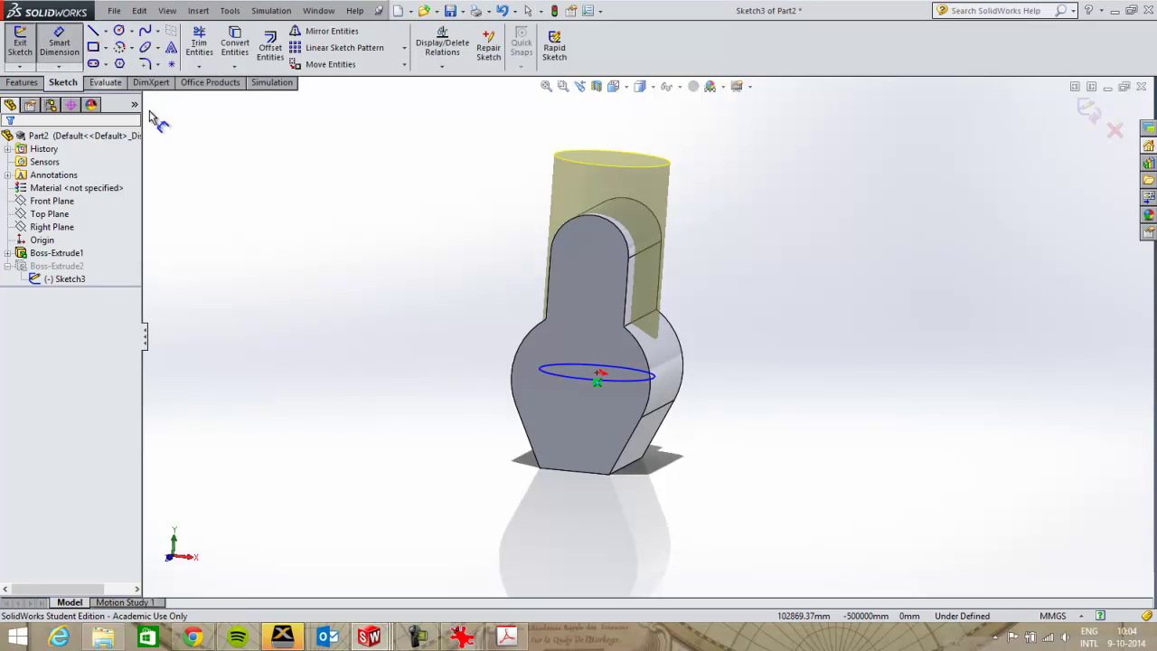
click(615, 381)
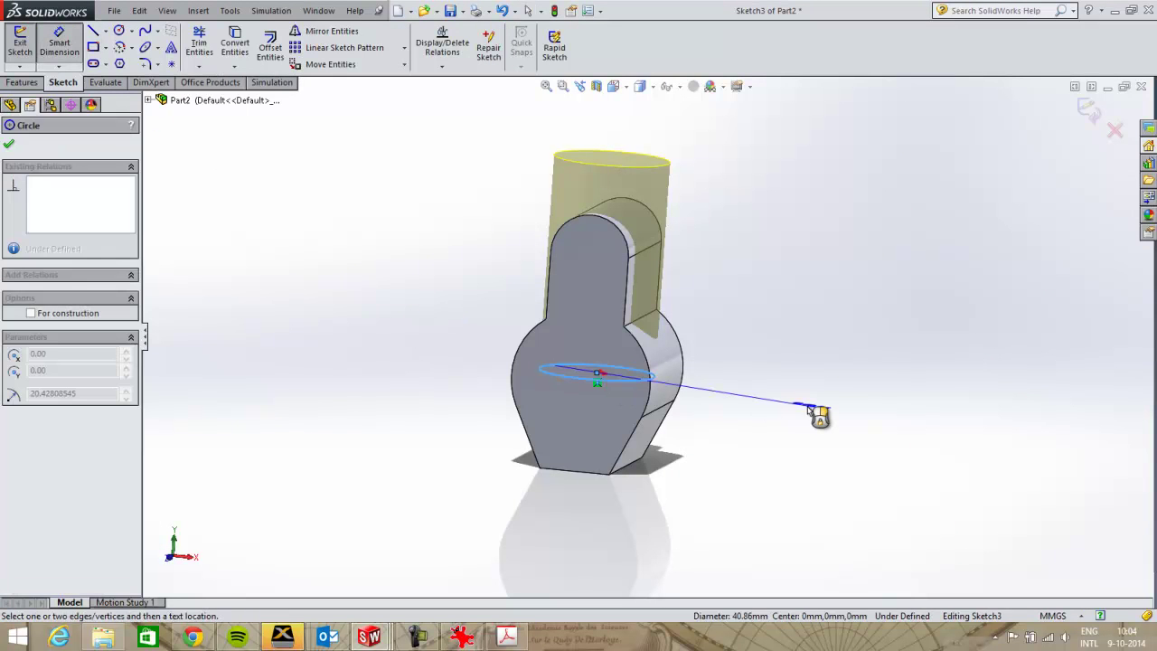
click(803, 447)
text(45)
key(Return)
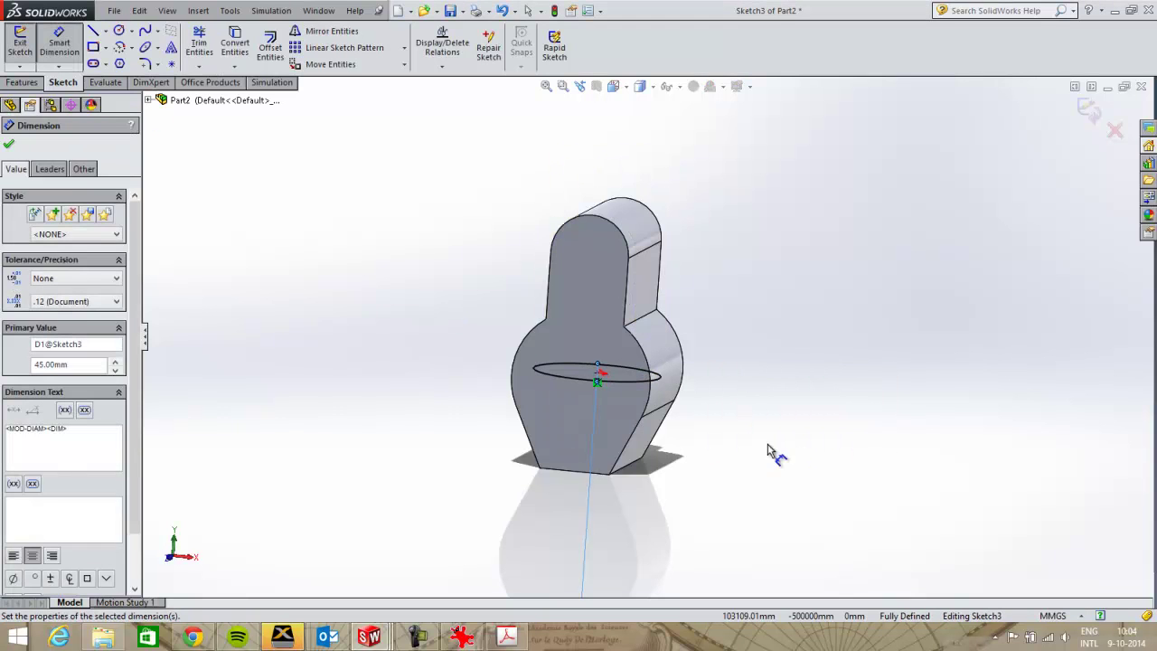
click(1088, 109)
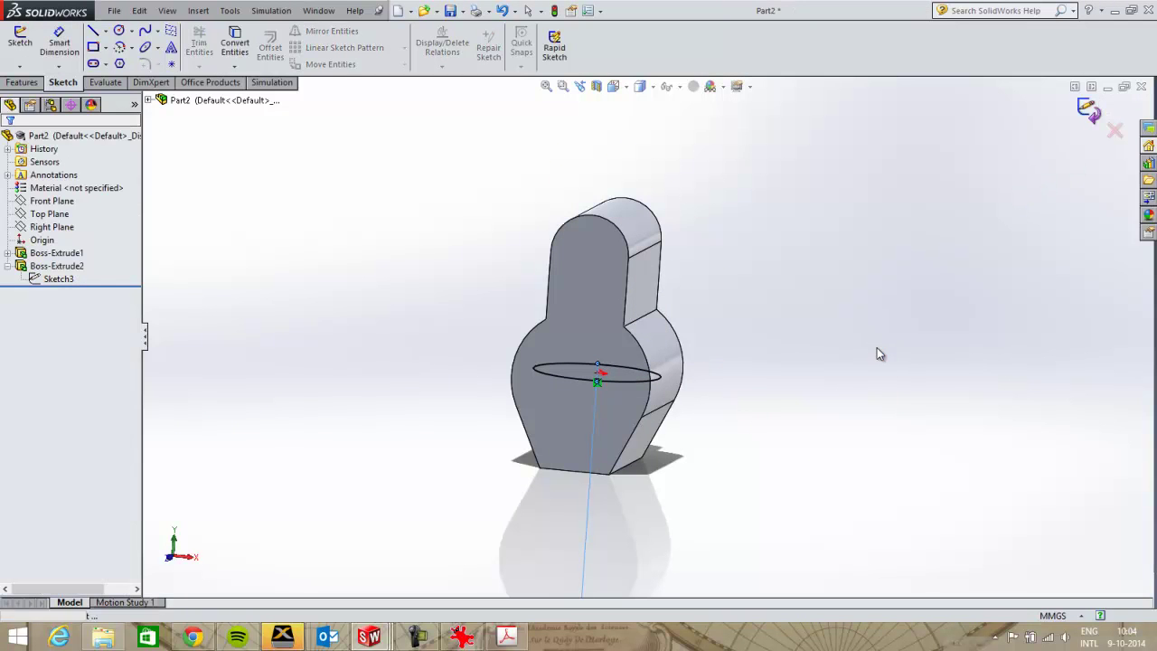
mouse_move(782, 364)
middle_down()
mouse_move(798, 333)
mouse_move(808, 362)
mouse_move(790, 355)
middle_up()
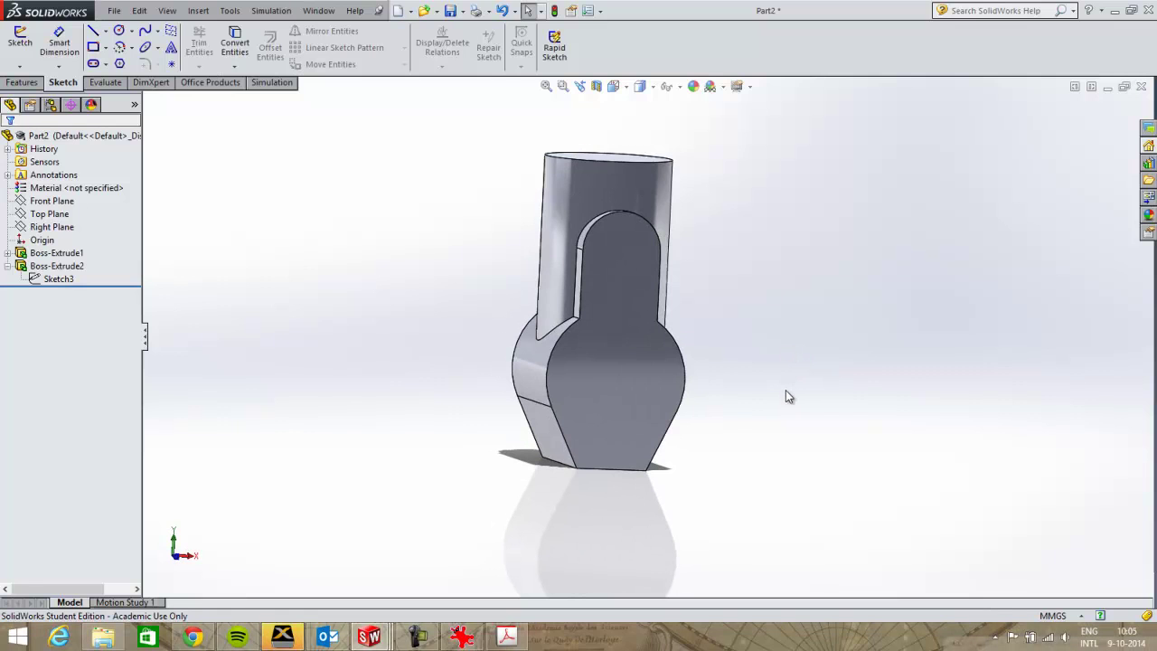
Step: Examine the front and side view dimensions of the Idler Arm drawing in IrfanView and in the PDF in Adobe Acrobat Pro
key(alt+Tab)
ctrl+scroll(657, 372, up, 3)
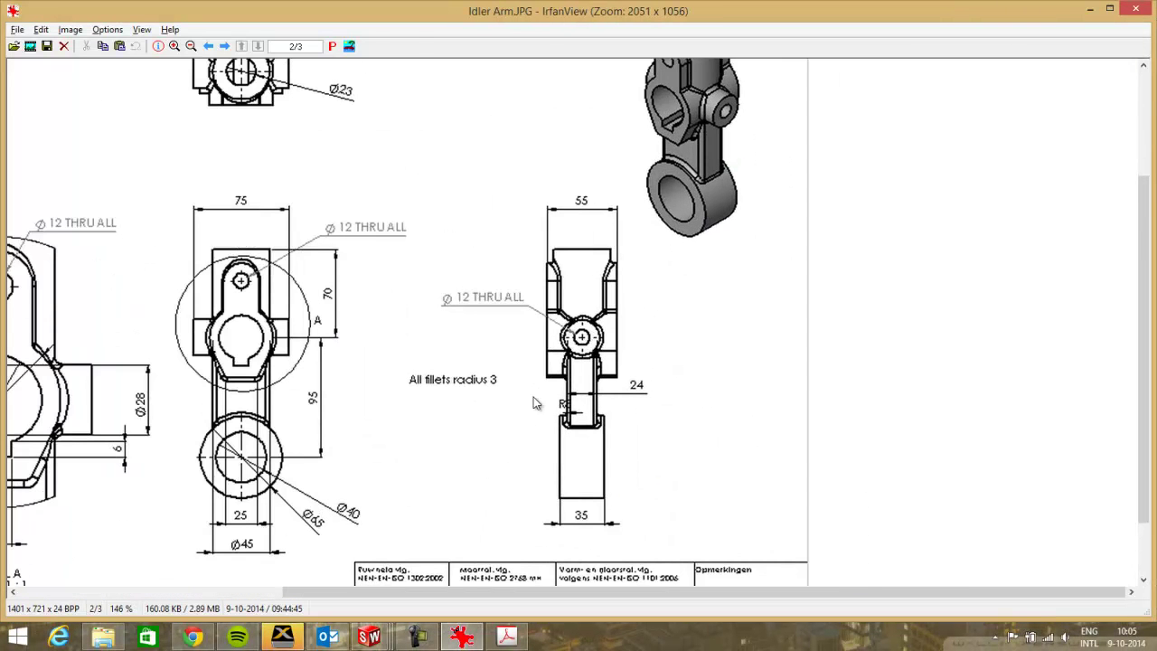
key(alt+Tab)
key(alt+Tab)
click(505, 637)
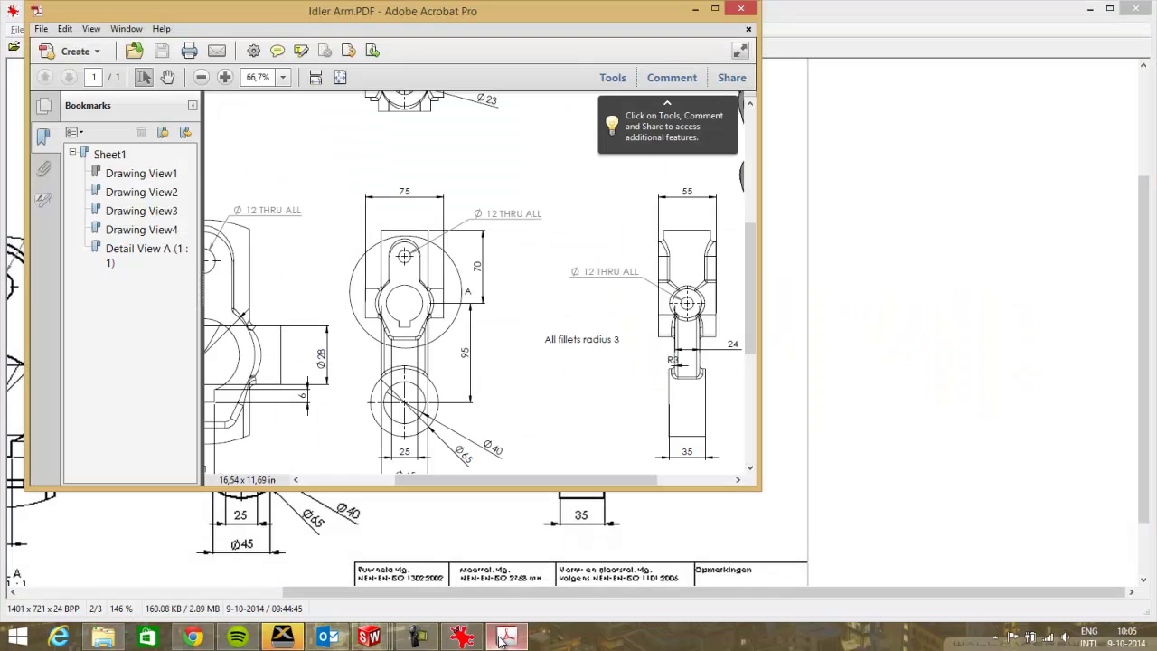
drag(760, 430, 943, 429)
ctrl+scroll(759, 312, up, 3)
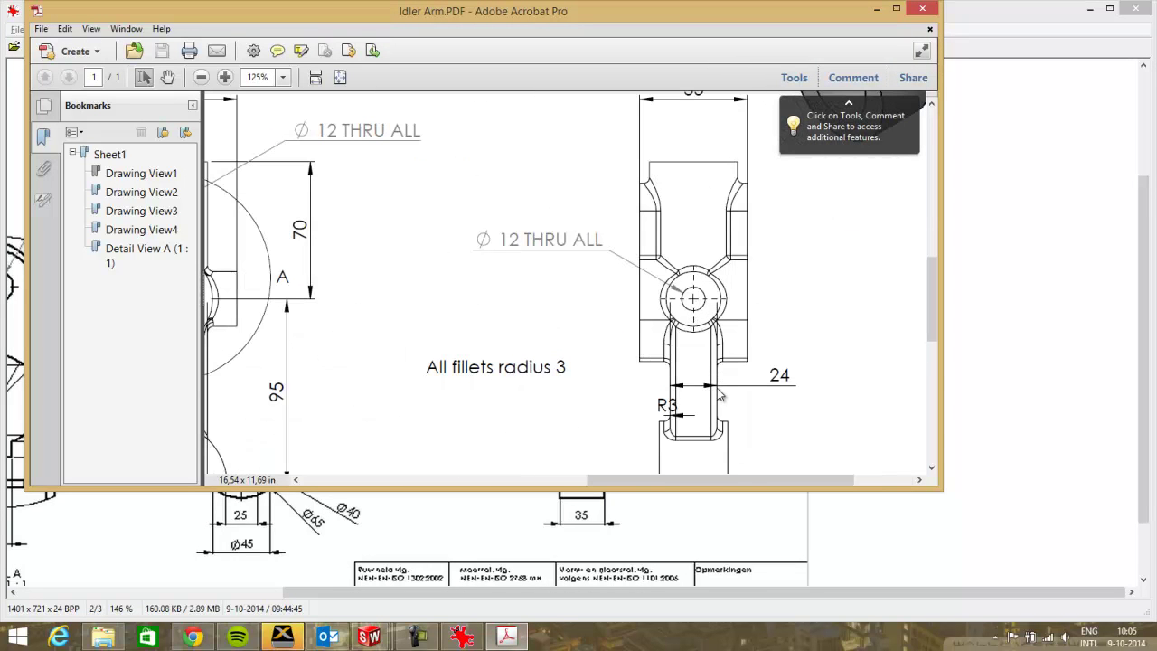
ctrl+scroll(700, 330, down, 3)
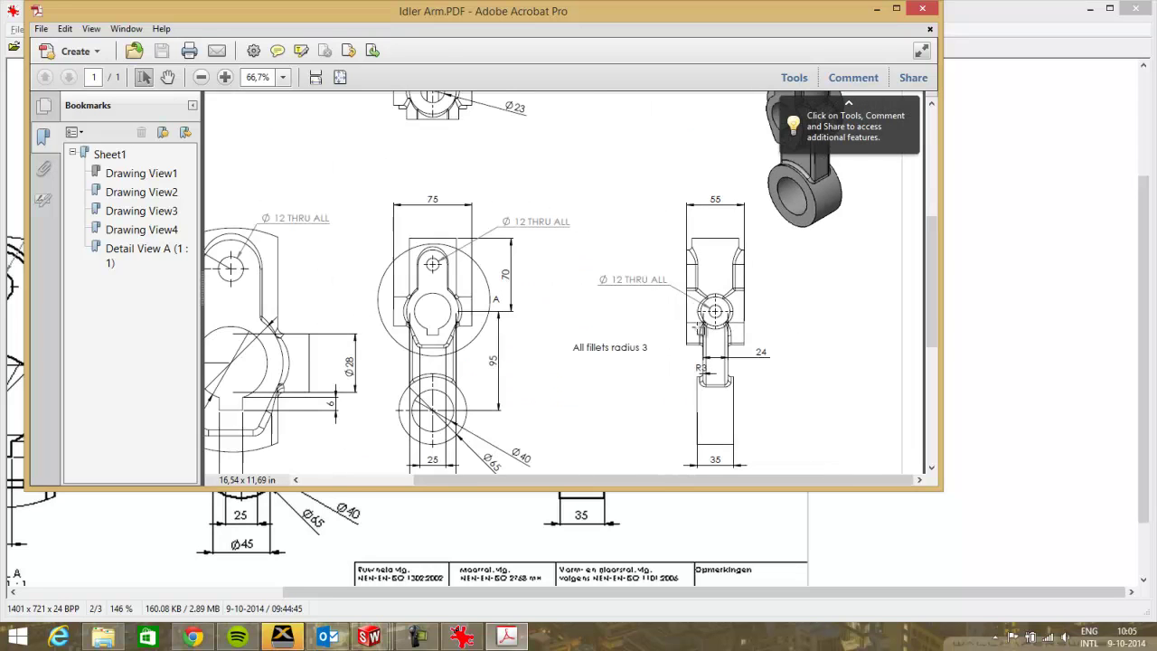
ctrl+scroll(732, 363, up, 4)
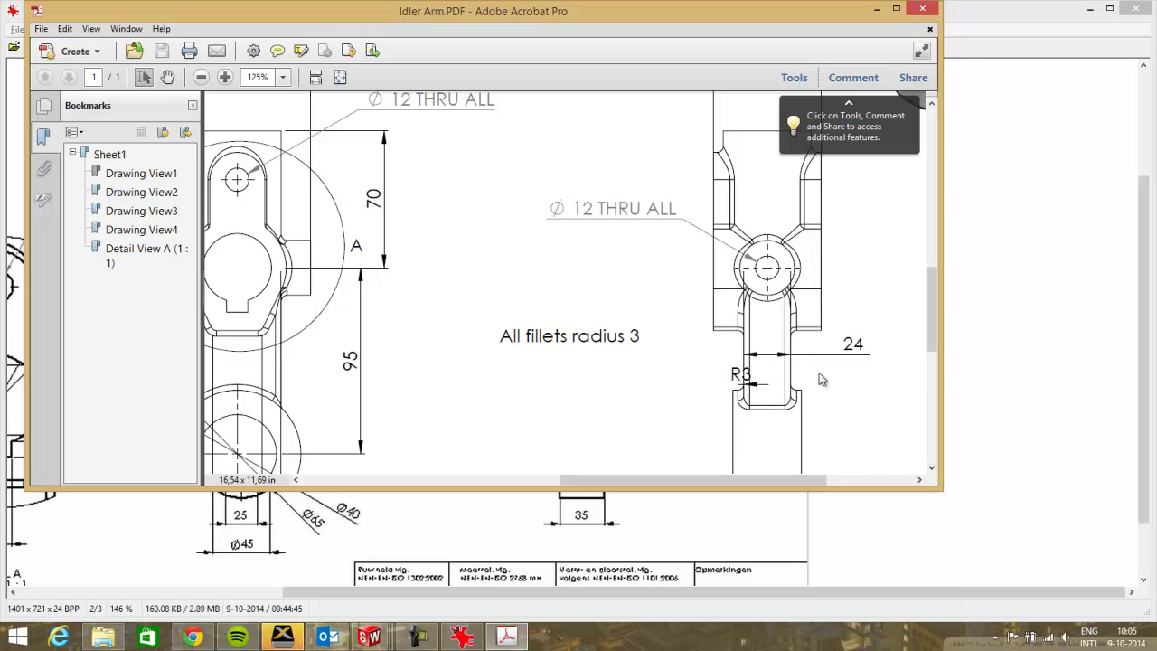
key(alt+Tab)
key(alt+Tab)
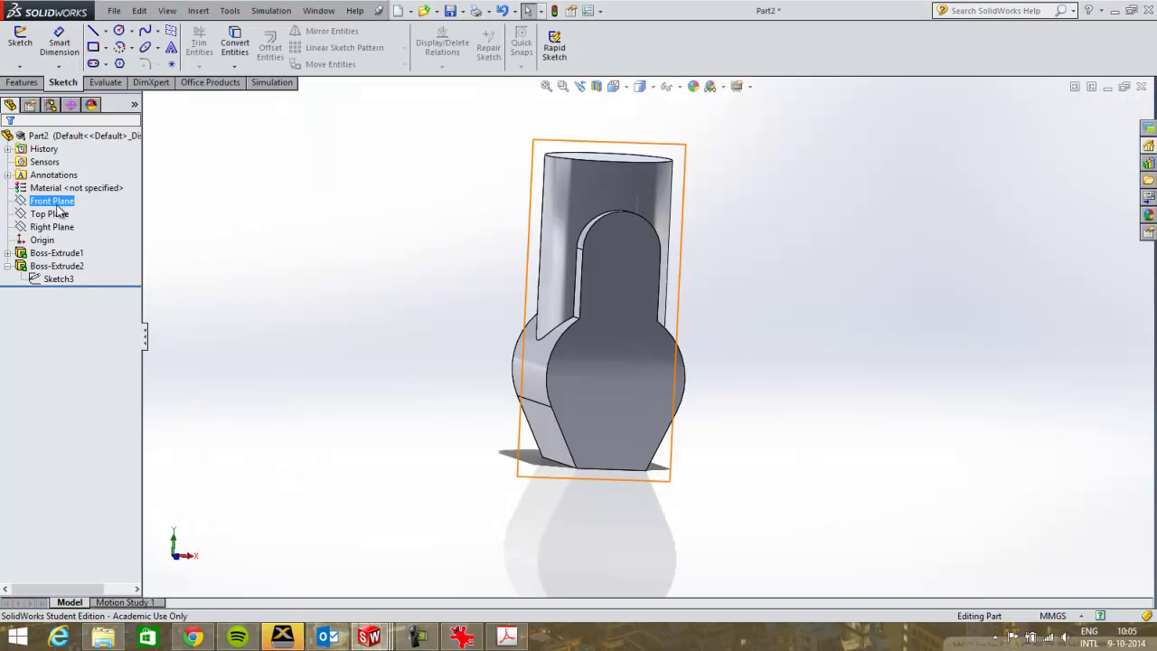
Step: Sketch an origin-centred circle on the Right Plane and dimension its diameter to 28 mm
click(64, 227)
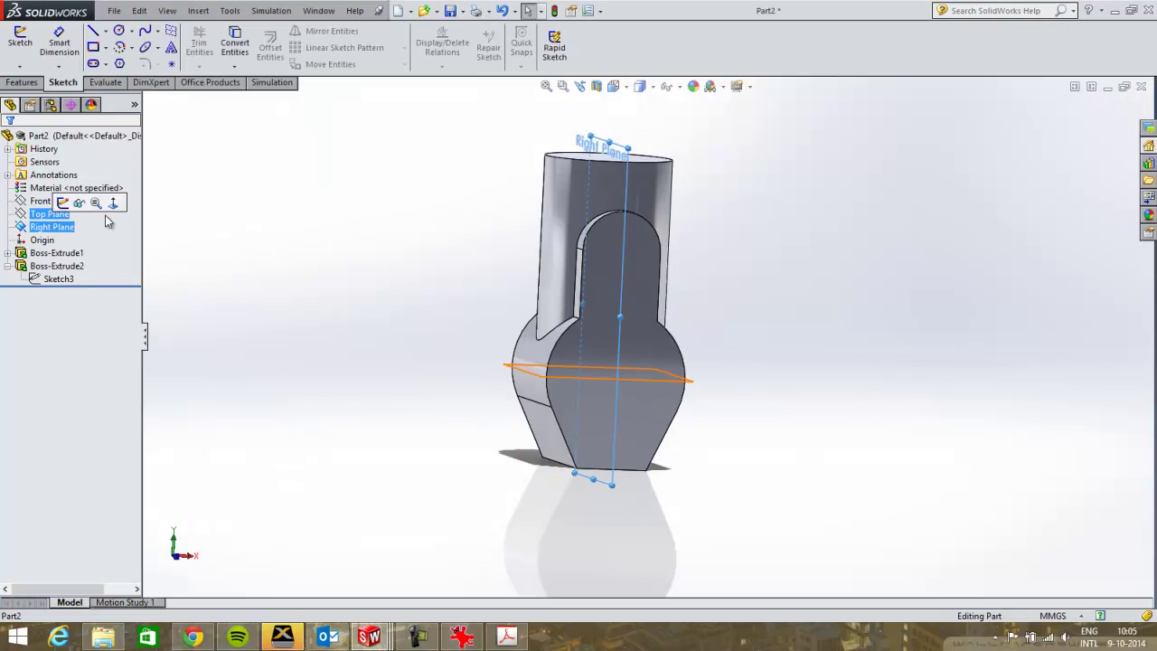
click(119, 29)
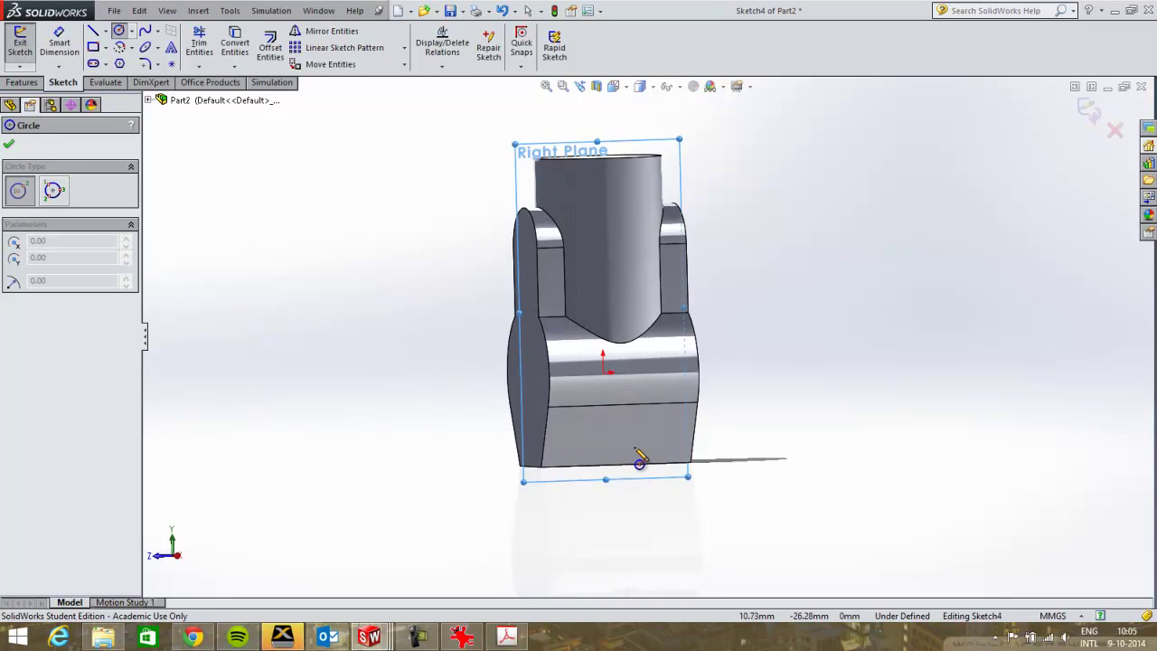
click(603, 371)
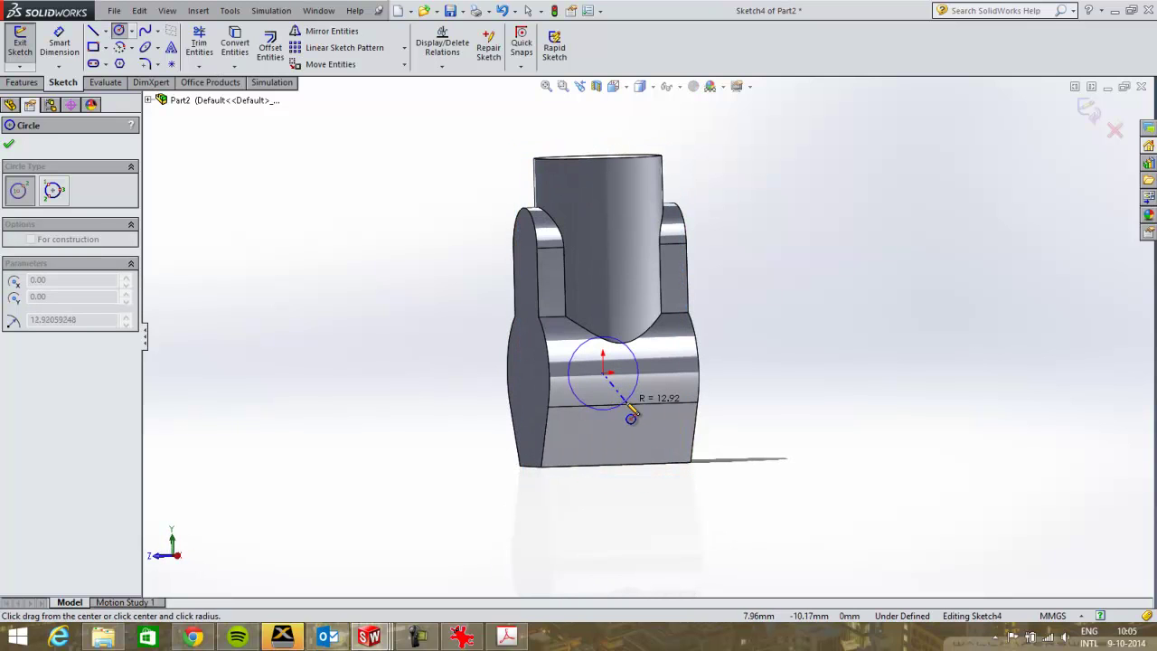
click(632, 410)
key(d)
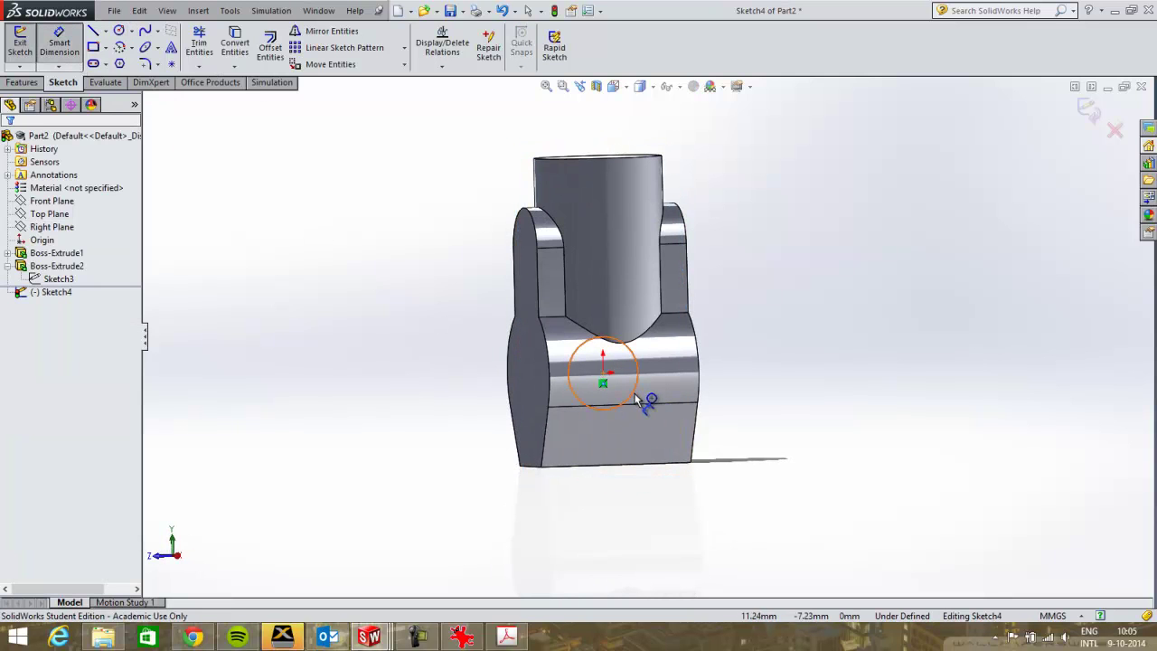
click(634, 396)
click(819, 402)
text(28)
key(Return)
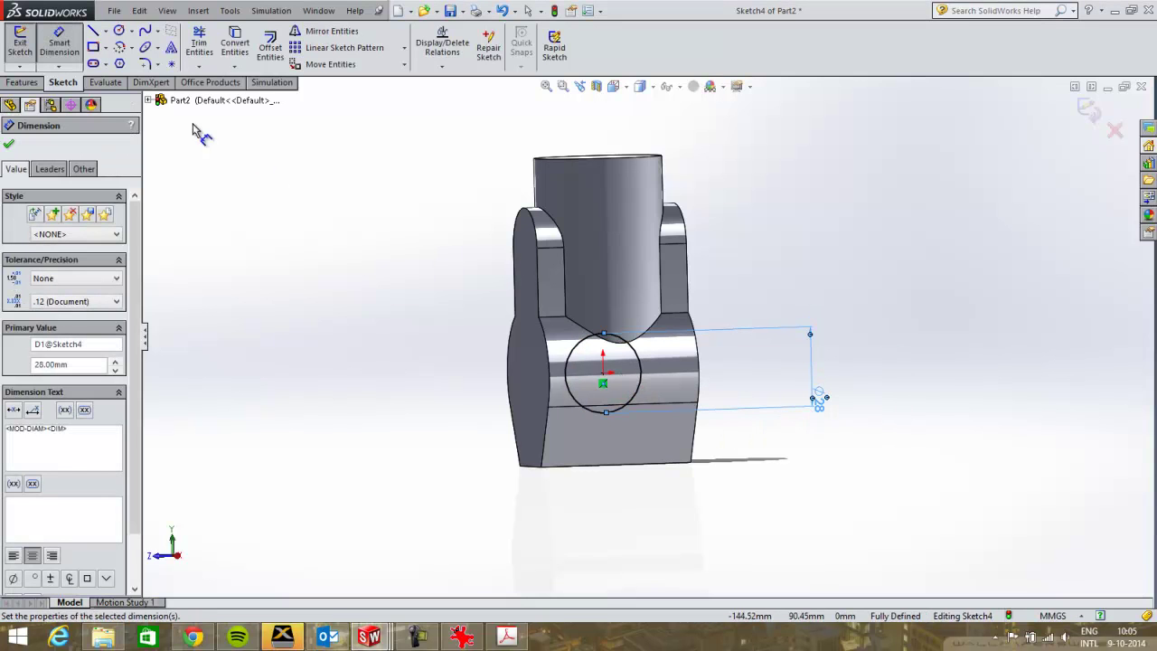
Step: Extrude the 28 mm circle 75 mm with the Mid Plane end condition as a boss merged with the body
click(34, 83)
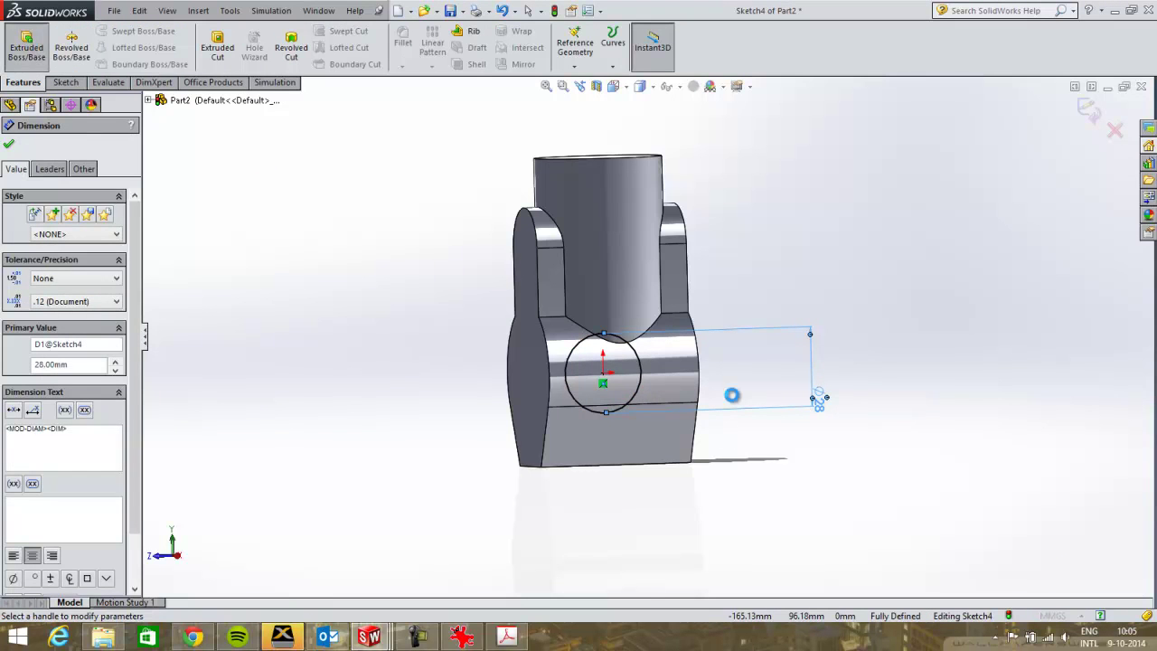
click(27, 45)
click(128, 229)
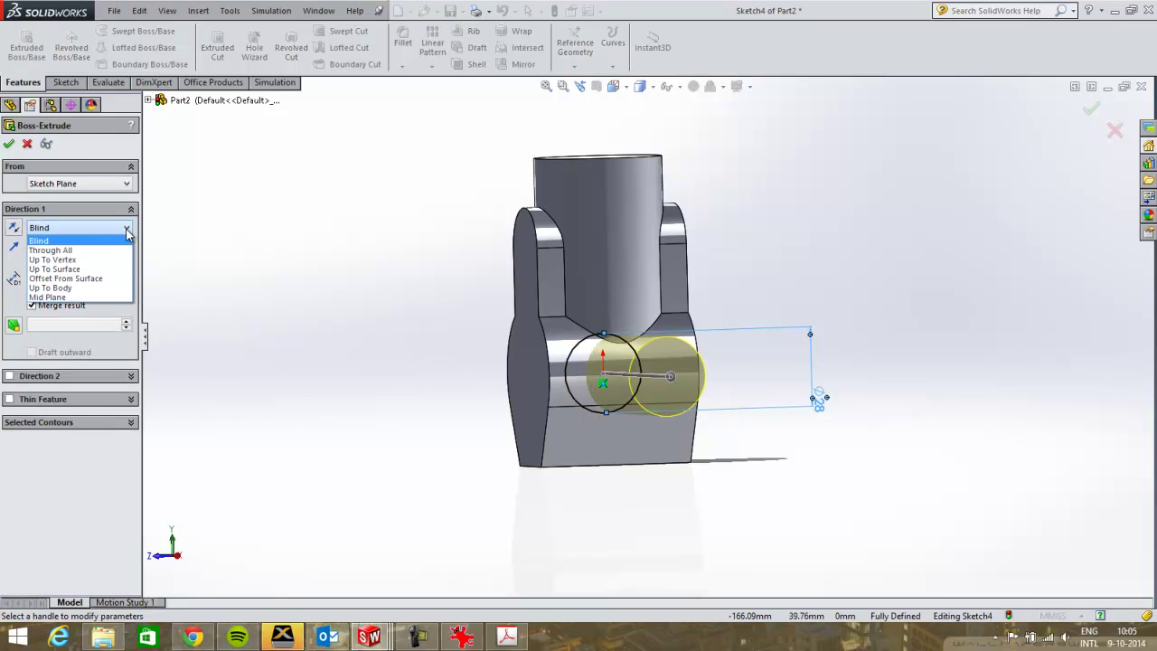
click(99, 296)
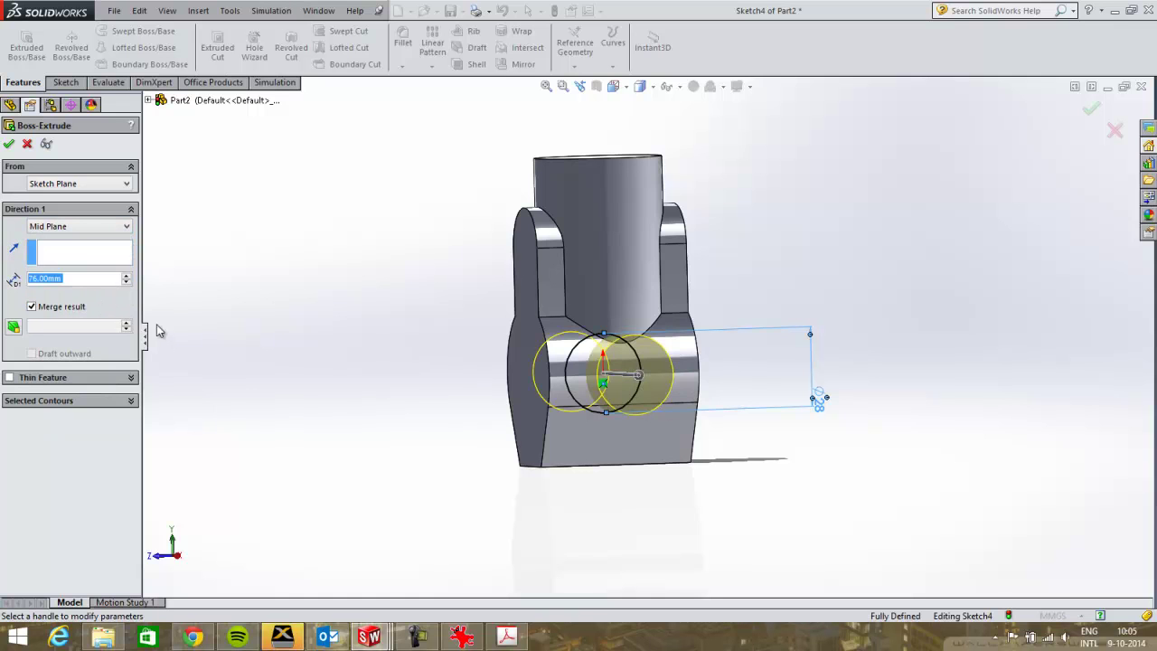
text(75)
key(Return)
click(10, 145)
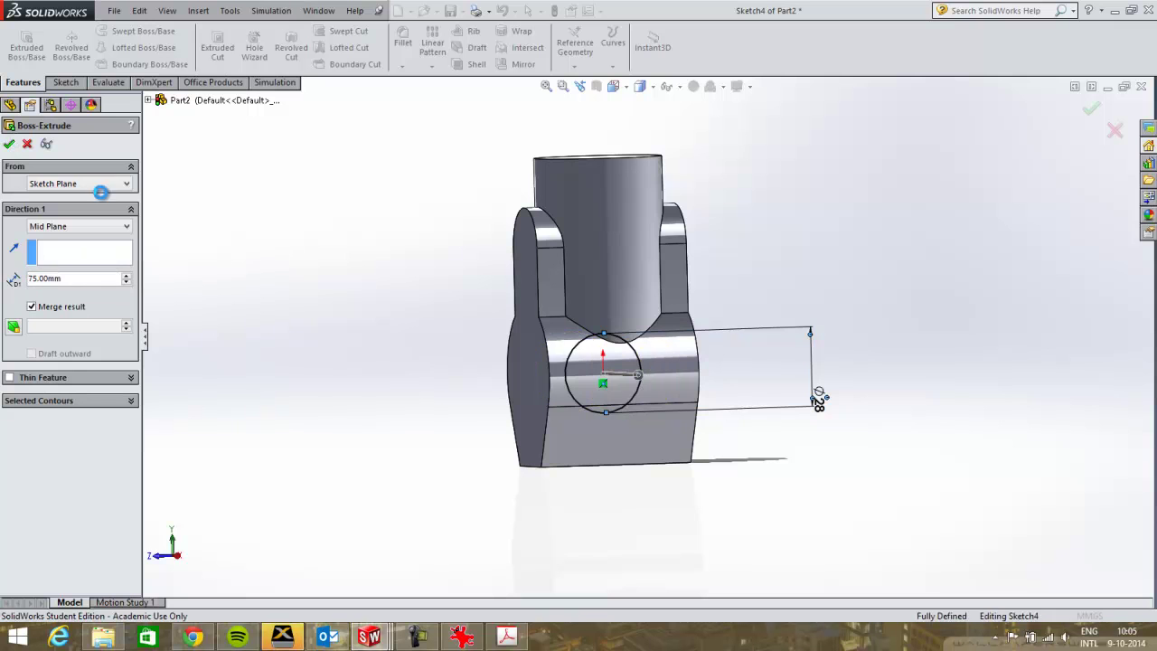
middle_drag(434, 349, 484, 382)
Step: Sketch a center rectangle of about 42 by 57 mm on the Top Plane, centred on the origin
click(50, 213)
click(65, 82)
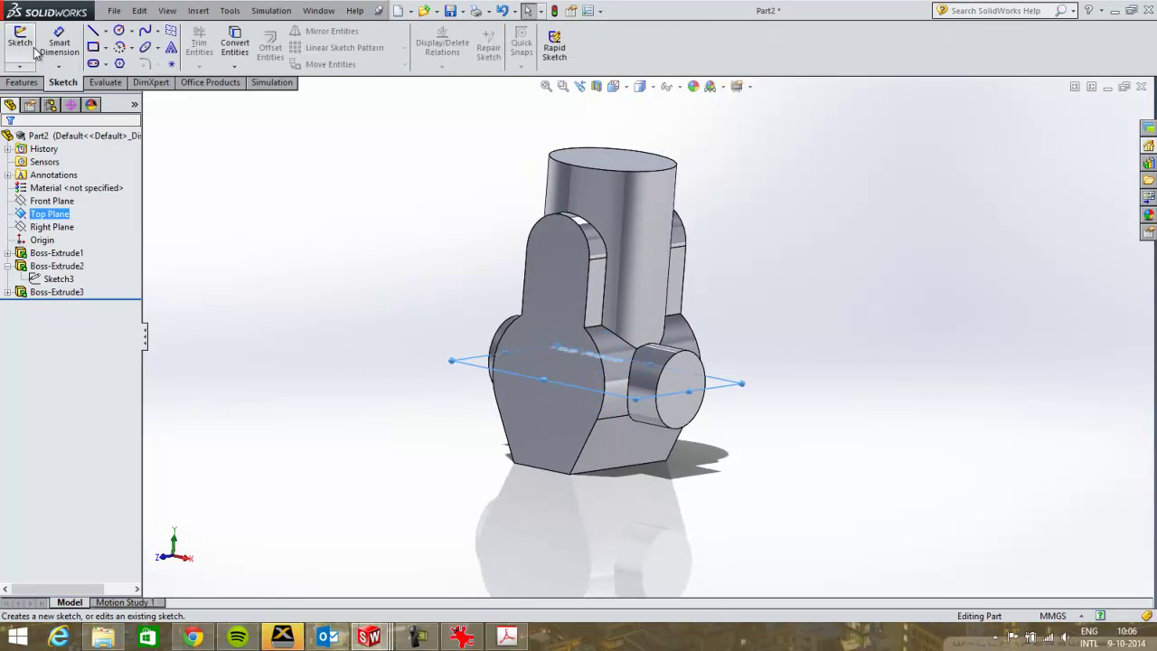
click(19, 41)
click(92, 47)
click(53, 189)
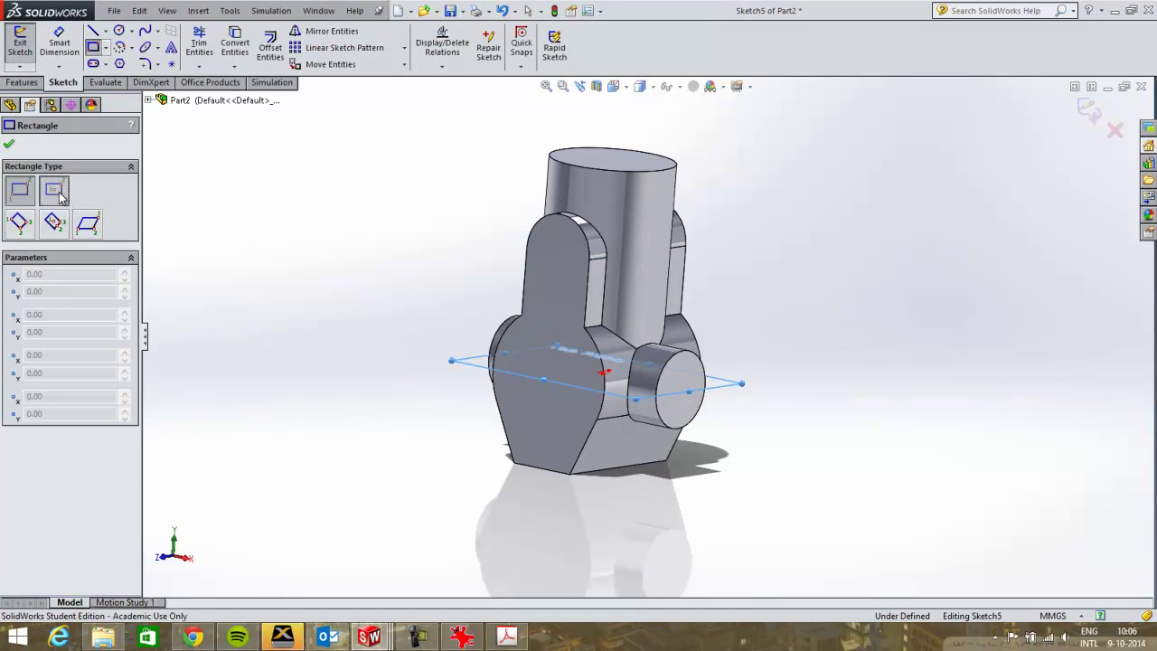
click(604, 372)
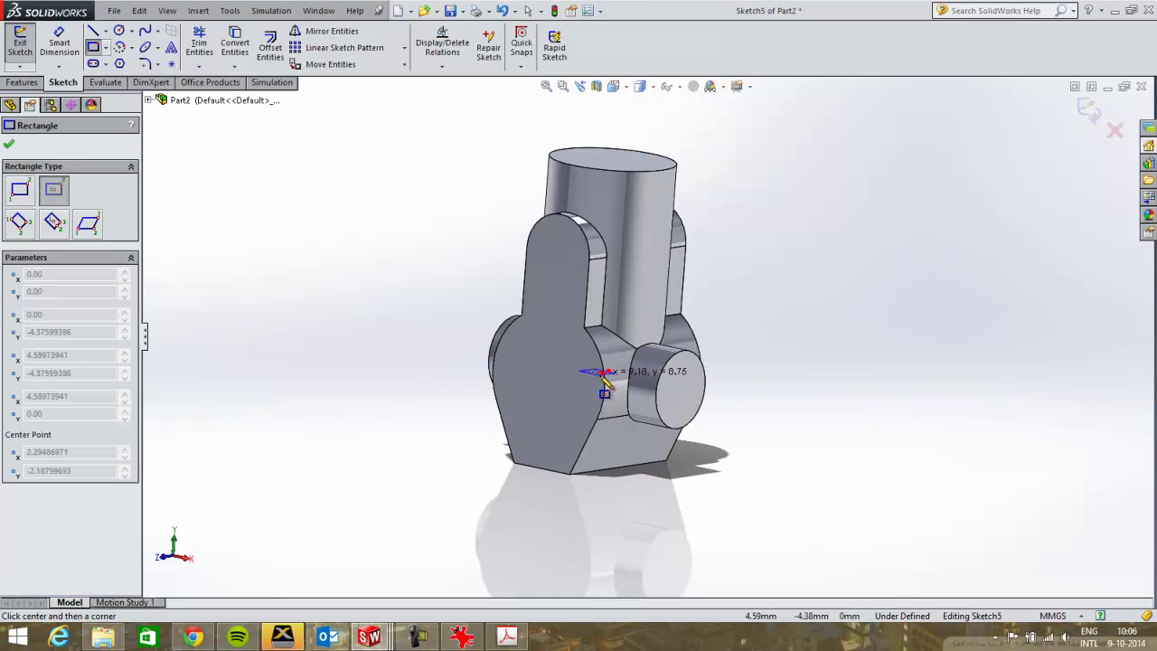
click(693, 373)
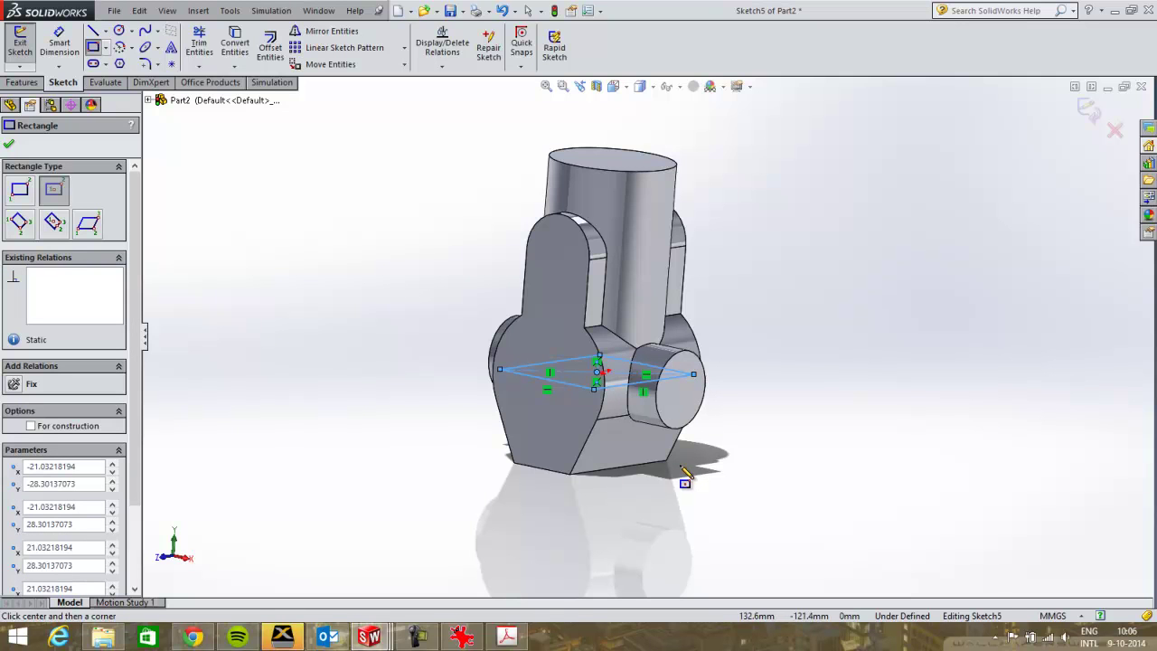
Step: Dimension the rectangle's side parallel to the front face to 45 mm
click(60, 47)
click(60, 48)
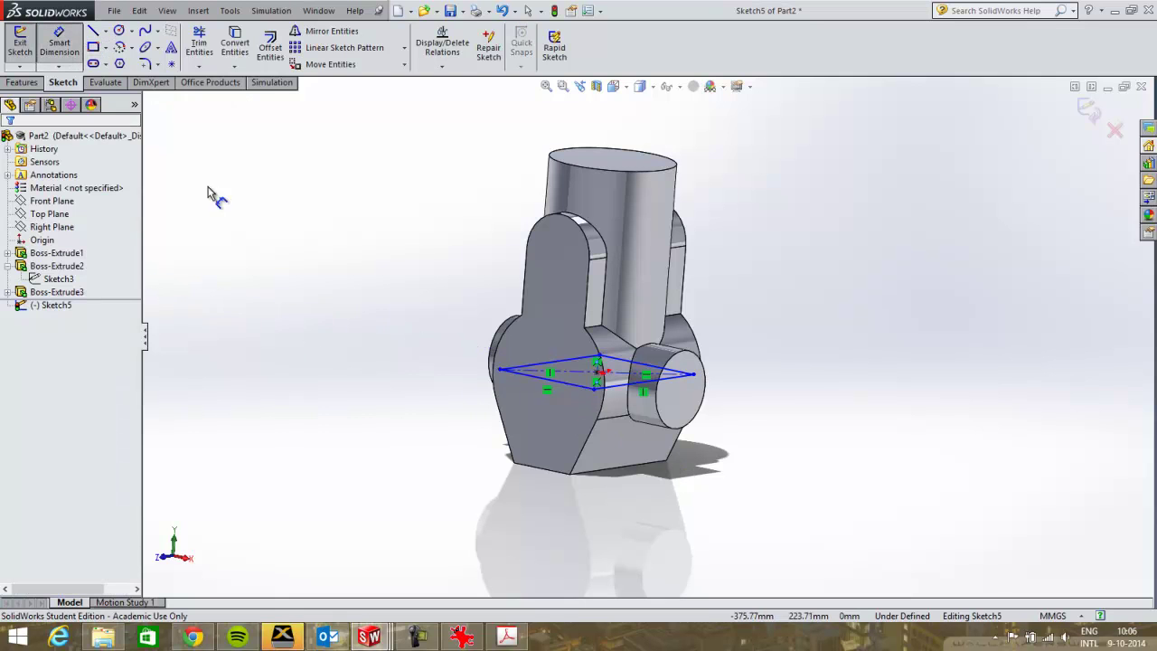
click(568, 385)
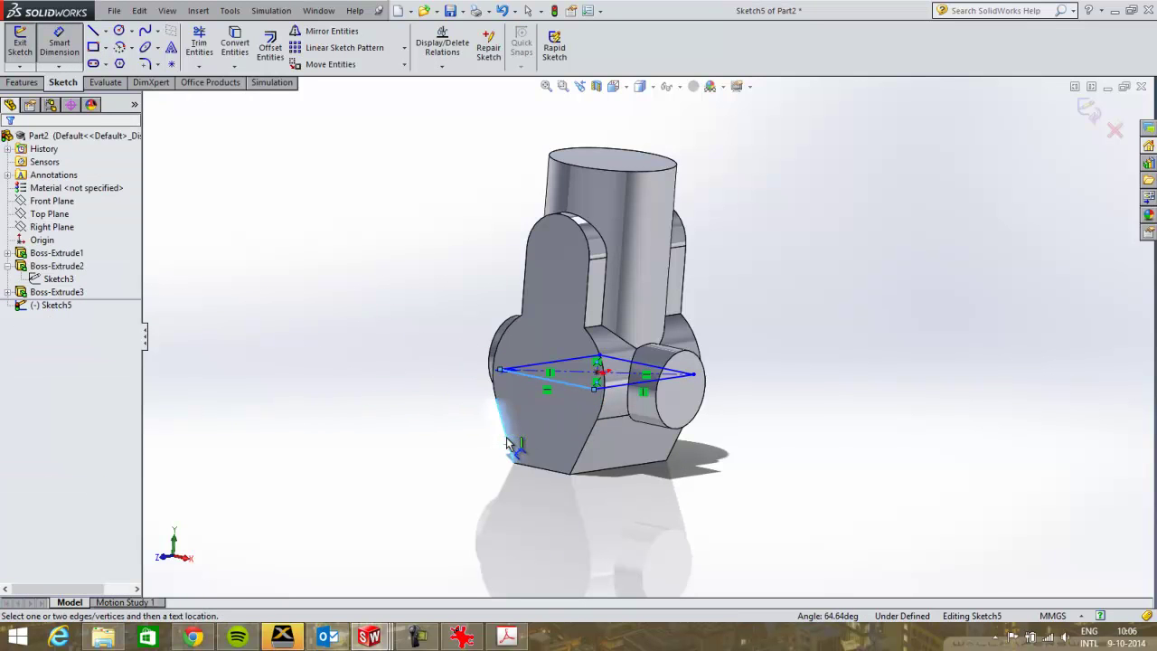
click(520, 404)
middle_drag(523, 409, 530, 424)
click(531, 430)
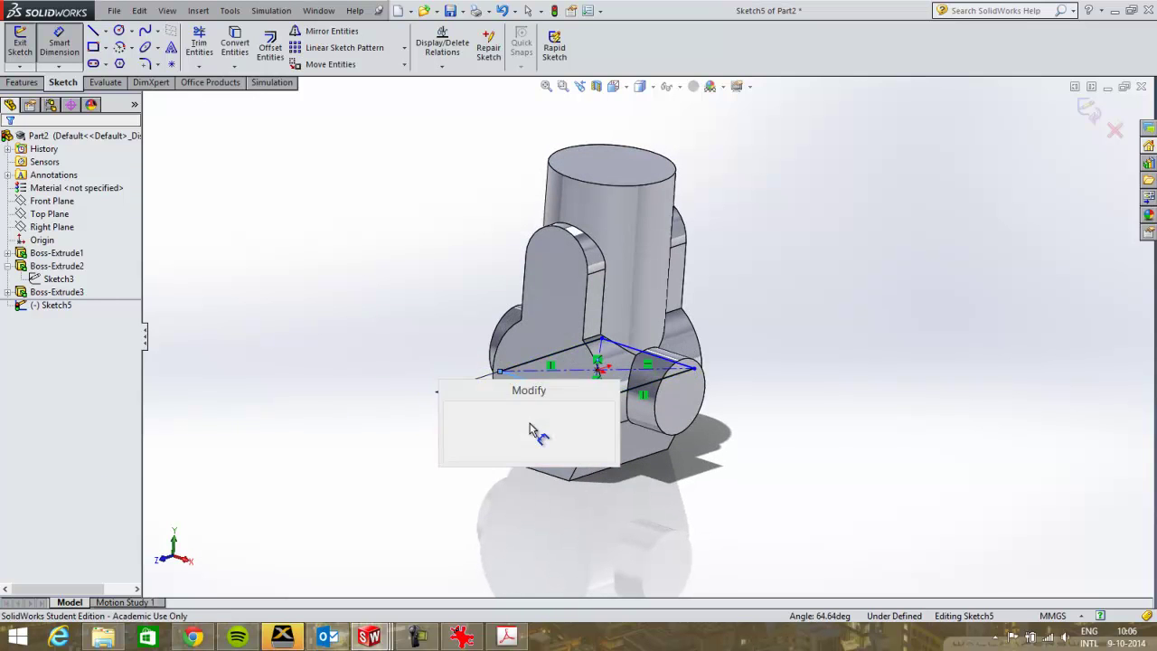
text(45)
key(Return)
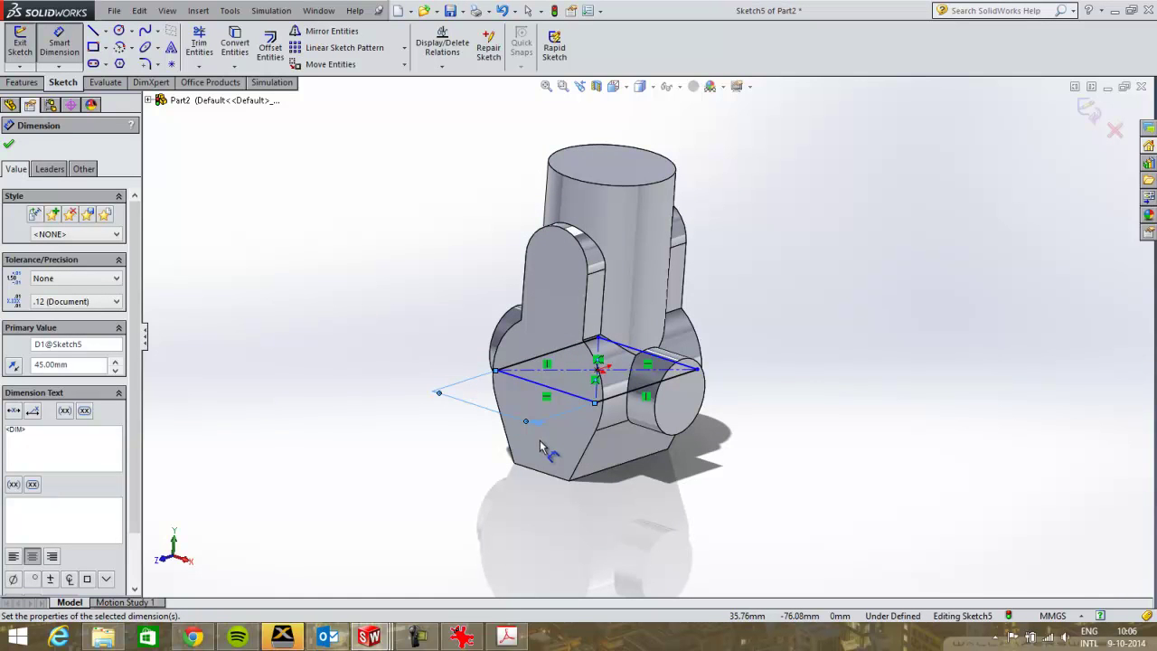
Step: Dimension the rectangle's side perpendicular to the front face to 24 mm
click(629, 402)
click(701, 468)
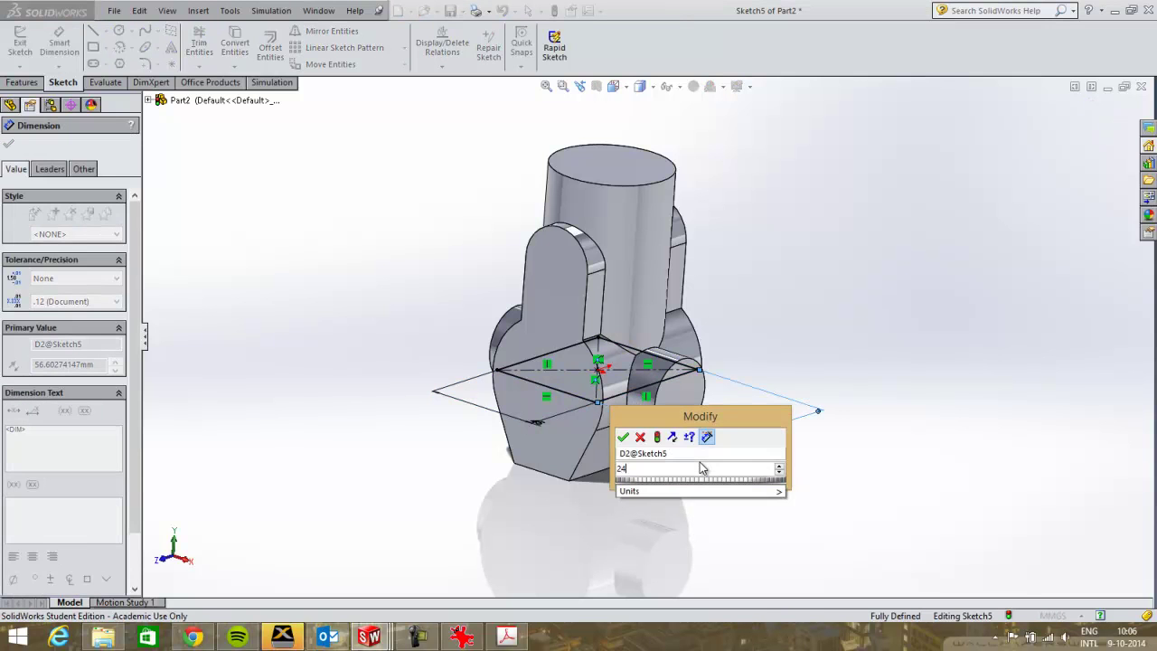
text(24)
key(Return)
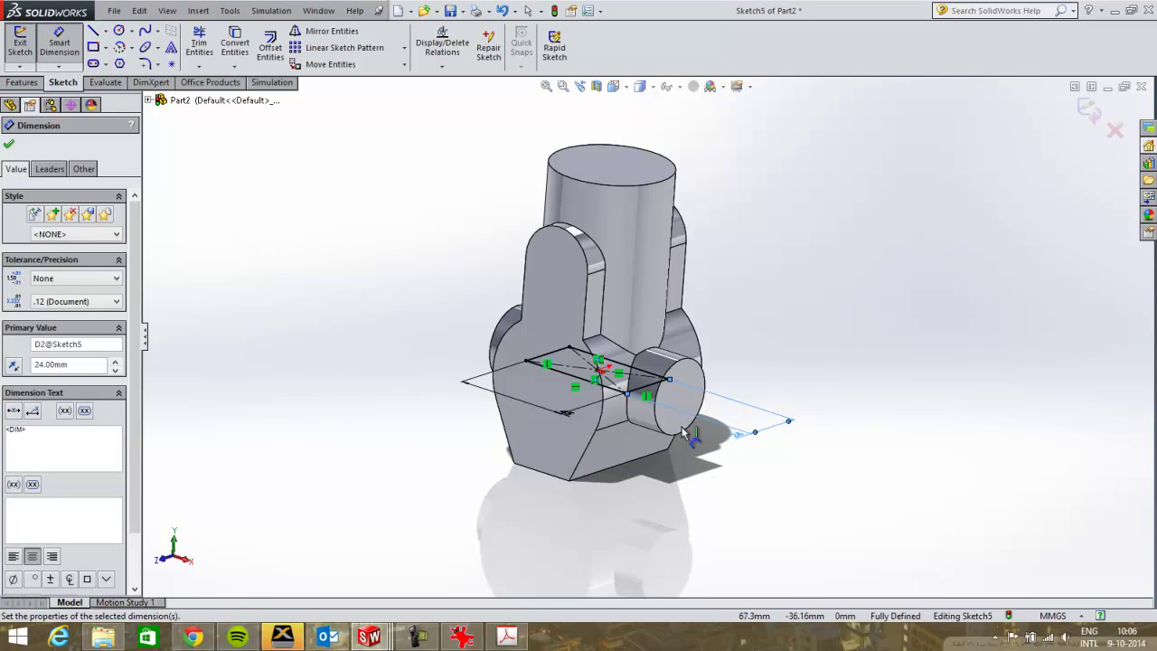
Step: Extrude the 45 by 24 mm rectangle 95 mm Blind in the reversed, downward direction as a boss merged with the body
click(23, 83)
click(26, 47)
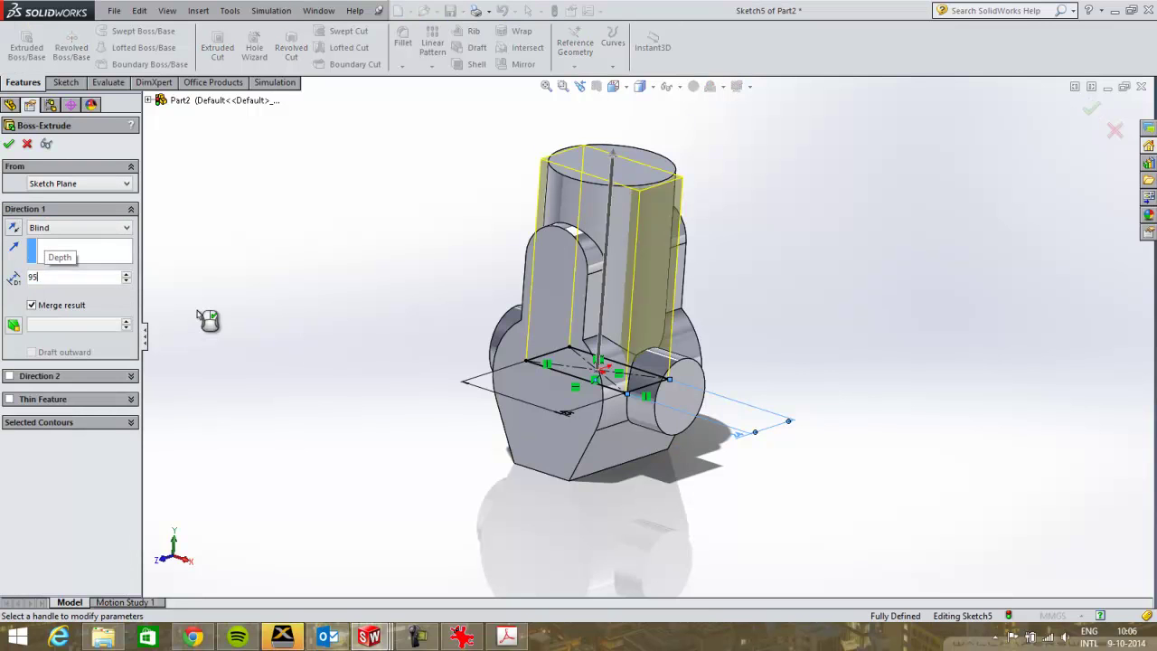
scroll(71, 278, up, 2)
click(14, 228)
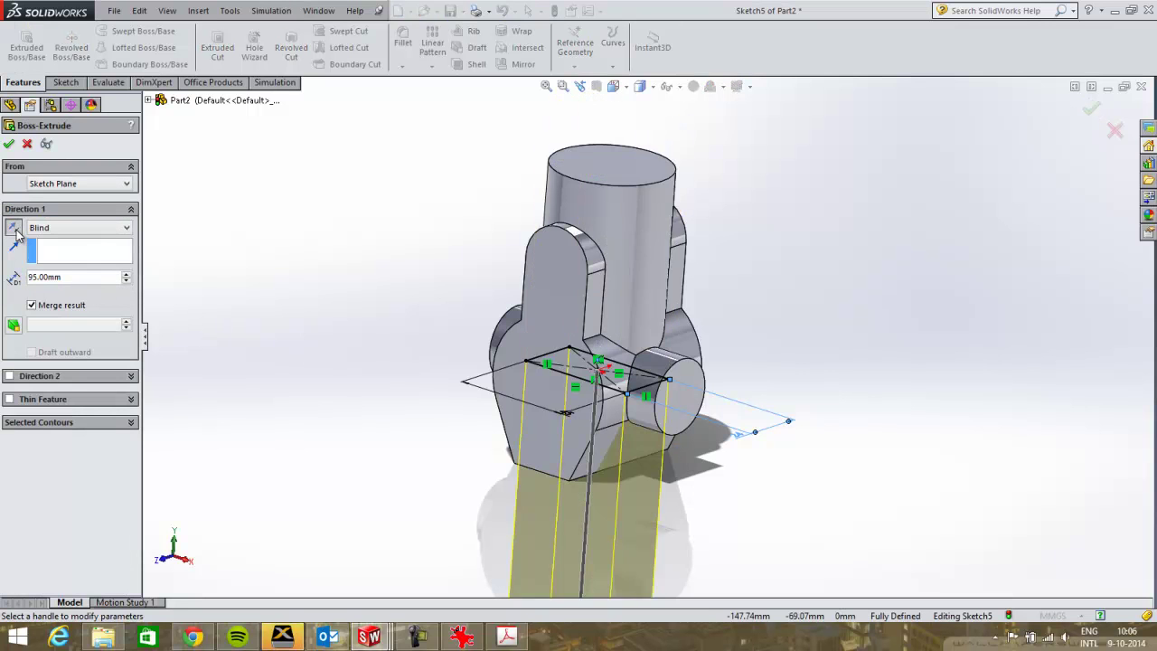
scroll(485, 431, up, 3)
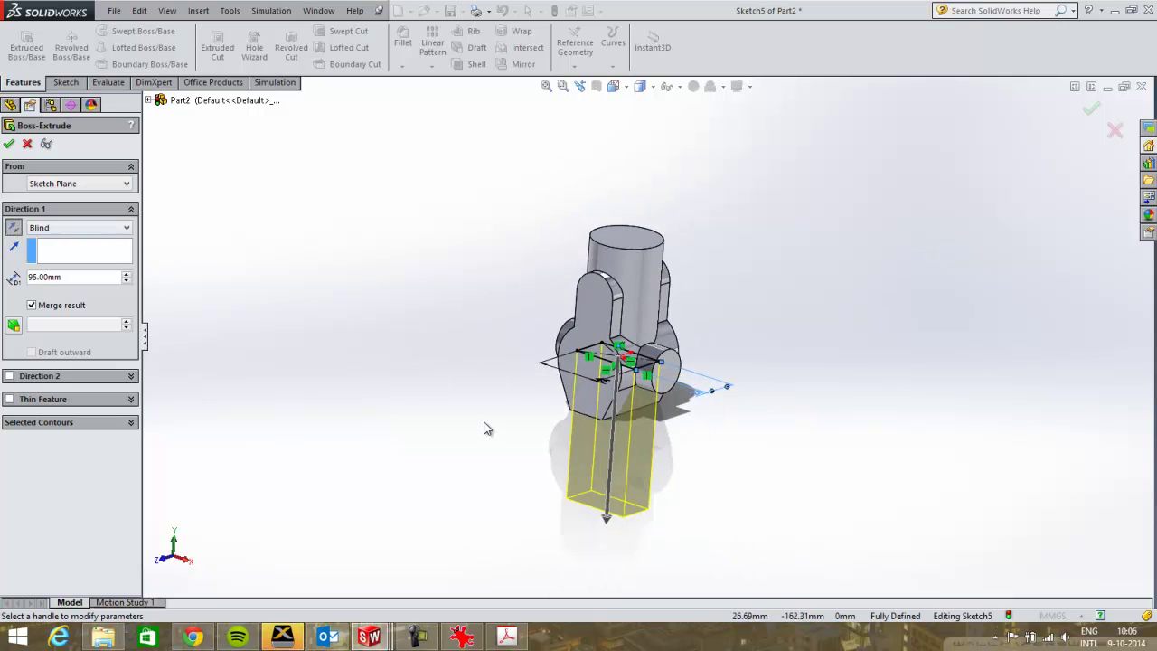
click(8, 144)
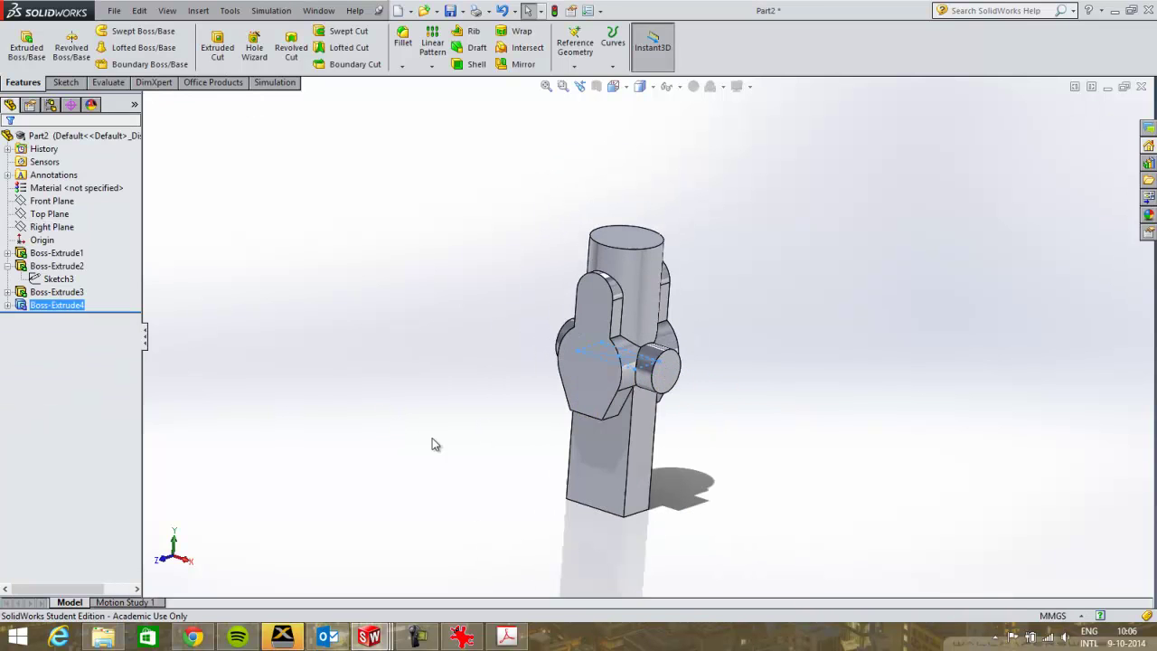
Step: Sketch a circle about 76 mm in diameter on the Front Plane, centred just below the rectangular arm and vertically aligned with the origin
middle_drag(439, 434, 508, 442)
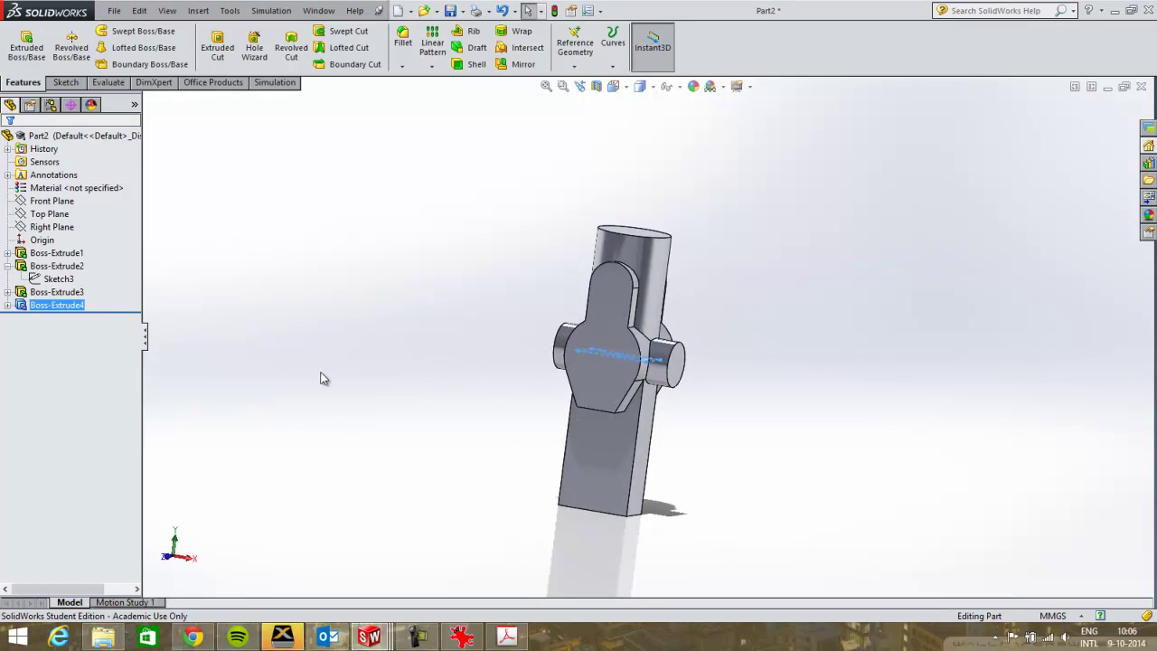
click(58, 201)
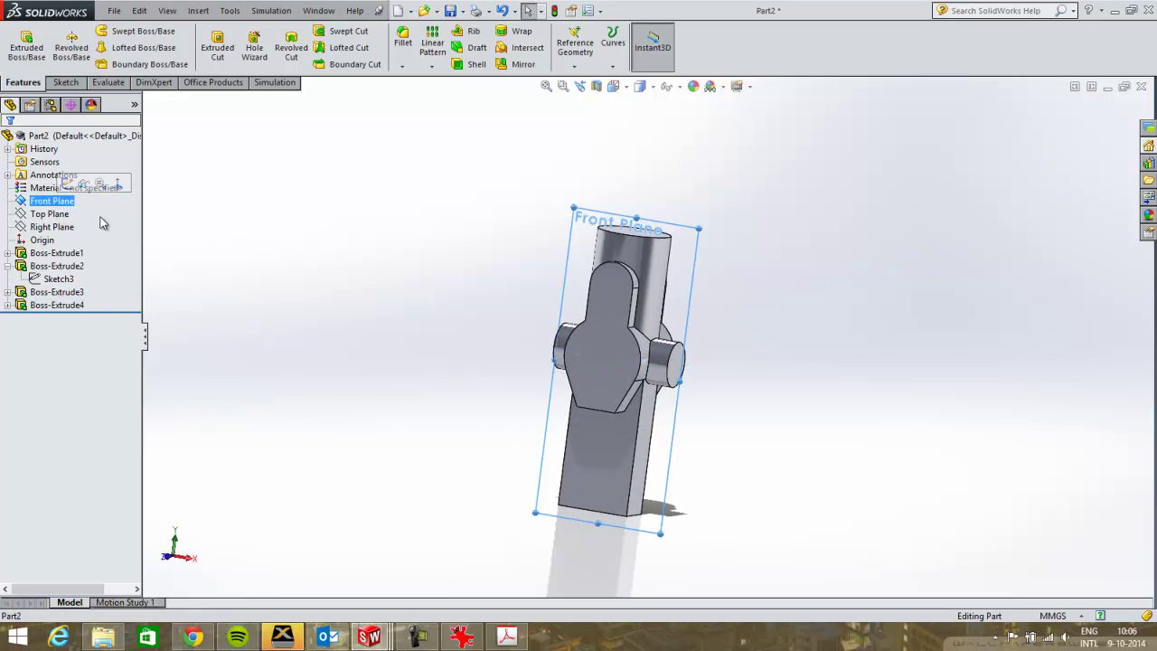
click(65, 82)
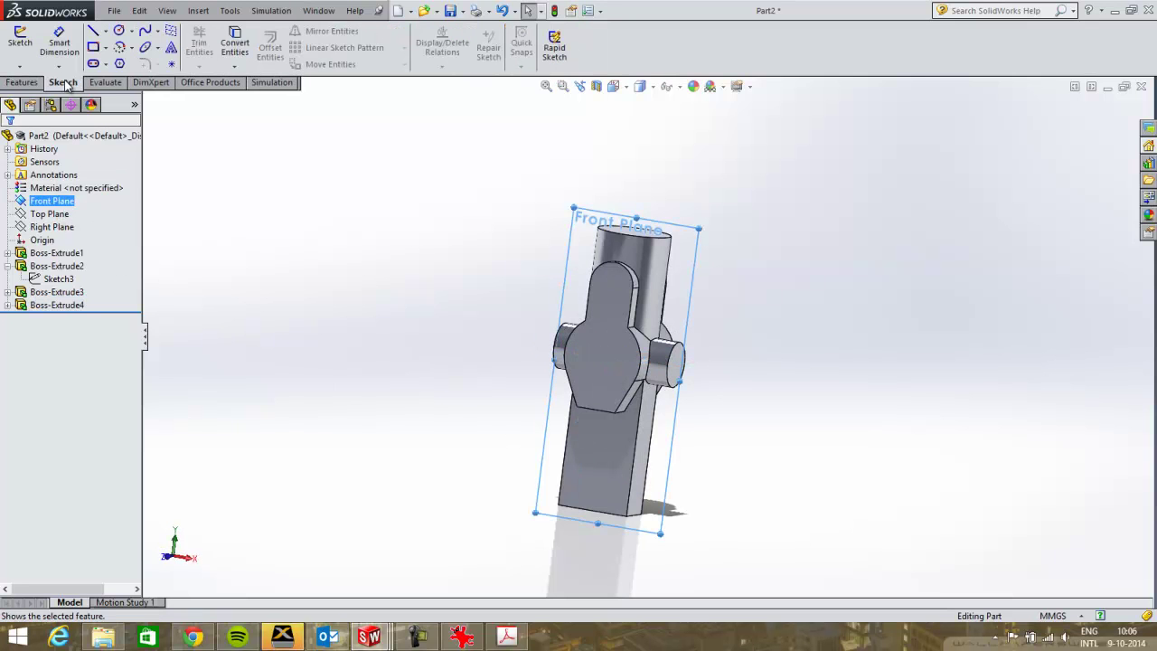
click(118, 30)
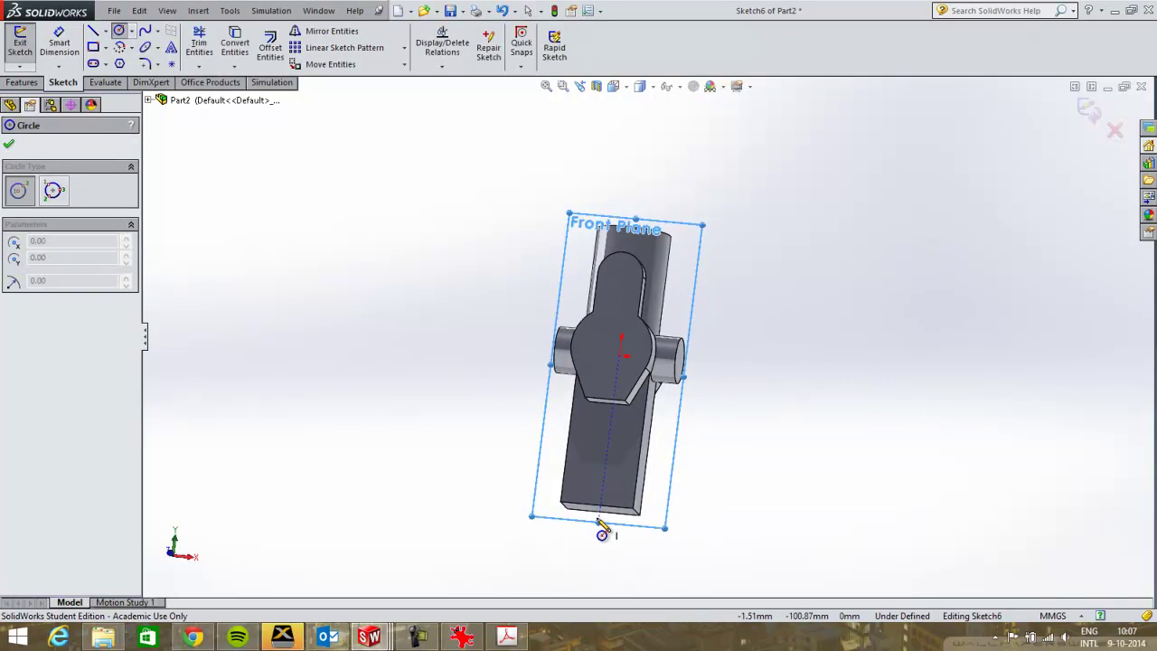
click(598, 517)
click(647, 576)
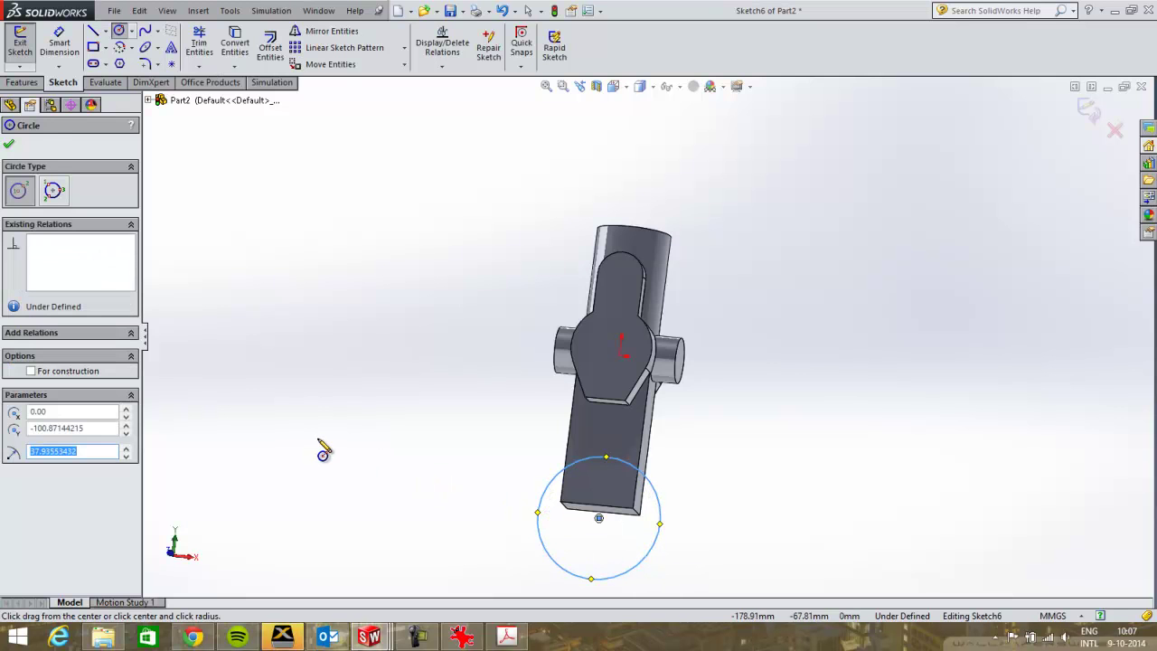
Step: Dimension the circle's diameter to 65 mm
click(59, 45)
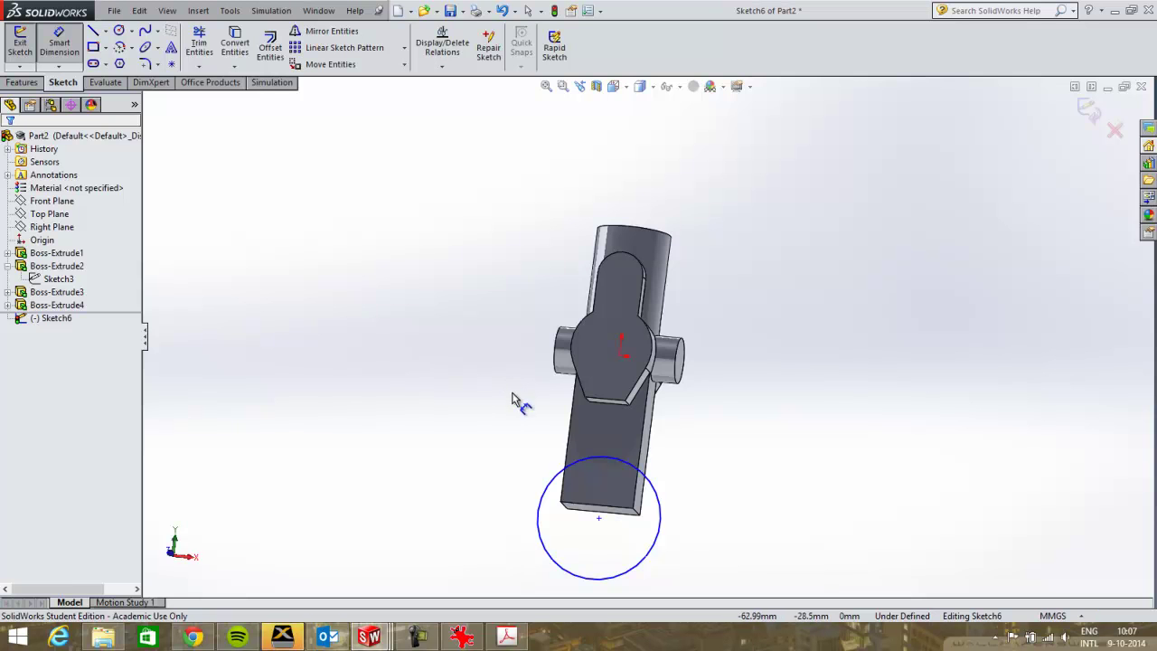
click(663, 500)
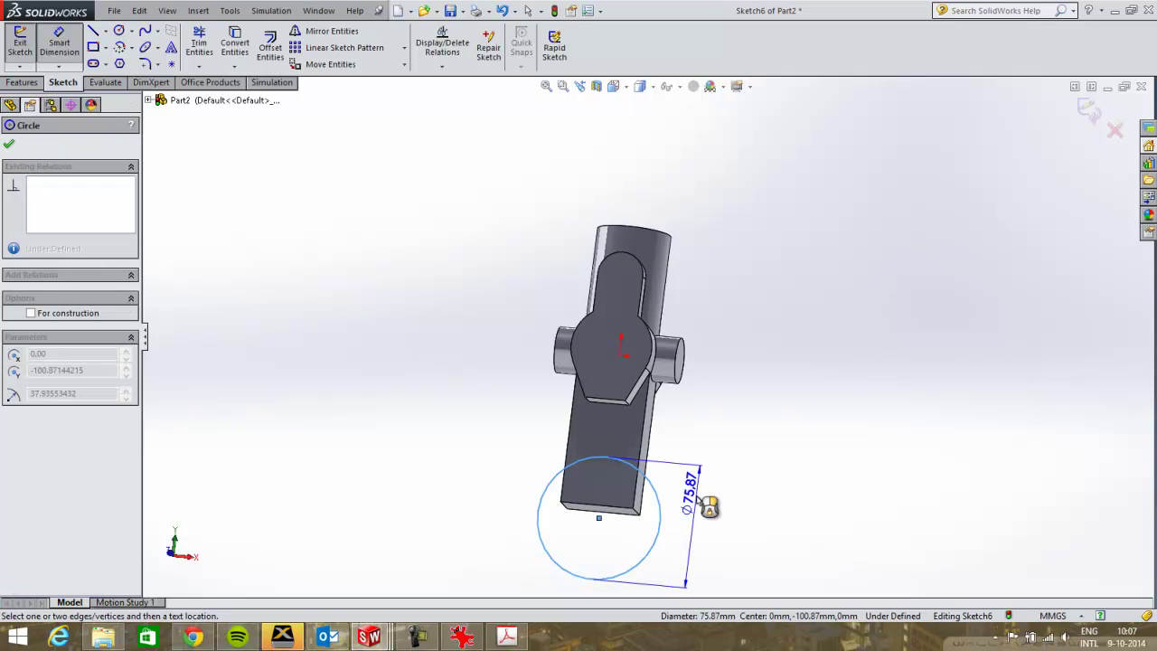
click(699, 502)
text(65)
key(Return)
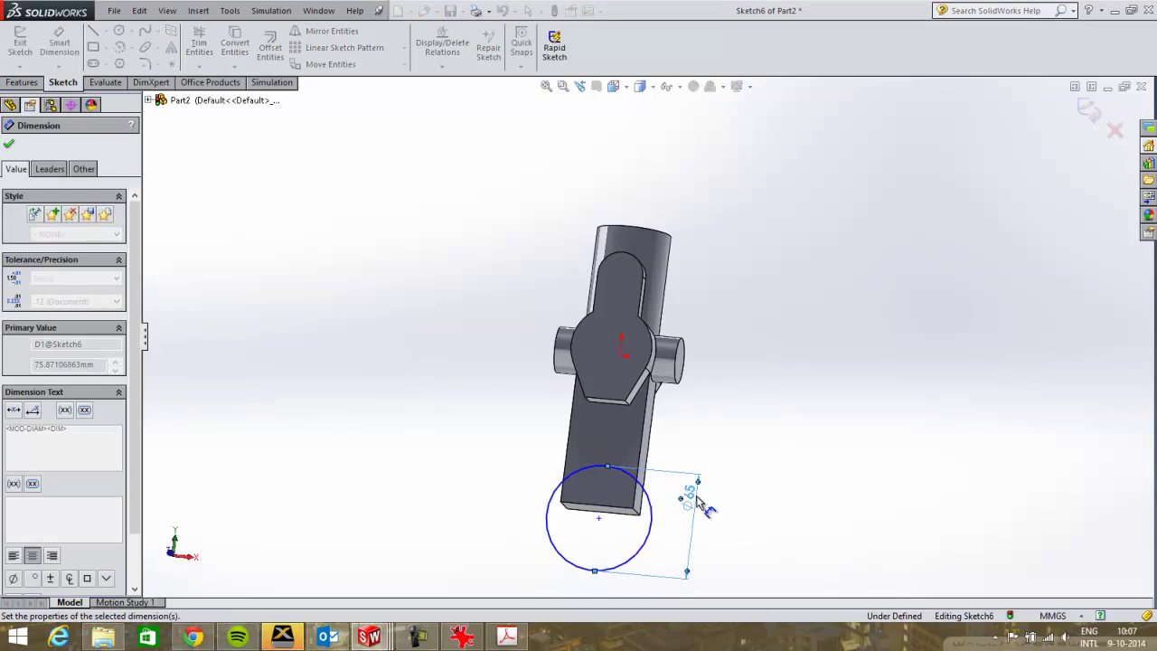
key(Escape)
Step: Make the circle's centre coincident with the midpoint of the lower front edge of the rectangular arm
scroll(598, 543, down, 2)
scroll(598, 542, down, 2)
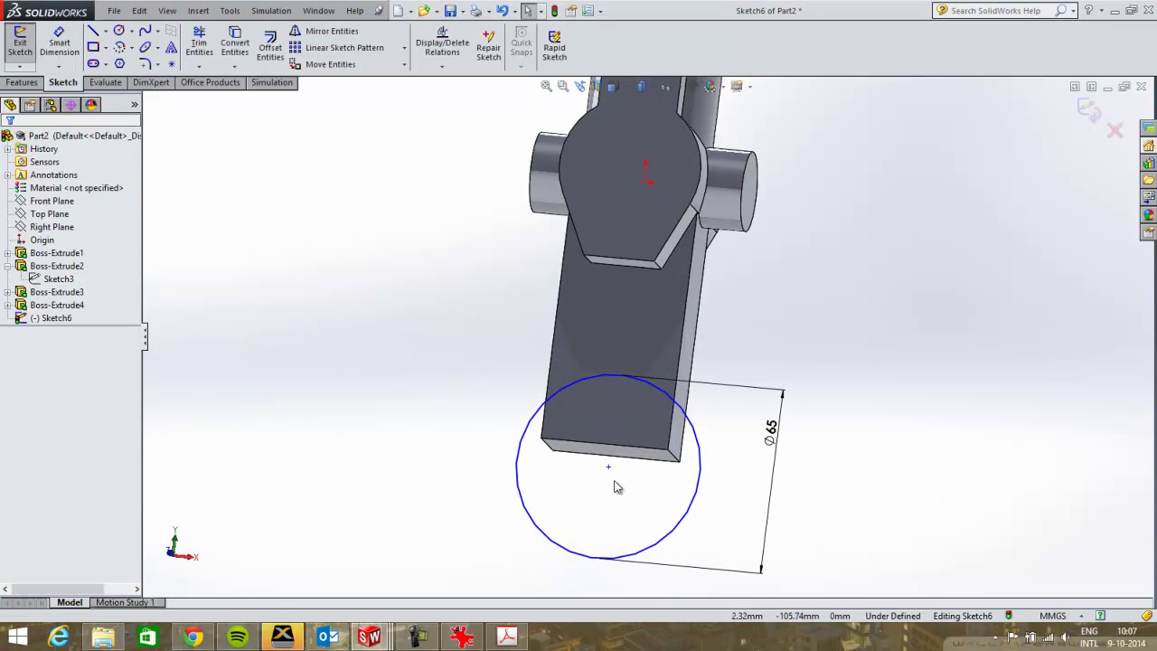
click(608, 469)
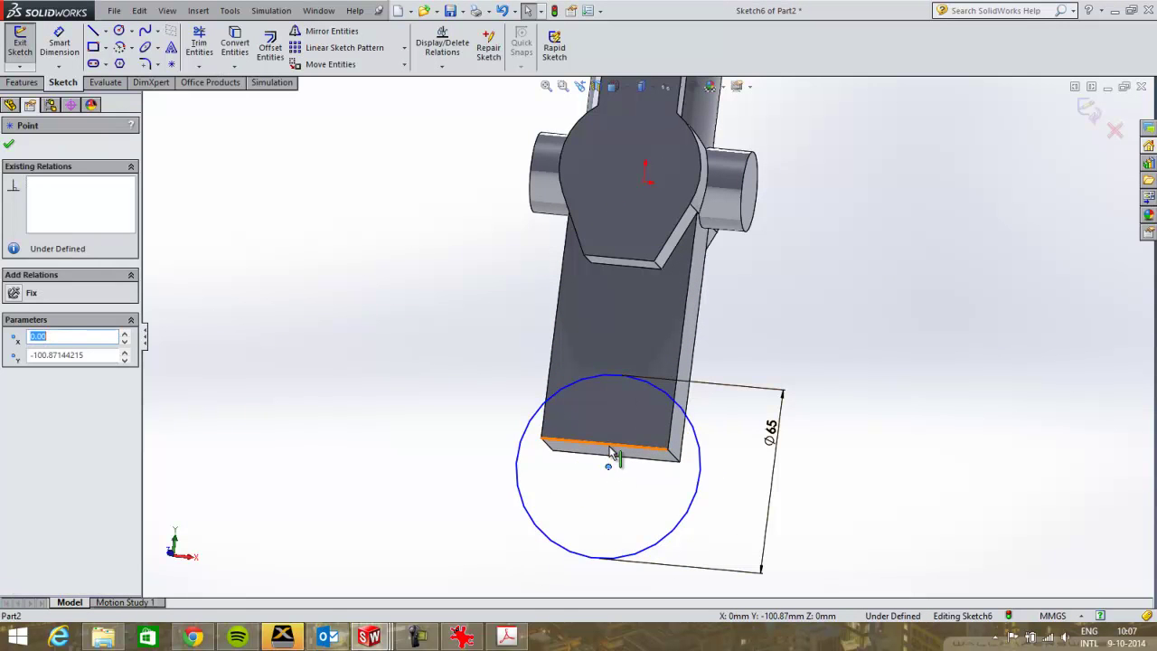
key(Escape)
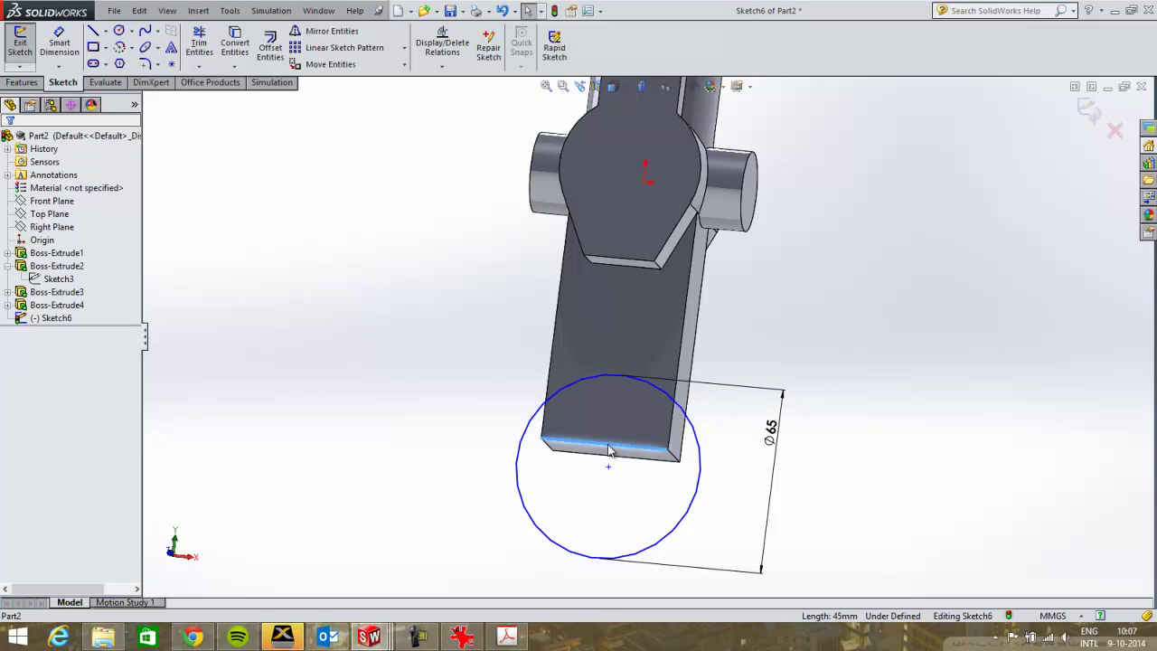
right_click(609, 455)
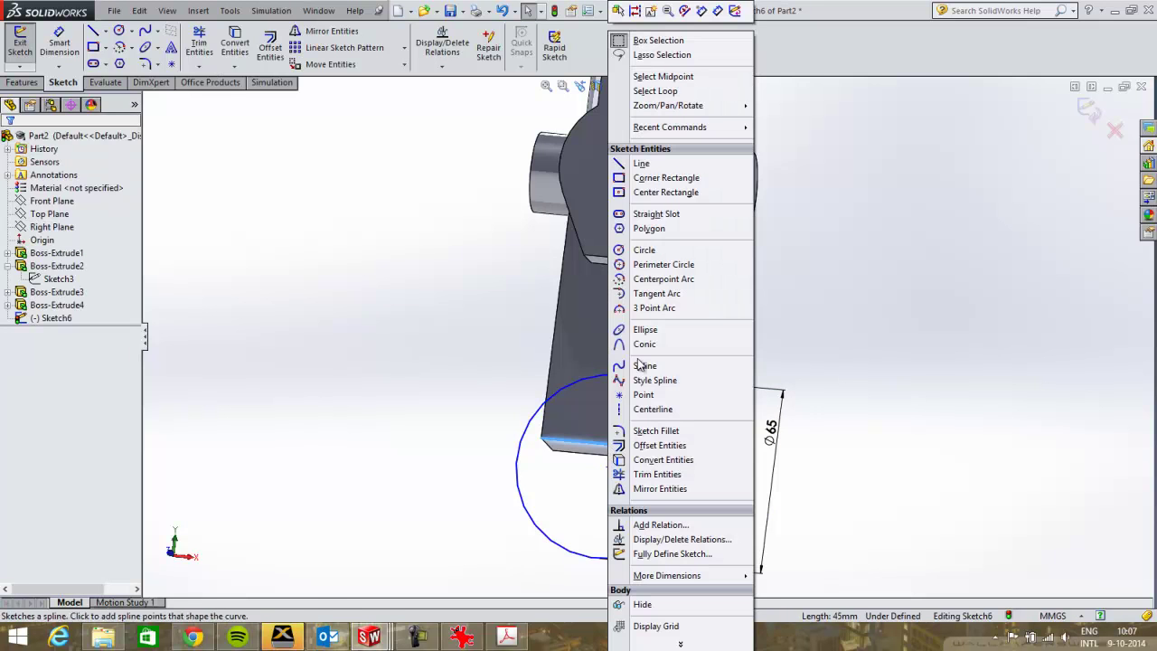
click(662, 76)
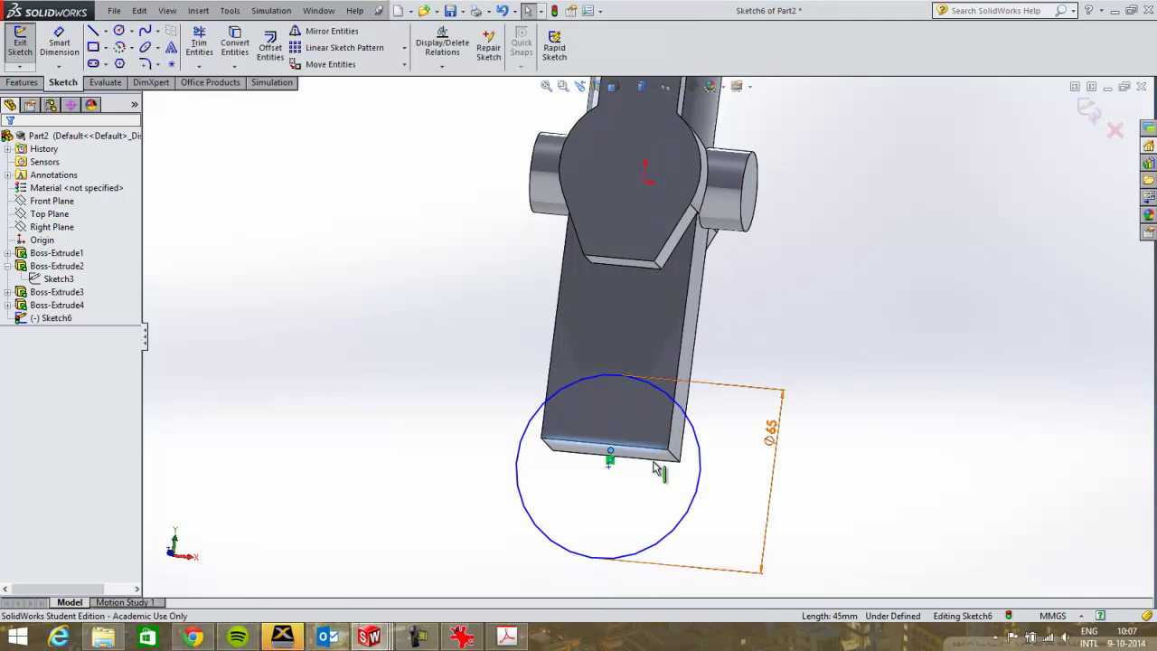
ctrl+click(609, 467)
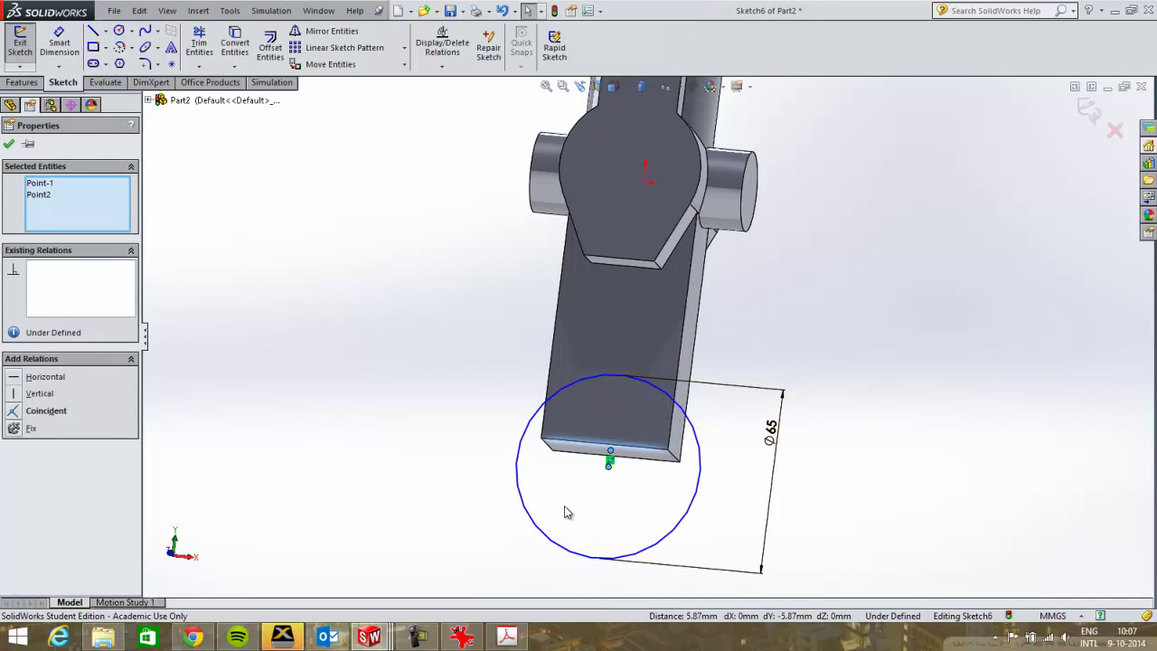
click(13, 413)
Step: Extrude the 65 mm circle 35 mm with the Mid Plane end condition as a boss merged with the body
mouse_move(653, 483)
middle_down()
mouse_move(558, 449)
mouse_move(588, 446)
mouse_move(630, 483)
mouse_move(603, 450)
middle_up()
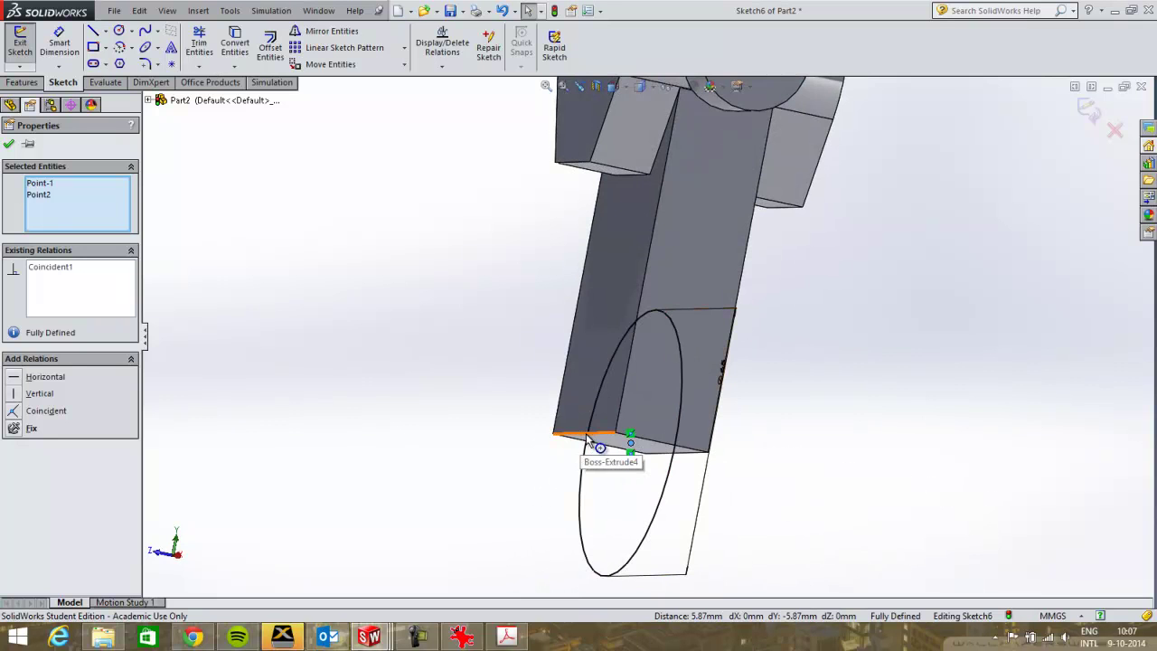
middle_drag(633, 444, 691, 510)
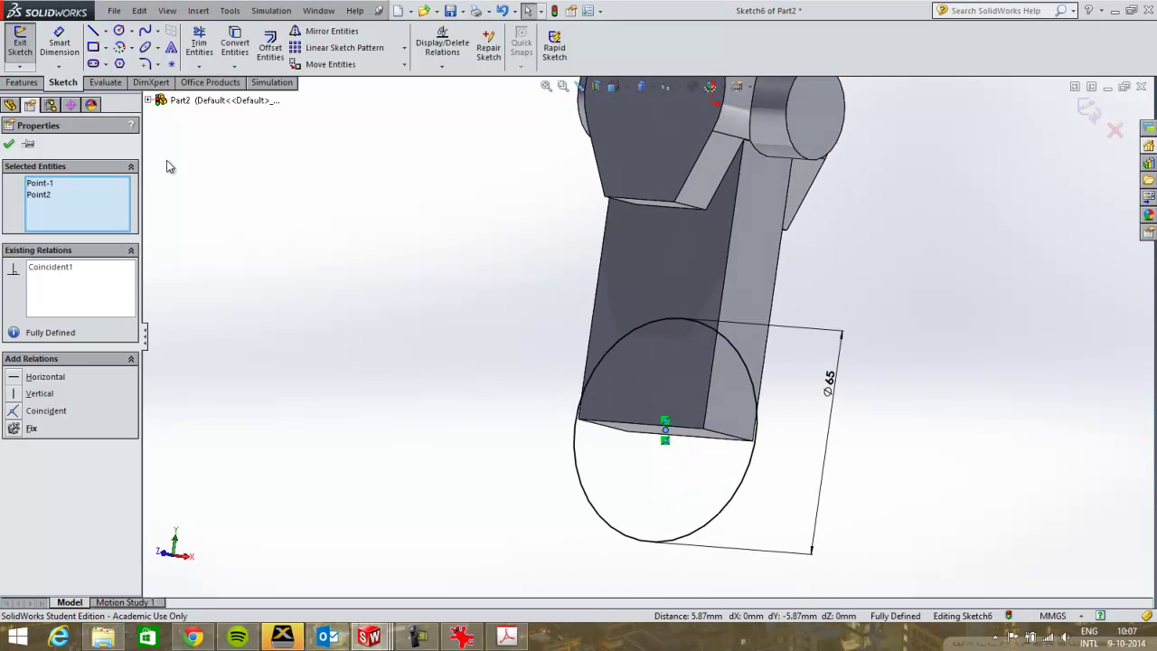
click(21, 82)
click(26, 47)
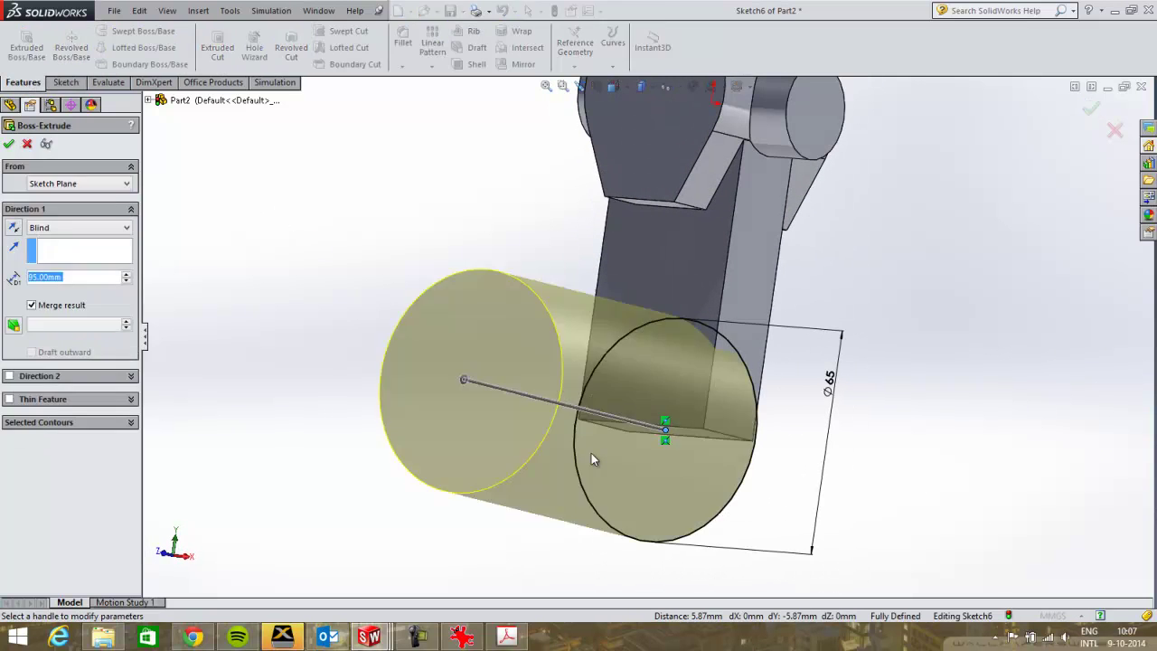
click(104, 227)
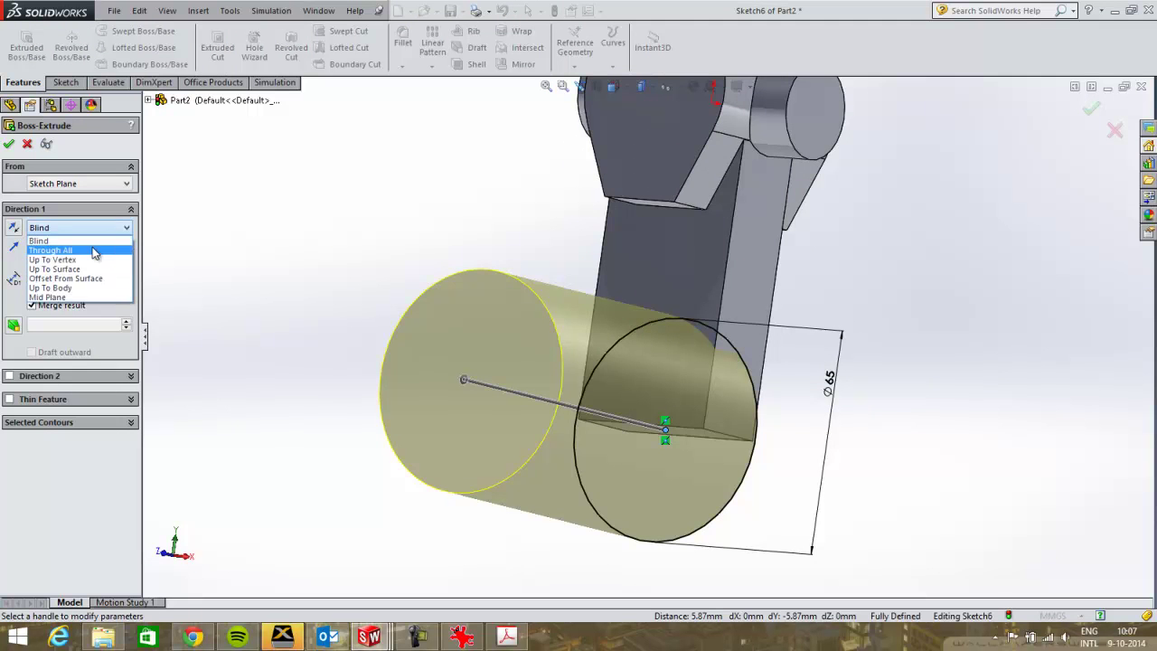
click(54, 300)
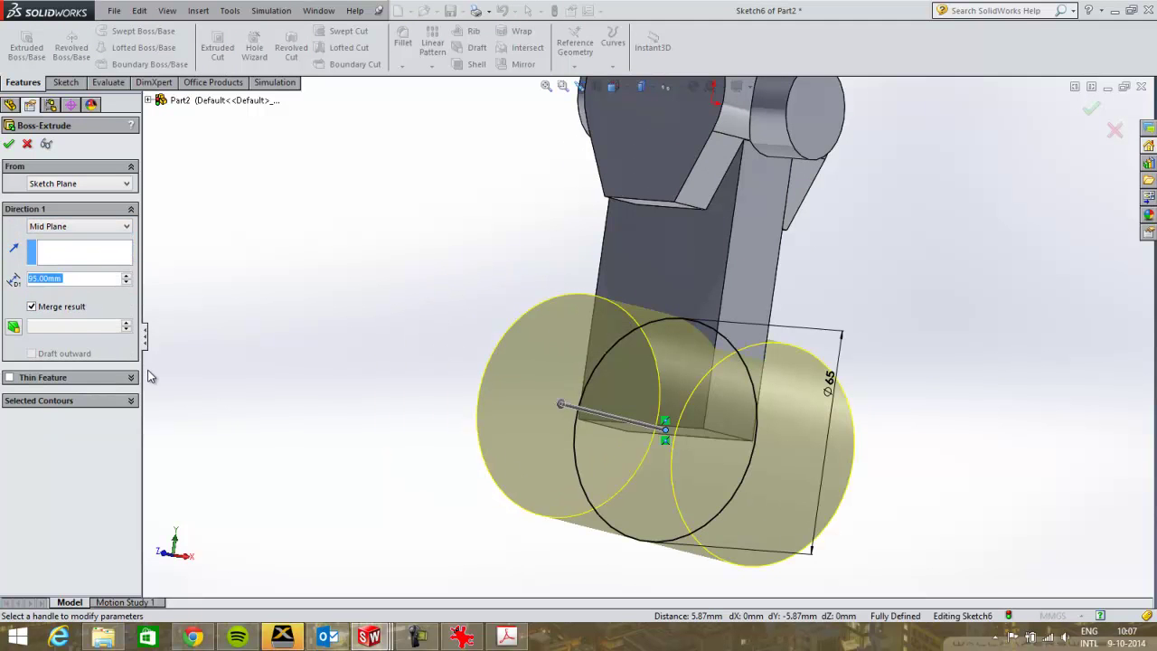
text(35)
key(Return)
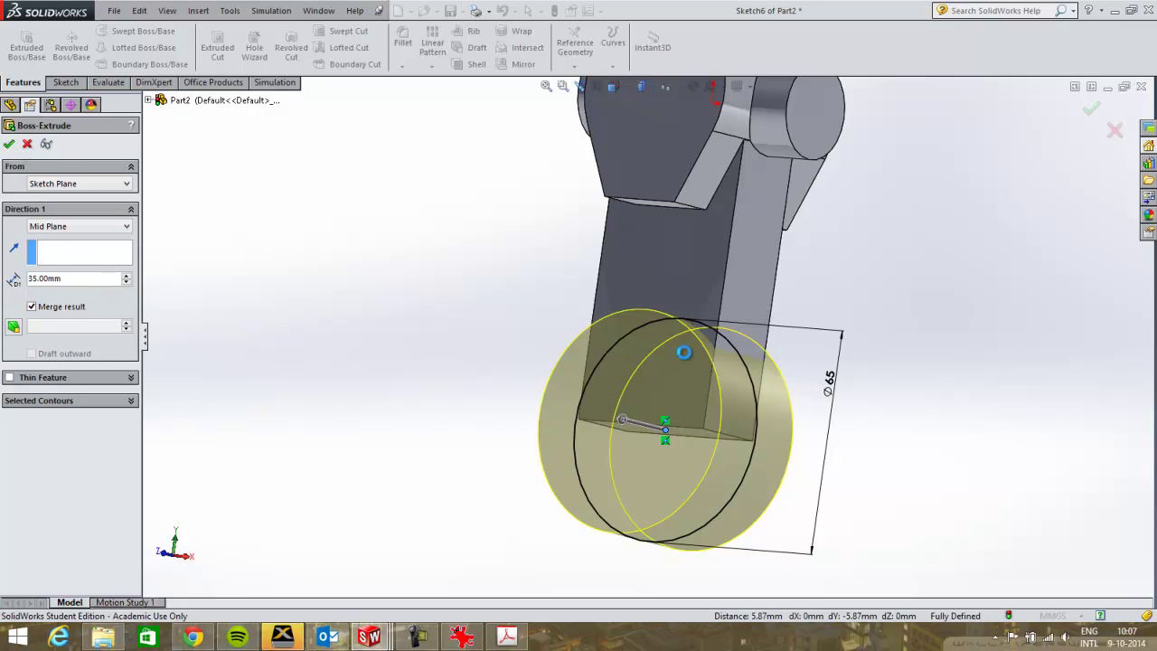
key(Return)
Step: Sketch a circle about 15 mm in diameter on the end face of the 28 mm cross cylinder, centred on the origin
middle_drag(816, 377, 769, 373)
middle_drag(807, 340, 716, 249)
click(703, 235)
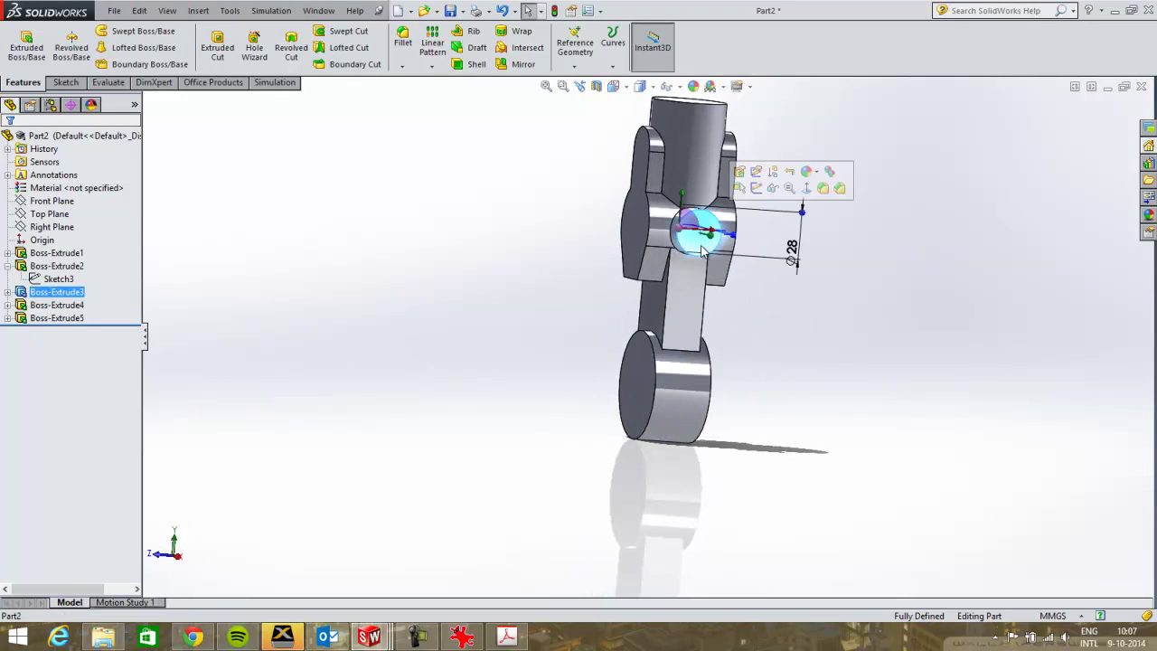
click(65, 82)
click(119, 29)
scroll(687, 236, down, 3)
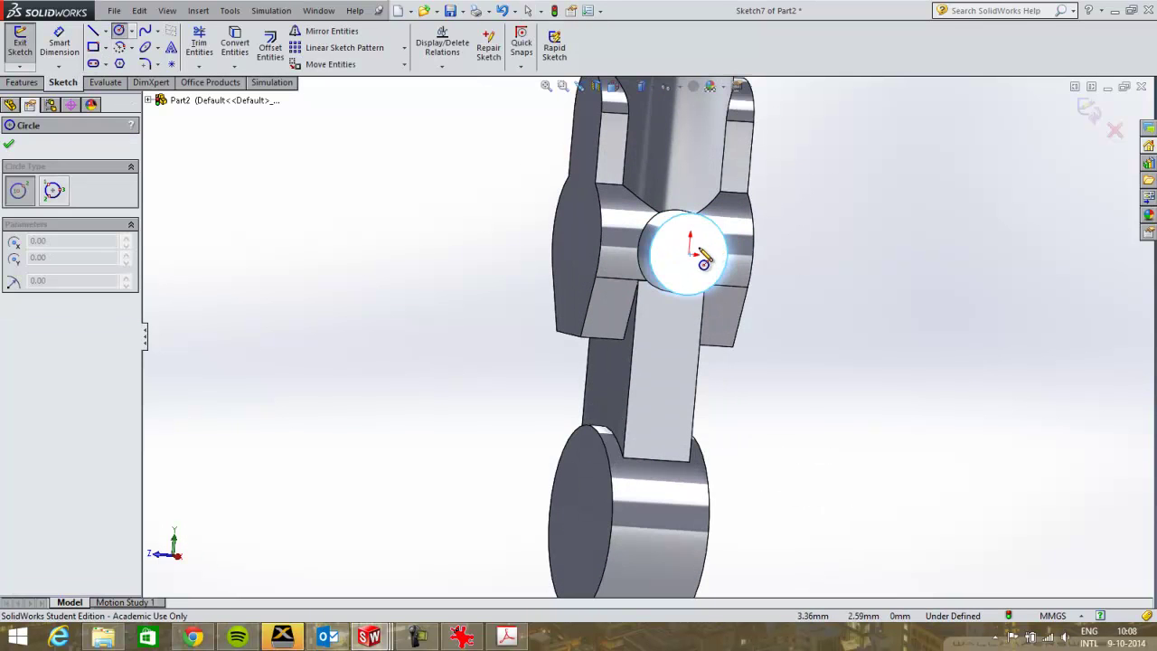
click(690, 254)
click(705, 268)
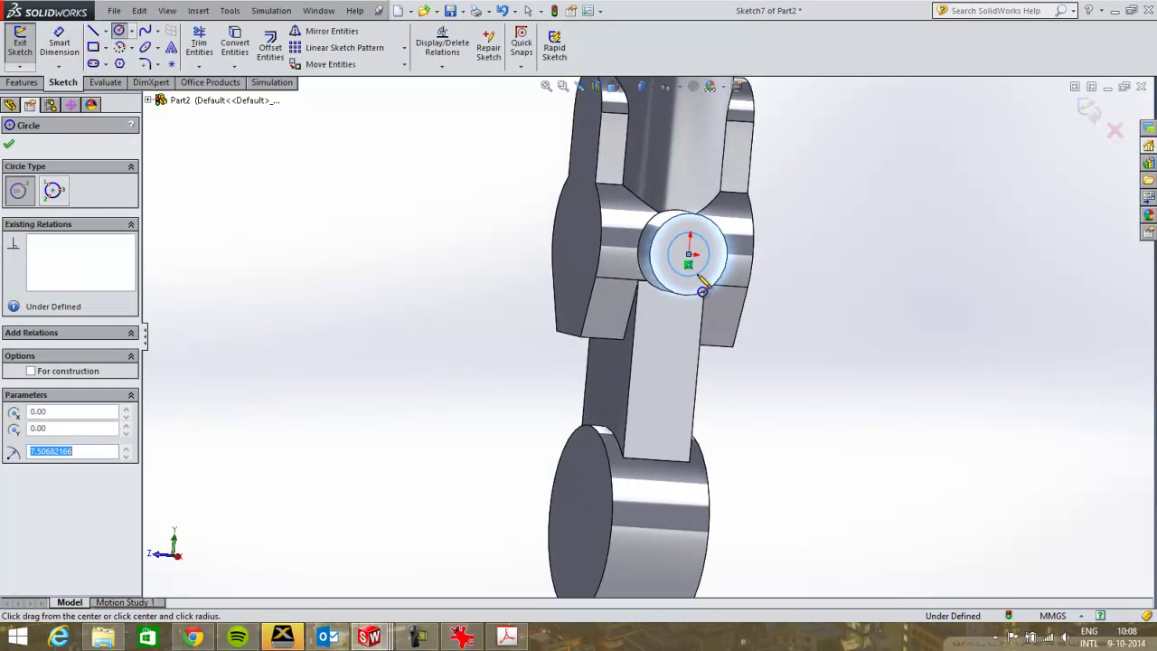
Step: Dimension the diameter of the circle on the cross cylinder's end face to 12 mm
key(d)
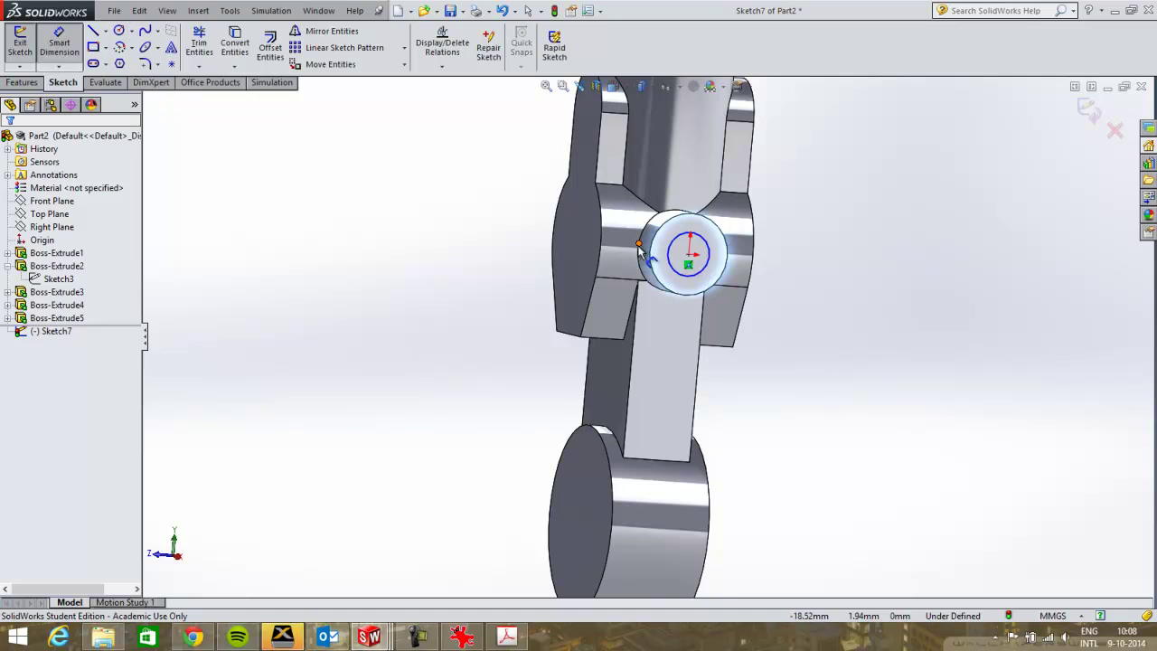
click(707, 269)
click(818, 287)
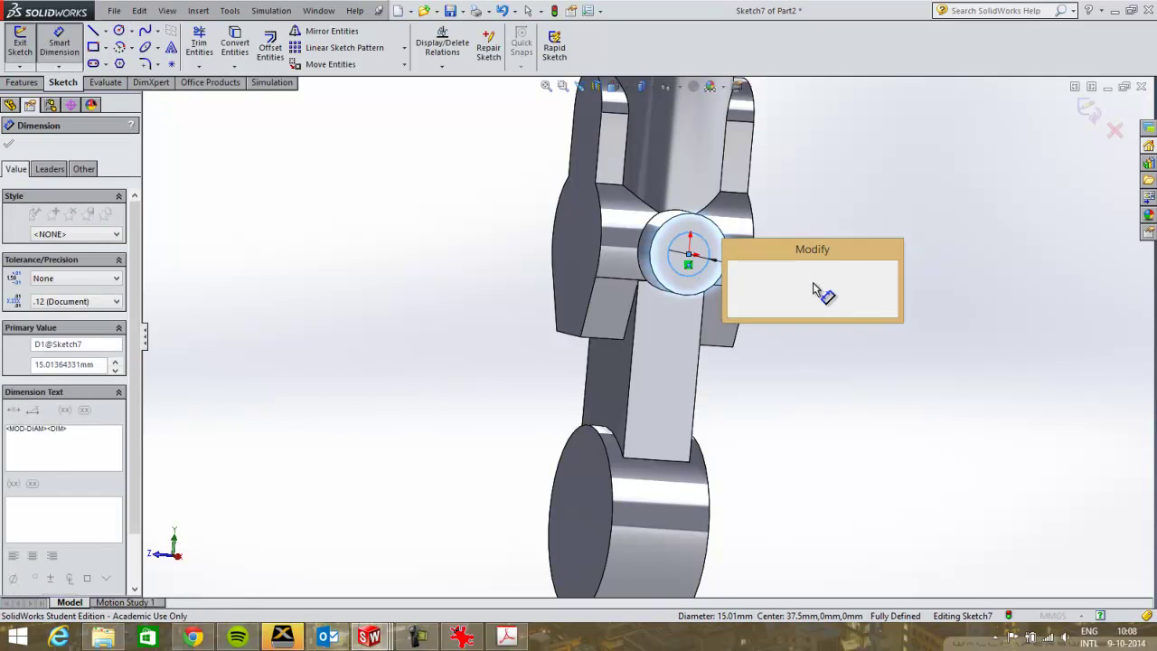
key(Return)
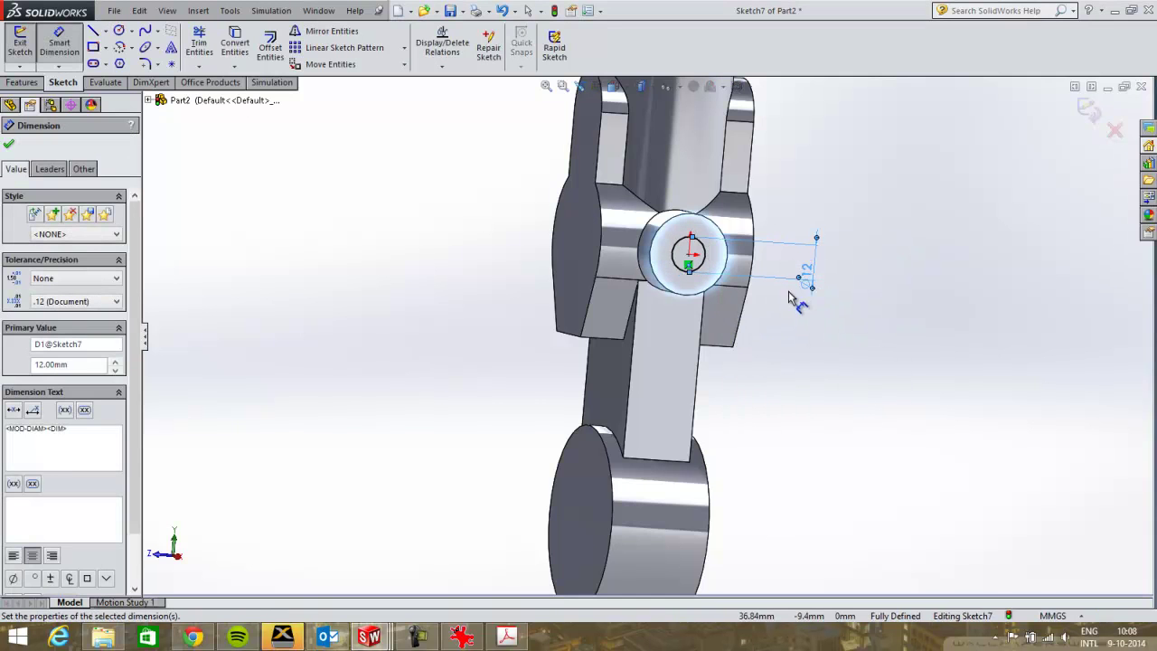
Step: Cut the 12 mm circle Through All to bore a hole along the cross cylinder
click(20, 82)
click(217, 45)
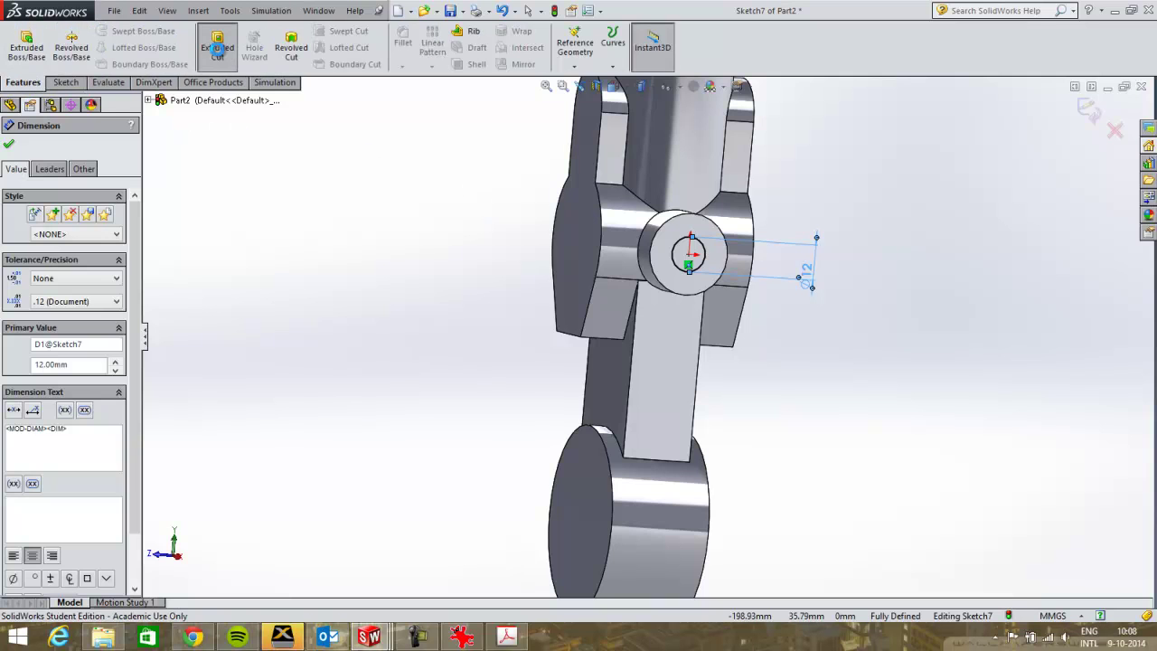
click(87, 227)
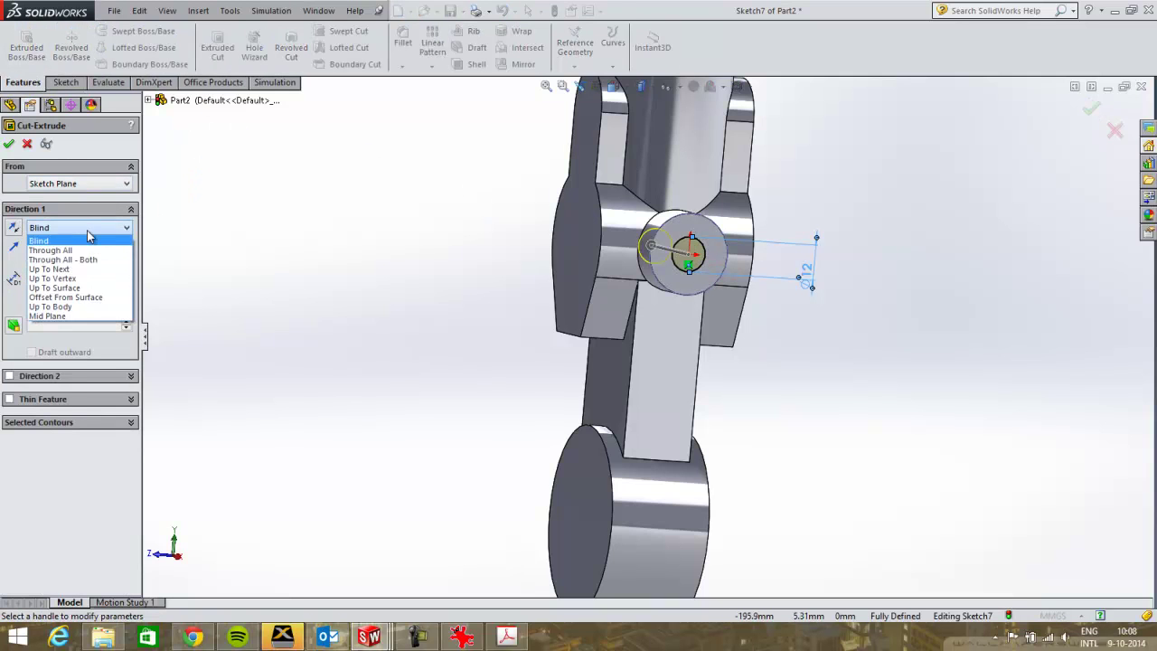
click(91, 253)
key(Return)
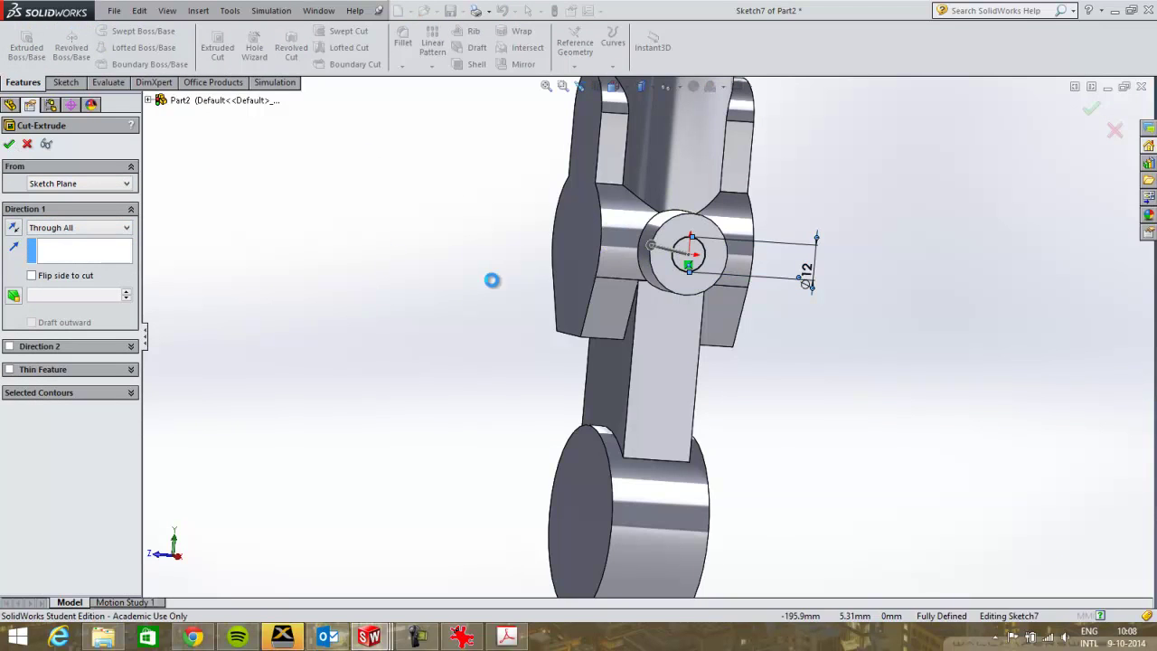
Step: Sketch a circle about 39 mm in diameter on the face of the 65 mm end boss, centred on the boss
middle_drag(494, 283, 571, 465)
click(571, 465)
click(65, 83)
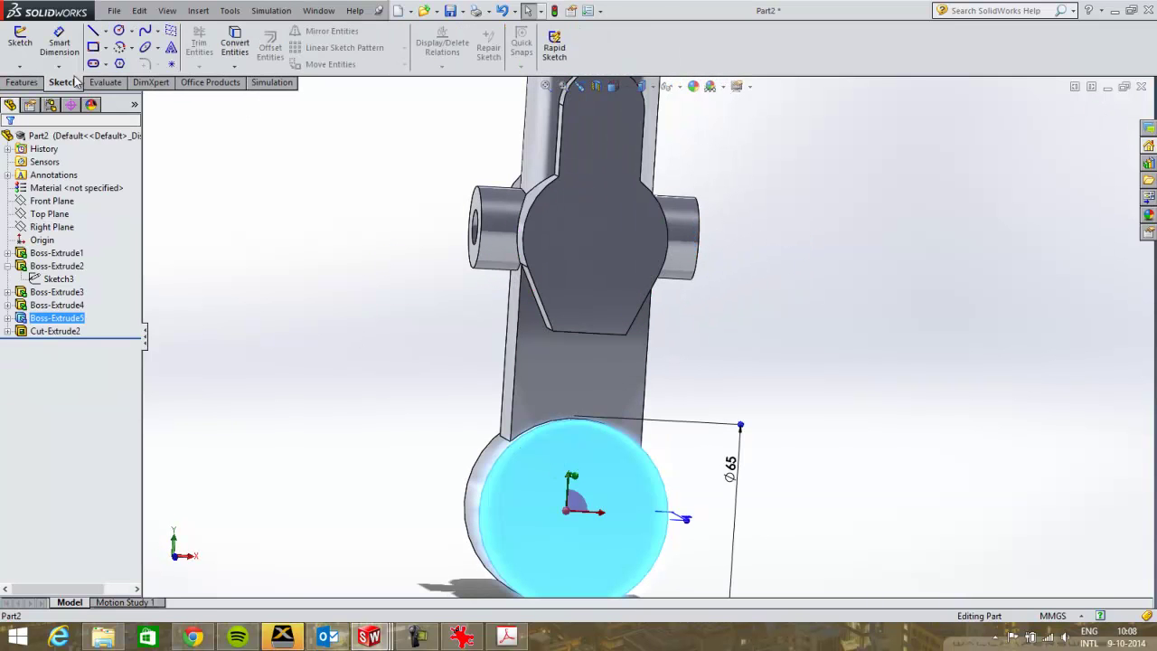
click(119, 31)
click(573, 516)
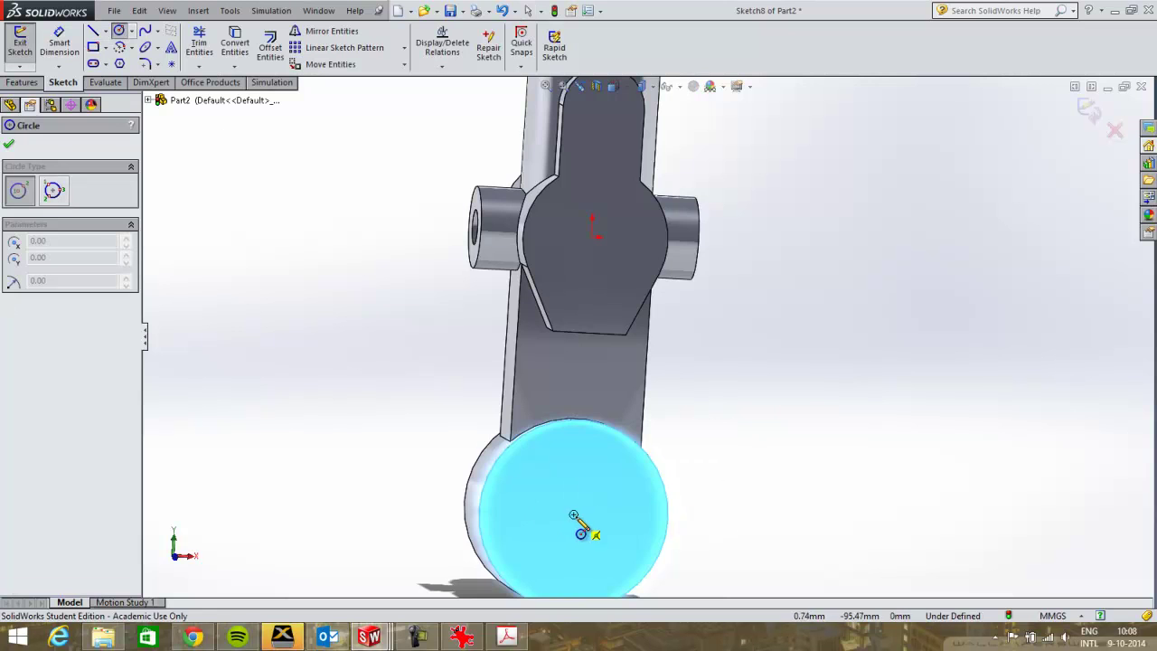
click(603, 560)
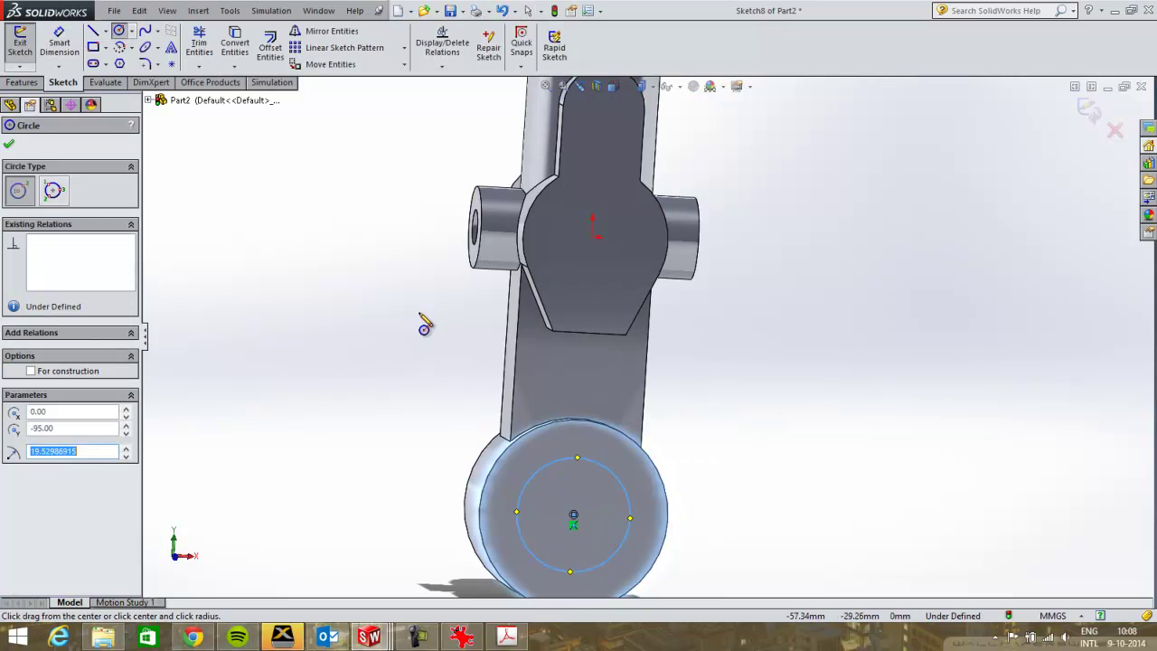
Step: Dimension the diameter of the circle on the end boss's face to 25 mm
click(60, 42)
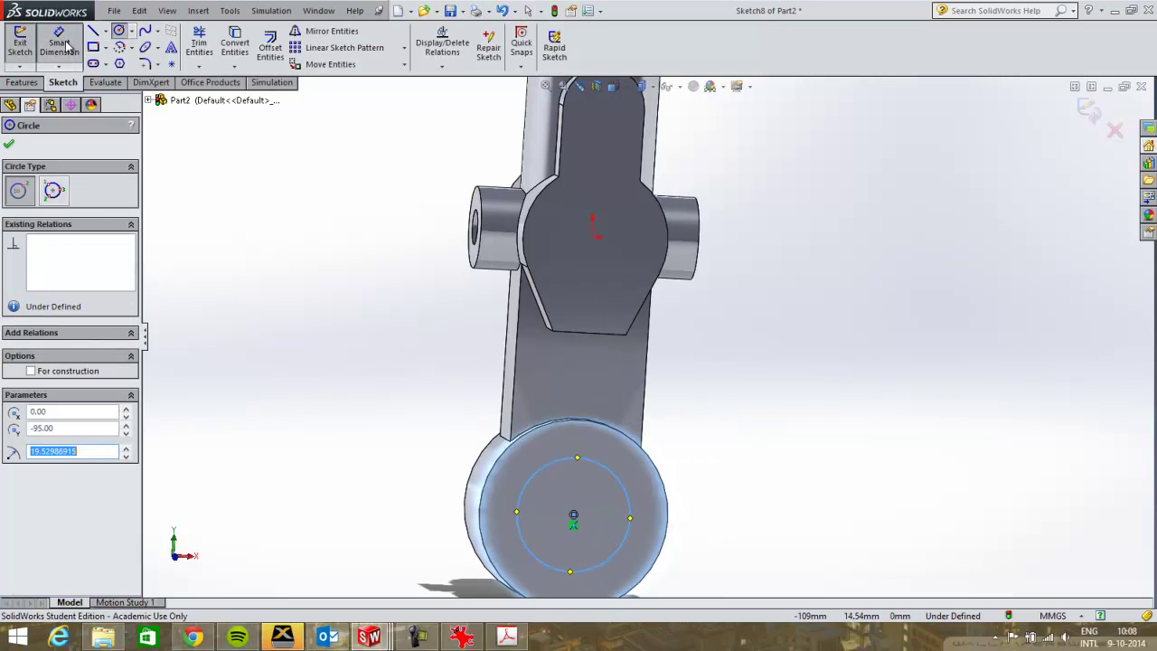
click(610, 487)
click(745, 462)
text(25)
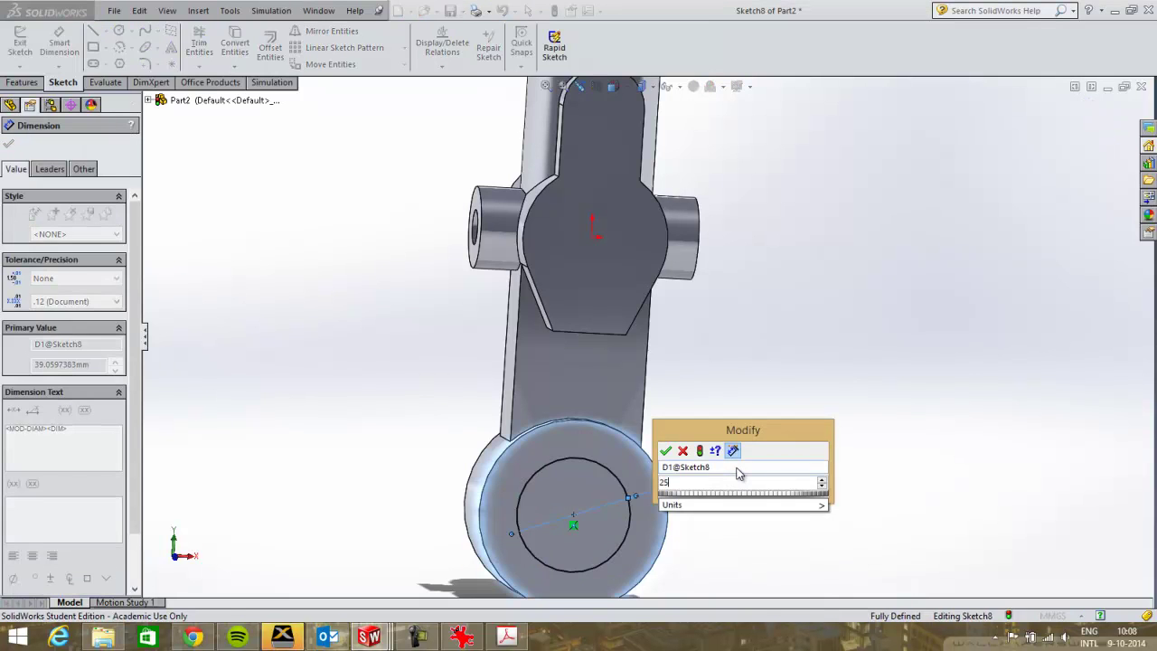
key(Return)
Step: Cut the 25 mm circle Through All to bore a hole through the end boss
click(32, 83)
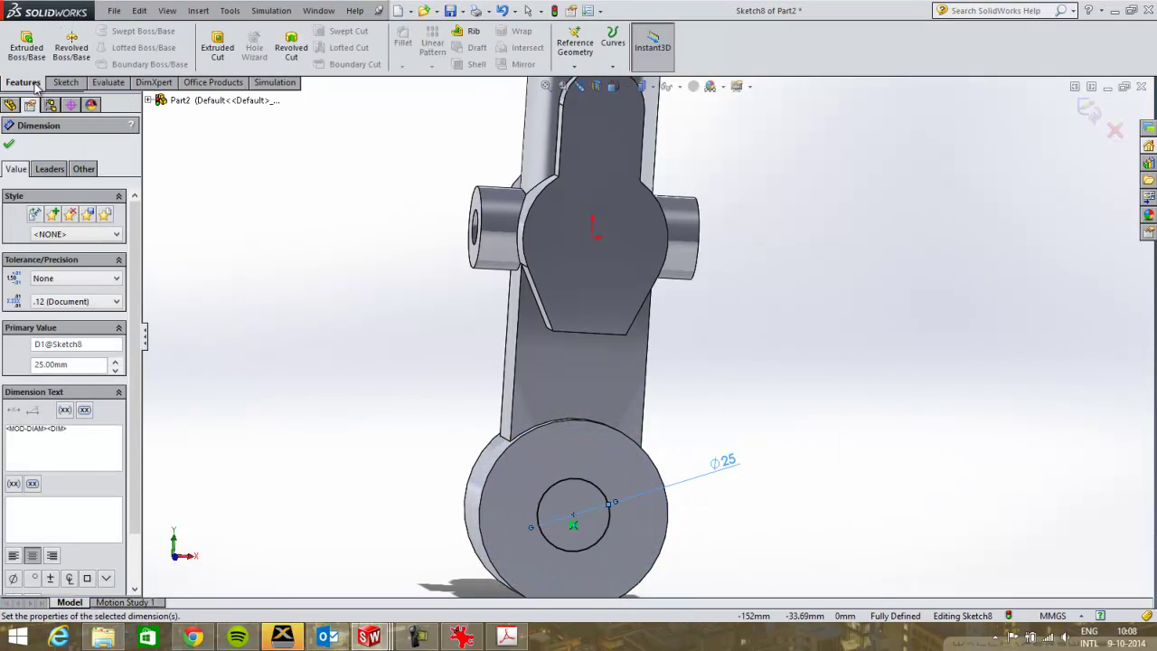
click(216, 47)
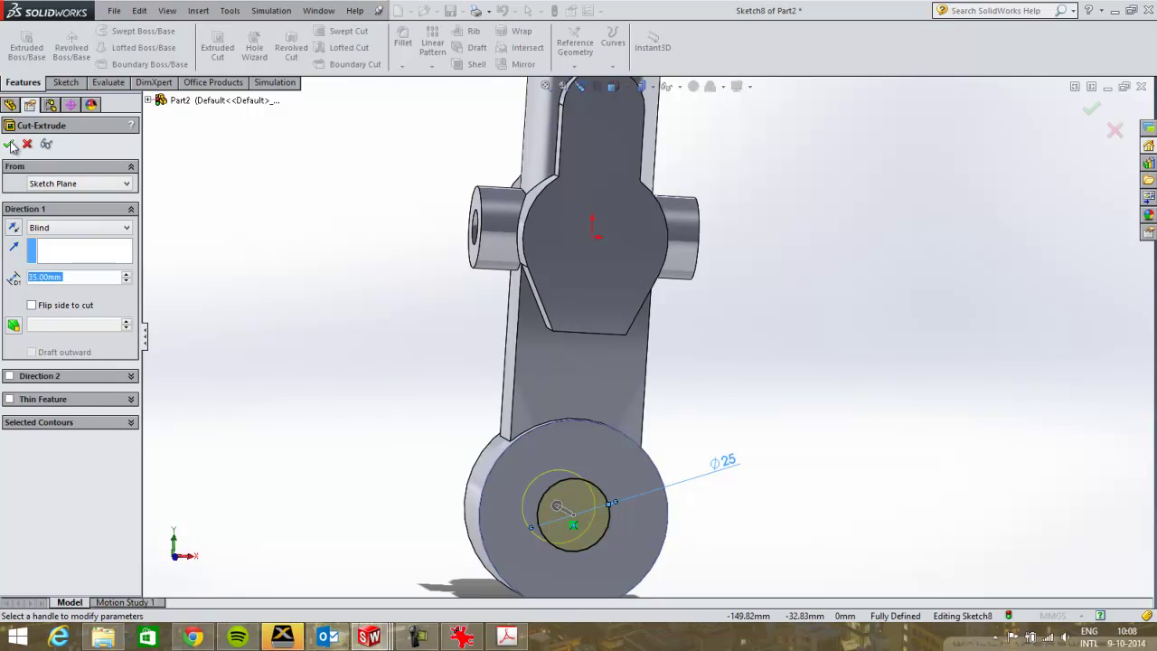
click(79, 226)
click(55, 254)
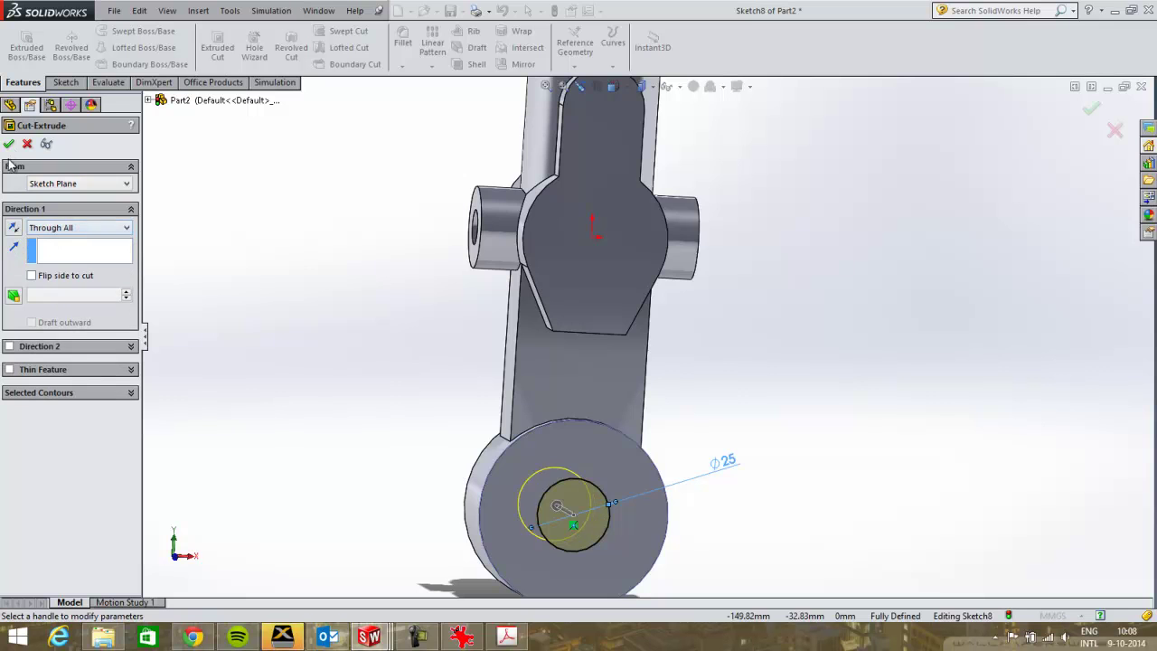
key(Return)
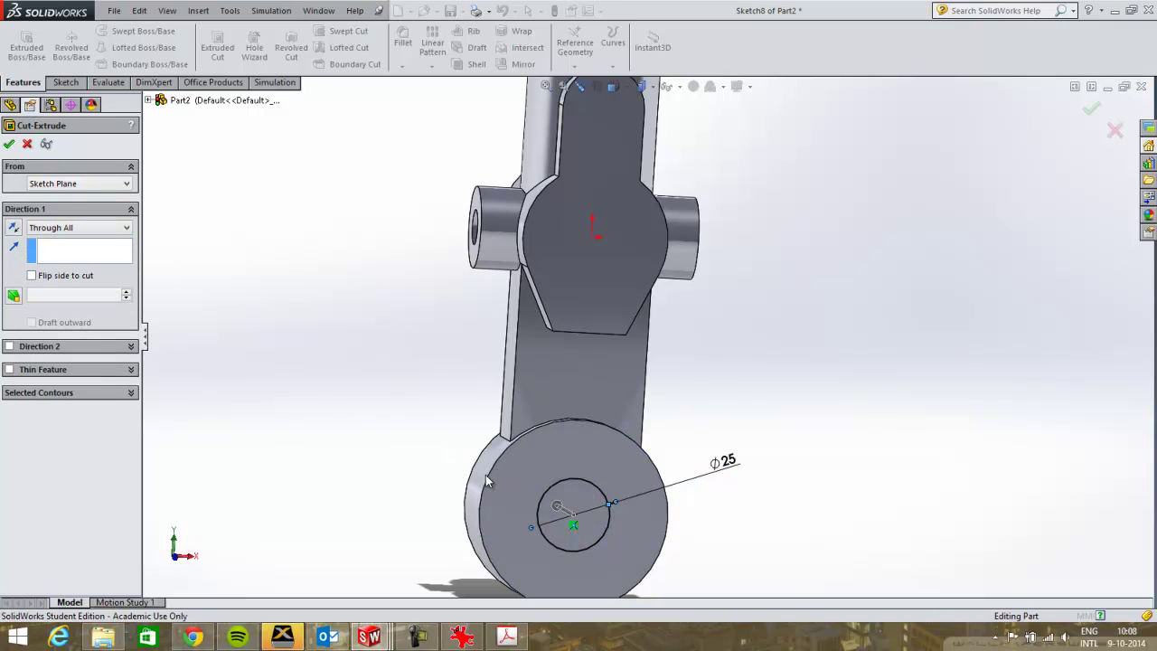
Step: Change the end boss hole's sketch diameter to 40 mm and rebuild the part
click(8, 344)
click(58, 357)
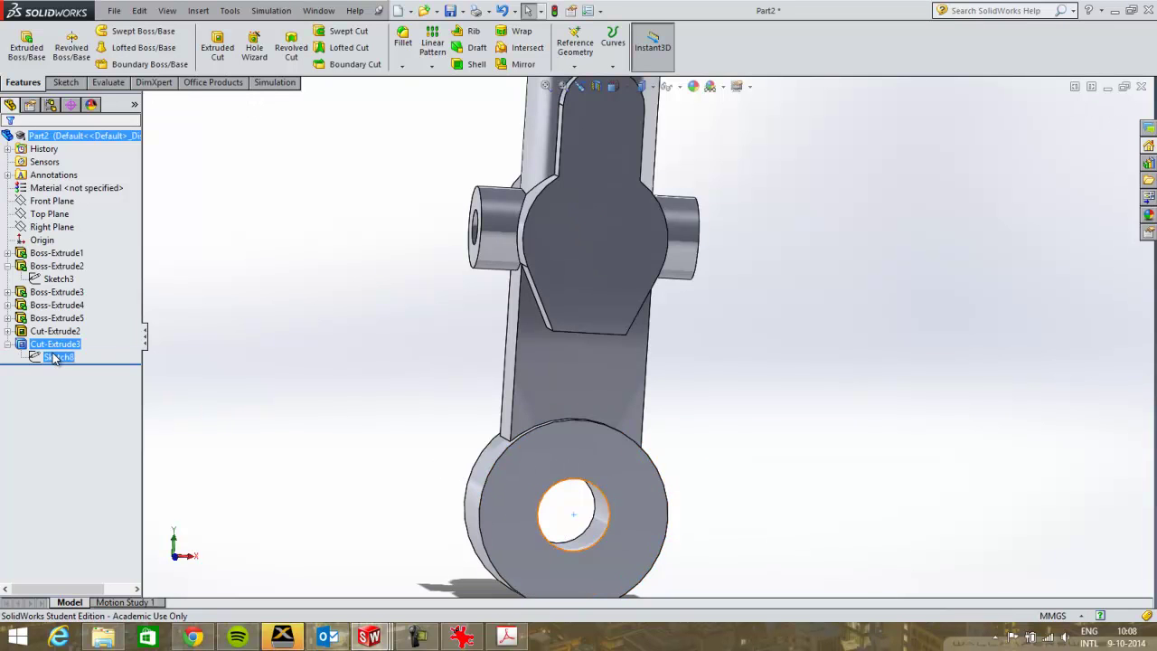
double_click(727, 463)
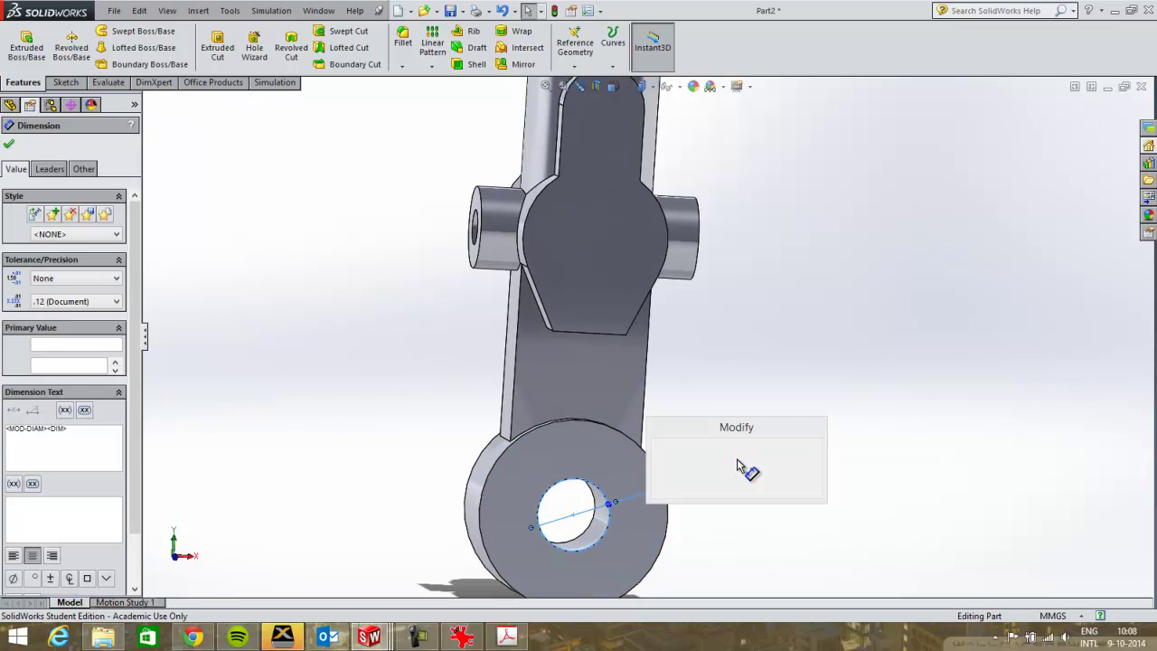
text(40)
key(Return)
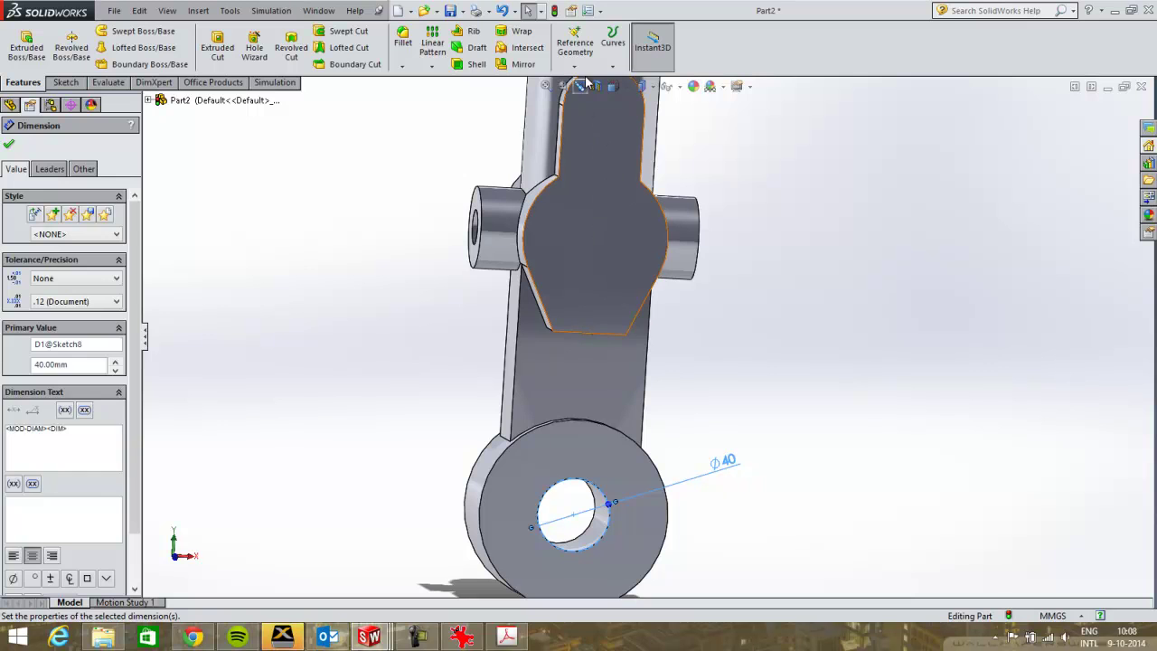
click(554, 10)
Step: Sketch two circles on the front plate face, about 11 mm in diameter at the upper arc's centre and about 28 mm at the origin
mouse_move(801, 417)
middle_down()
mouse_move(792, 420)
mouse_move(807, 427)
middle_up()
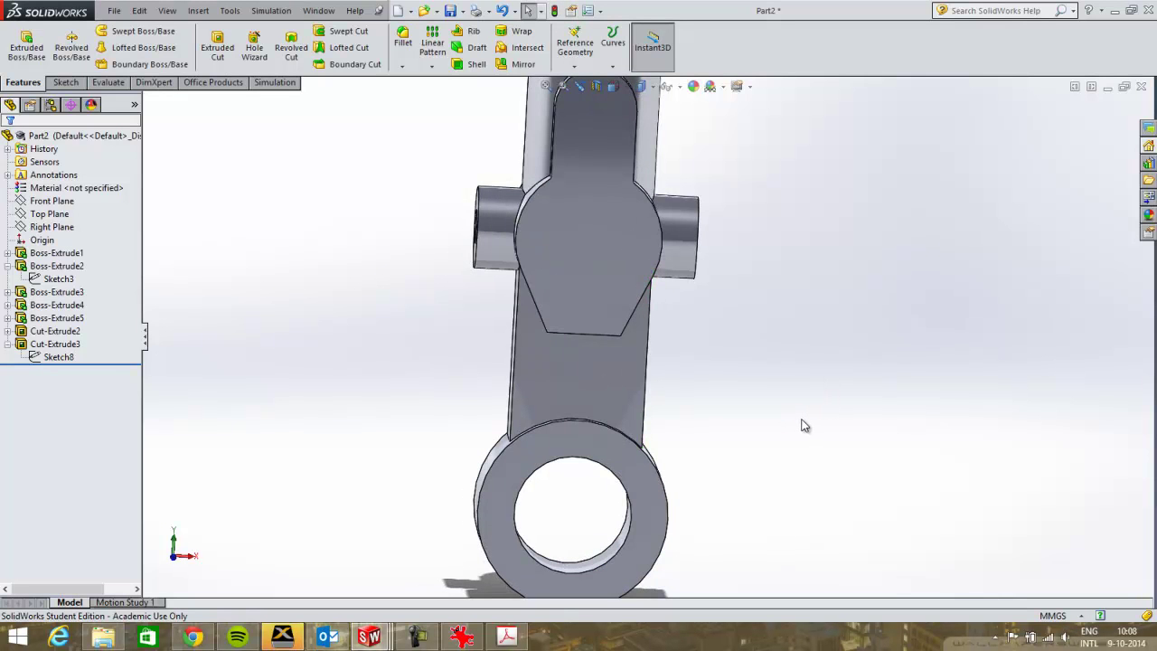
middle_drag(684, 340, 678, 314)
click(602, 265)
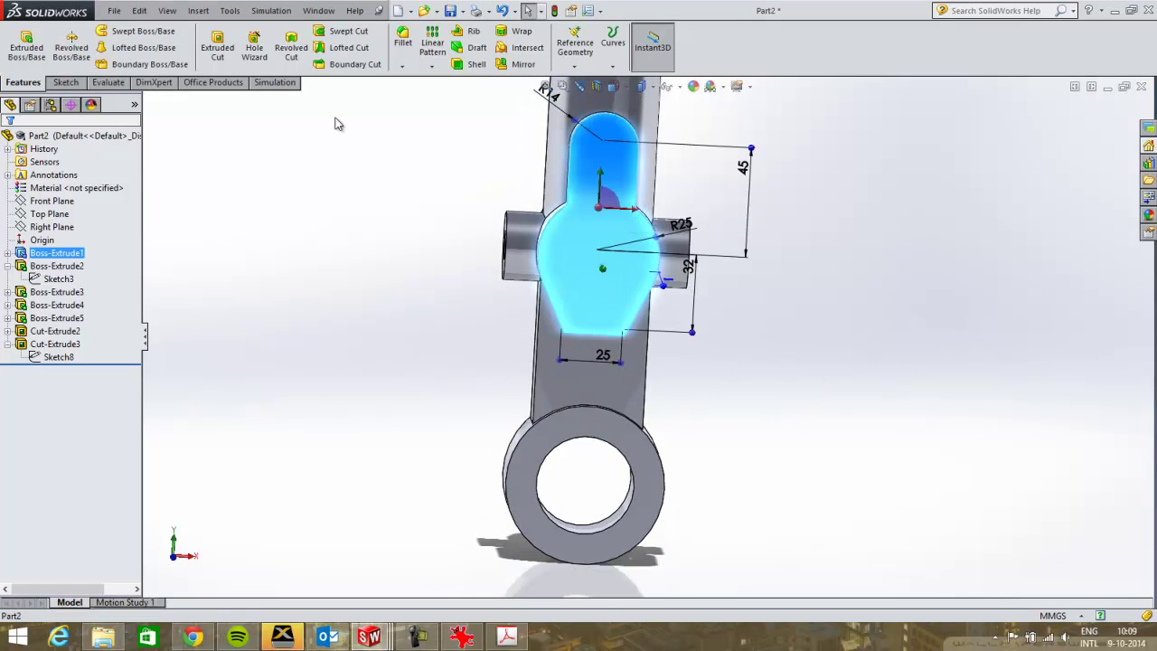
click(65, 82)
click(123, 33)
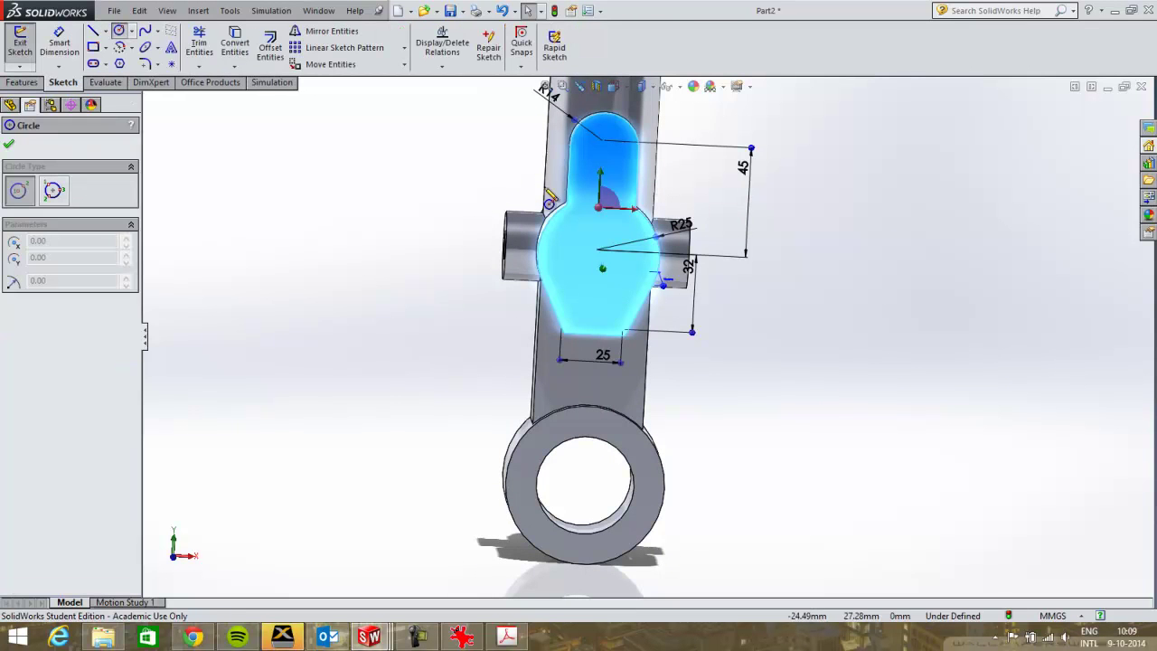
click(605, 147)
click(618, 149)
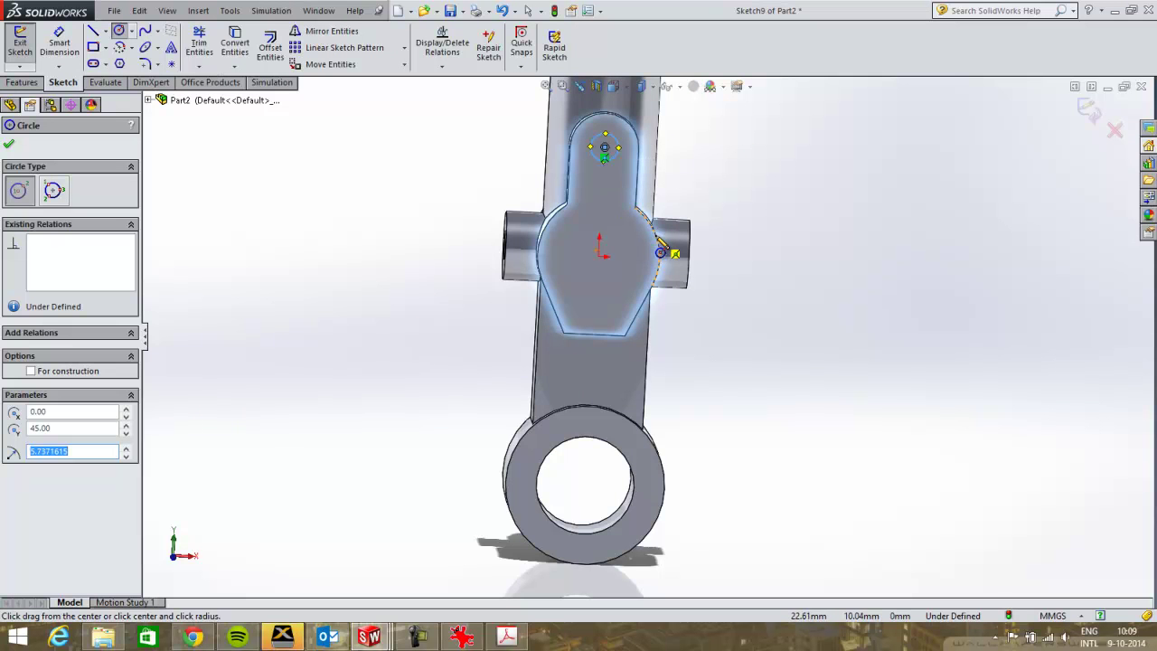
click(598, 256)
click(594, 290)
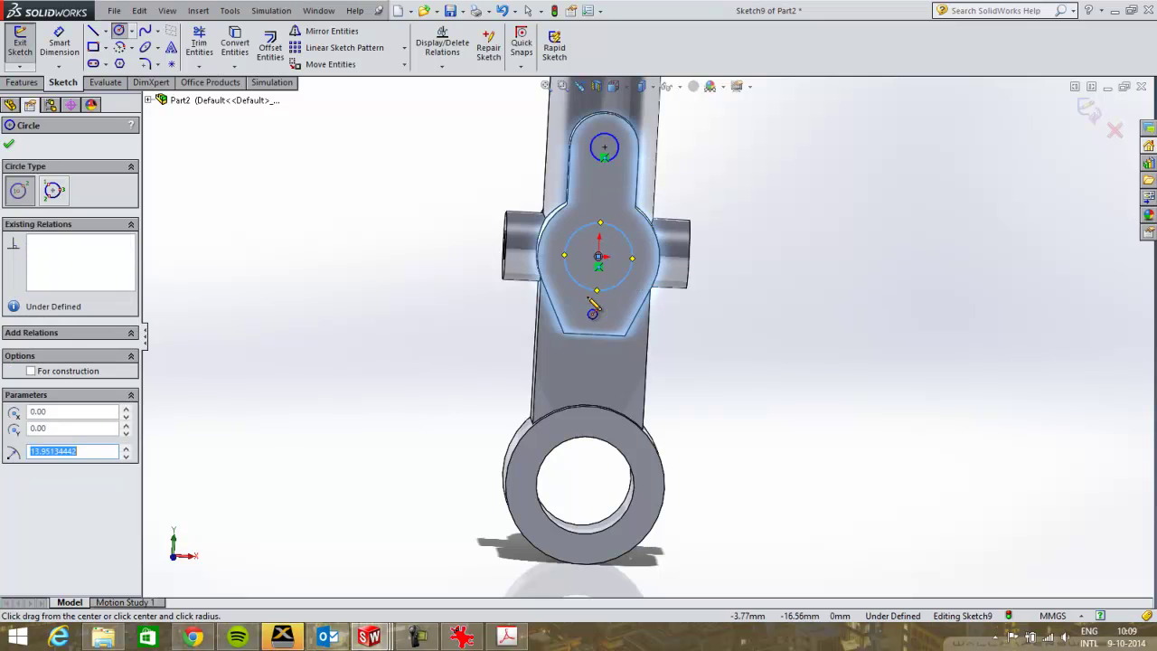
Step: Dimension the diameter of the small upper circle on the plate face to 12 mm
scroll(673, 275, down, 3)
click(59, 43)
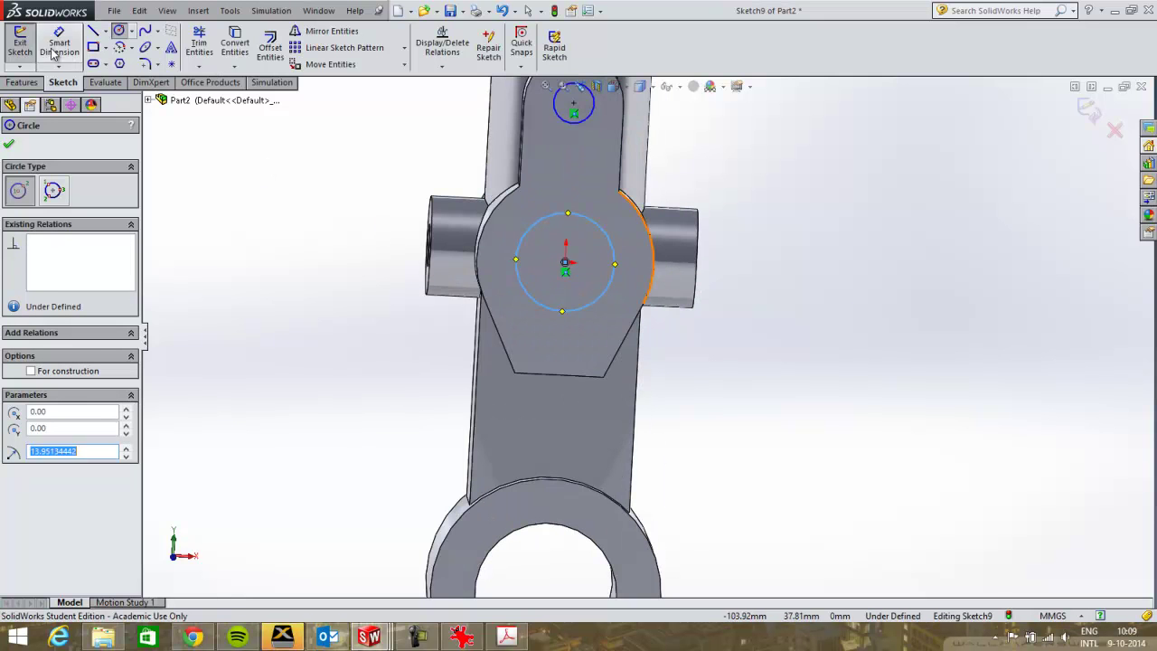
scroll(624, 271, up, 2)
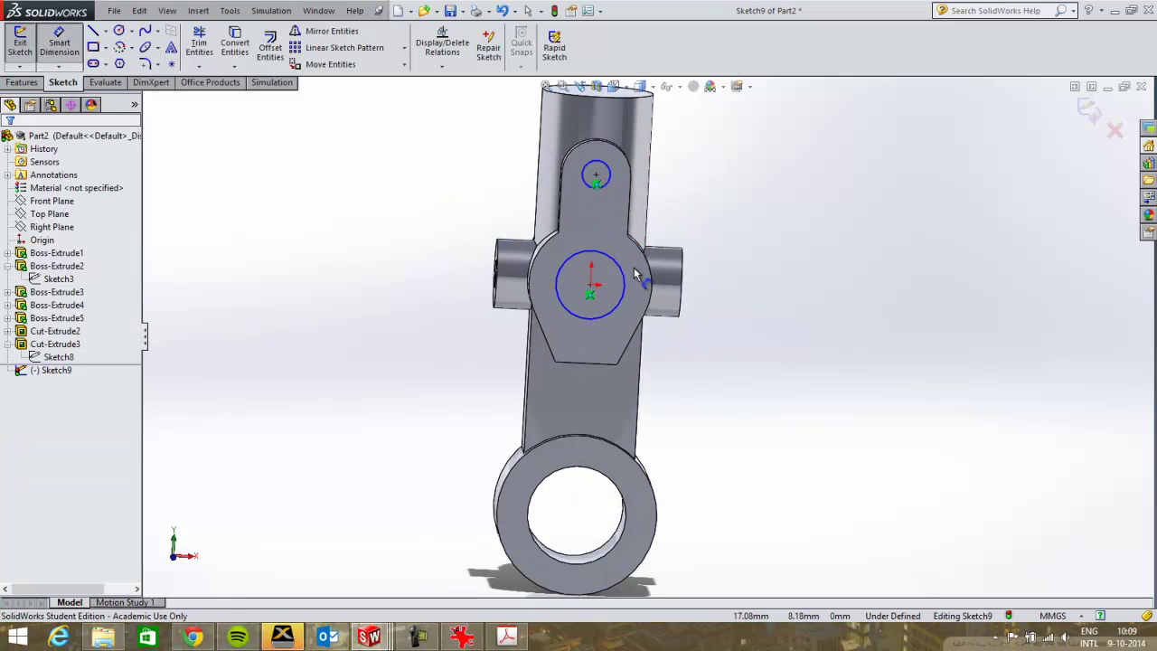
click(609, 170)
click(712, 186)
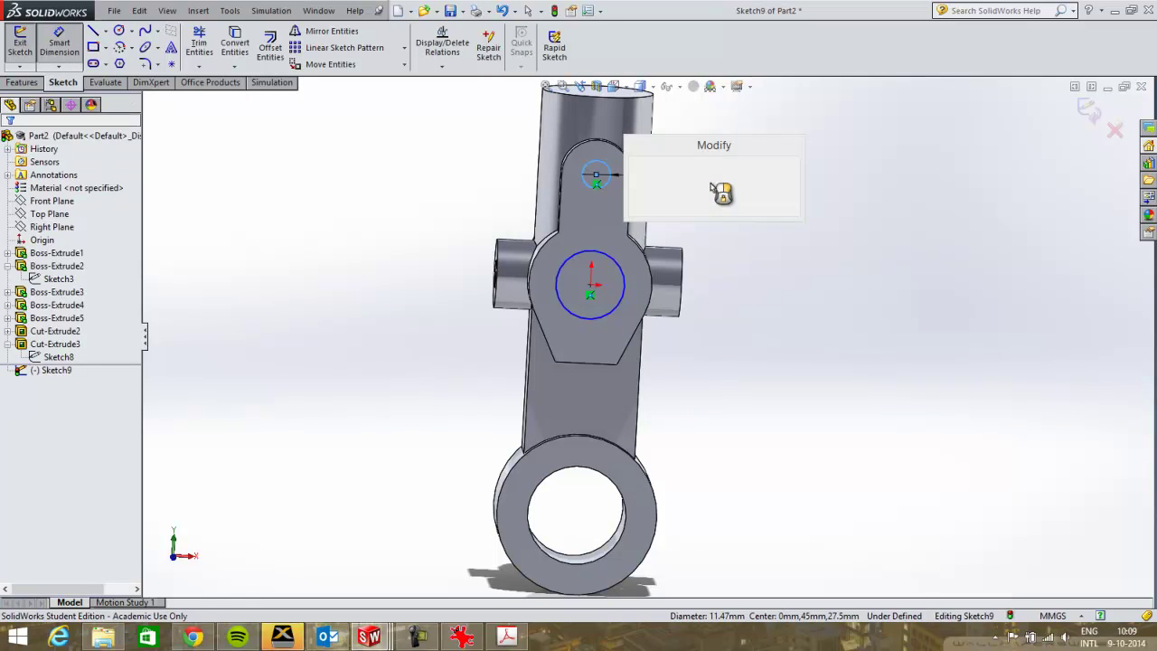
text(12)
key(Return)
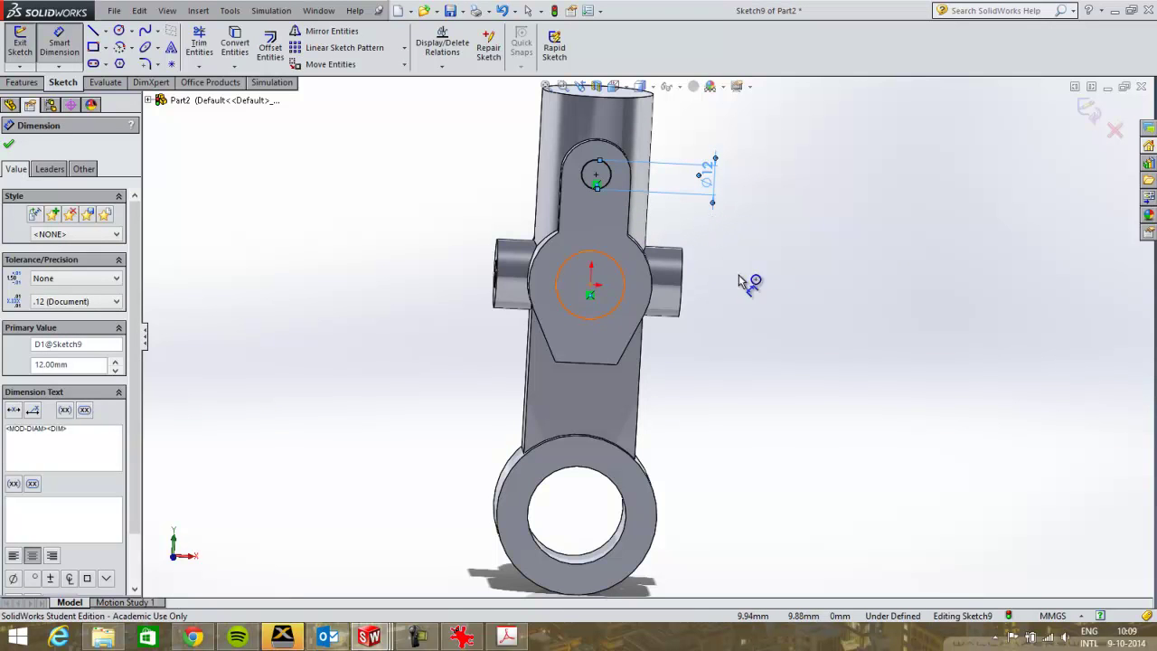
Step: Dimension the diameter of the circle centred on the origin to 35 mm
click(617, 264)
click(758, 282)
text(35)
key(Return)
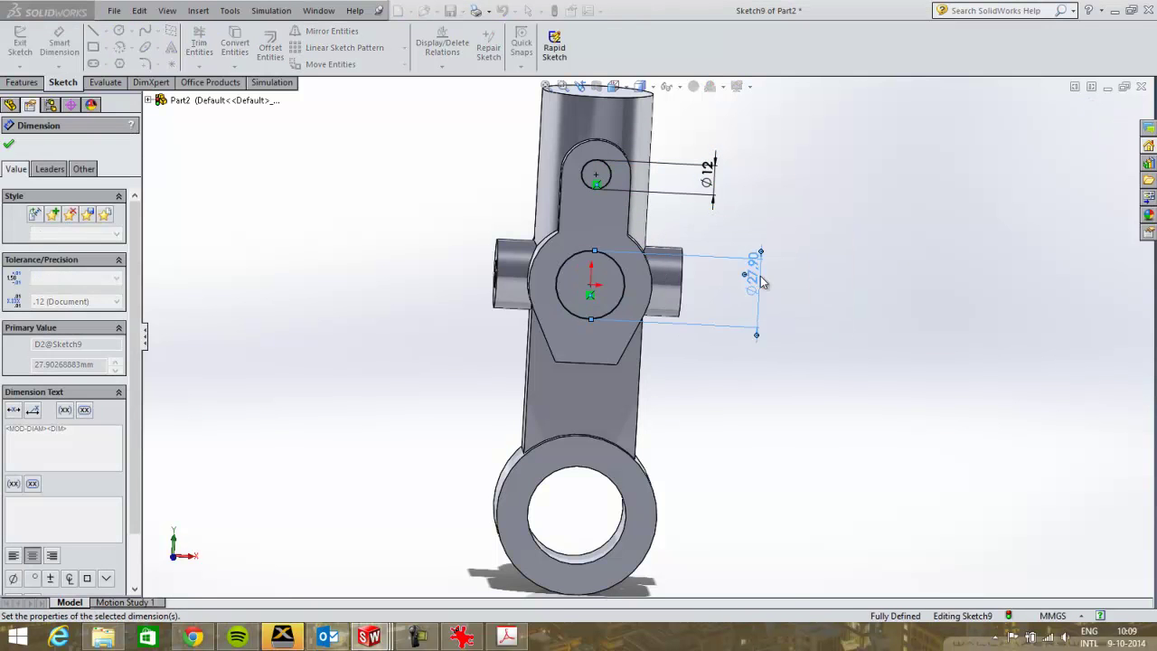
Step: Sketch a three-line rectangular keyway hanging from the underside of the 35 mm circle, its bottom line about 22 mm below the origin
mouse_move(609, 325)
middle_down()
mouse_move(622, 312)
mouse_move(623, 325)
middle_up()
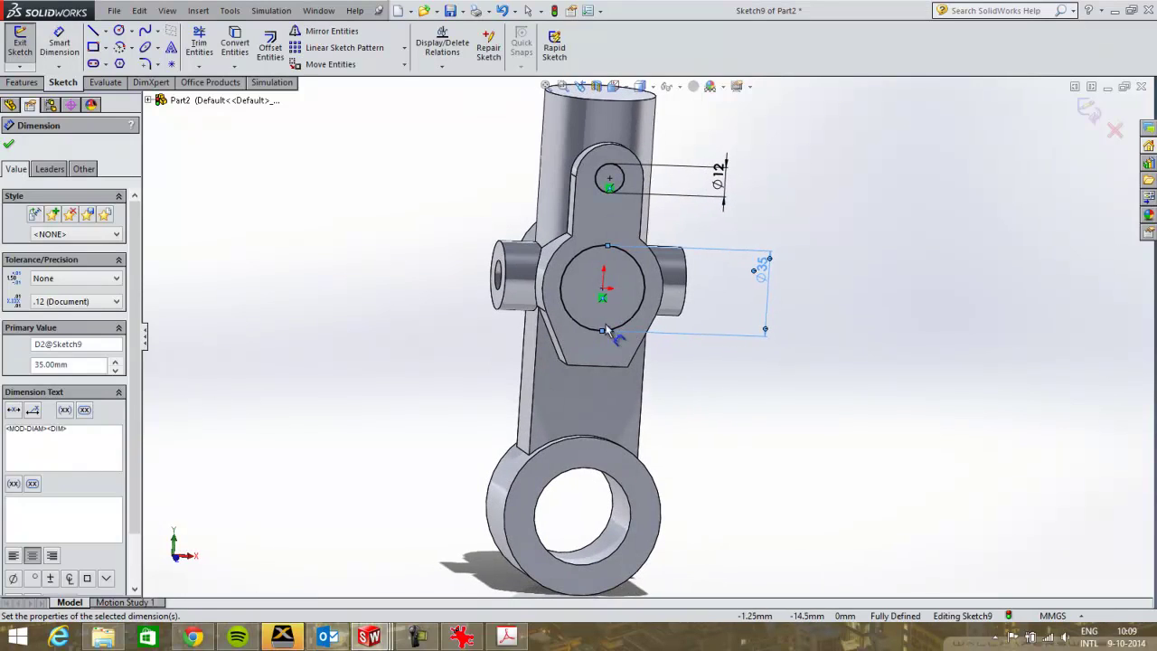
click(92, 32)
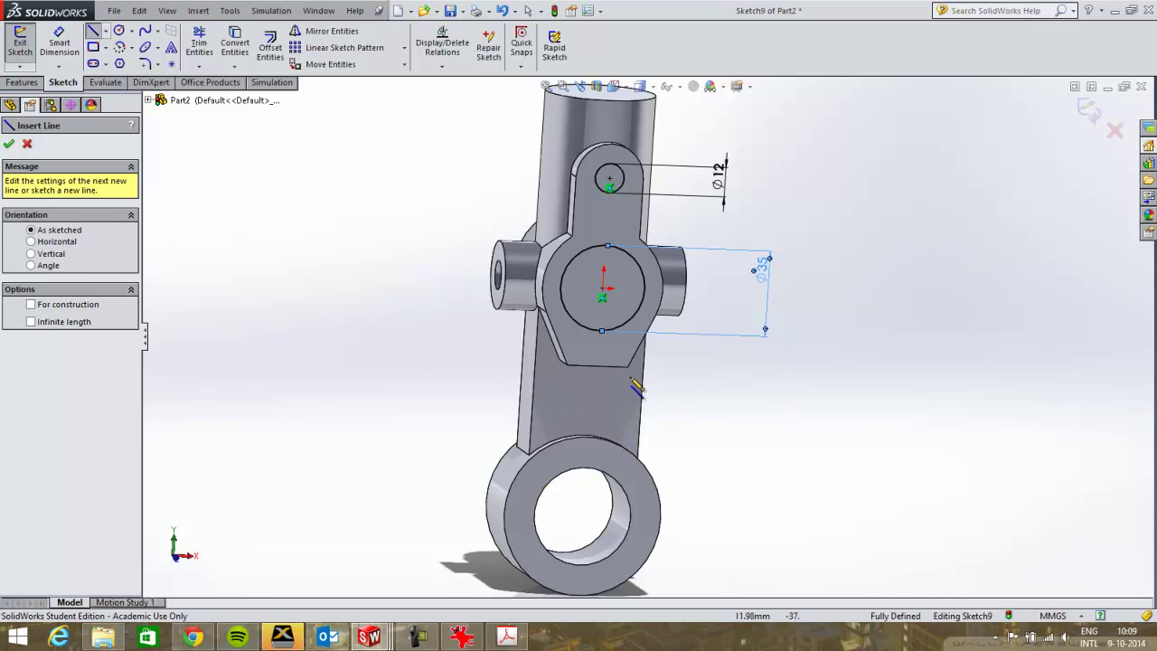
scroll(586, 407, down, 3)
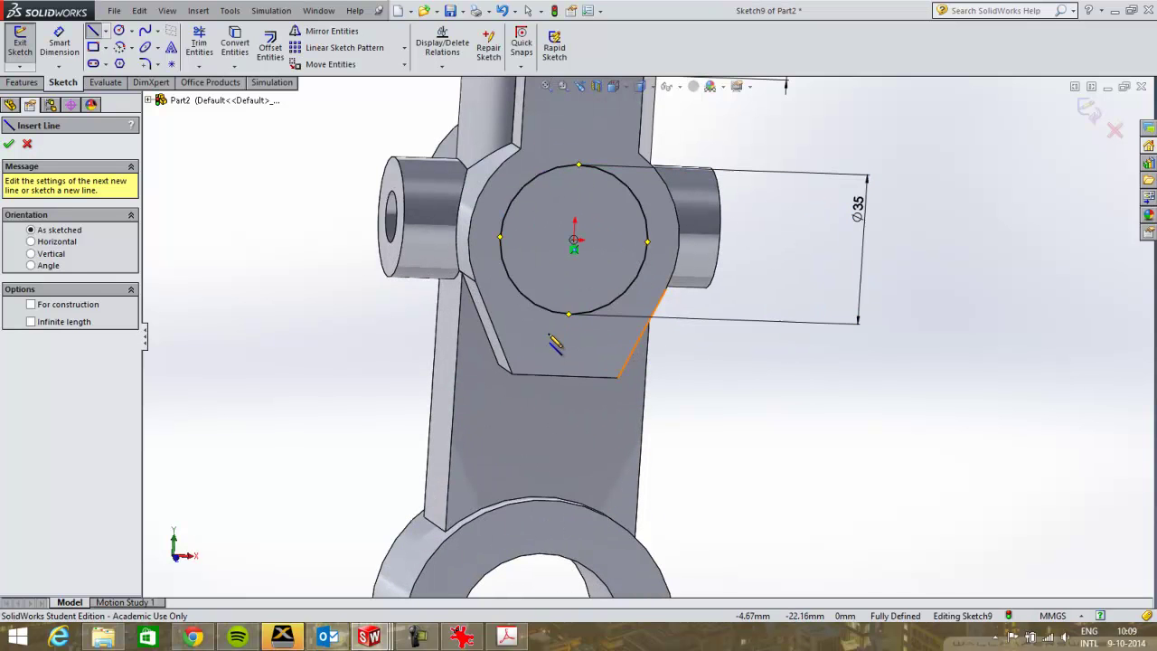
click(550, 336)
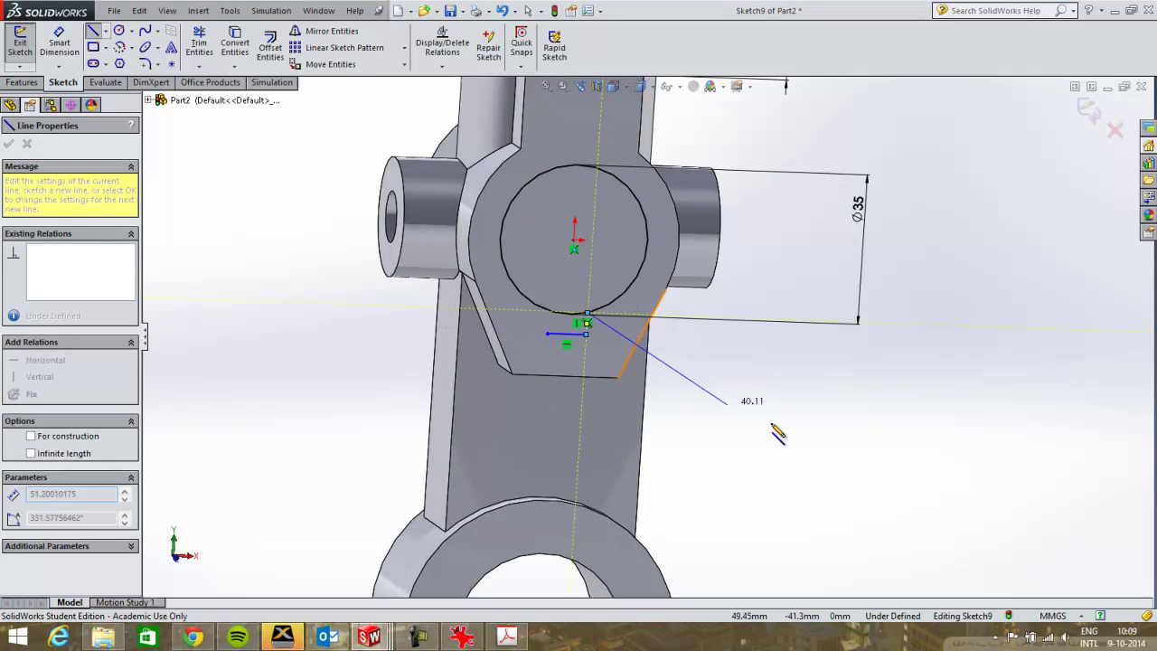
key(Escape)
click(548, 334)
click(547, 318)
key(Escape)
key(Escape)
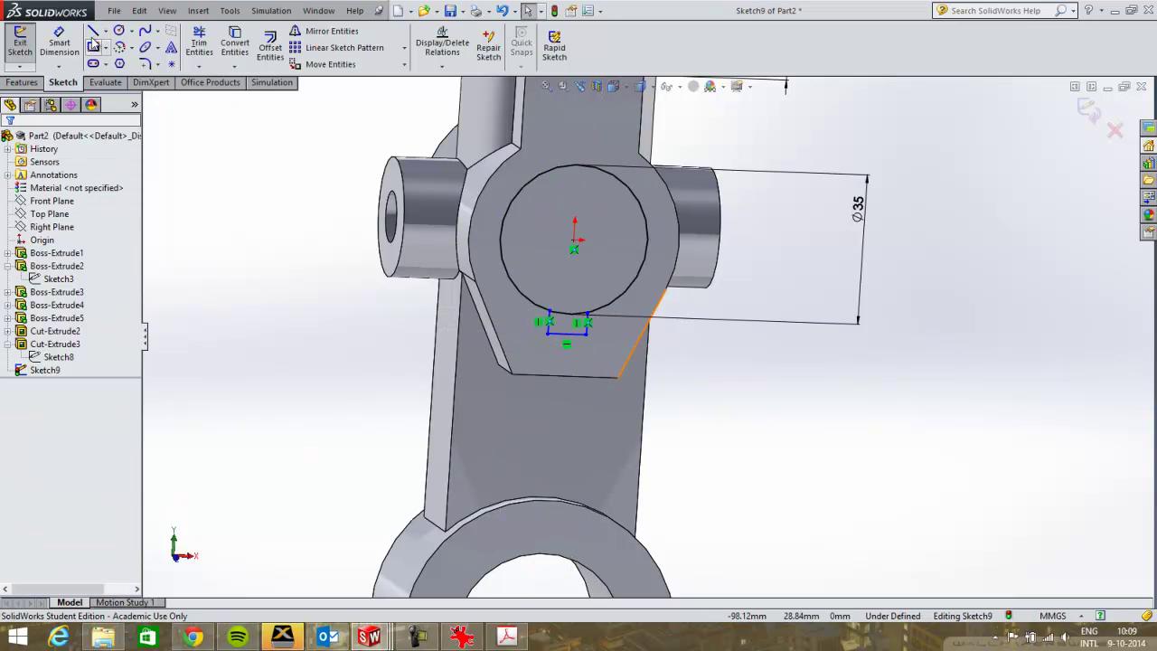
Step: Draw a centerline from the midpoint of the keyway's bottom line to the origin and constrain it vertical
click(105, 31)
click(116, 57)
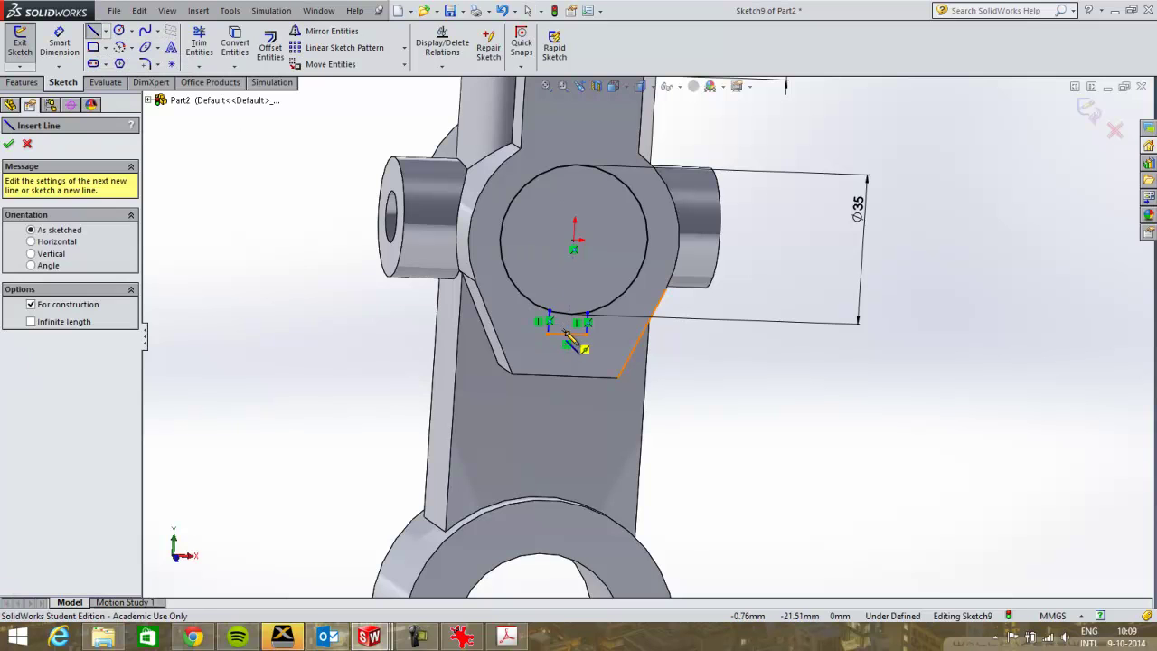
click(567, 334)
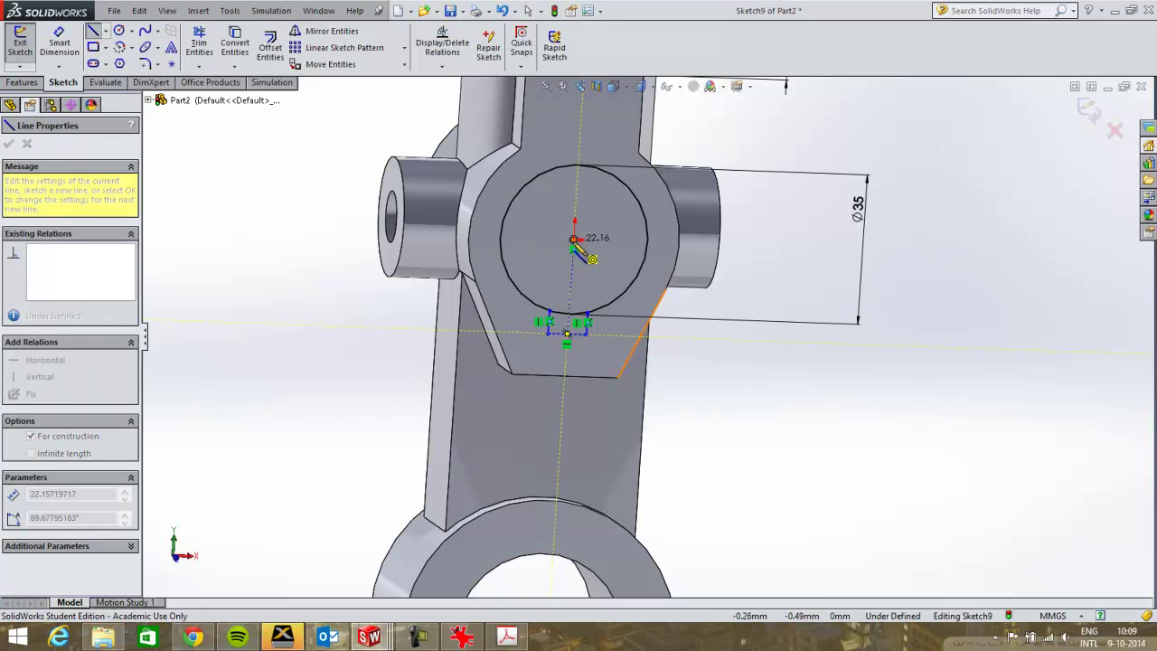
click(573, 249)
key(Escape)
click(569, 294)
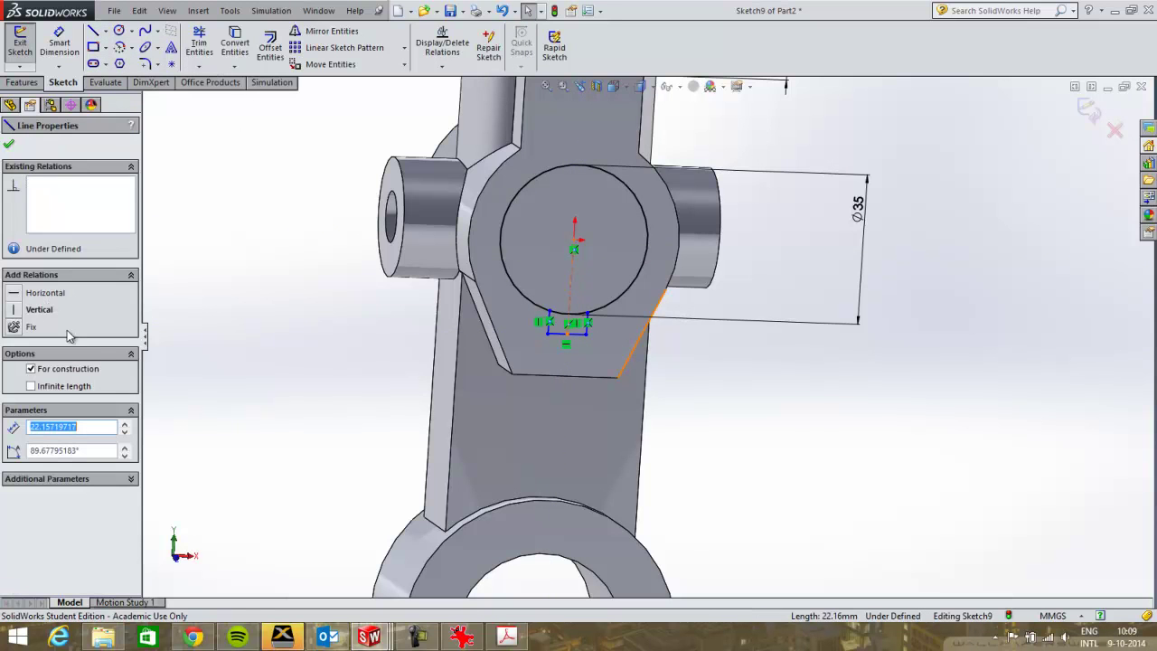
click(39, 310)
key(Escape)
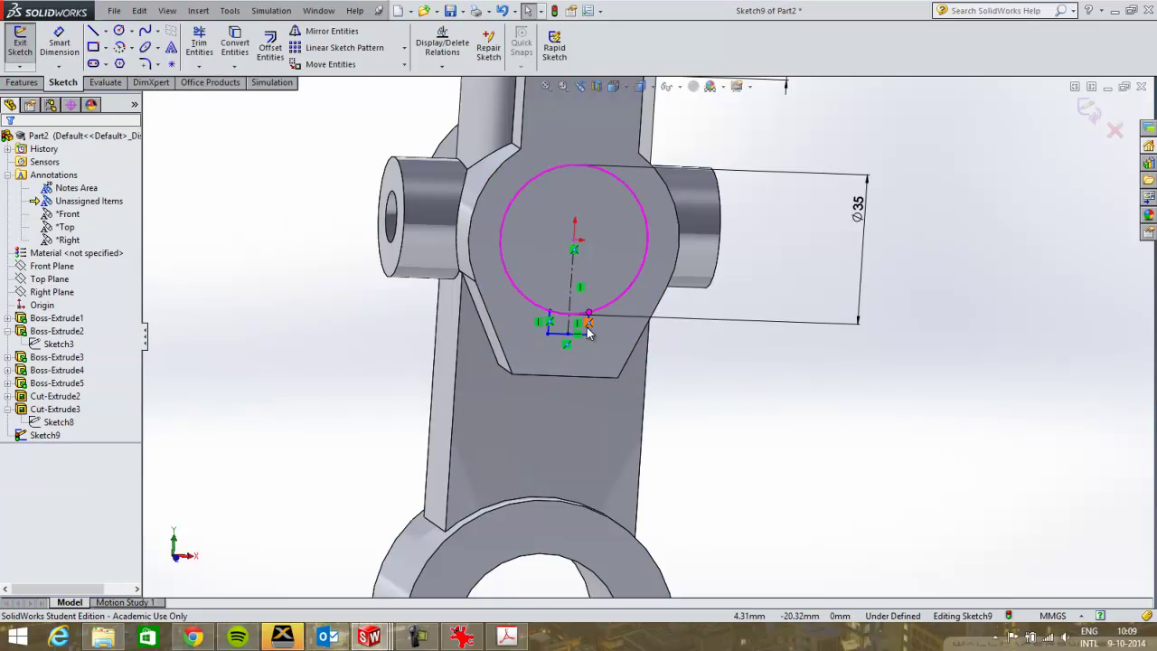
Step: Widen the keyway by its lower corner and dimension the length of its bottom line to 11 mm
drag(606, 336, 597, 335)
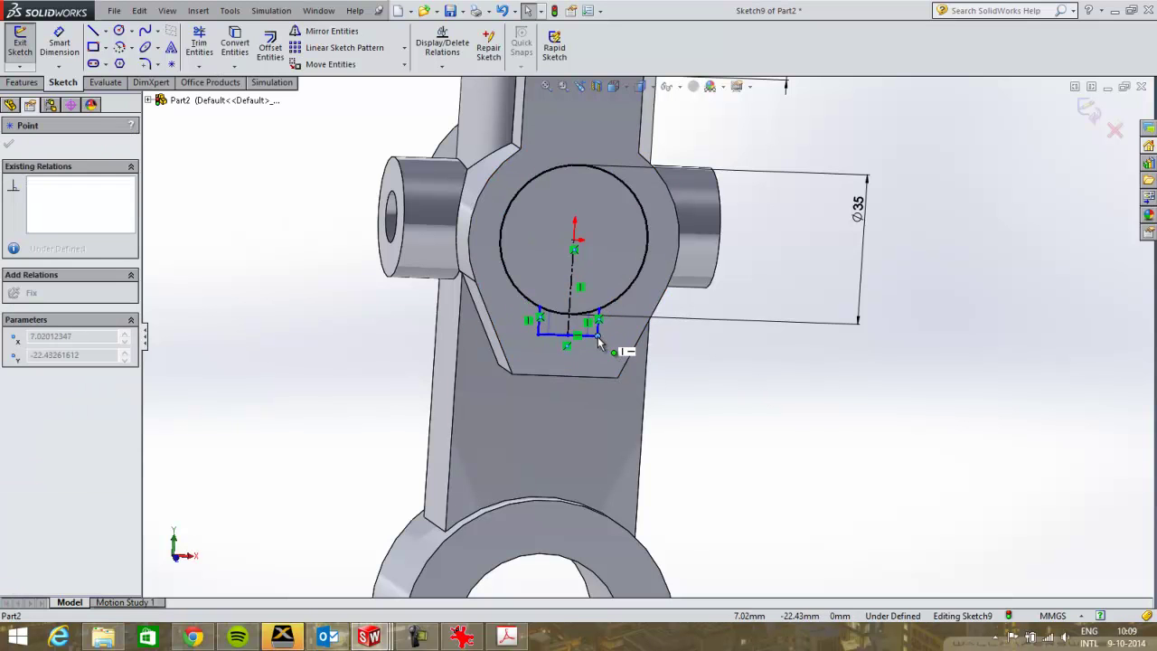
click(56, 60)
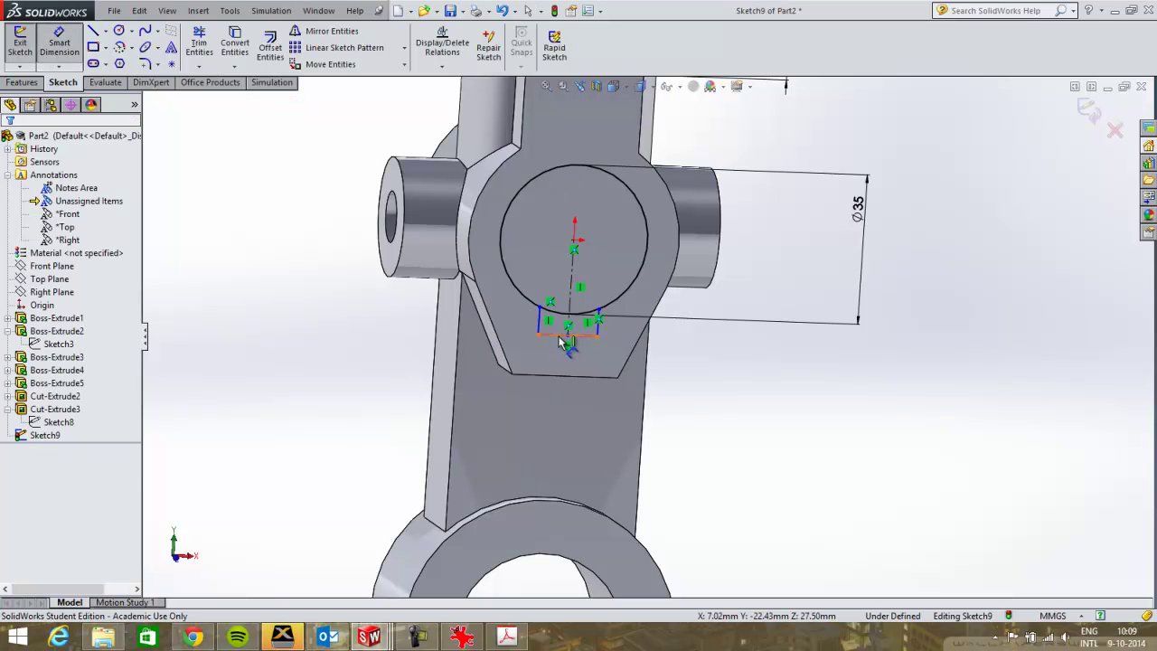
click(560, 335)
click(556, 362)
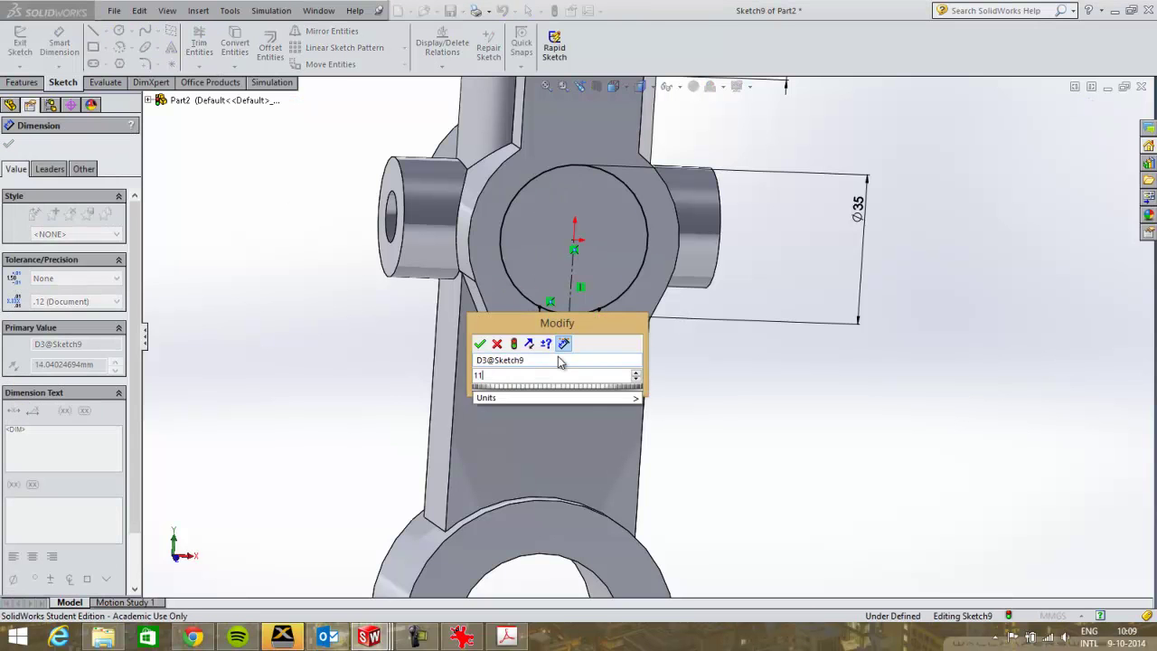
text(11)
key(Return)
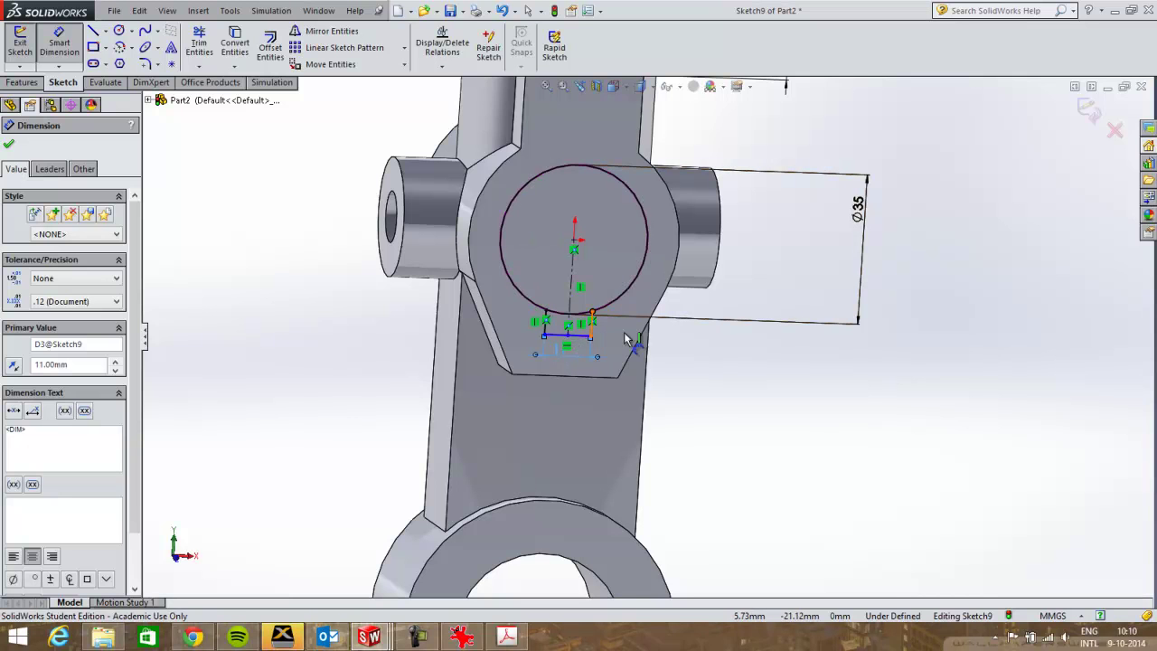
Step: Dimension the keyway's side line to a depth of 6 mm
click(594, 336)
click(695, 348)
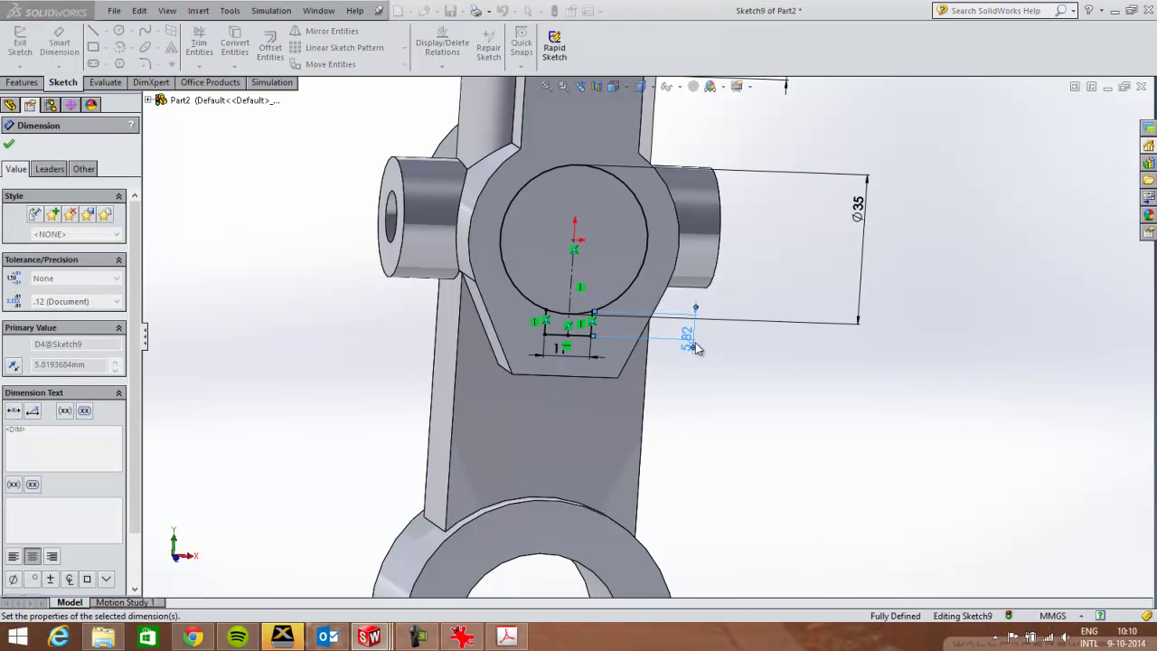
key(Escape)
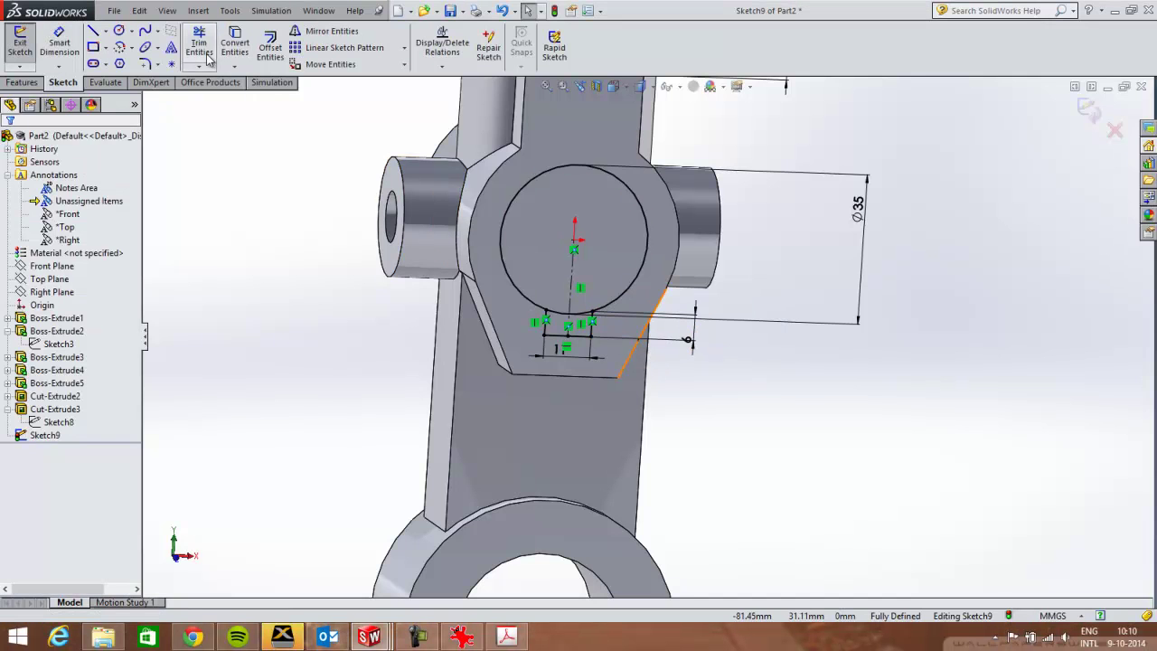
Step: Trim away the circle's arc between the keyway sides and the line ends inside it, leaving one keyed-hole outline
click(199, 47)
scroll(616, 391, down, 3)
drag(534, 265, 540, 301)
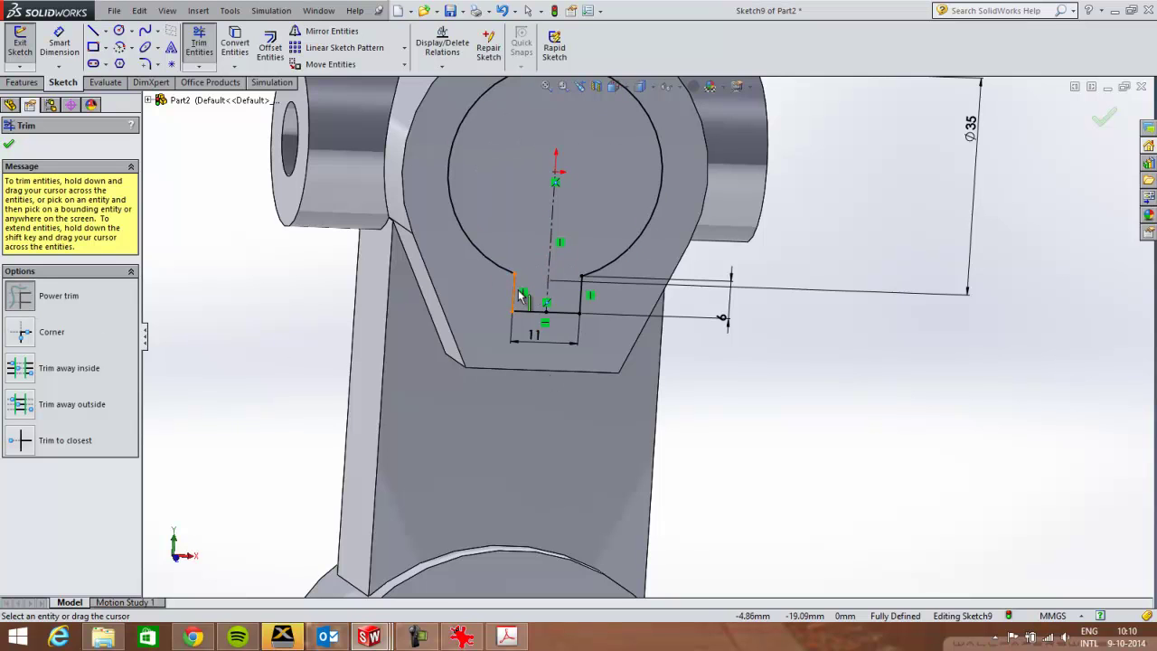
Step: Cut the keyed 35 mm hole and the 12 mm hole through the plates with an Extruded Cut set to Through All
scroll(521, 296, up, 3)
click(22, 82)
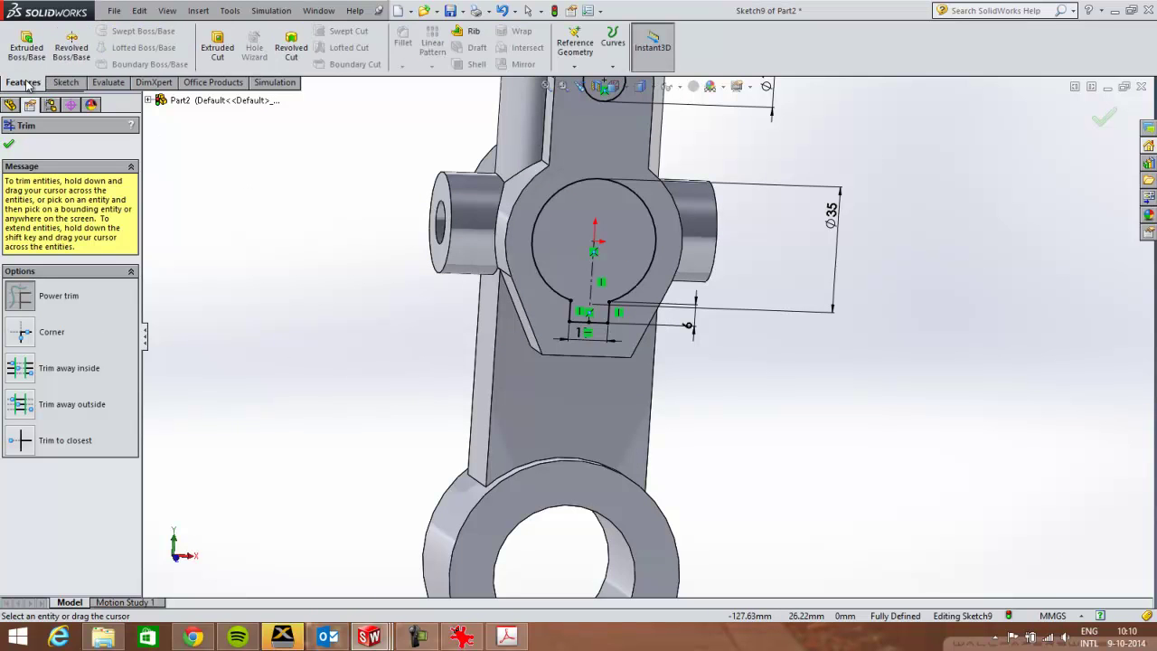
click(217, 47)
middle_drag(153, 279, 178, 256)
click(81, 225)
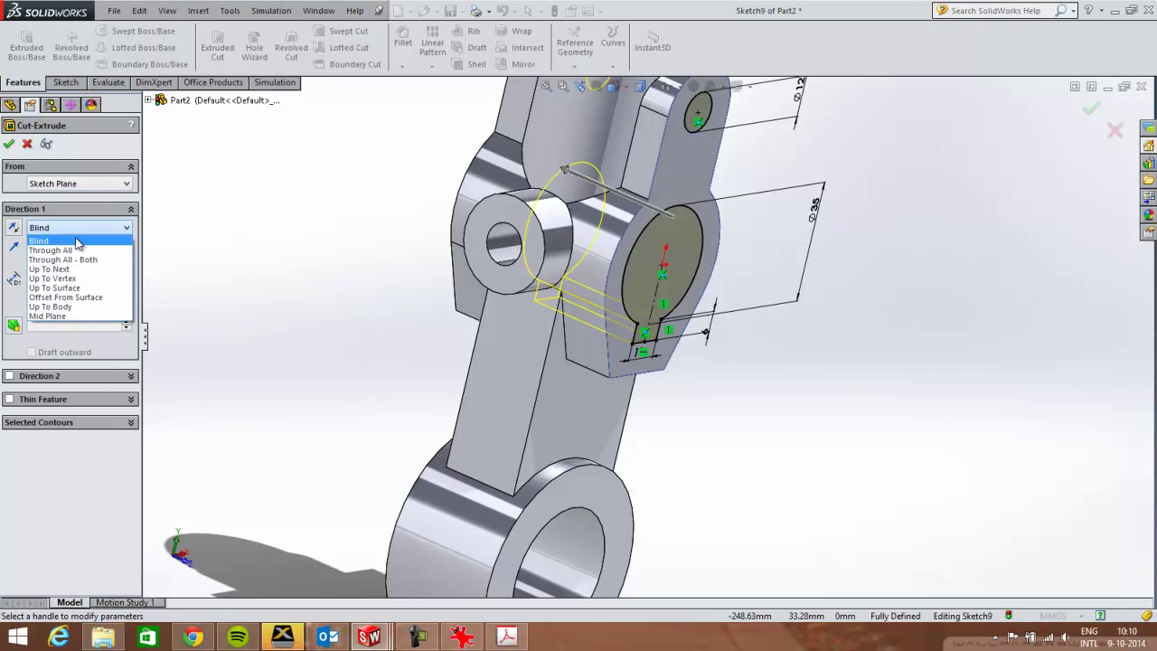
click(54, 251)
key(f)
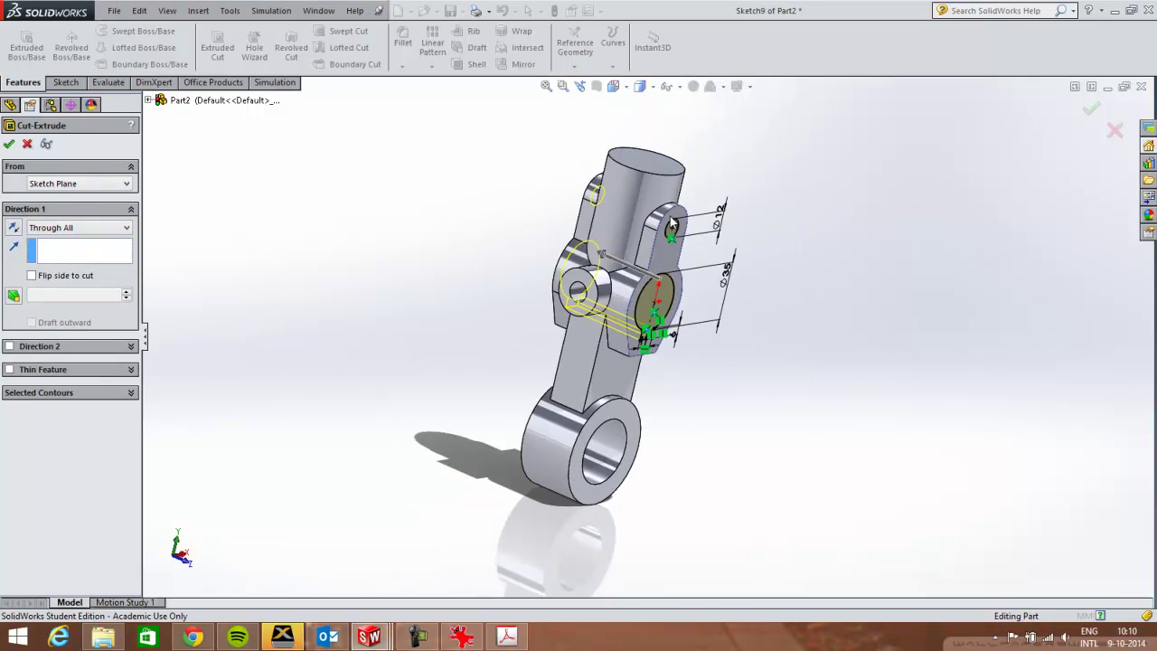
key(Return)
Step: Sketch a circle of about 25 mm diameter on the upper end face of the vertical cylinder, centred on the origin
middle_drag(671, 224, 633, 271)
click(627, 181)
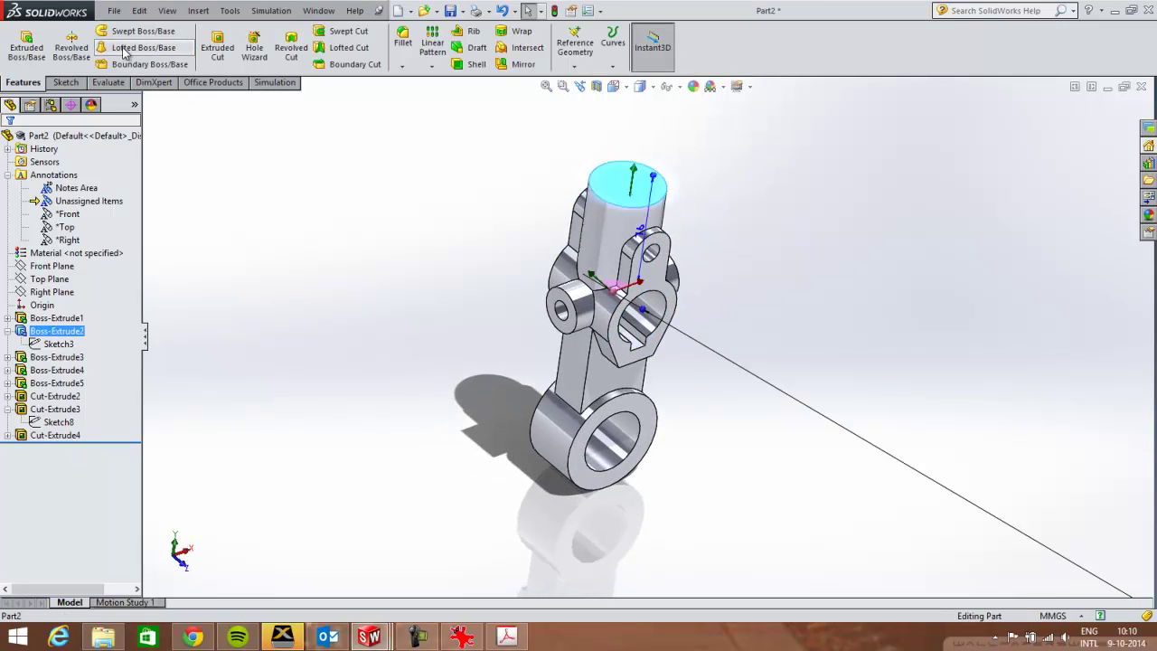
click(65, 83)
click(118, 30)
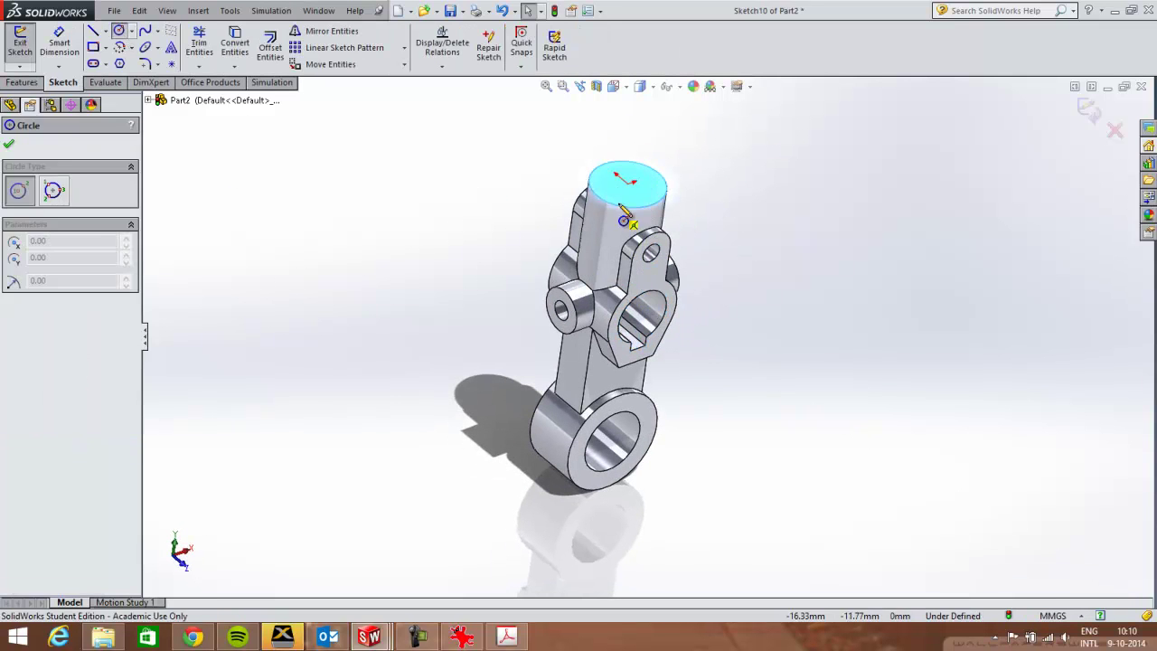
click(627, 184)
click(645, 180)
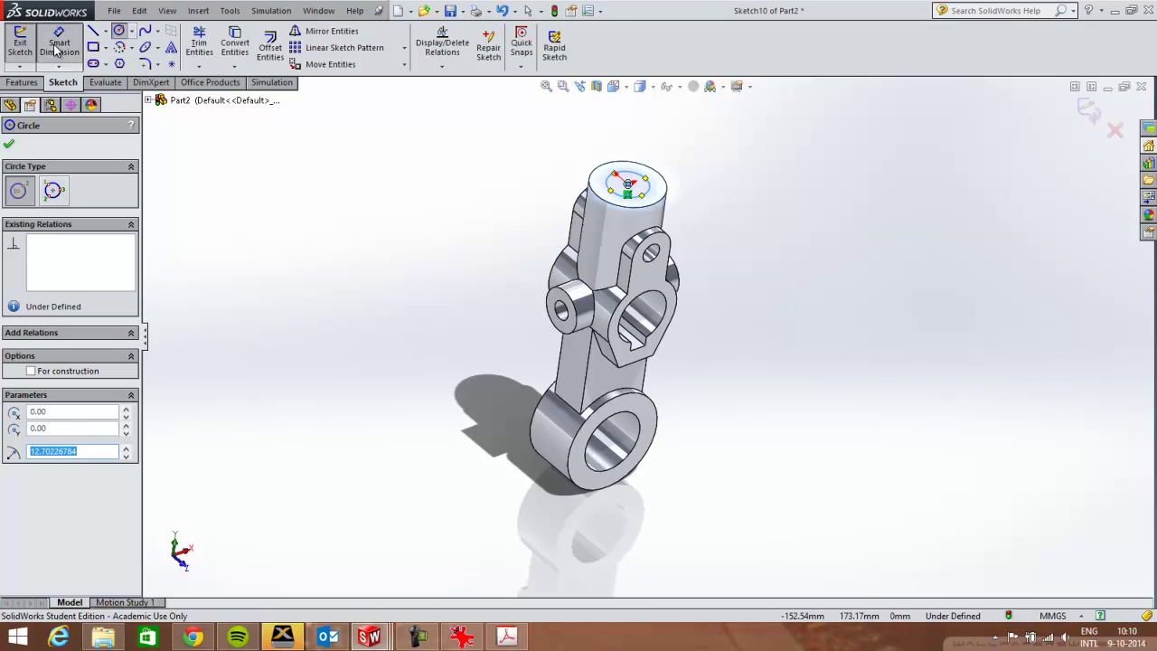
Step: Dimension the diameter of the circle on the cylinder's end face to 23 mm
click(57, 48)
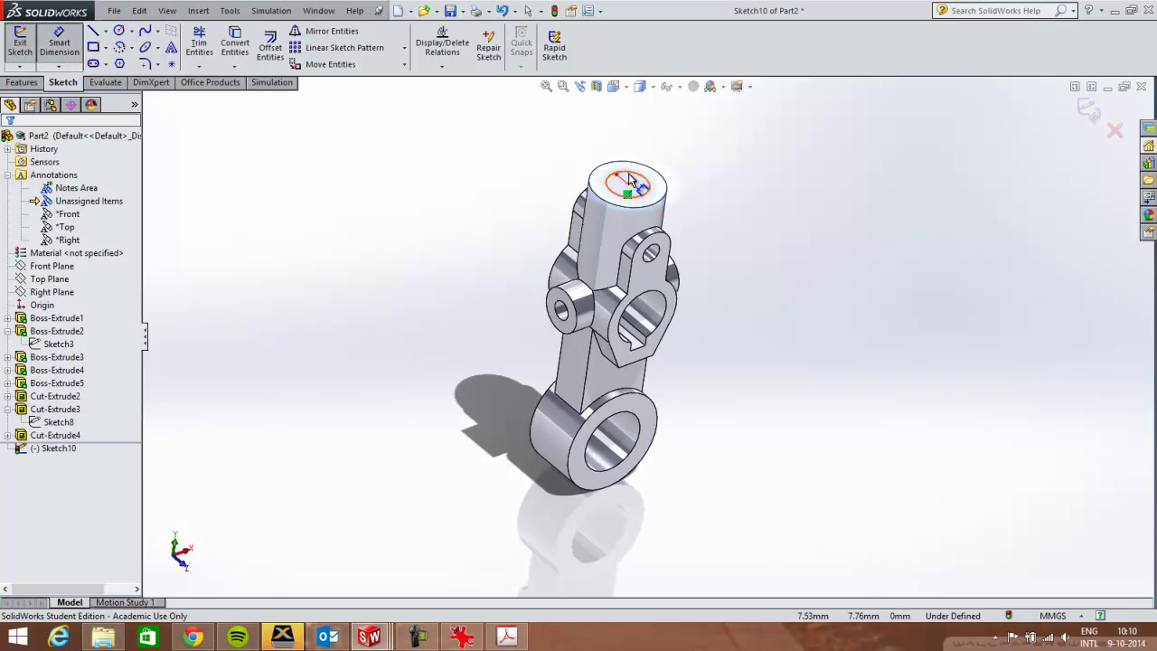
click(649, 190)
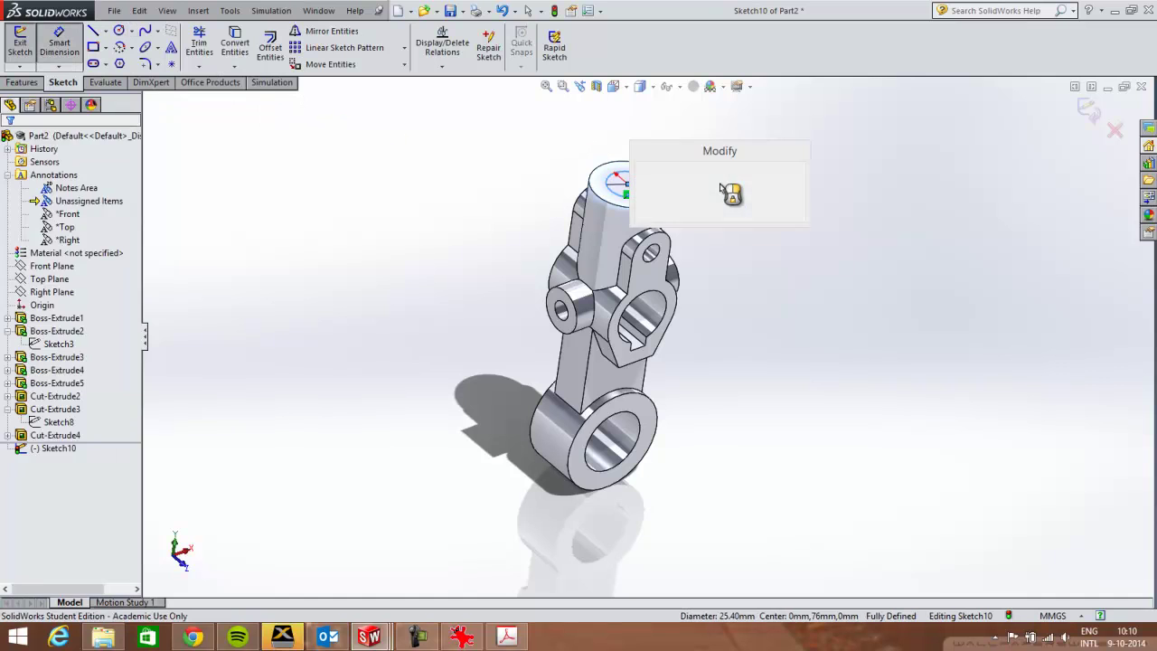
click(731, 186)
text(23)
key(Return)
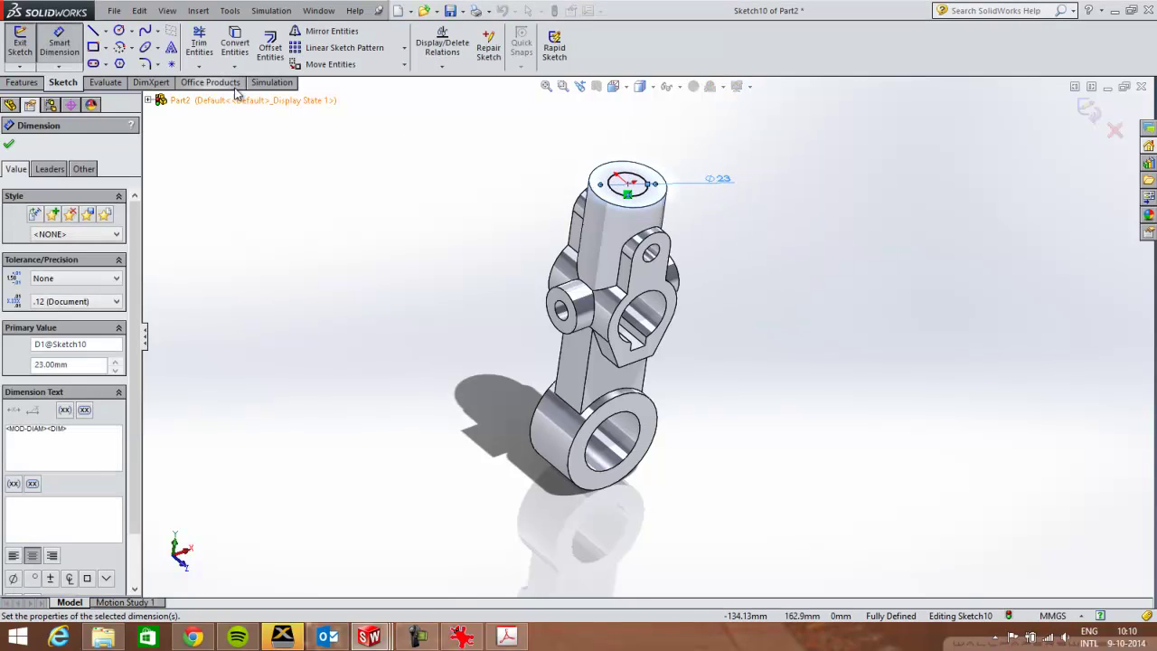
Step: Cut the 23 mm circle down into the vertical cylinder with an Extruded Cut set to Up To Next
click(23, 82)
click(217, 49)
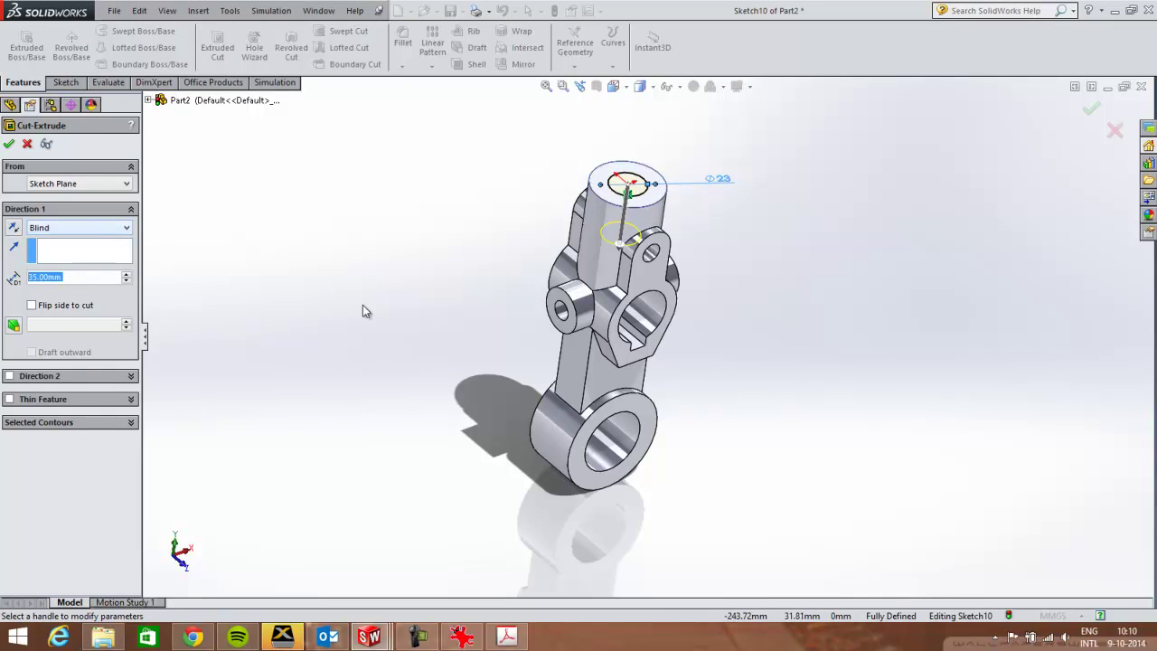
middle_drag(529, 292, 600, 289)
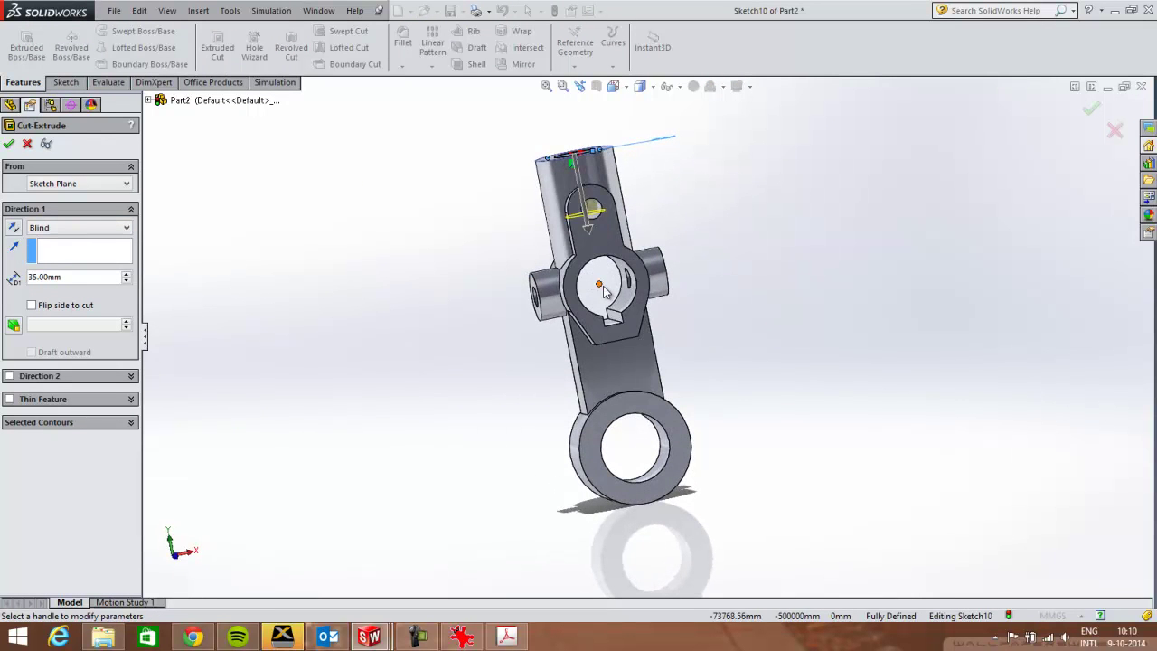
click(127, 229)
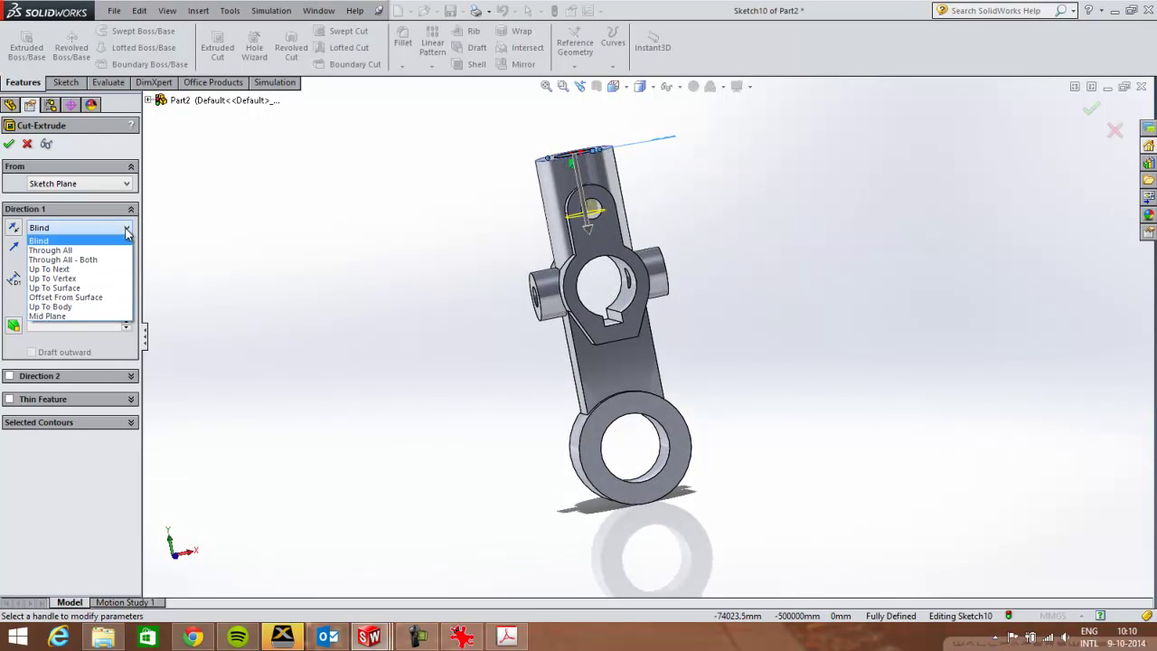
click(50, 249)
middle_drag(561, 362, 583, 391)
click(103, 230)
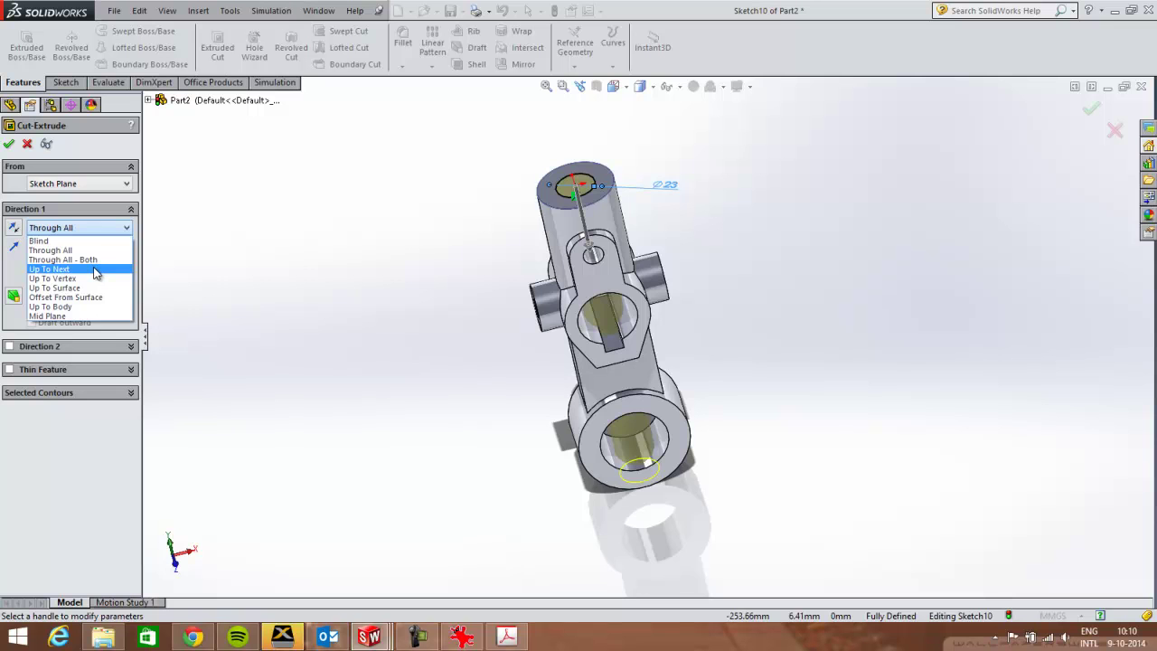
click(94, 269)
middle_drag(551, 328, 623, 278)
scroll(624, 277, down, 3)
click(8, 145)
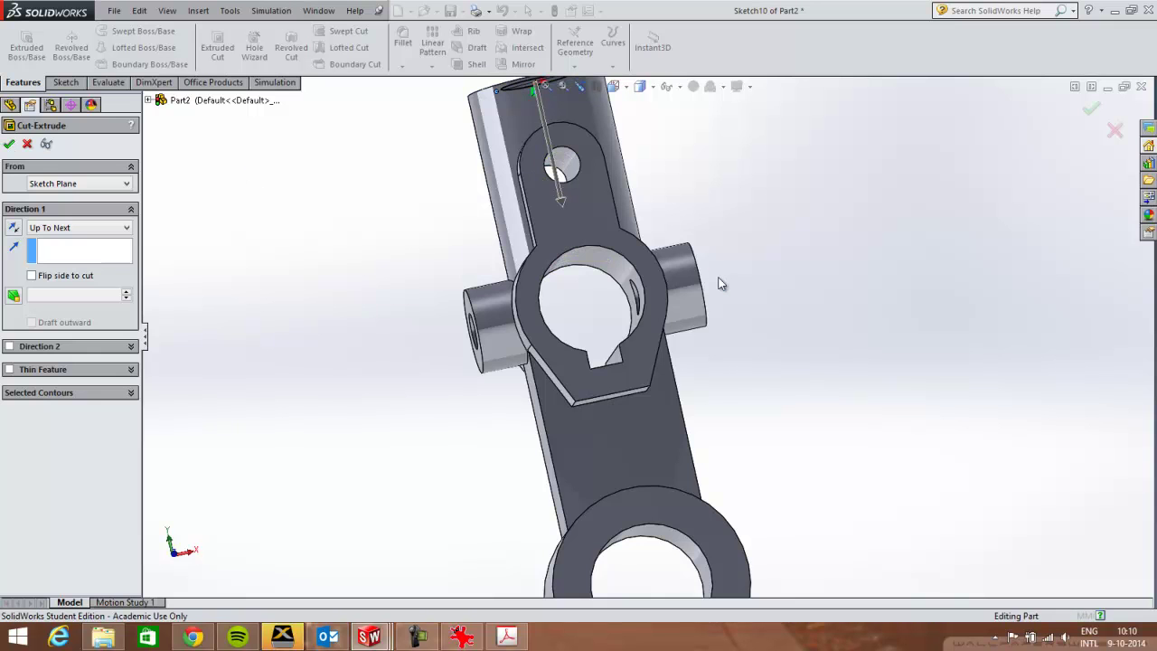
Step: Assign Plain Carbon Steel as the part's material
middle_drag(717, 284, 686, 335)
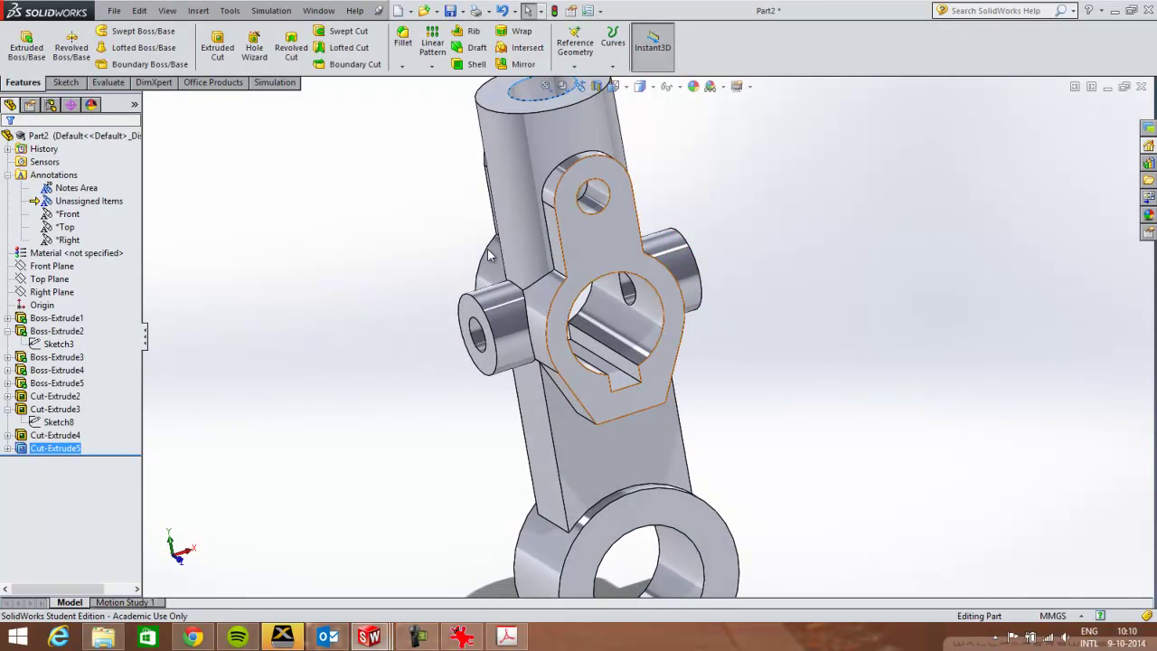
scroll(566, 280, up, 3)
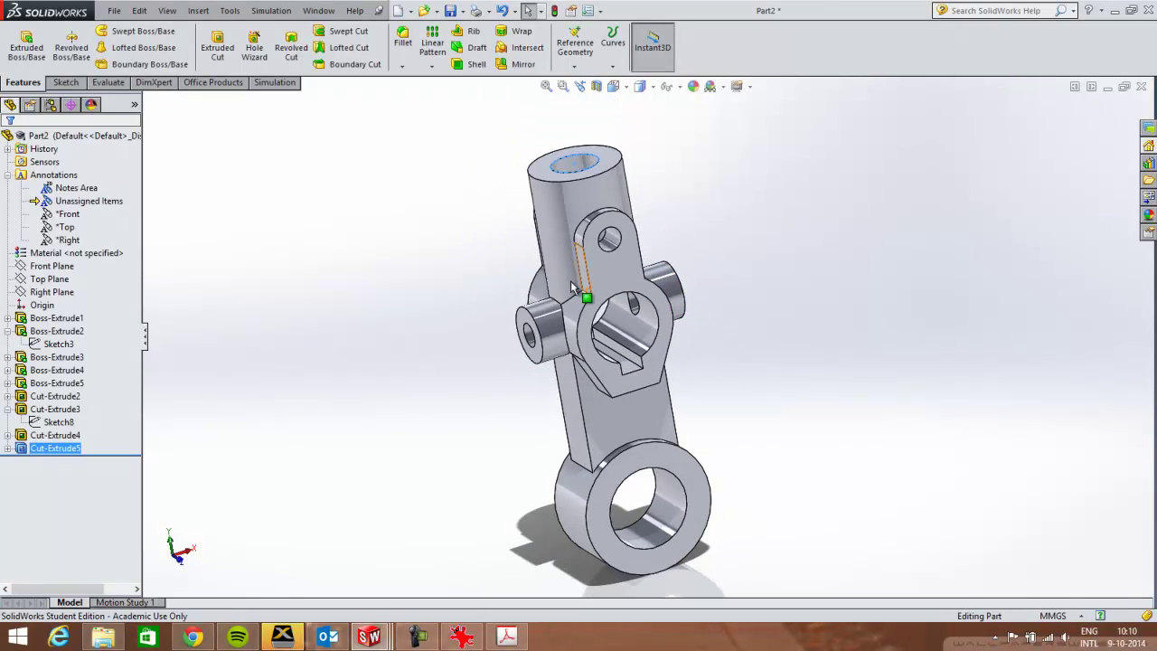
right_click(106, 255)
click(158, 305)
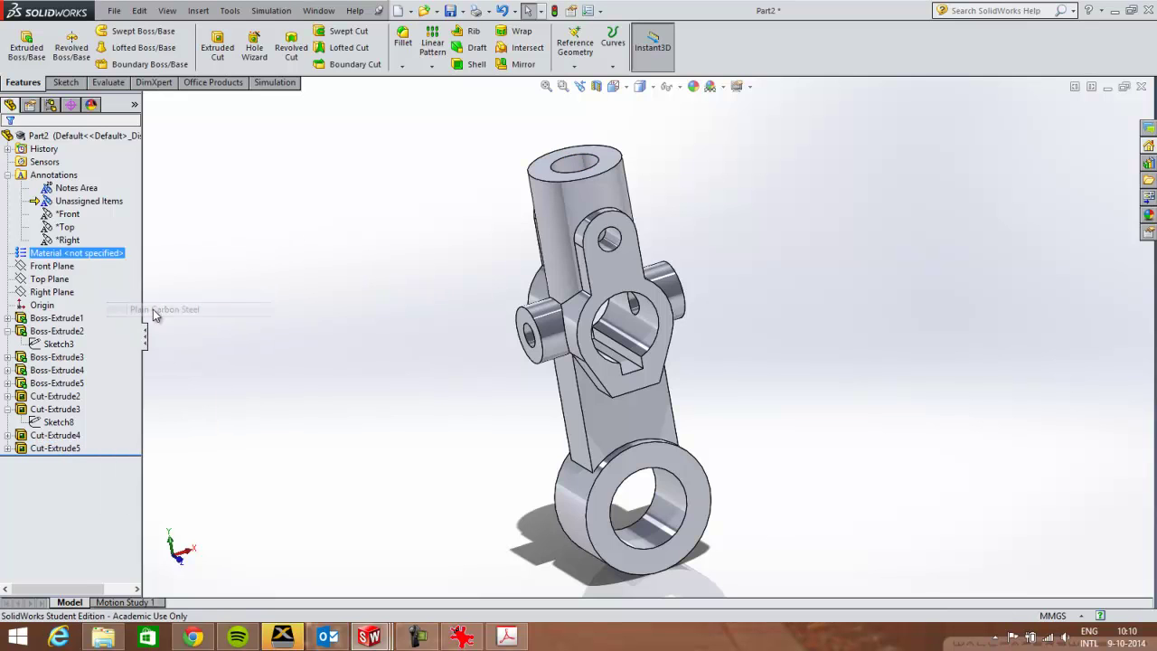
Step: Check the part's mass in the Mass Properties and close the report
click(229, 11)
click(283, 476)
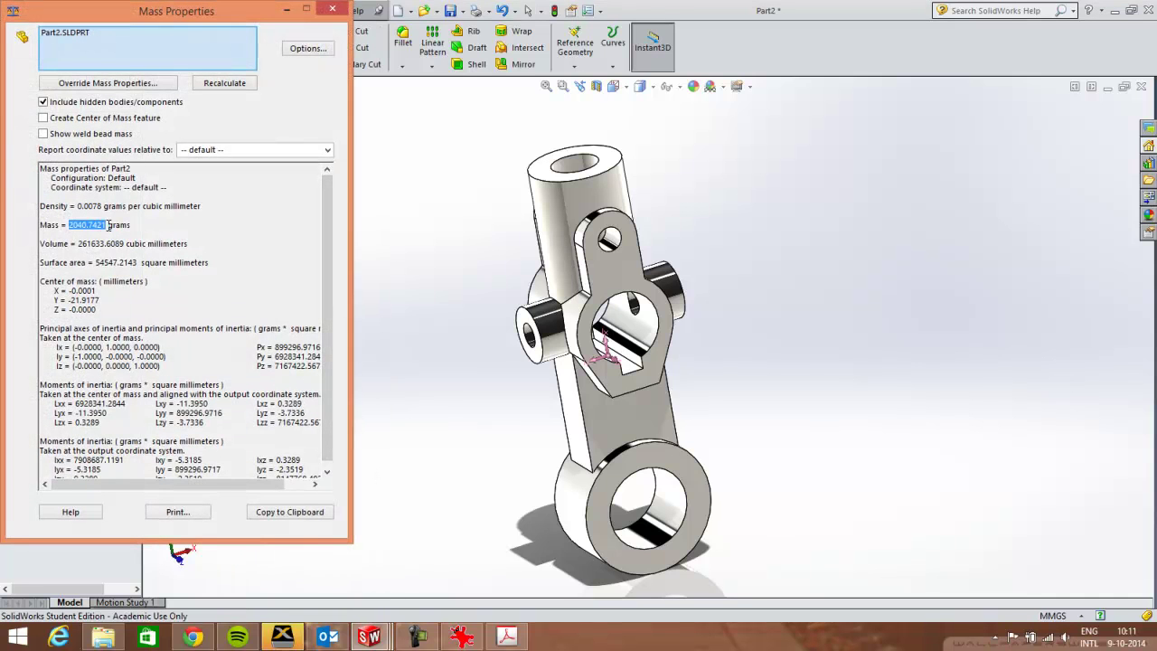
click(327, 11)
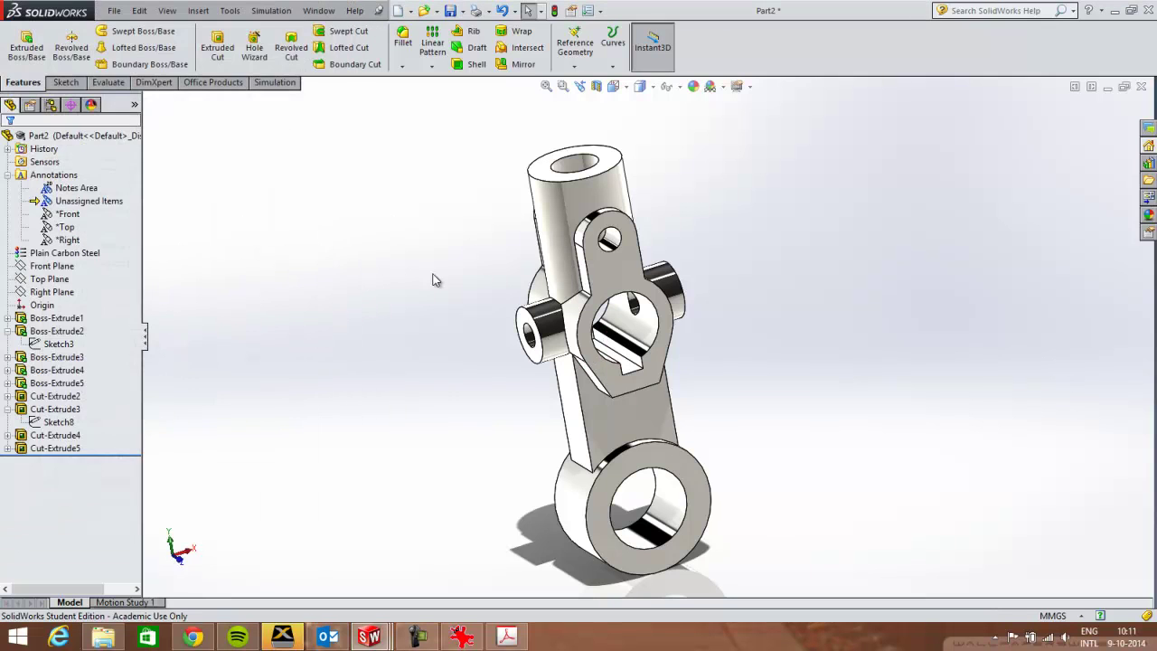
Step: Switch to the Idler Arm PDF in Acrobat, examine its fillet note, side views and isometric view, and return to SolidWorks
mouse_move(466, 309)
middle_down()
mouse_move(478, 276)
mouse_move(459, 207)
mouse_move(410, 294)
middle_up()
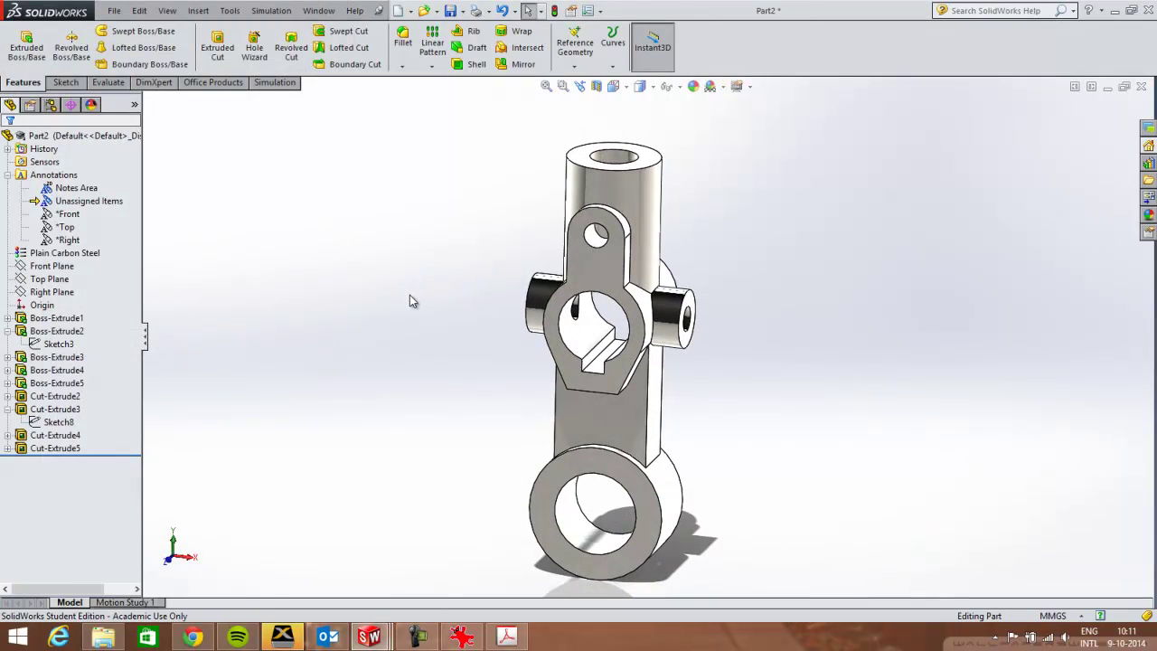
click(505, 637)
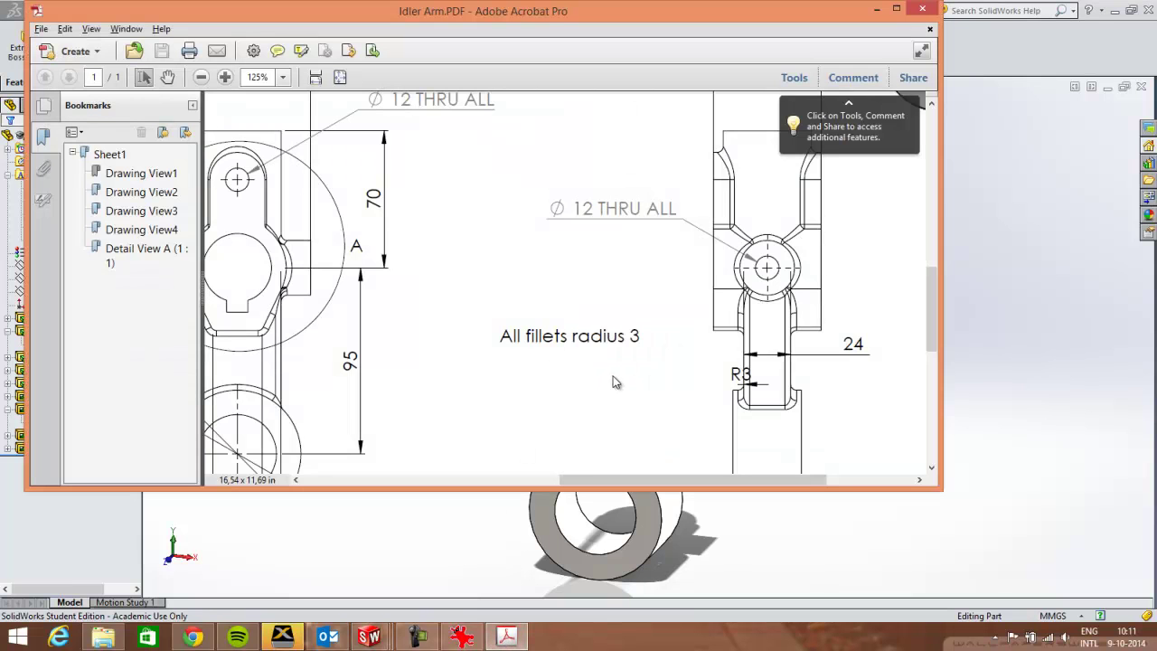
ctrl+scroll(571, 291, down, 3)
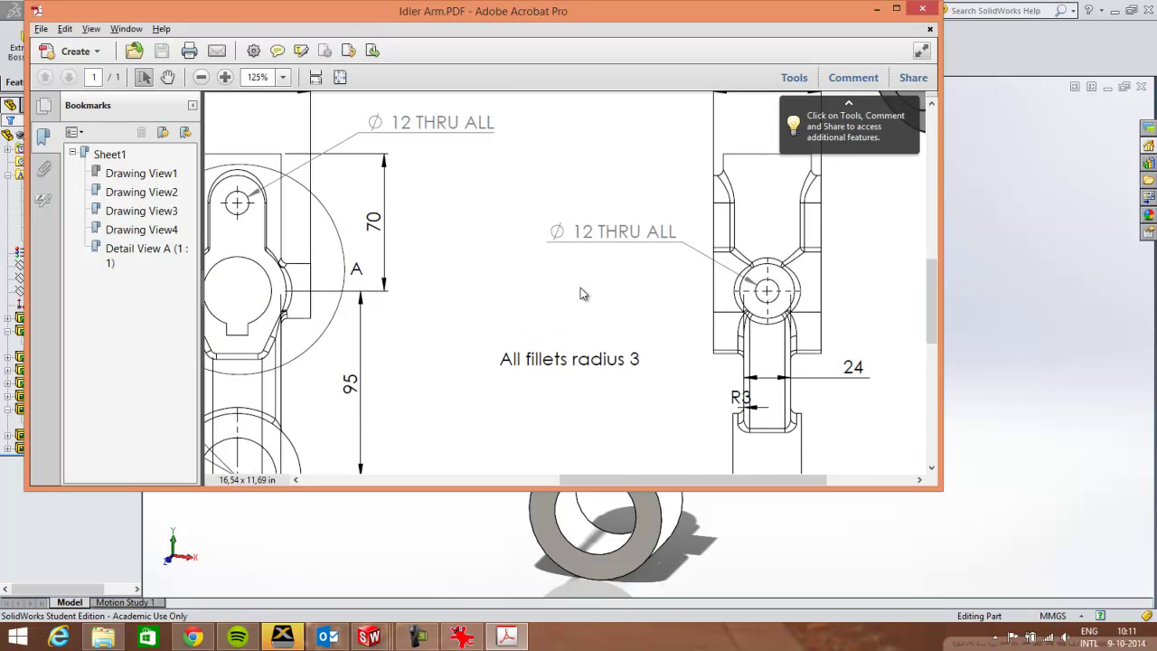
ctrl+scroll(638, 382, down, 2)
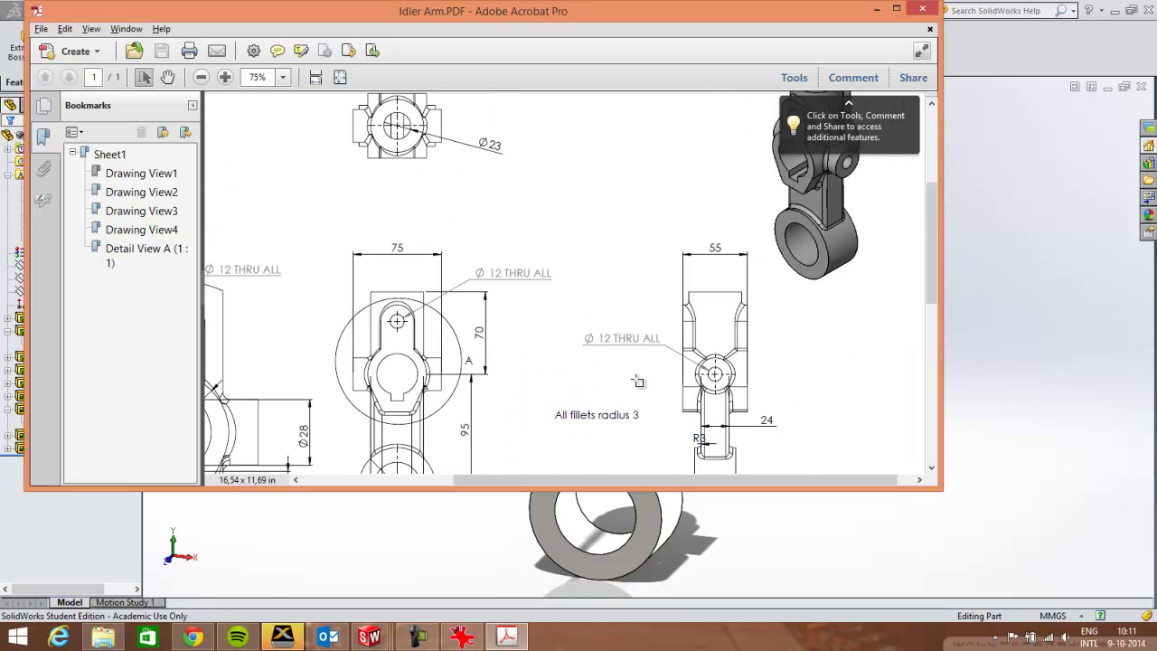
drag(665, 480, 687, 480)
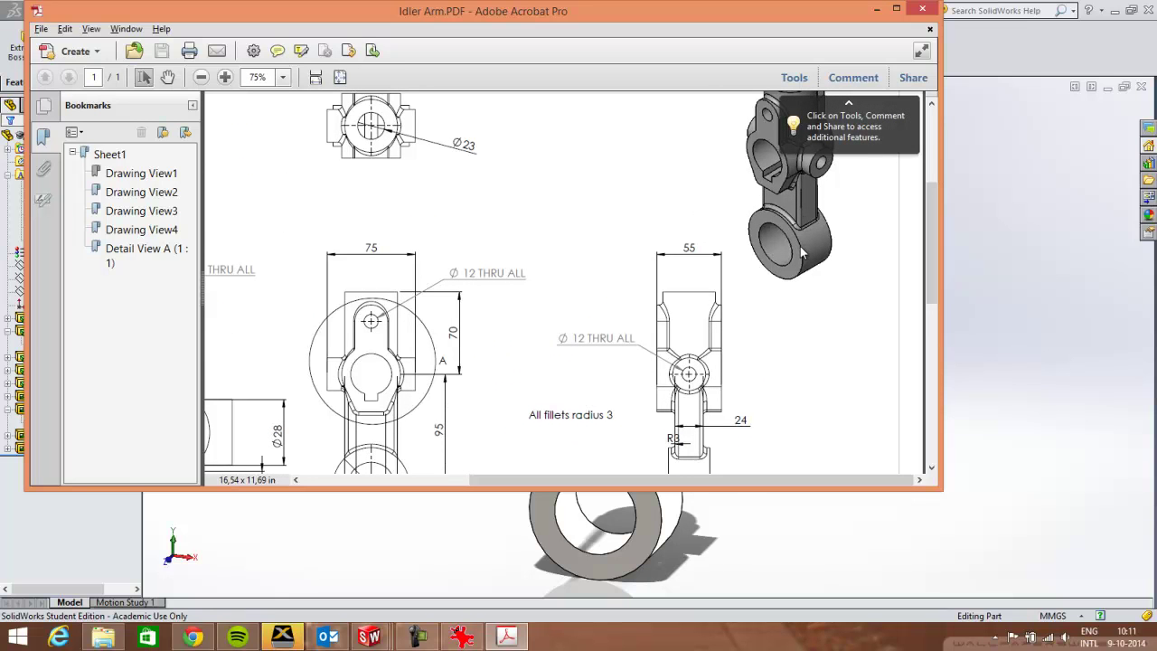
key(alt+Tab)
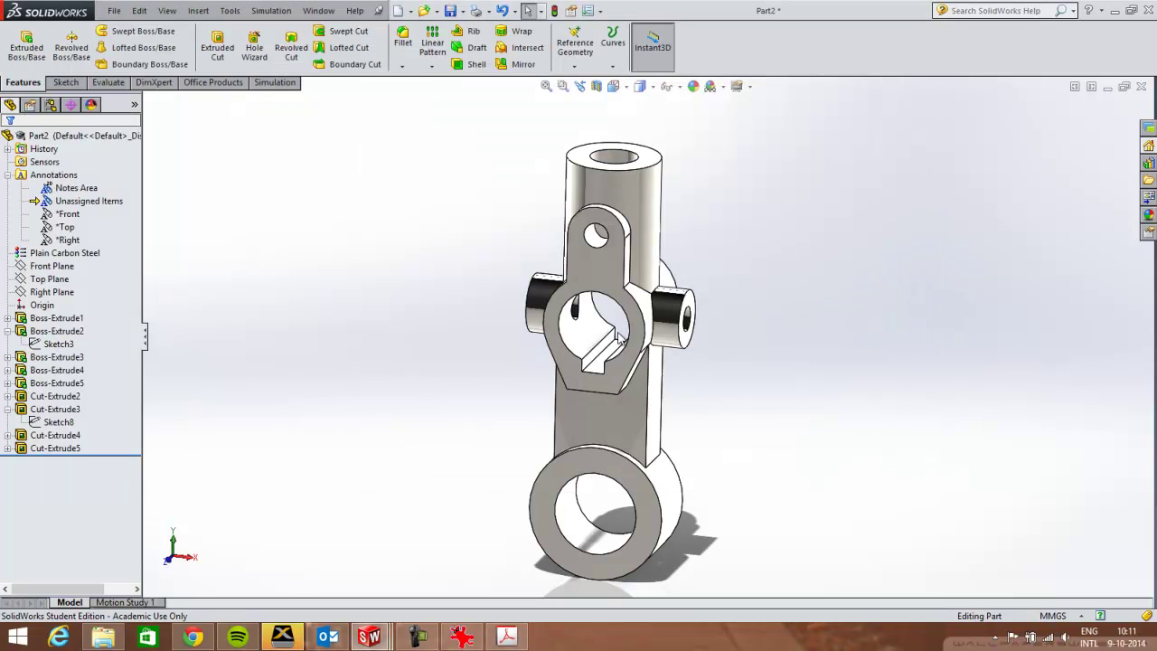
Step: Sketch a corner rectangle on the Top Plane from the origin, extending beyond the part's front and side
mouse_move(669, 364)
middle_down()
mouse_move(623, 366)
mouse_move(649, 372)
middle_up()
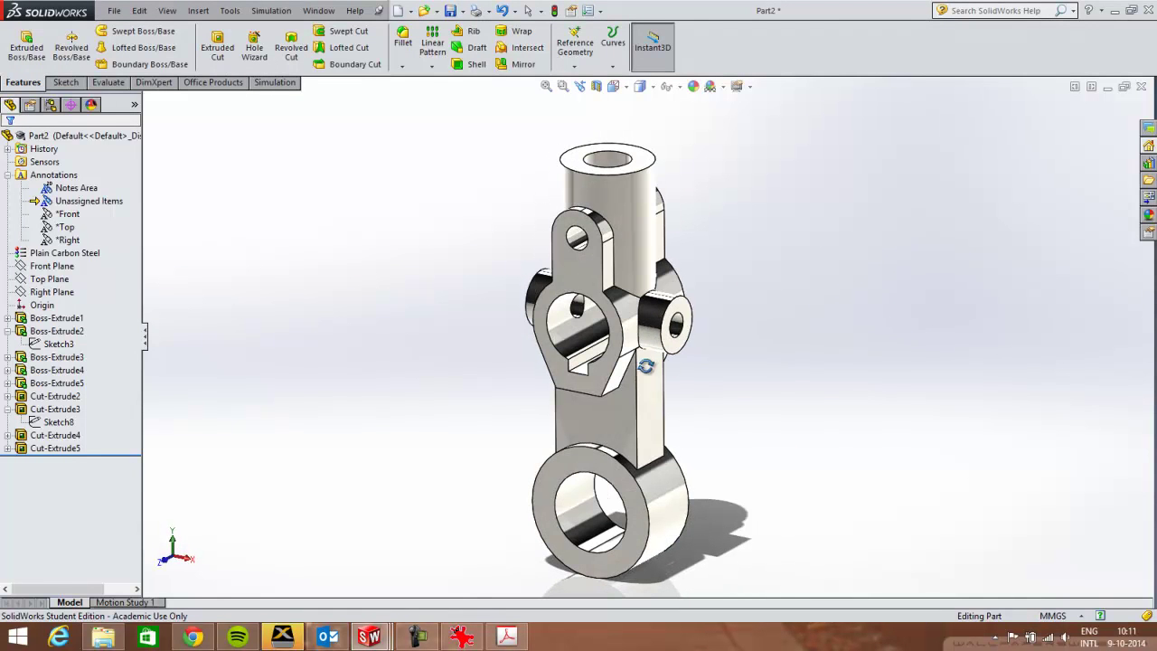
click(54, 280)
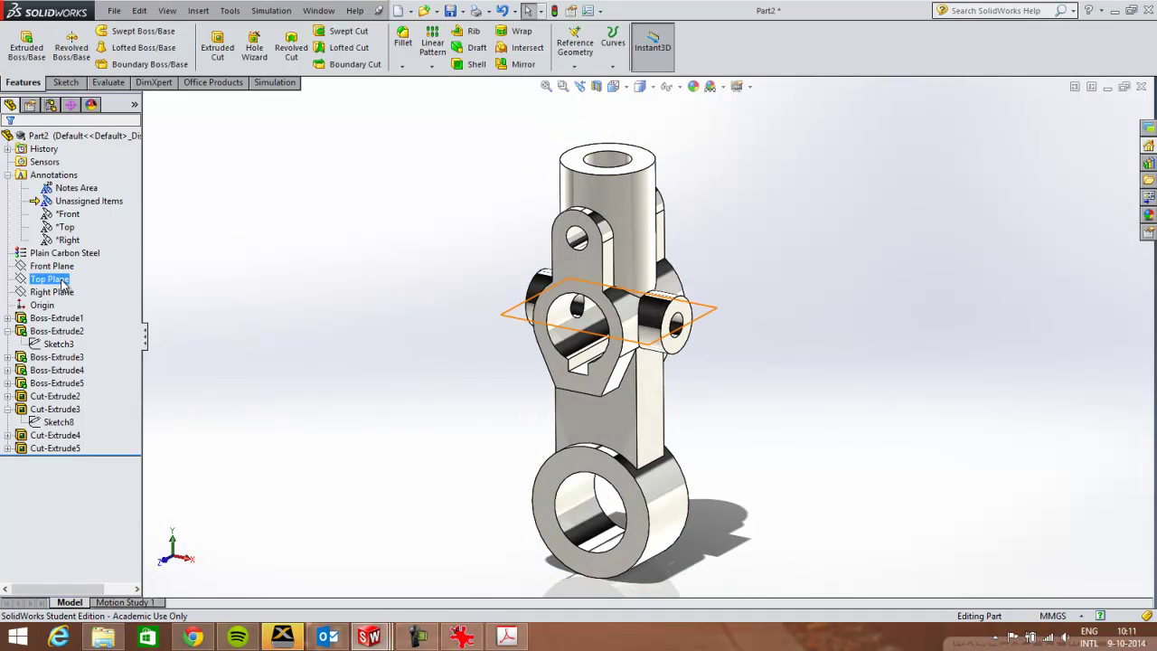
click(63, 82)
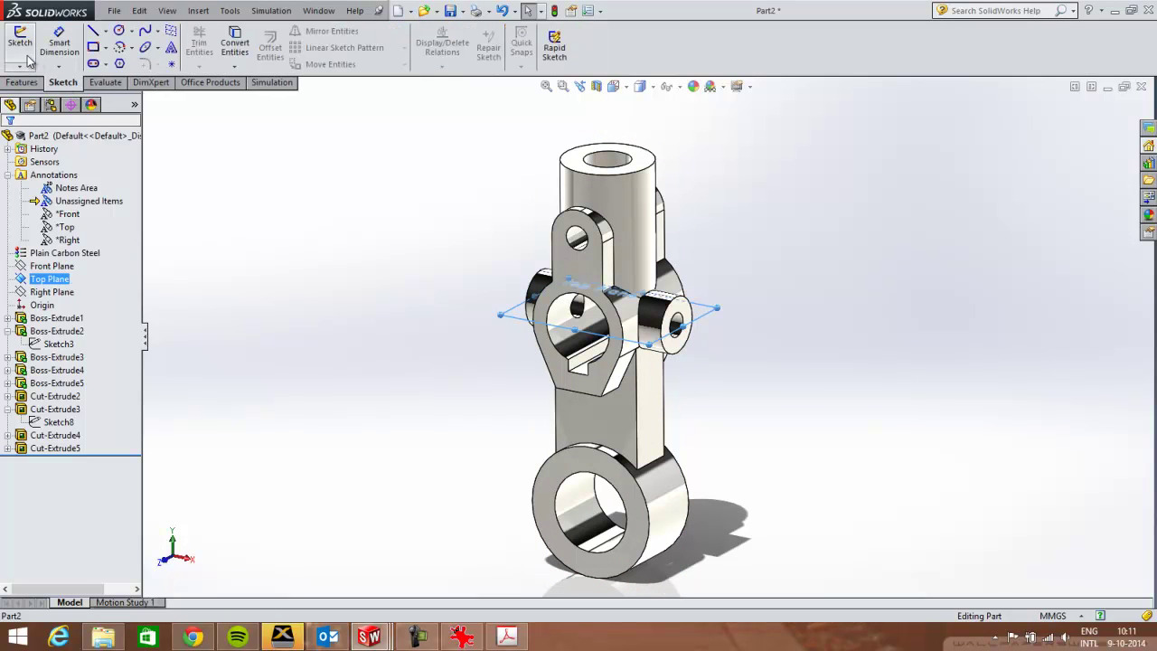
click(28, 60)
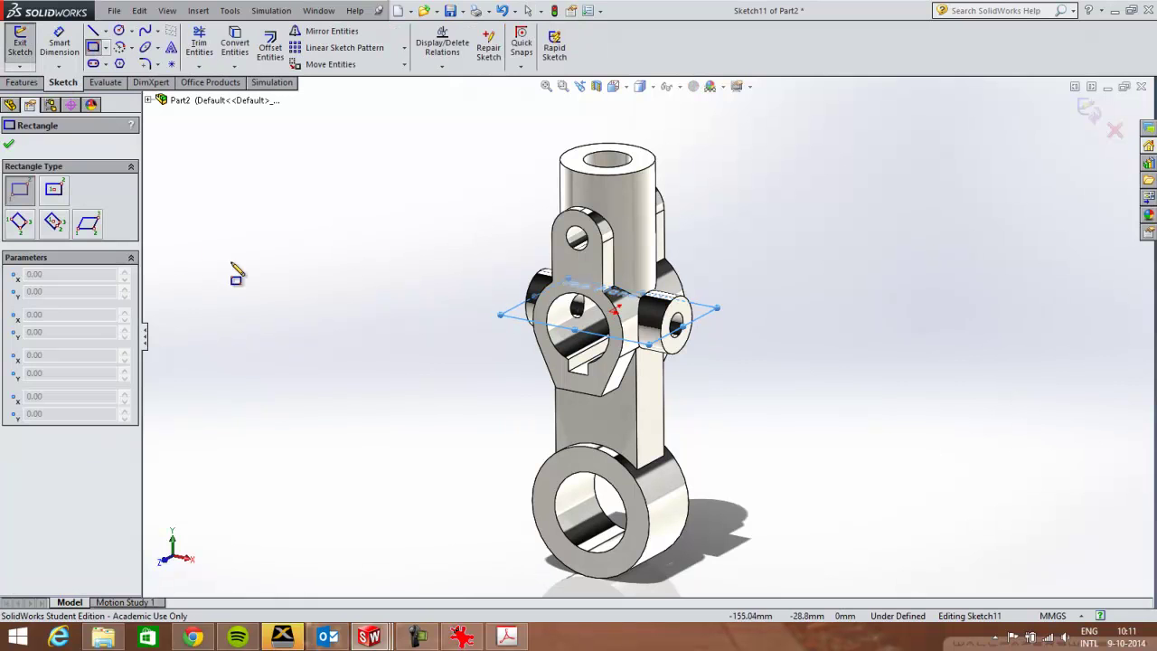
mouse_move(611, 312)
mouse_down()
mouse_move(692, 443)
mouse_move(685, 427)
mouse_up()
Step: Cut away the material outside the rectangle with an extruded cut, Through All in both directions and with the cut side flipped
click(21, 83)
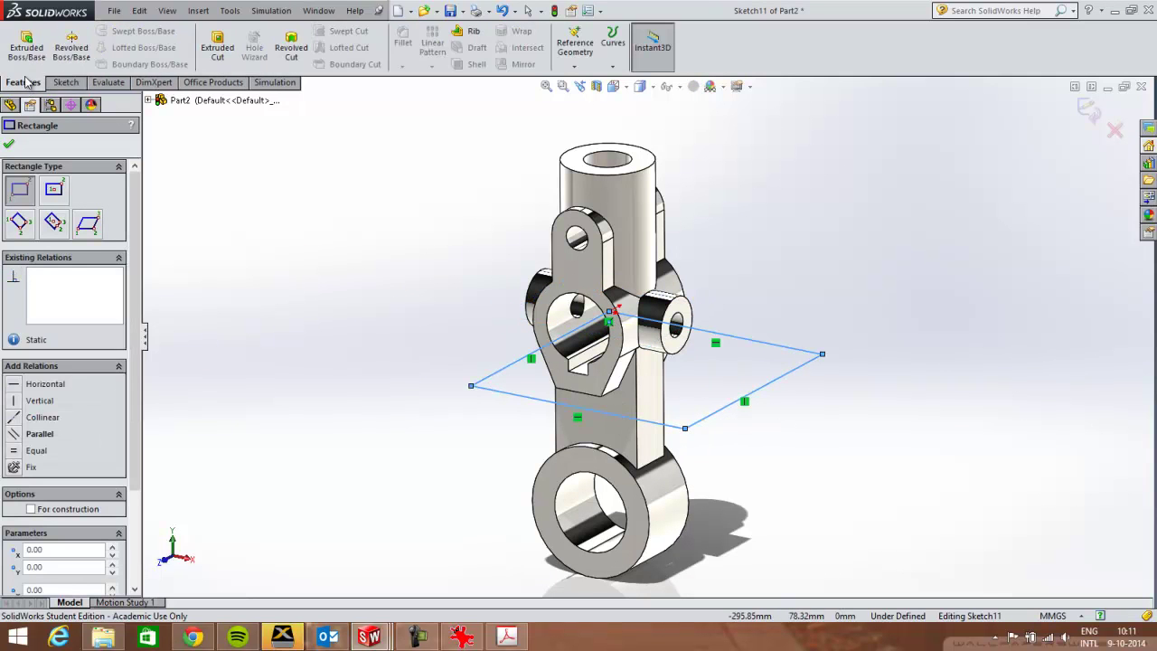
click(224, 49)
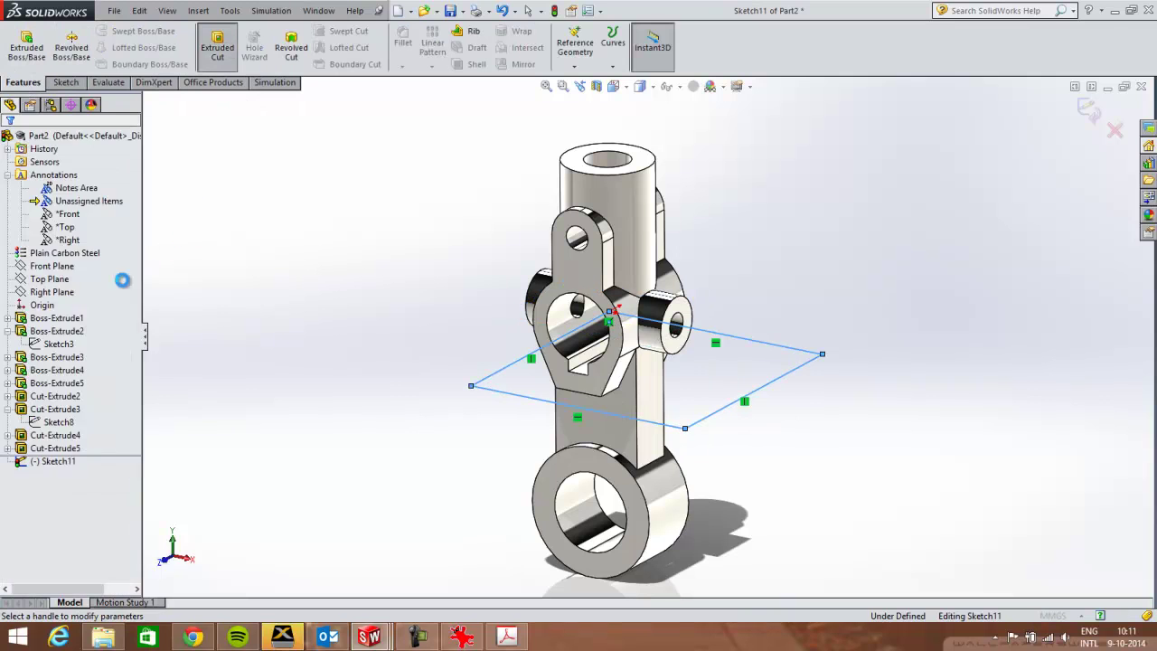
click(85, 227)
click(81, 257)
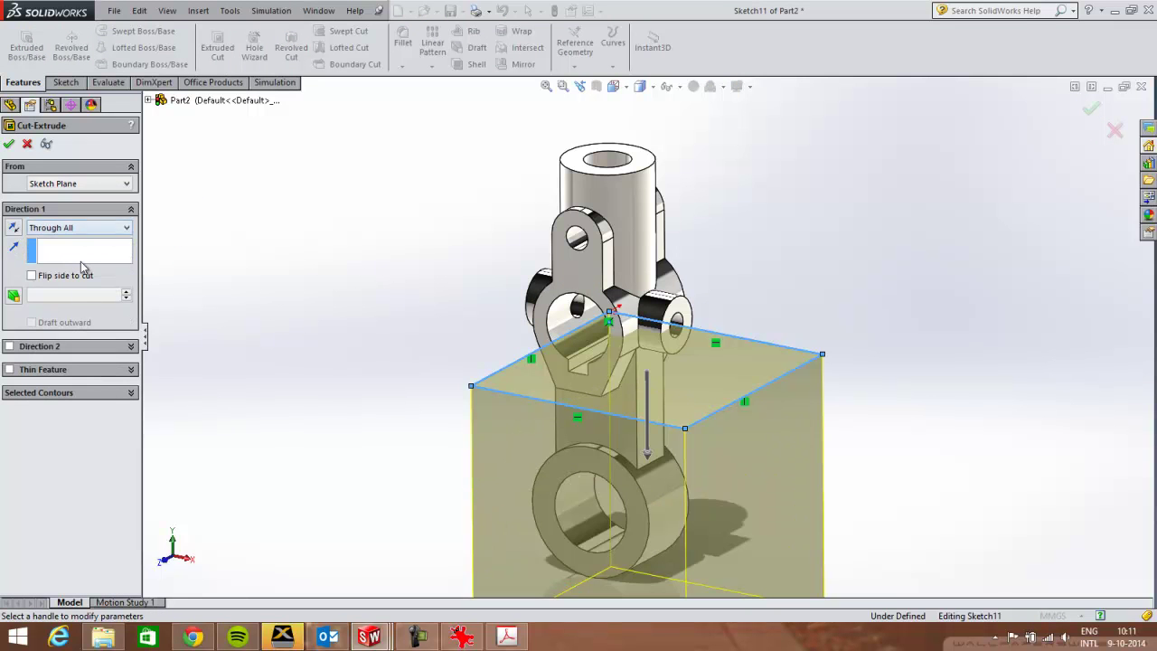
click(10, 346)
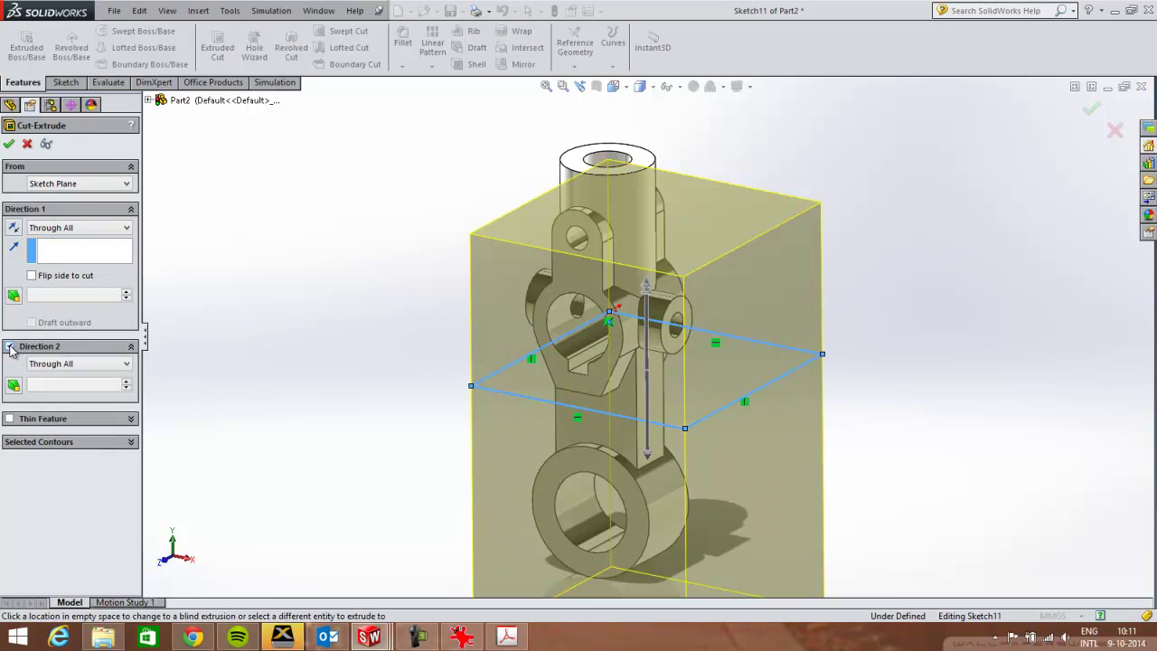
click(52, 279)
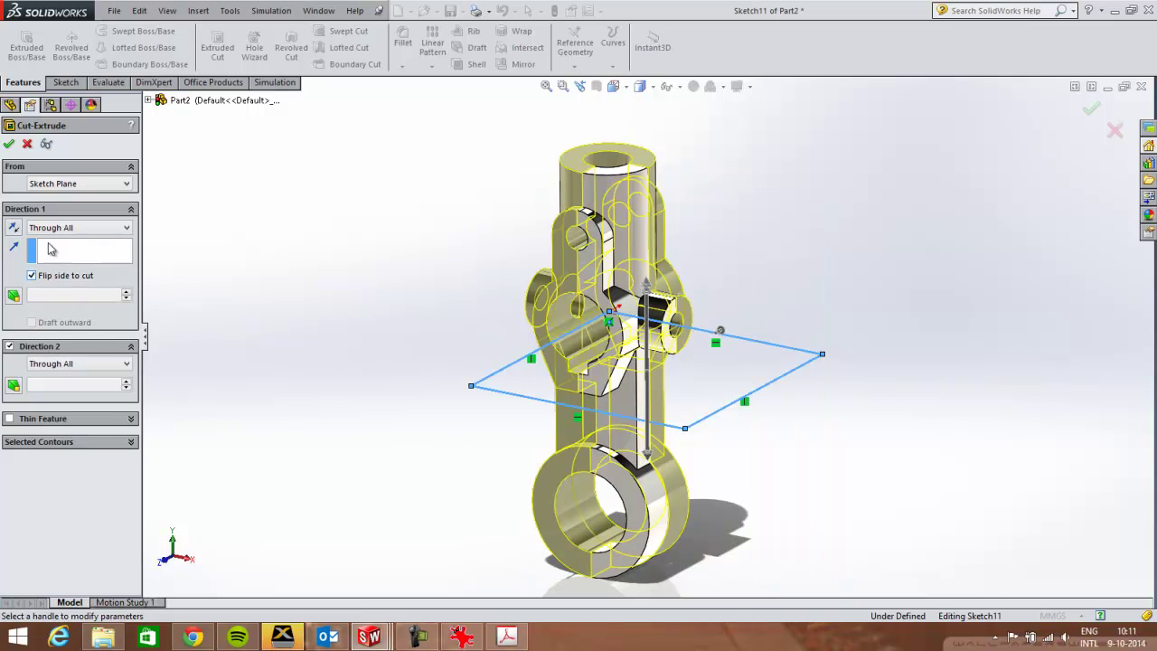
click(9, 145)
Step: Set up a 3 mm constant-size fillet with full preview on the edge where the upper lug meets the vertical cylinder
middle_drag(713, 367, 733, 311)
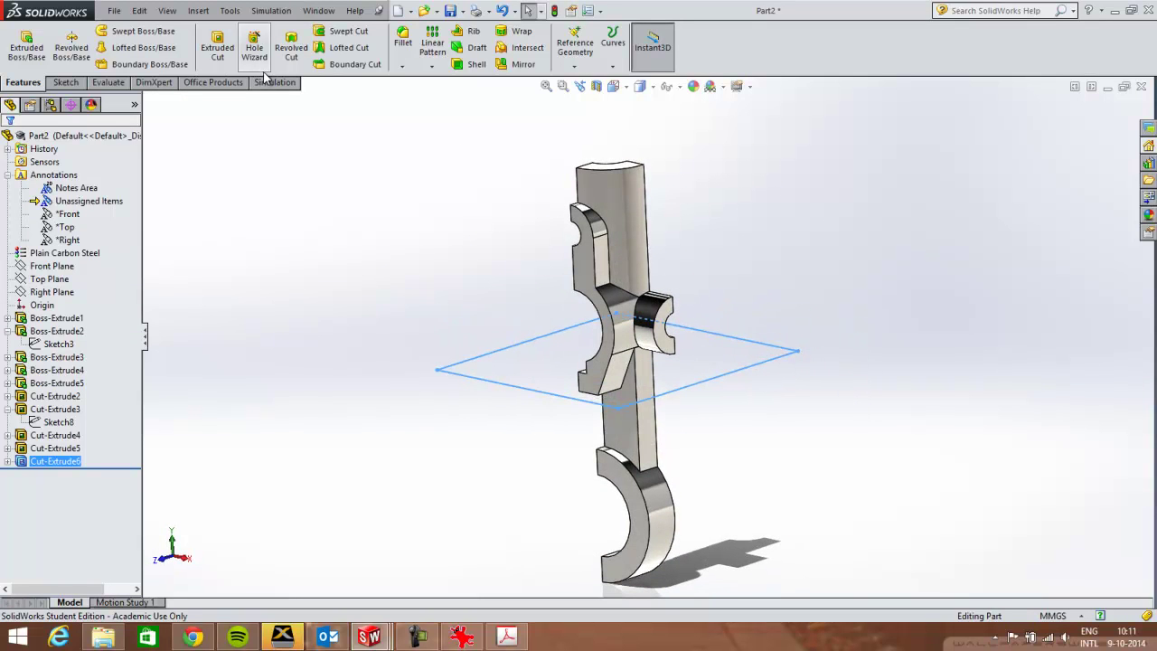
click(402, 40)
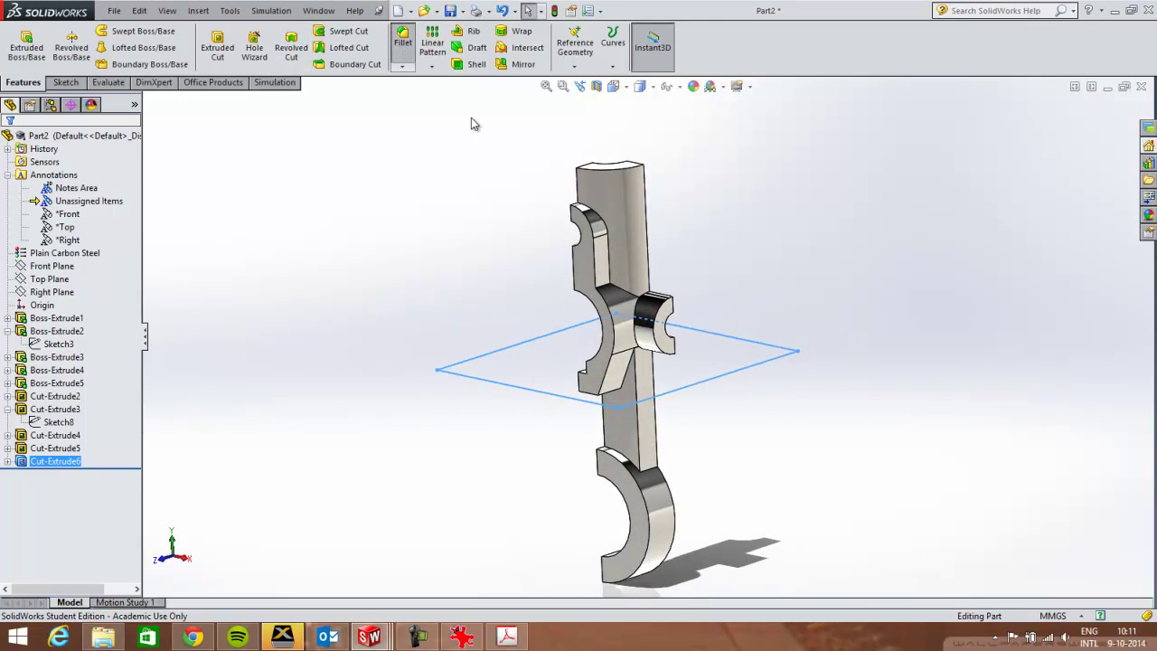
scroll(609, 271, down, 2)
click(608, 269)
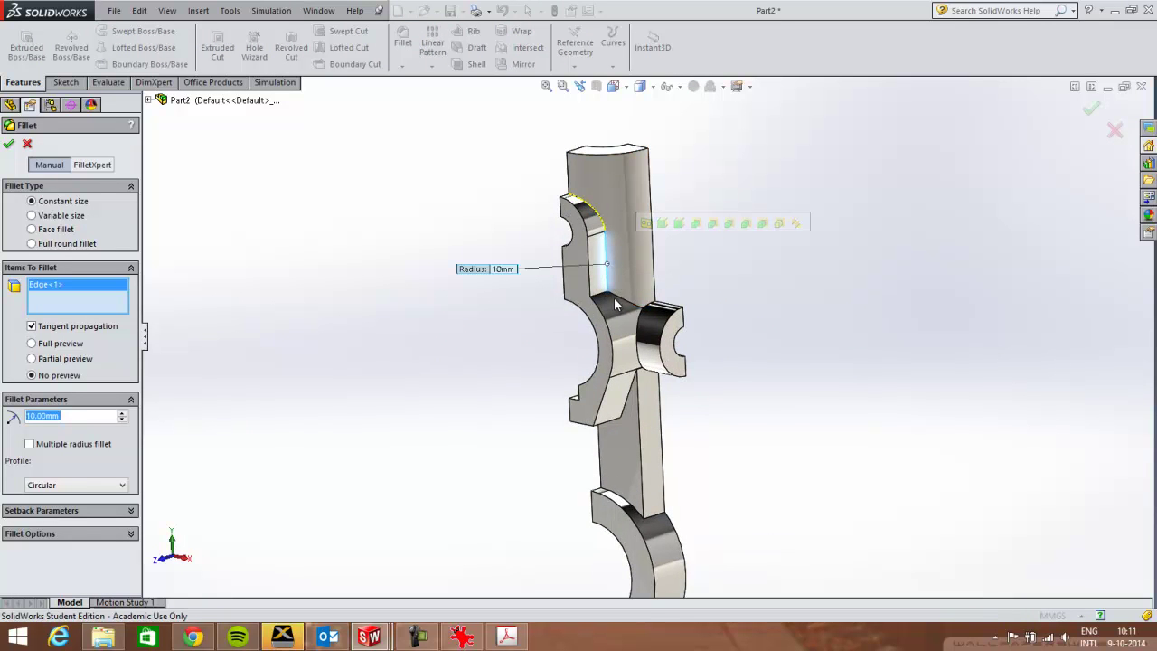
click(51, 346)
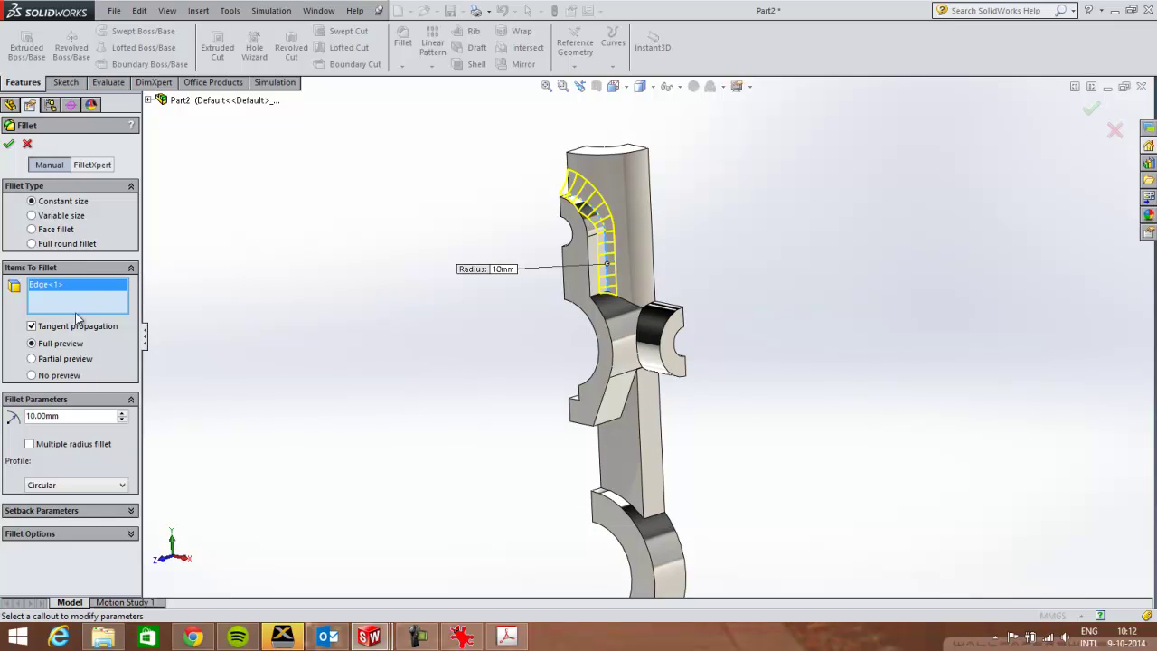
text(3)
key(Return)
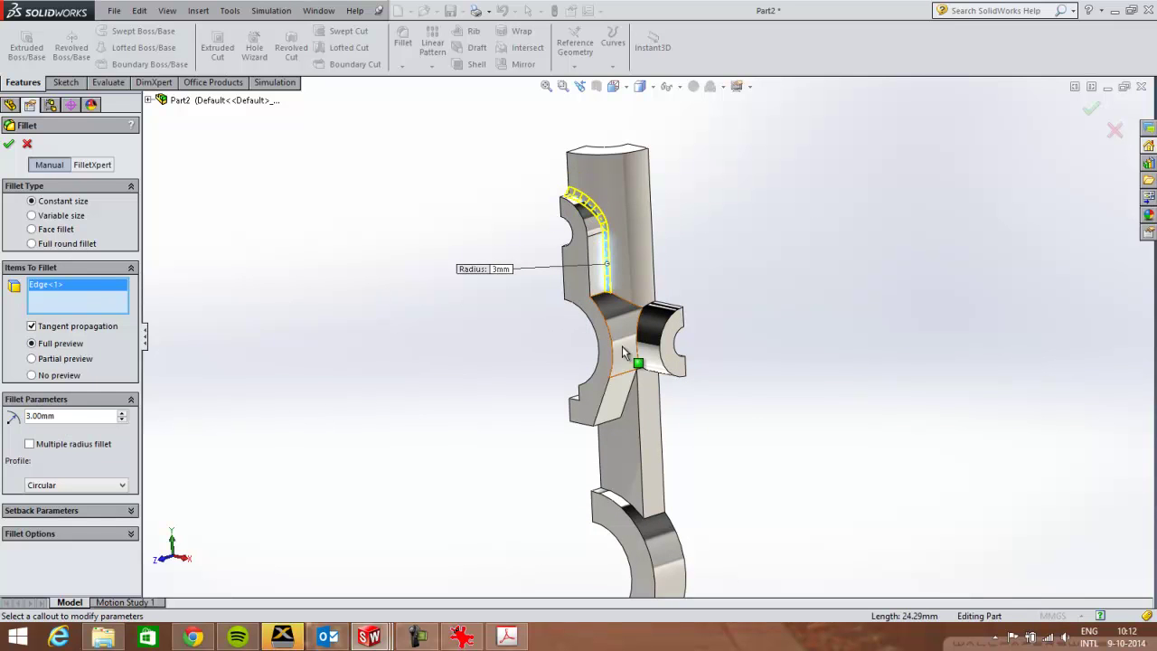
Step: Add the hub's upper junction edges and the edges around the base of the side boss to the fillet selection
middle_drag(623, 349, 632, 371)
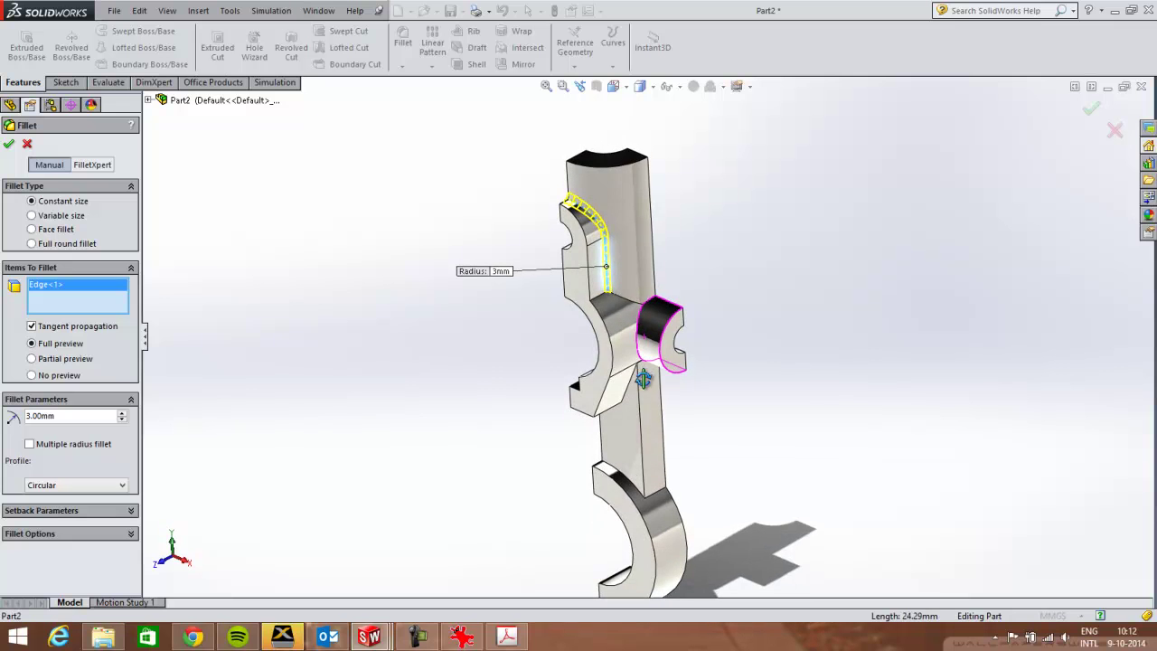
click(617, 301)
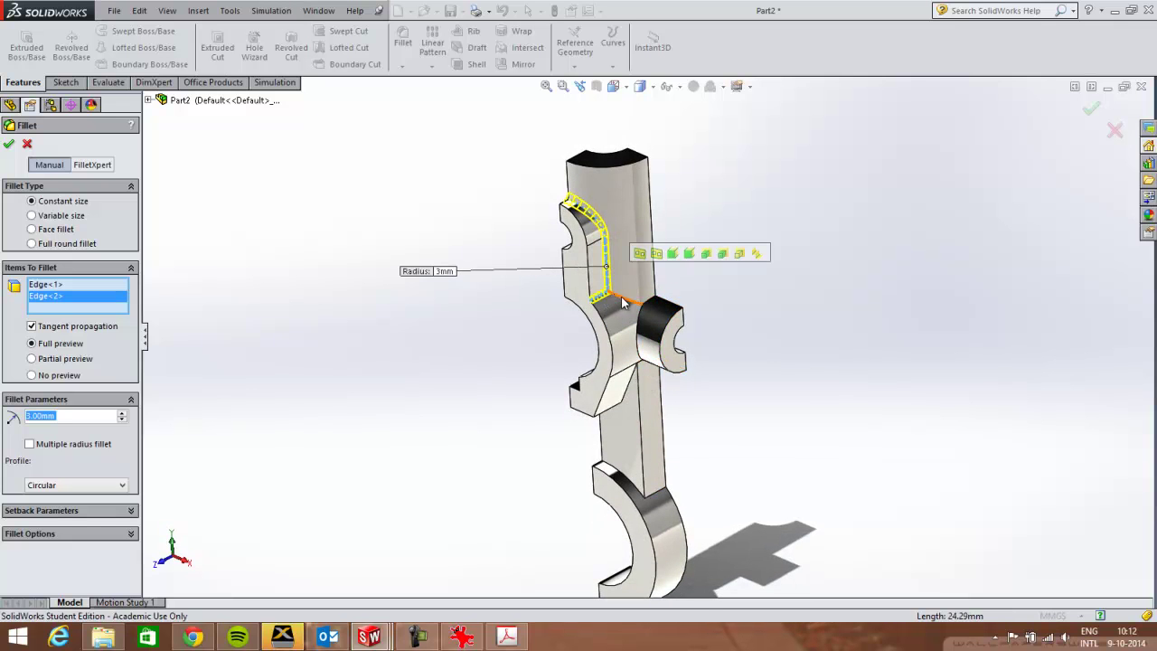
click(640, 312)
click(654, 305)
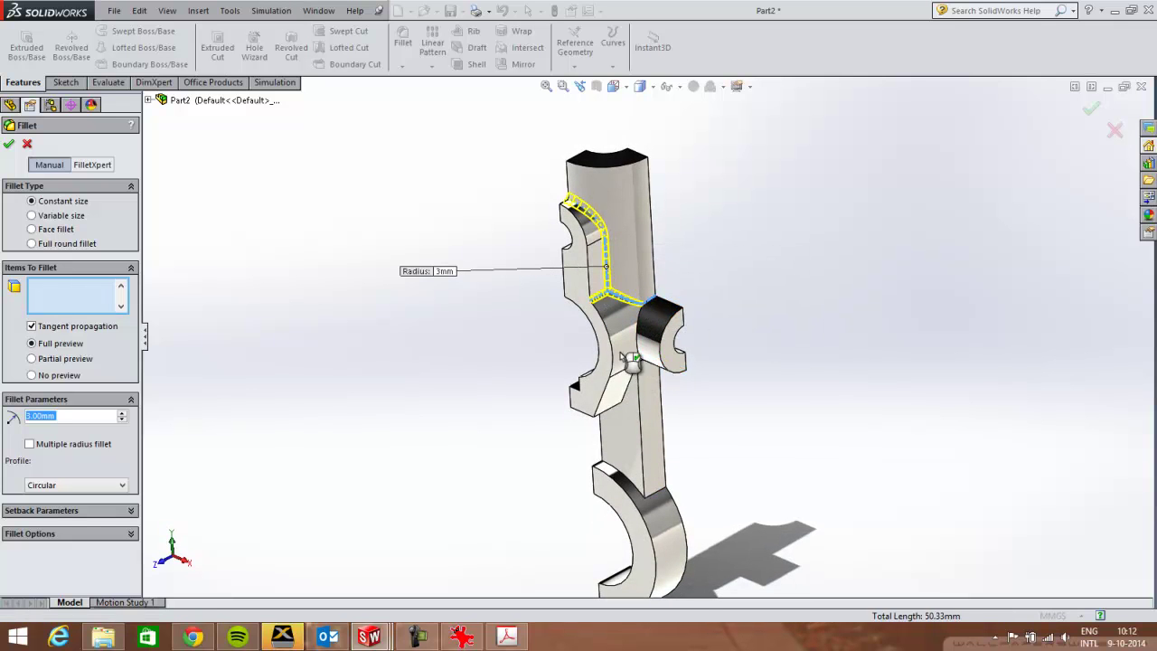
click(641, 352)
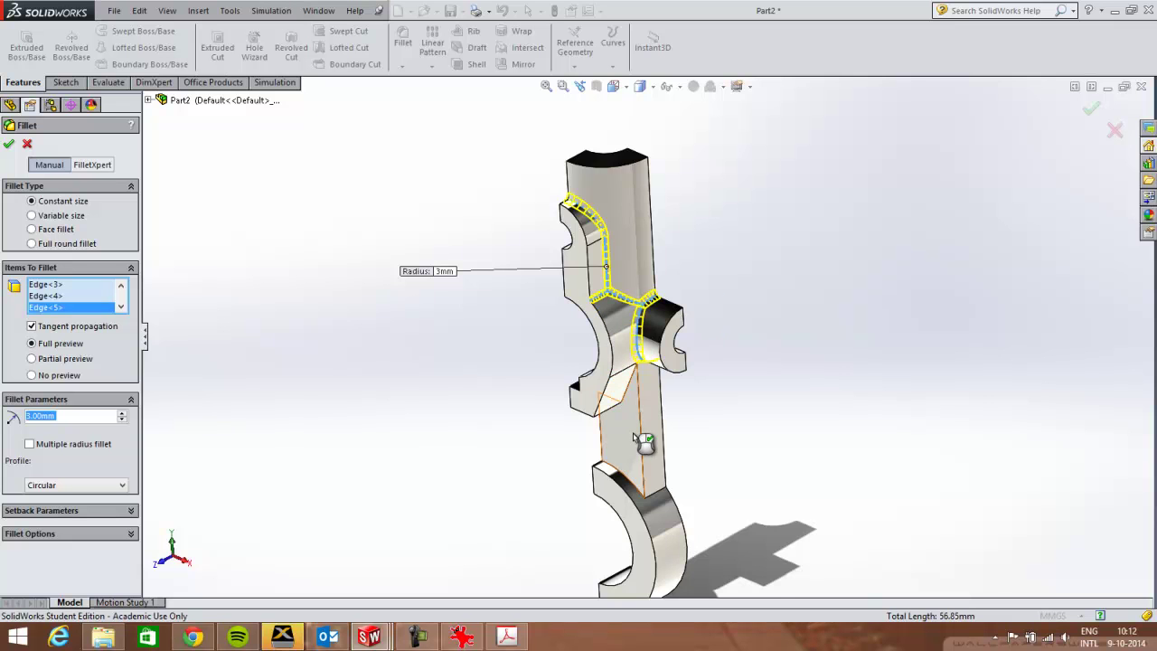
Step: Try adding the edges beneath the side boss, along the hub's sloped face and down the arm to the fillet selection
middle_drag(640, 440, 658, 384)
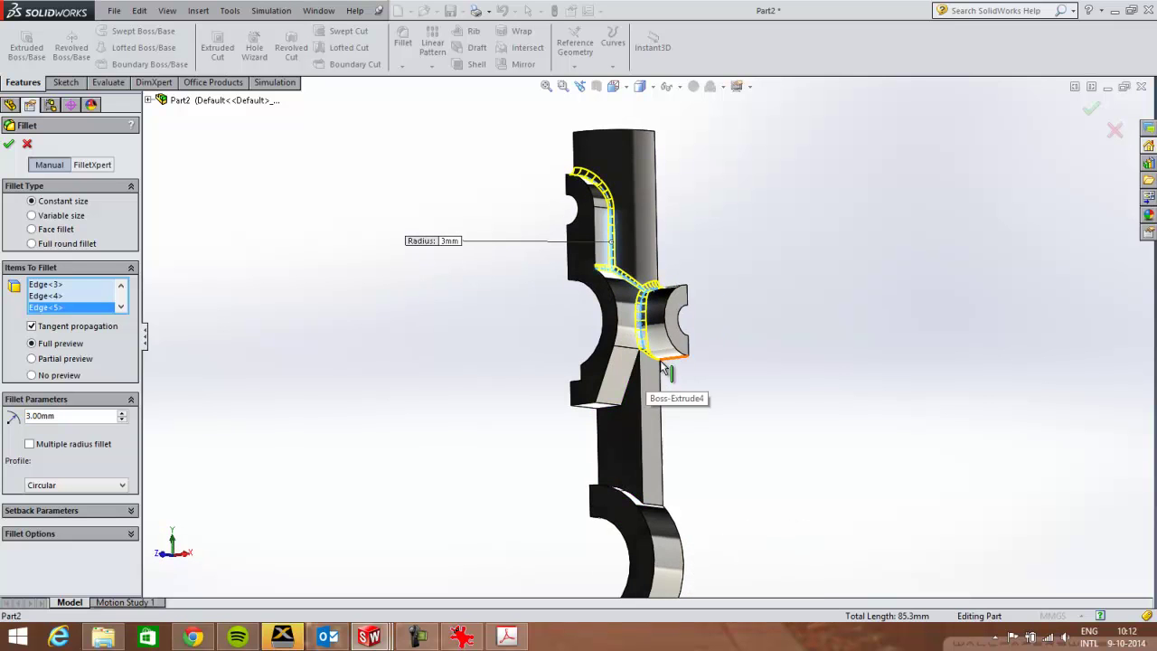
click(659, 371)
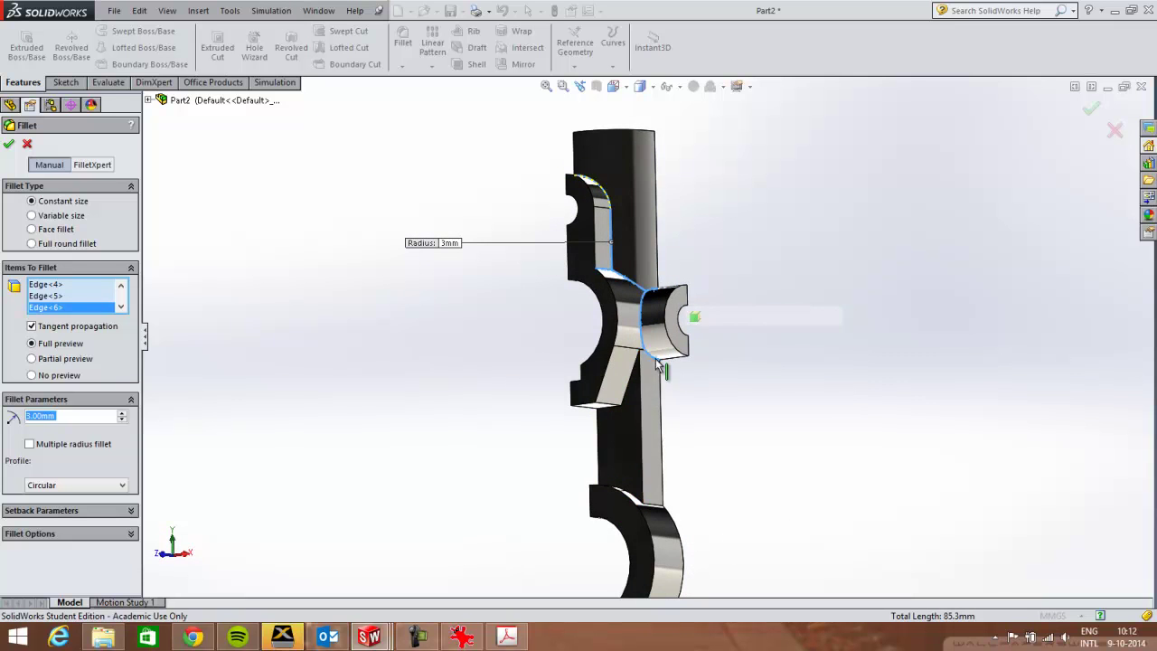
click(627, 396)
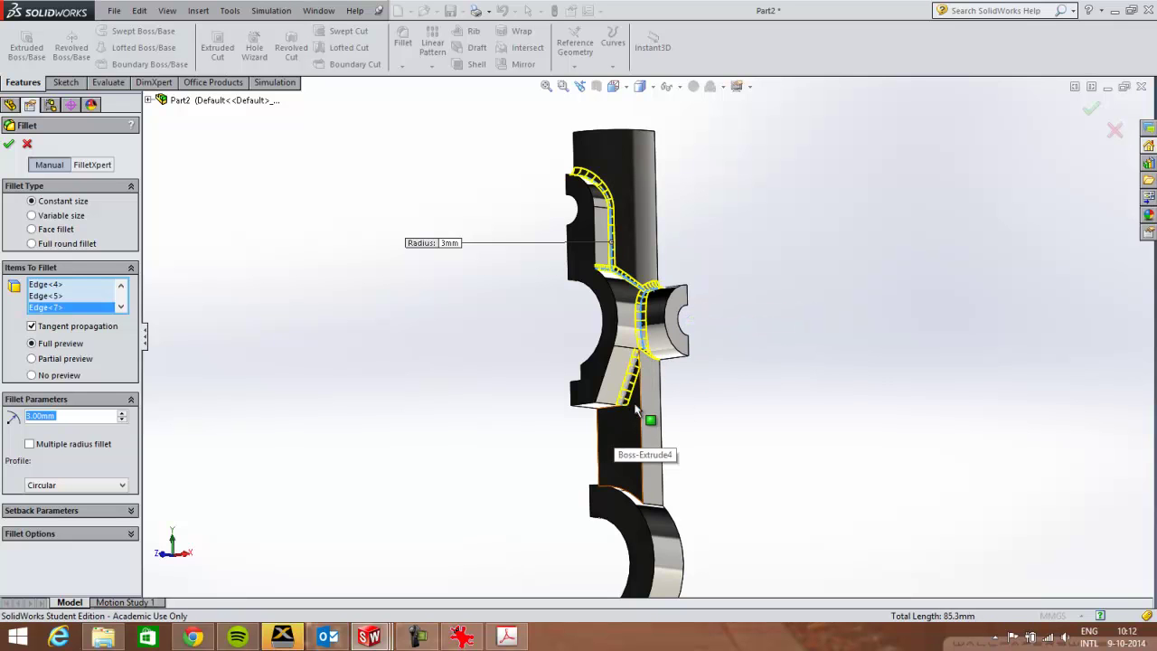
click(641, 409)
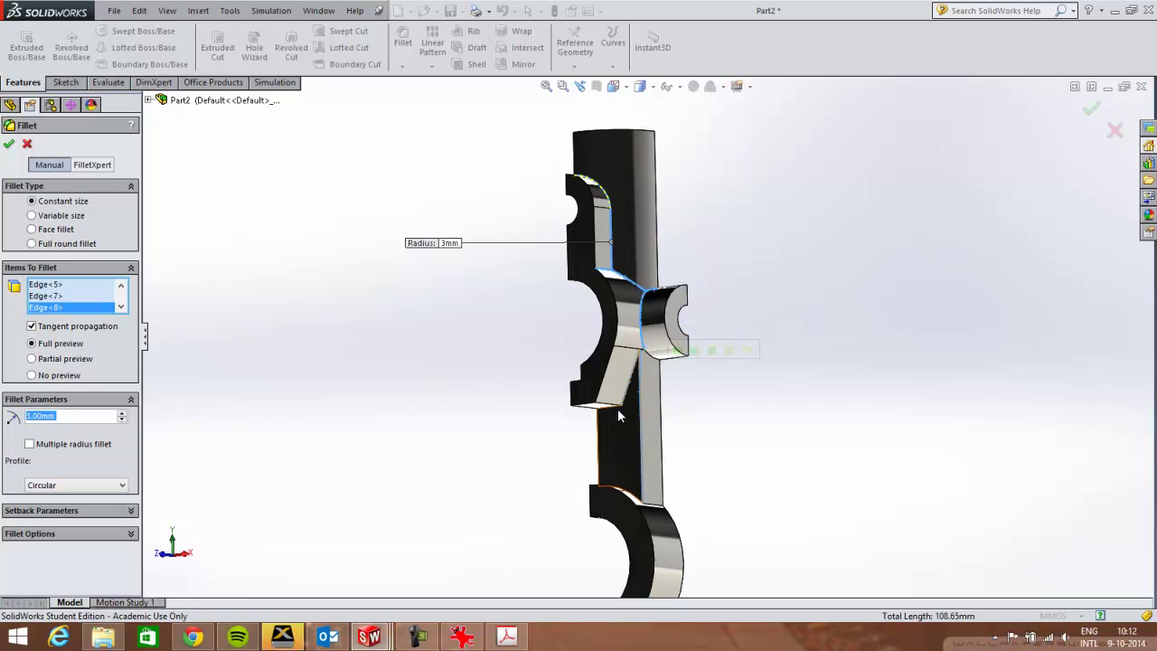
click(620, 409)
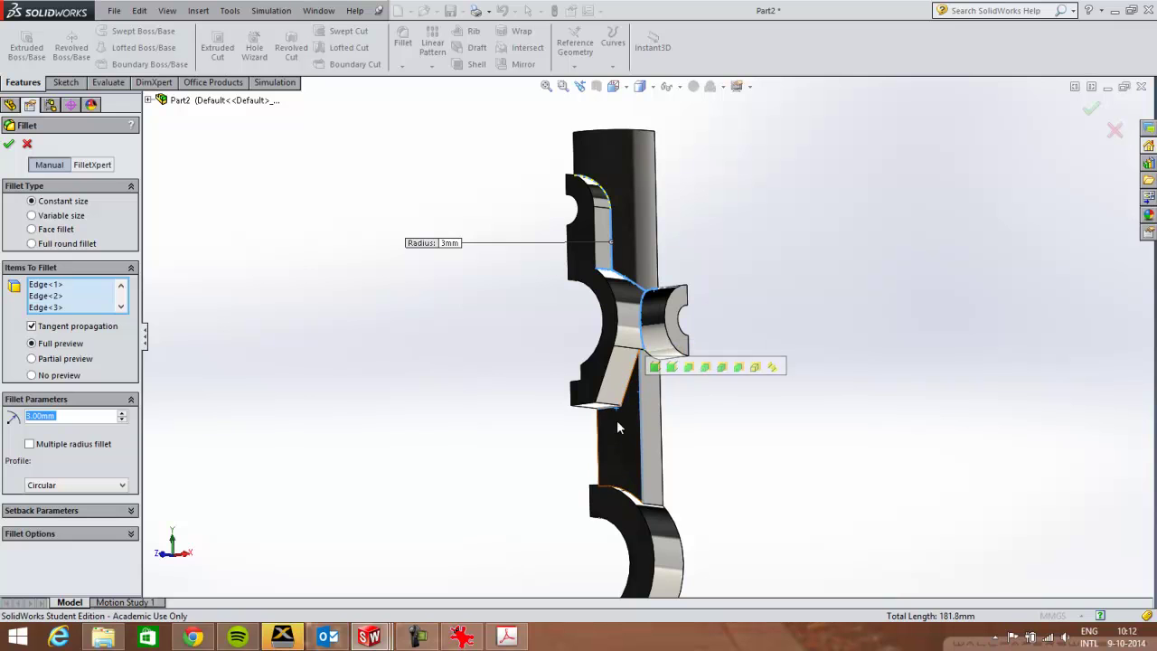
click(614, 424)
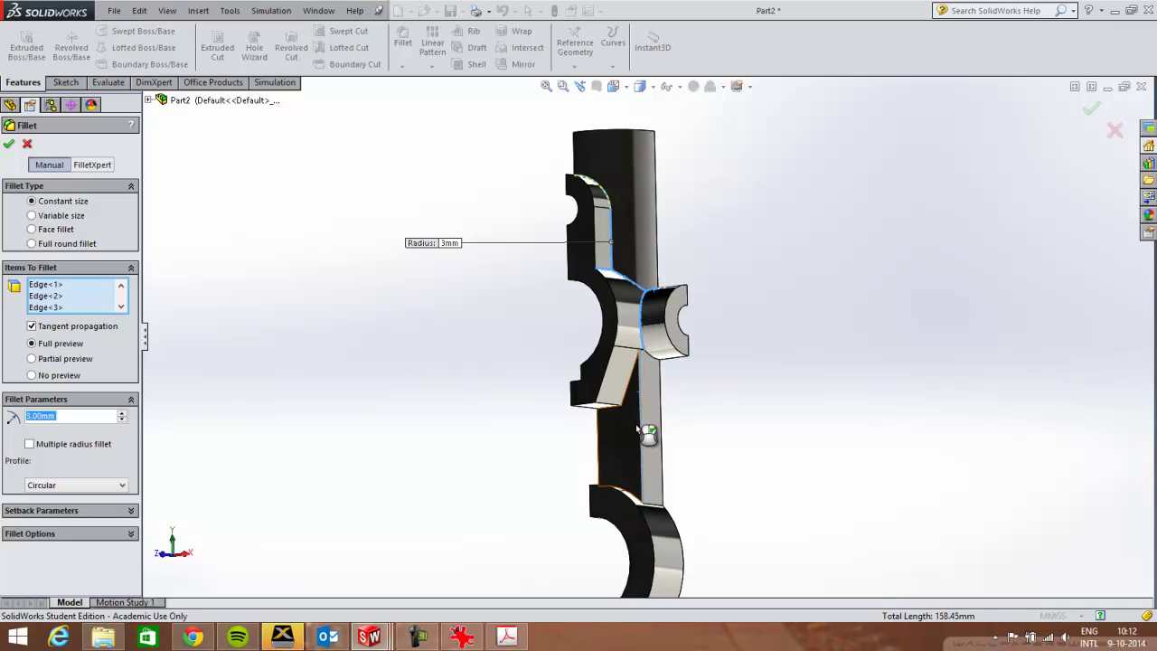
click(651, 439)
scroll(635, 371, down, 5)
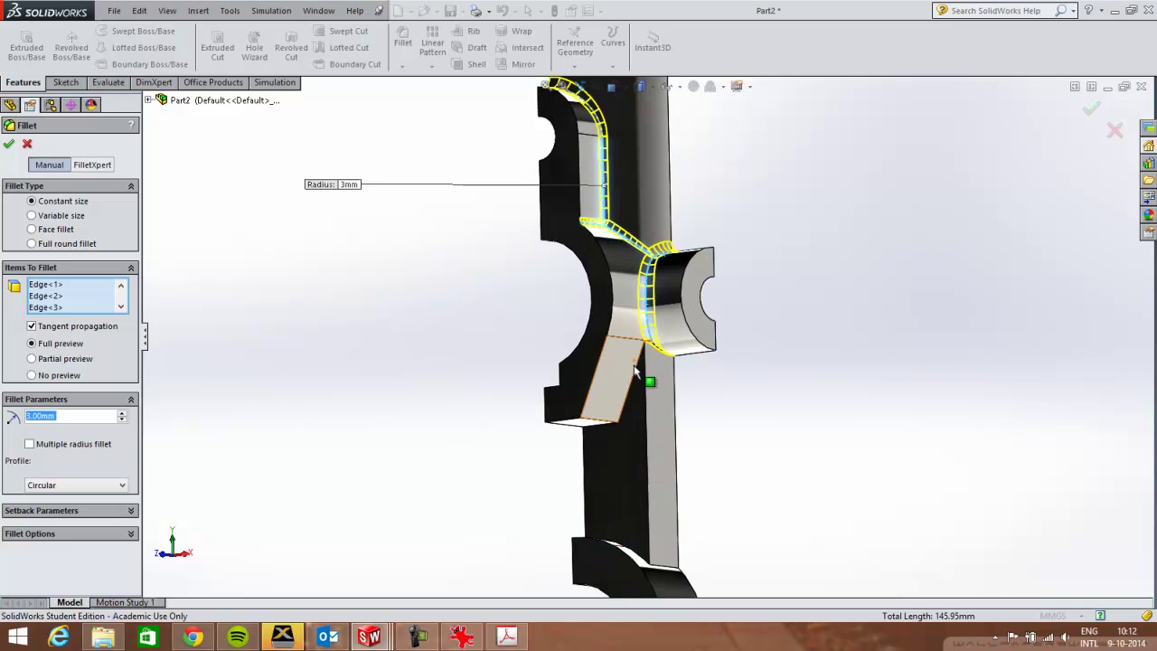
Step: Add the edges where the arm meets the lower ring to the fillet and remove the side boss edges from it
click(622, 551)
click(665, 569)
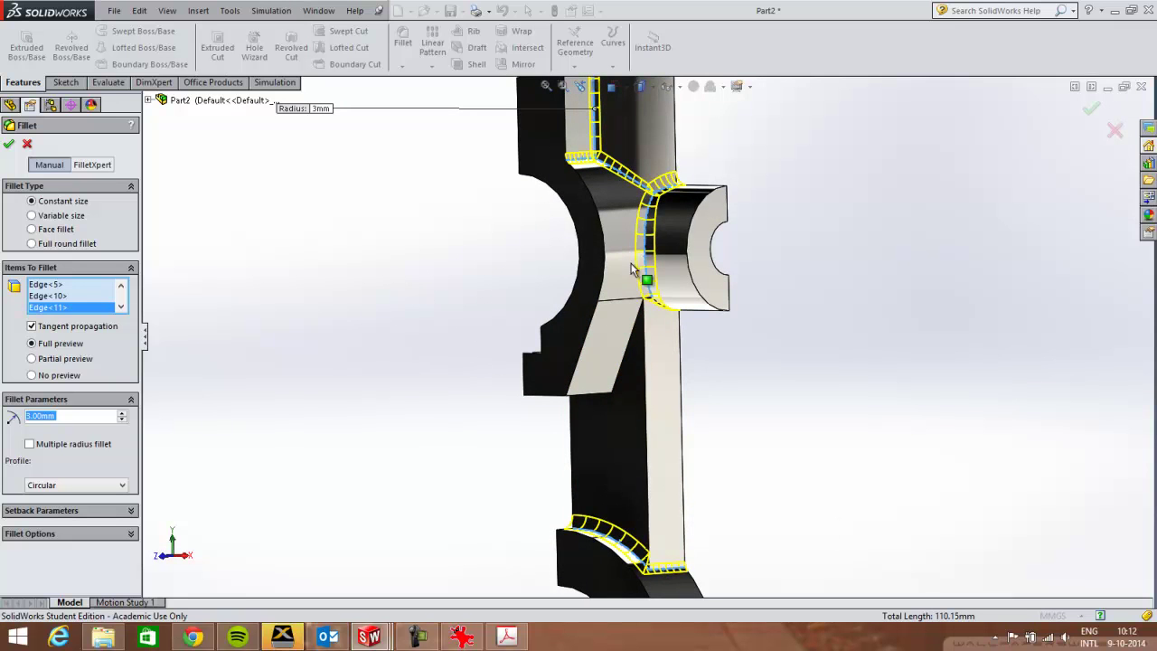
click(662, 194)
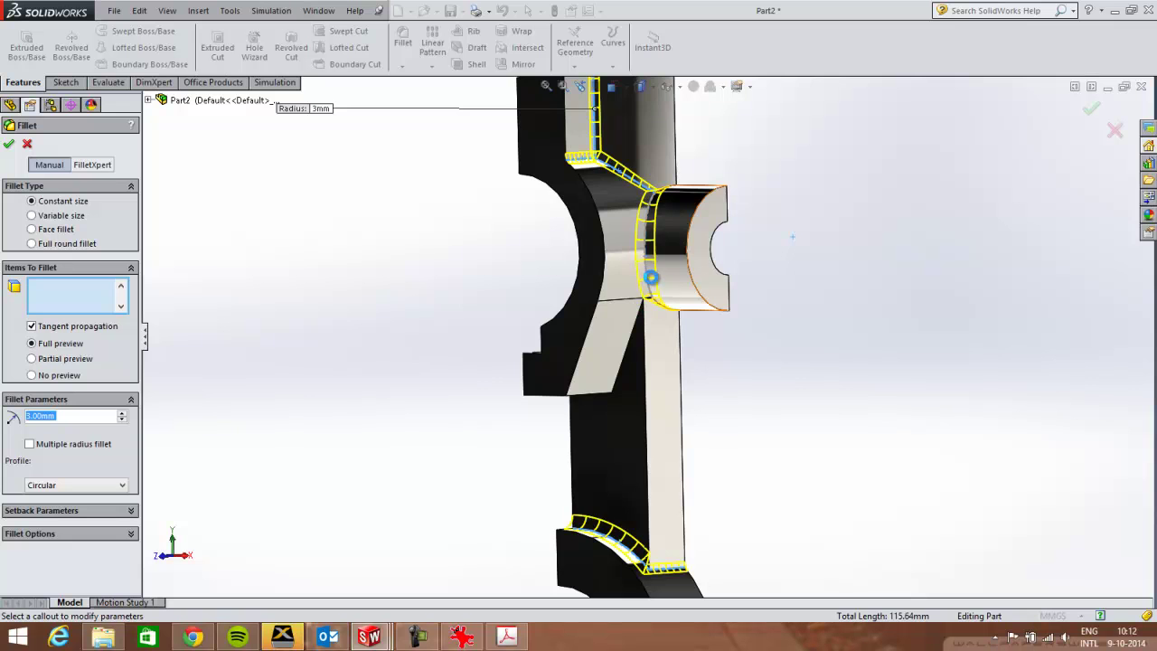
click(655, 280)
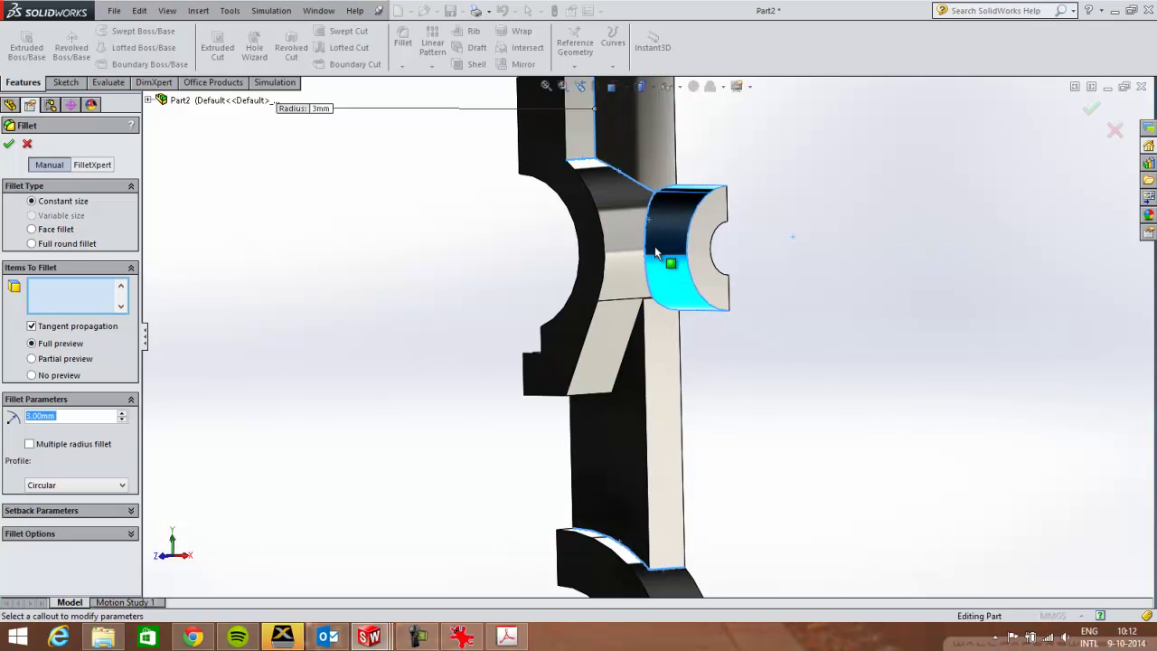
click(647, 276)
click(647, 276)
Step: Add the sloped and bottom edges where the hub meets the arm, and complete the 3 mm fillet
click(628, 371)
middle_drag(614, 415, 620, 388)
click(619, 374)
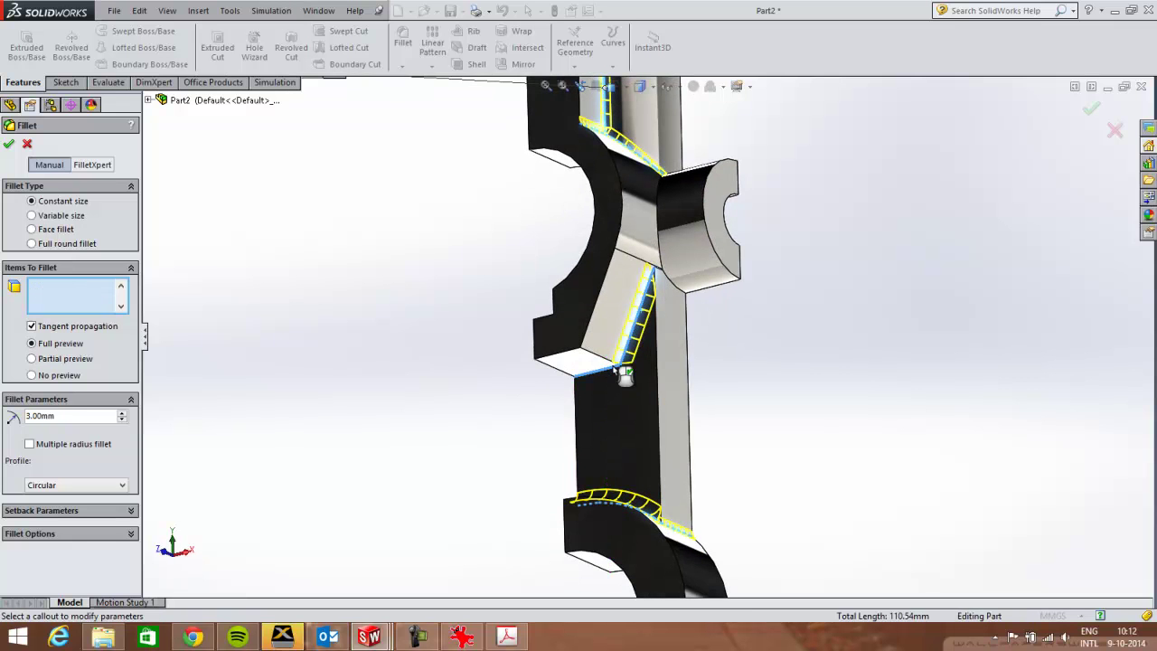
click(659, 393)
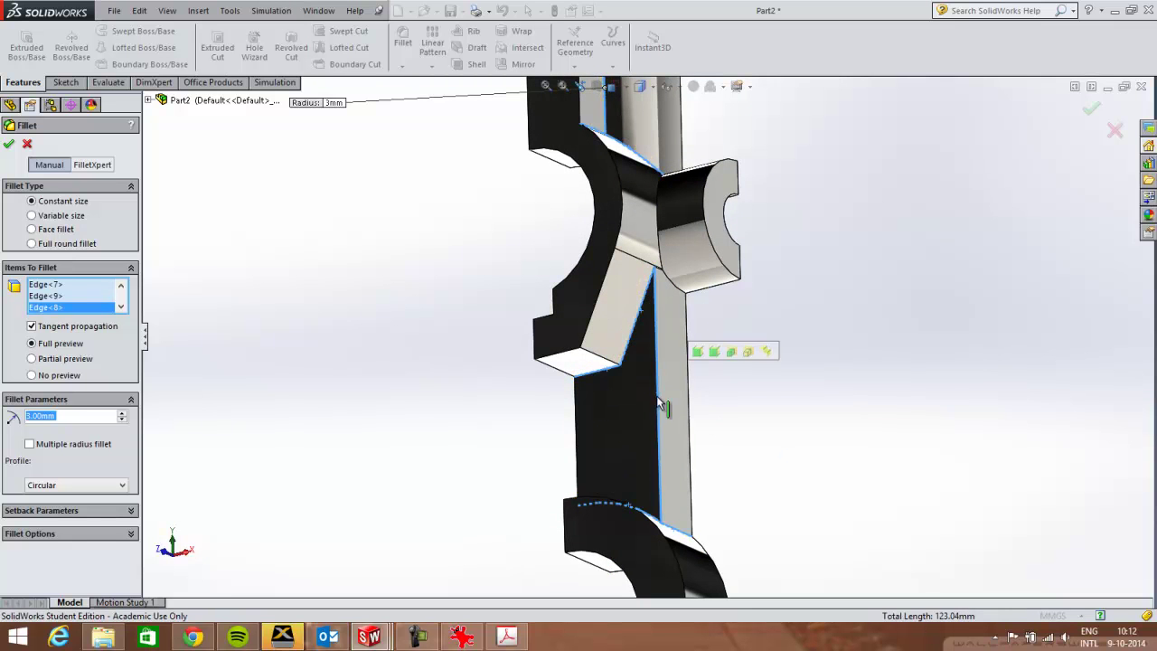
click(1090, 109)
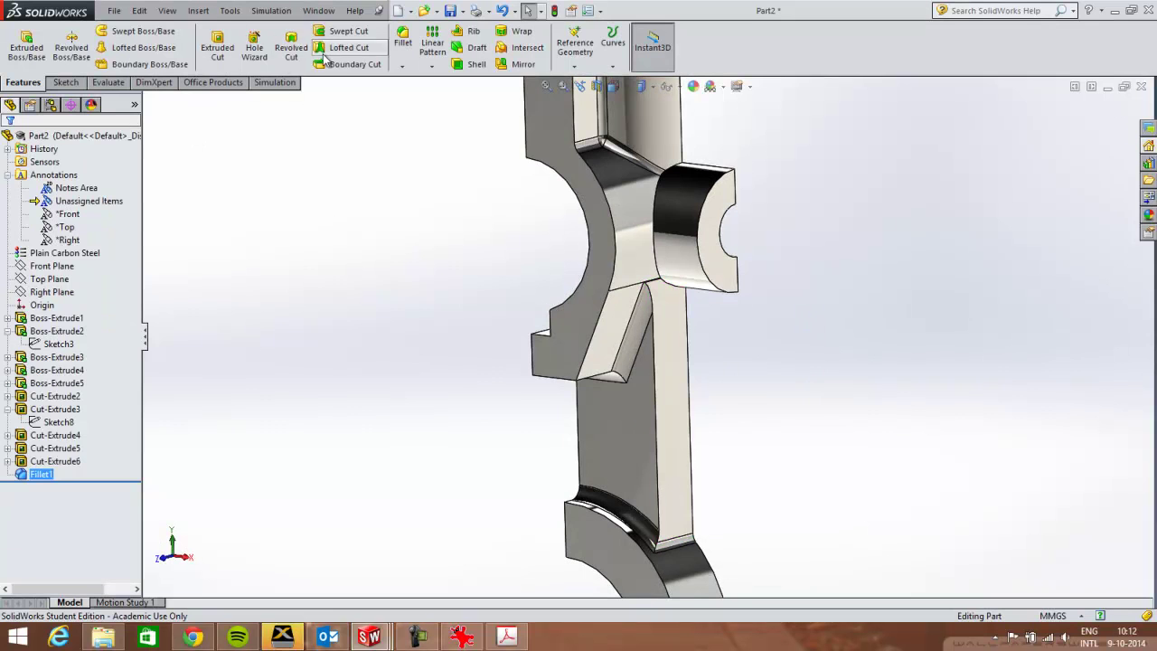
Step: Fillet the side boss's junction with the hub and the arm's long vertical edge with a 3 mm radius
click(403, 41)
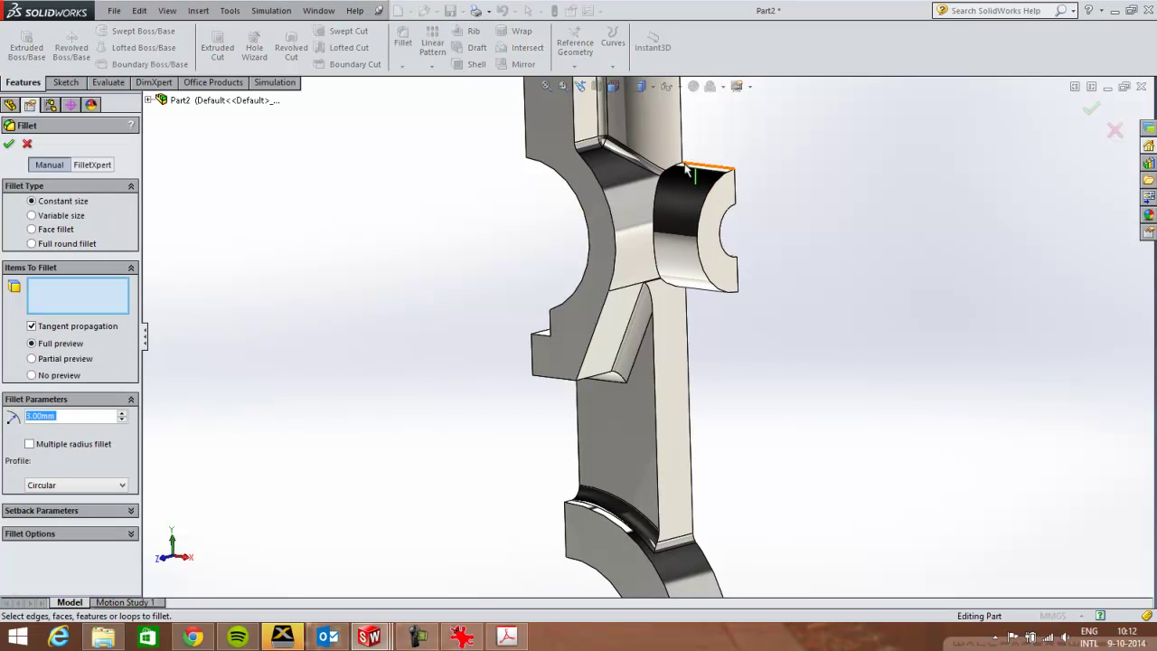
click(683, 171)
middle_drag(671, 335, 684, 265)
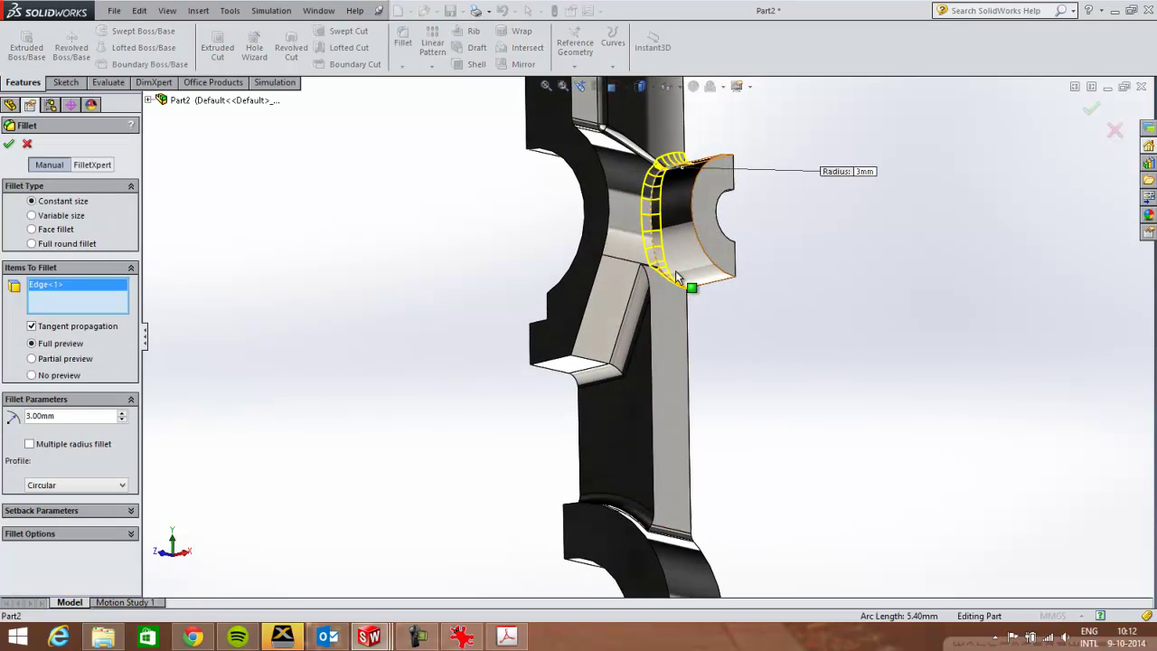
click(652, 301)
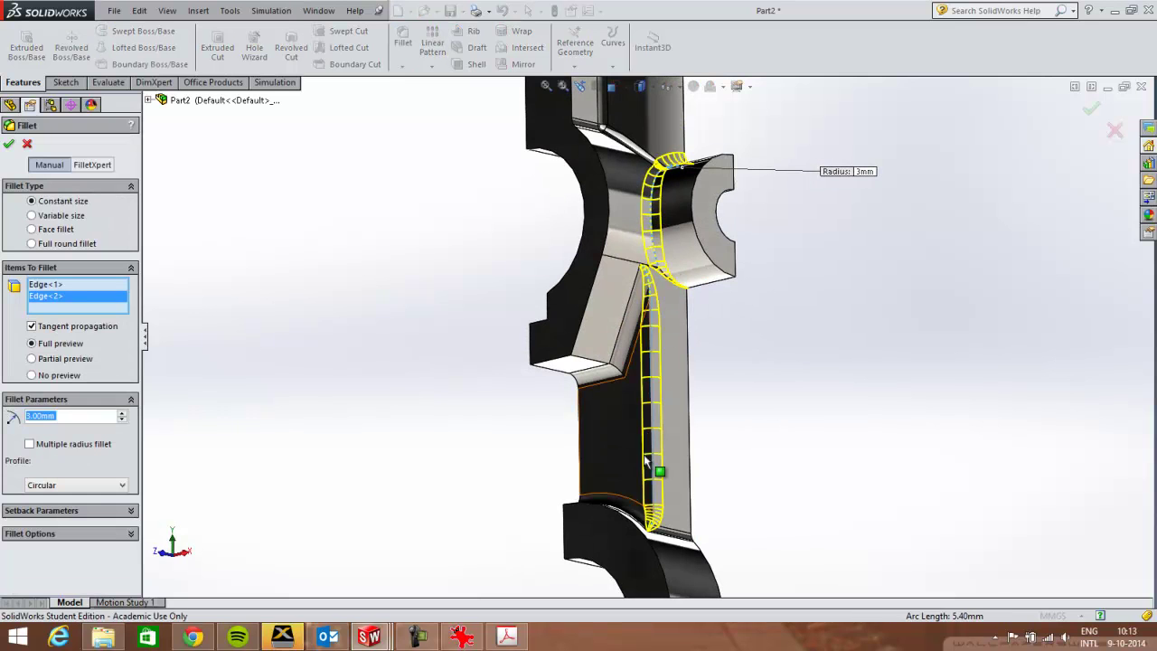
middle_drag(666, 457, 662, 494)
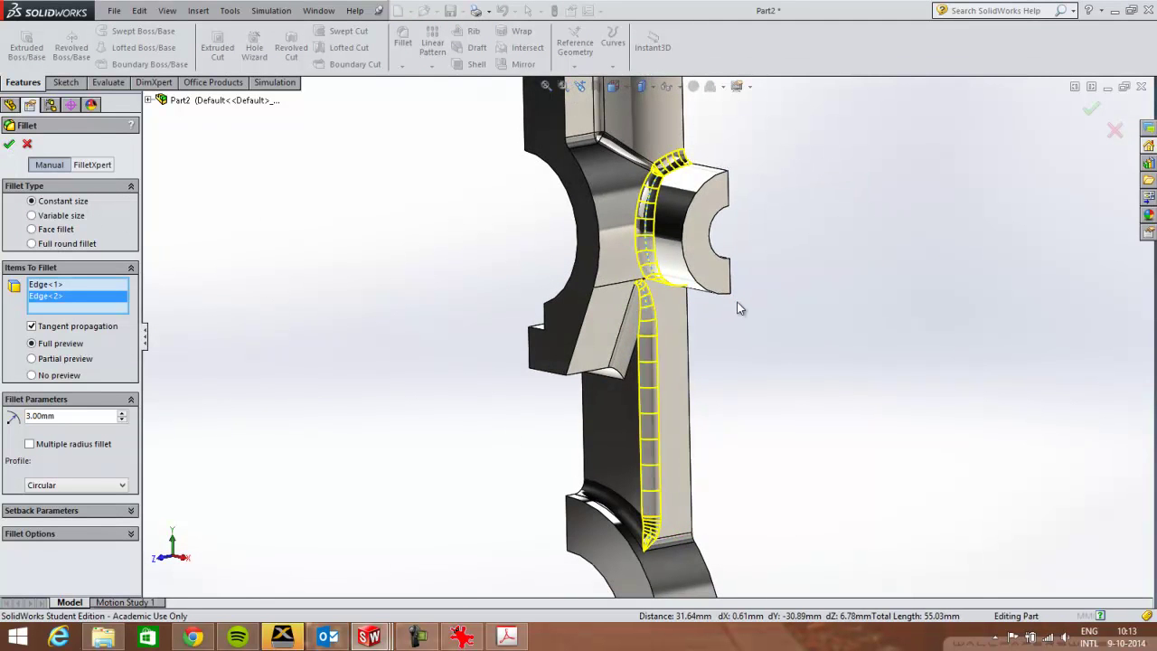
key(Return)
Step: Mirror the quarter body about the flat cut face that splits the side boss, keeping the solids merged
scroll(728, 325, up, 3)
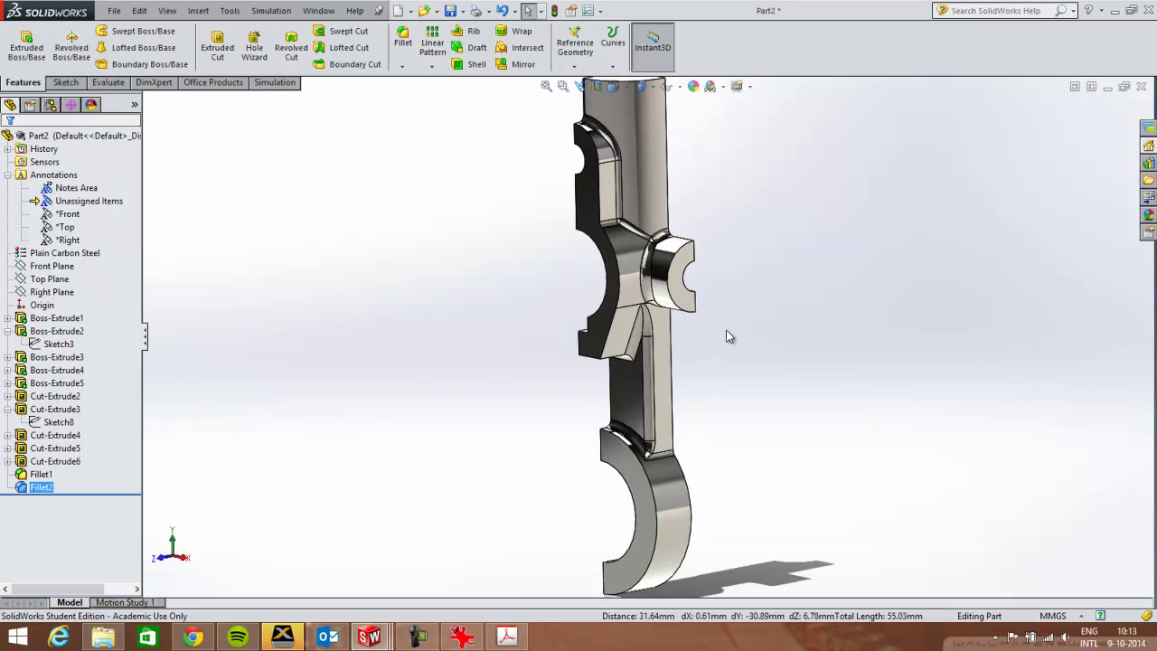
scroll(677, 323, down, 5)
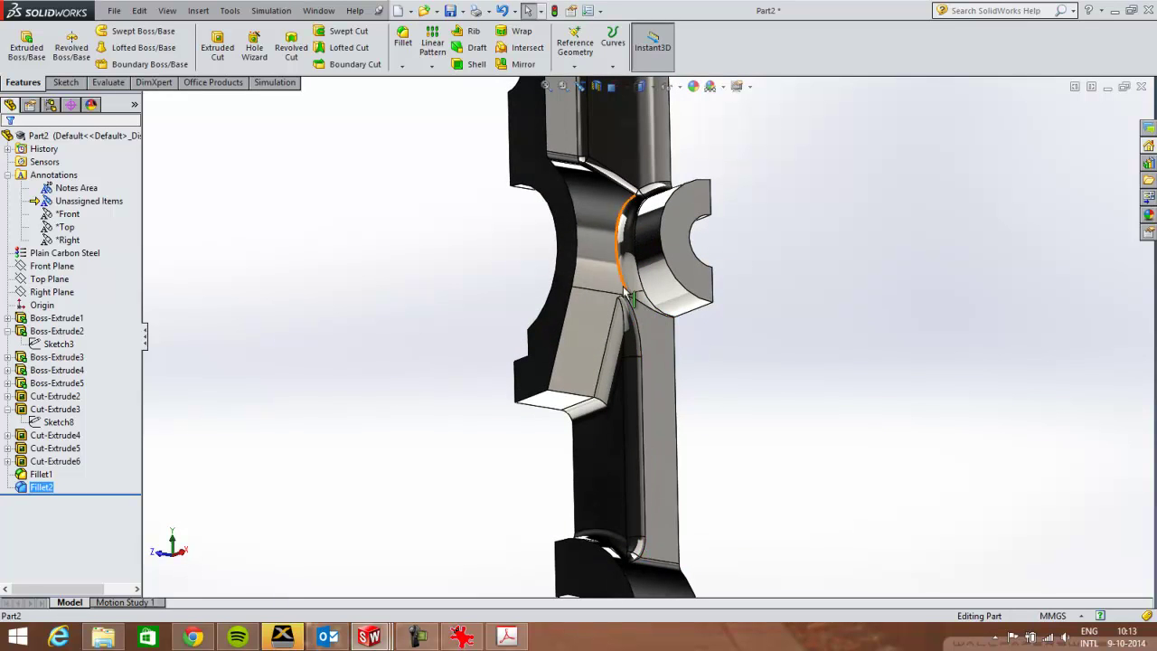
scroll(682, 338, up, 6)
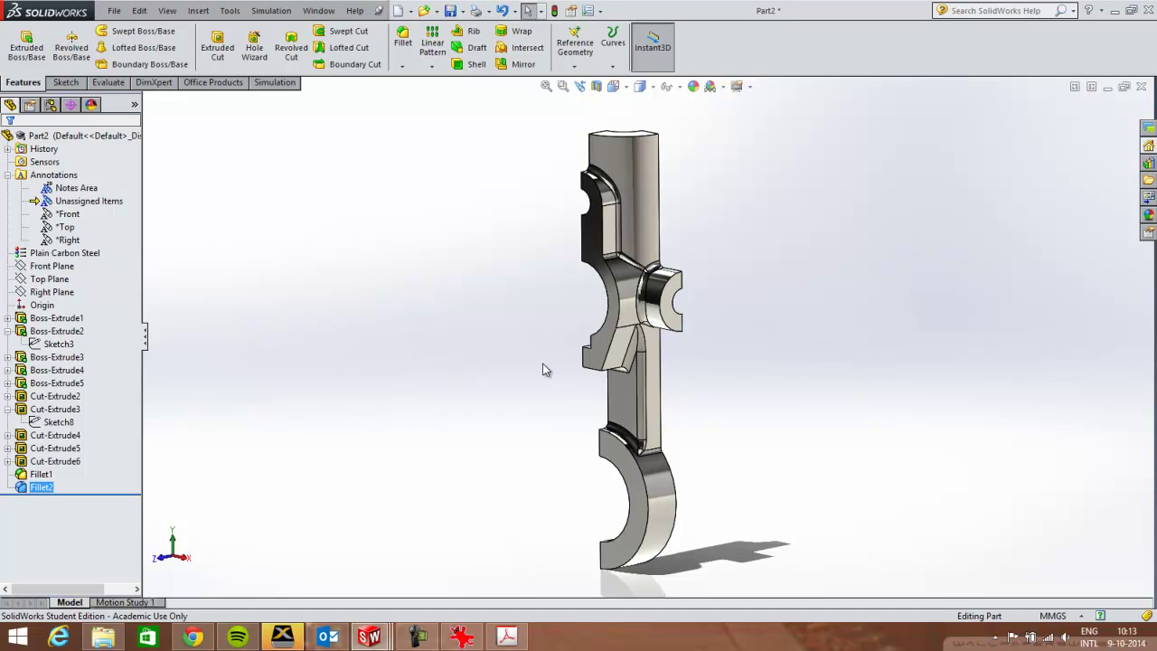
click(523, 64)
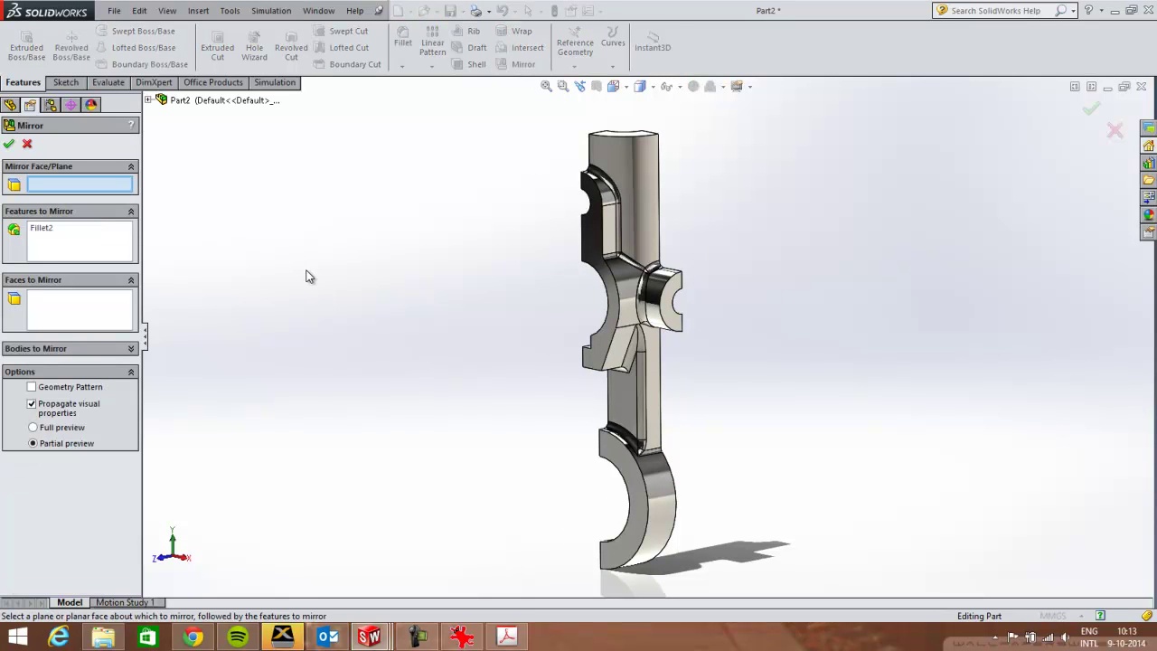
middle_drag(700, 264, 560, 280)
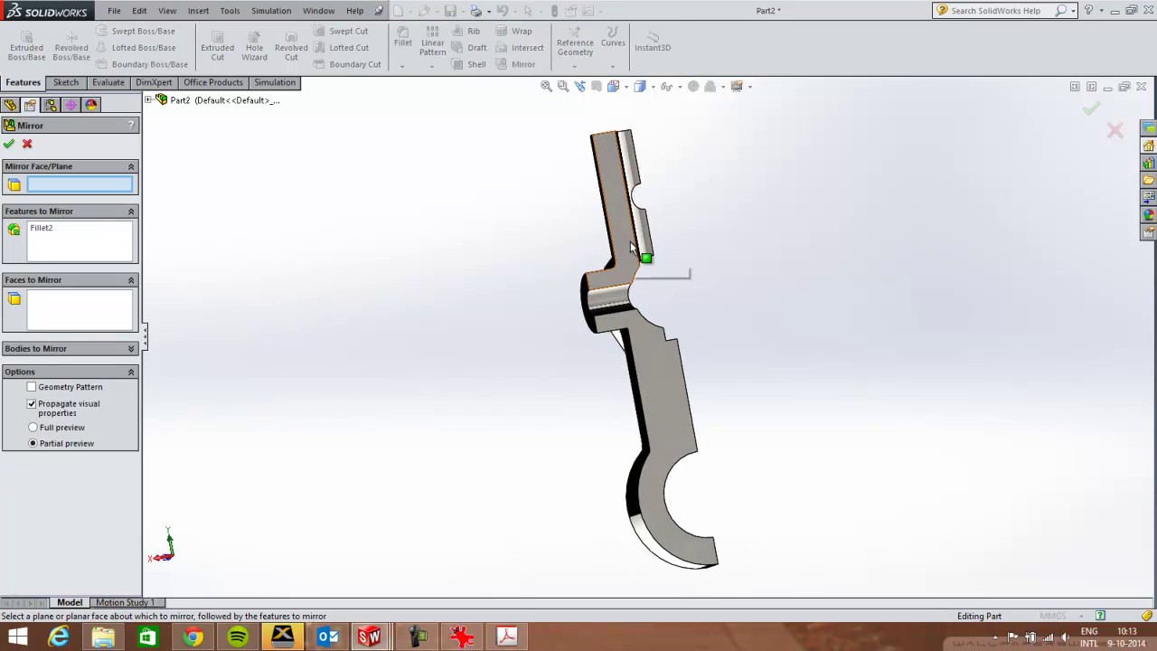
click(632, 249)
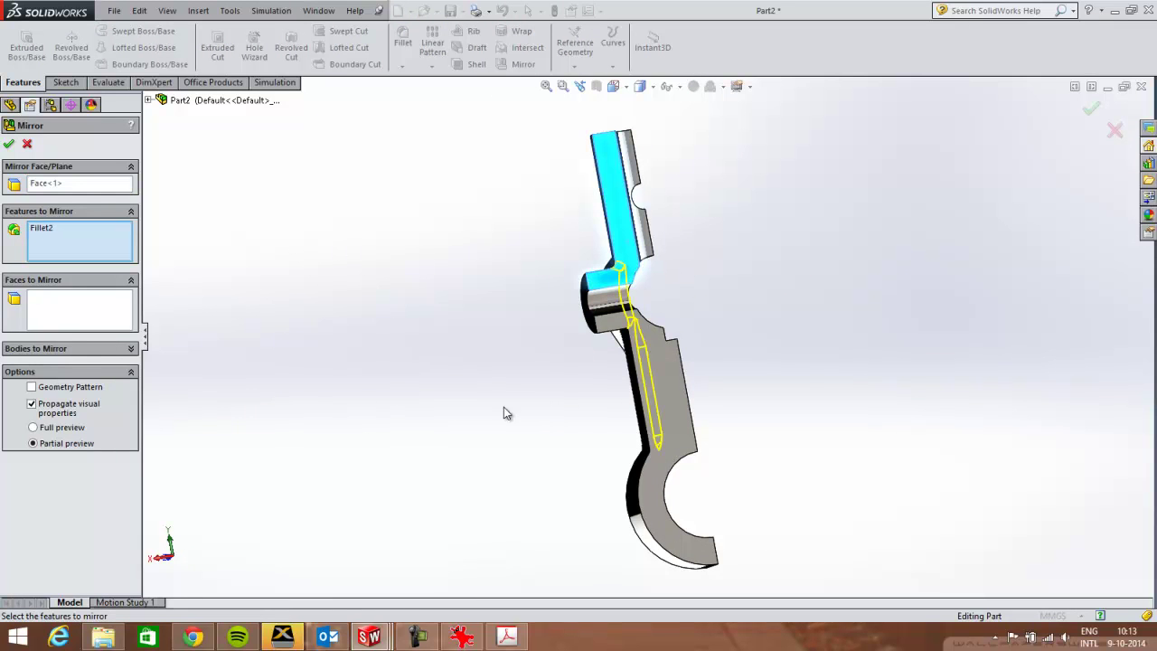
click(90, 350)
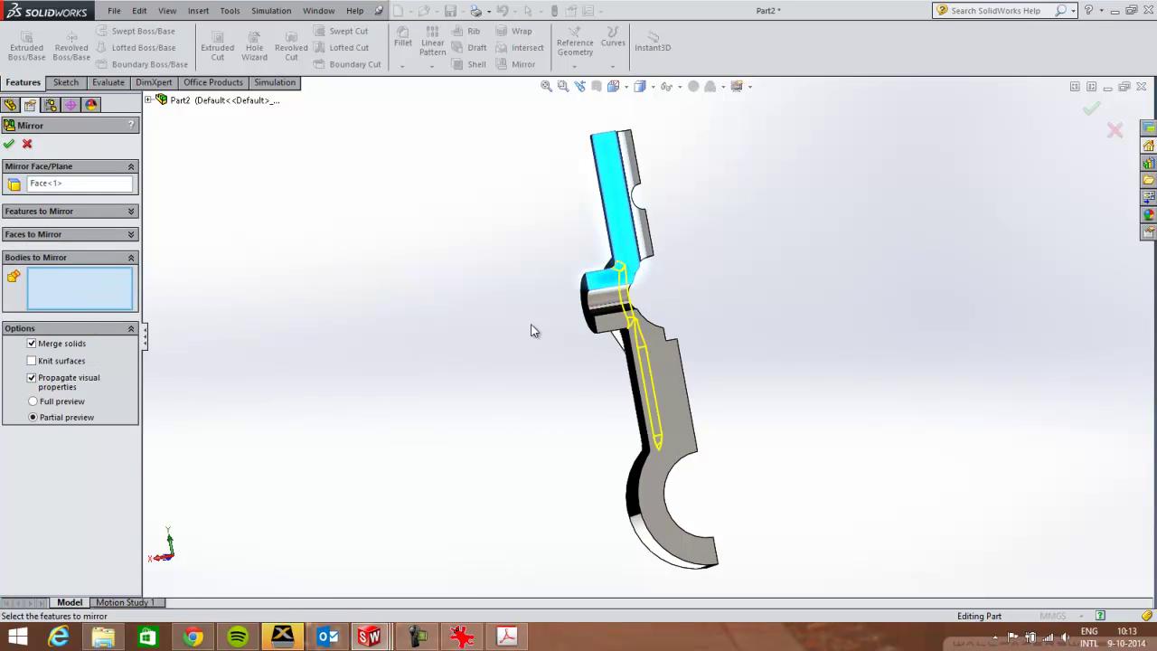
click(674, 382)
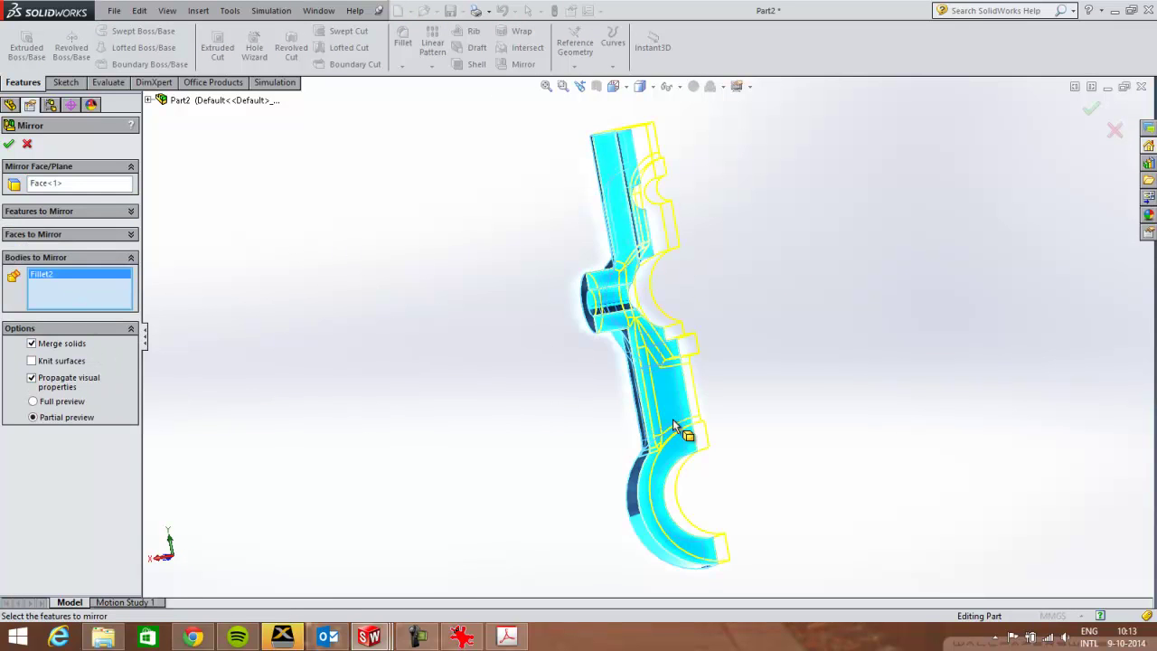
click(10, 144)
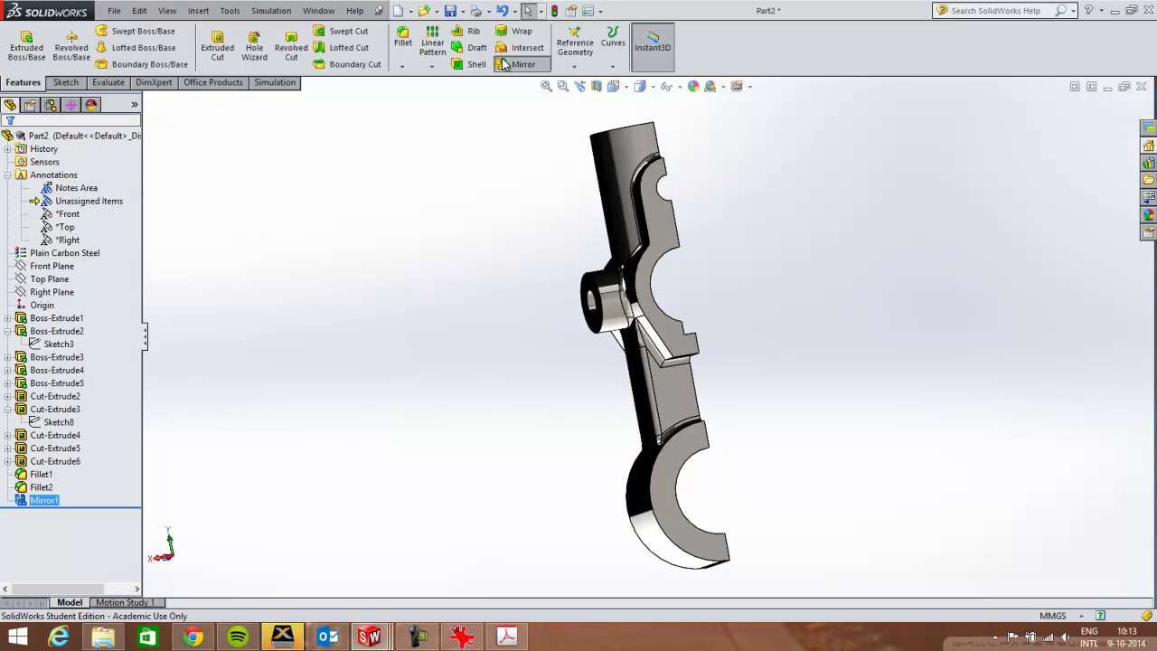
Step: Mirror the resulting half body about the I-shaped cut face of the arm, with the solids merged, to complete the part
click(503, 64)
middle_drag(779, 327, 704, 413)
click(705, 413)
click(43, 303)
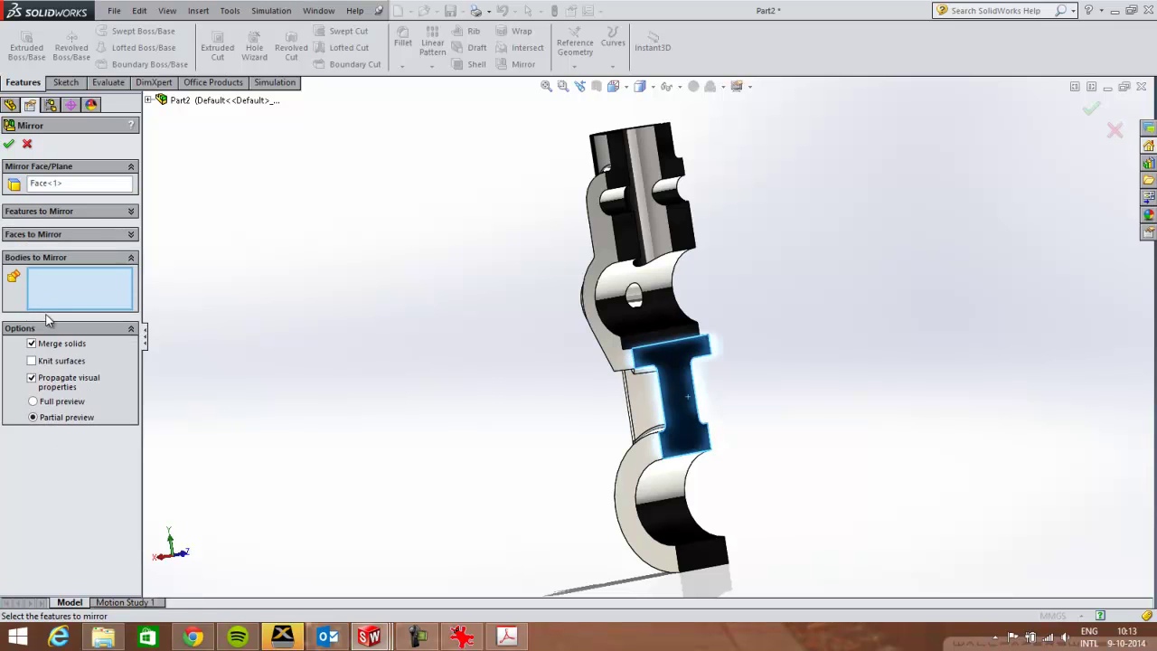
click(692, 382)
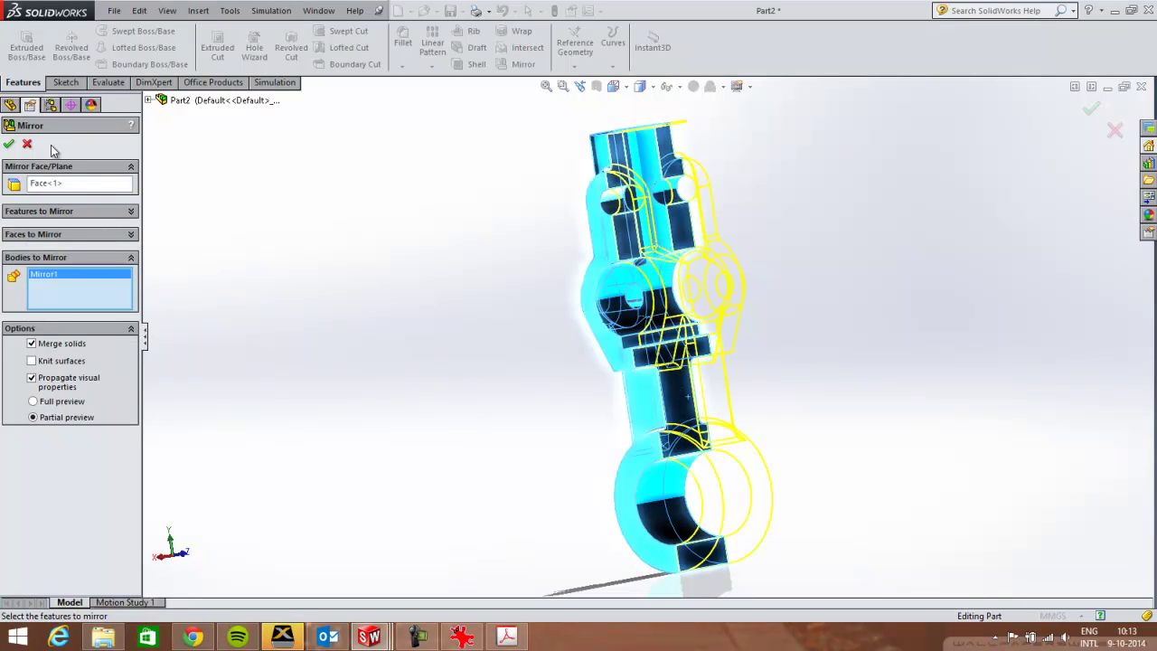
click(7, 144)
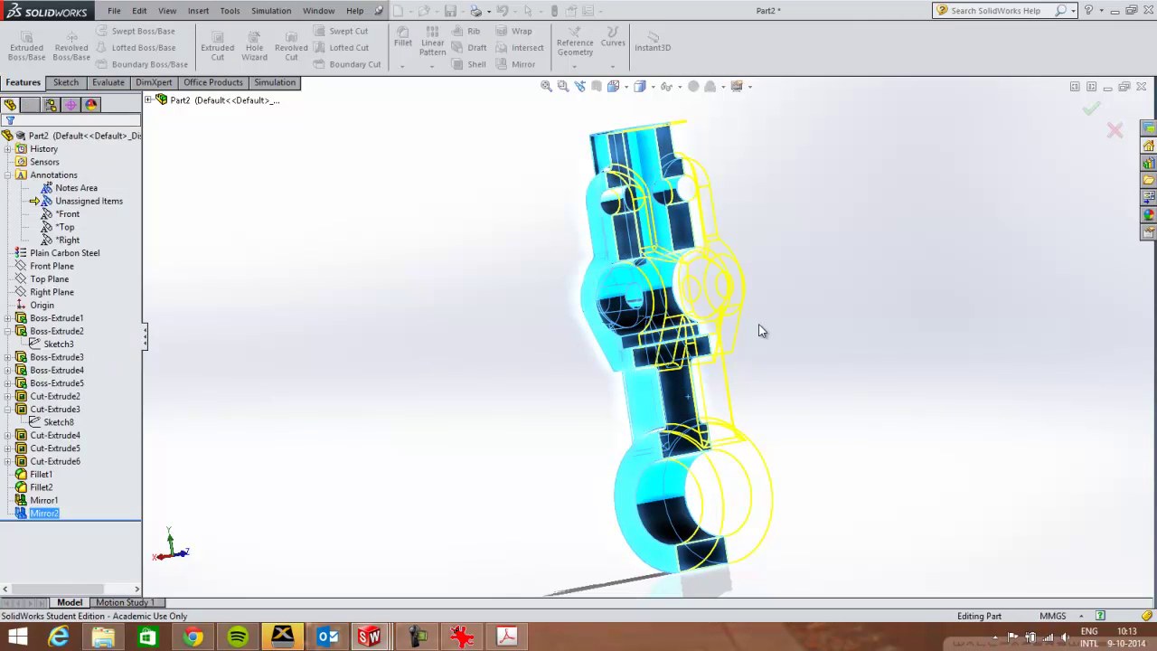
Step: Save the completed part as testpart in the modelling folder
middle_drag(777, 328, 826, 352)
mouse_move(764, 372)
middle_down()
mouse_move(750, 374)
mouse_move(774, 371)
mouse_move(760, 370)
middle_up()
click(111, 11)
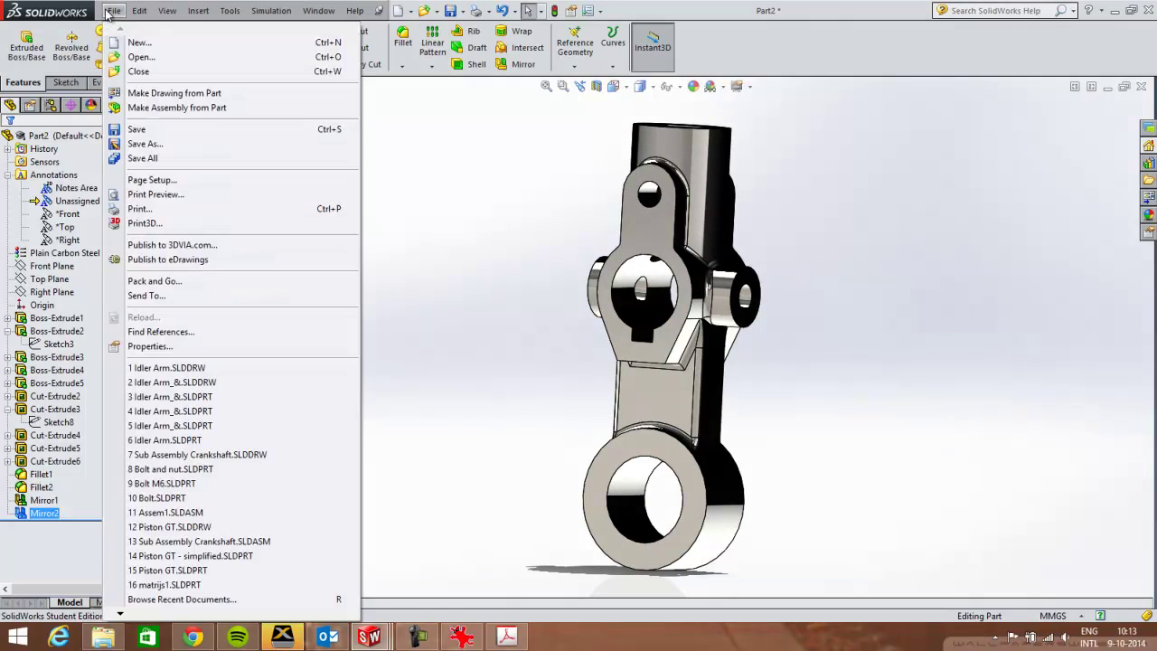
click(145, 144)
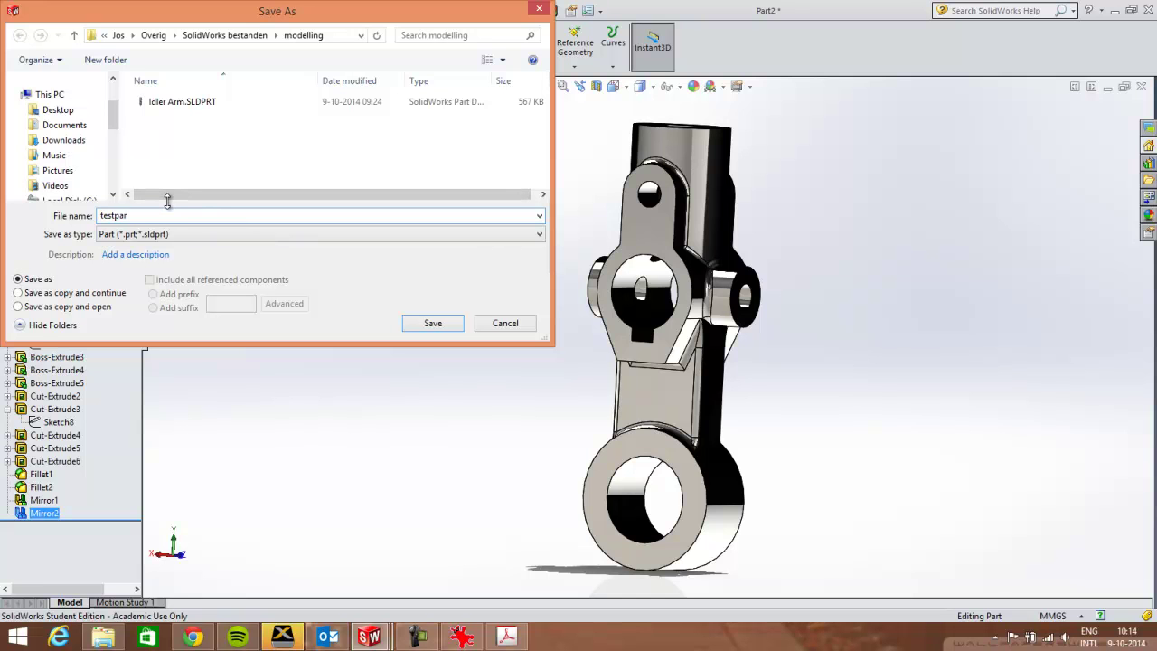
key(Escape)
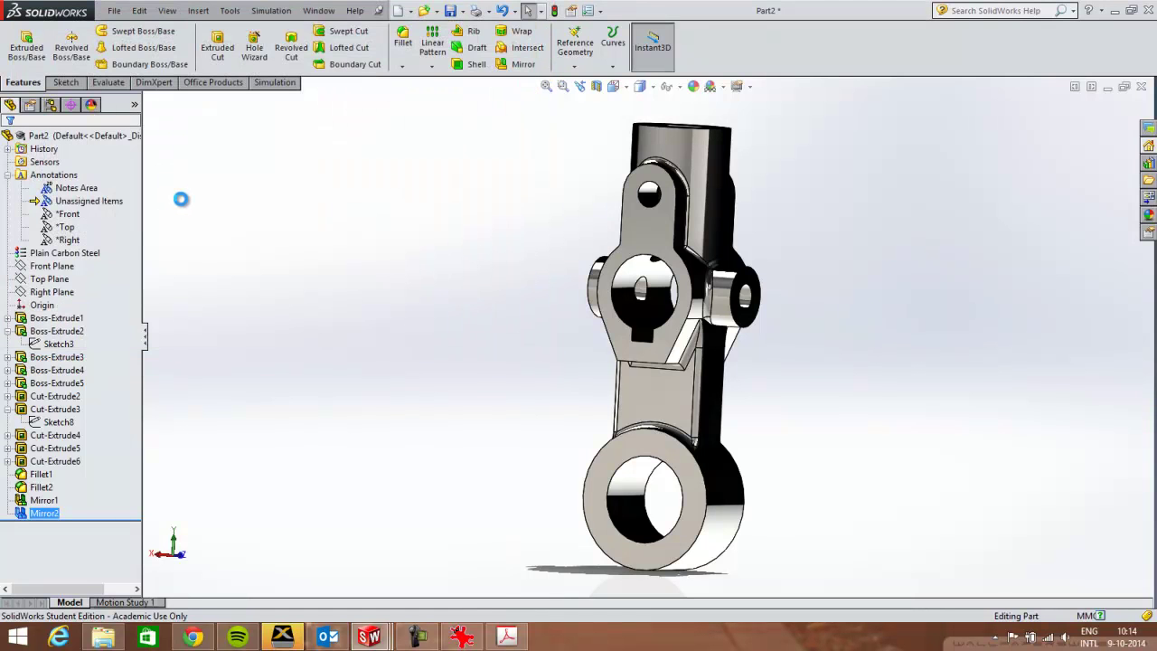
Step: Create a drawing from the part using the A3 Avans template
click(114, 10)
click(151, 94)
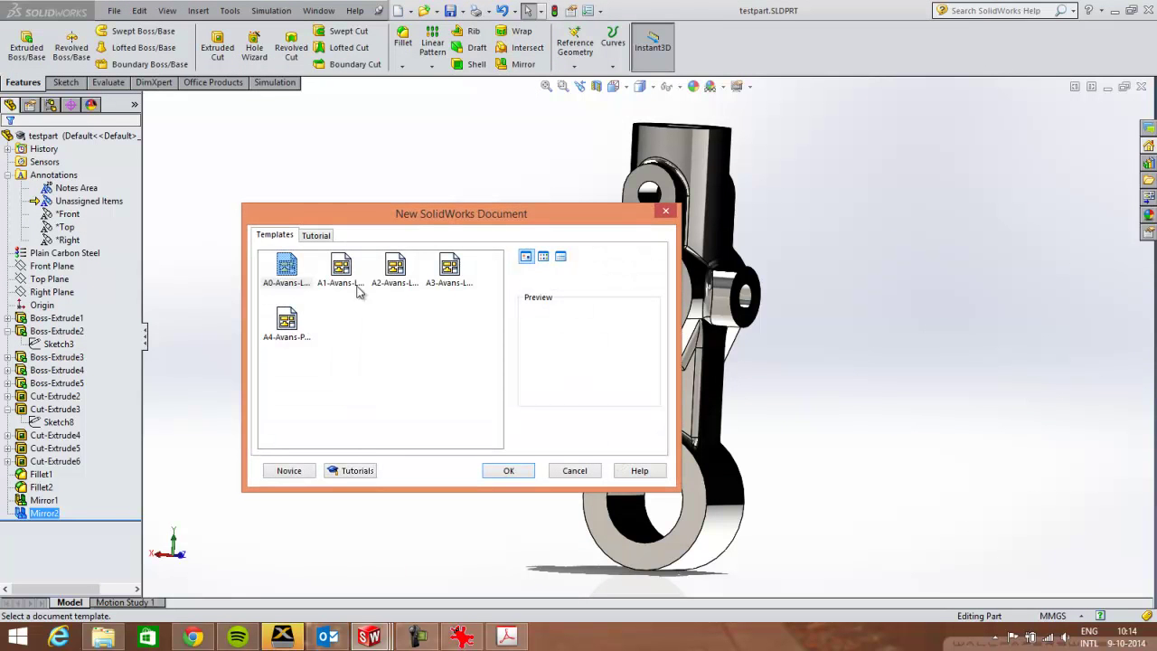
click(449, 266)
click(509, 470)
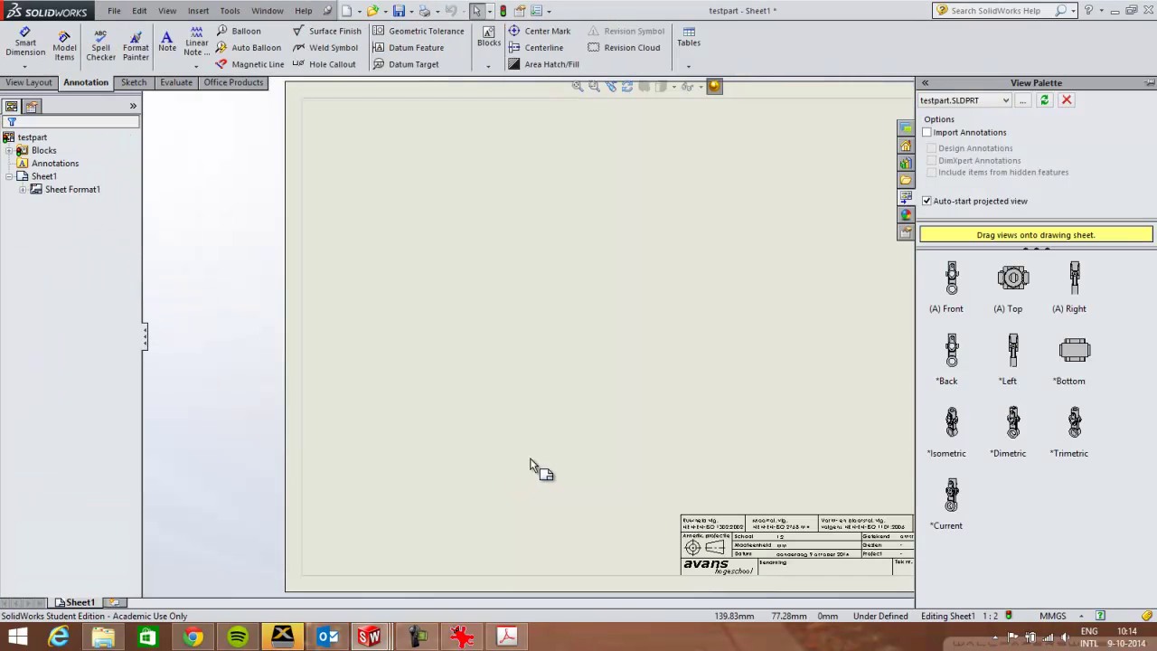
Step: Place the front view on the sheet with projected side, isometric and top views around it
drag(951, 294, 529, 375)
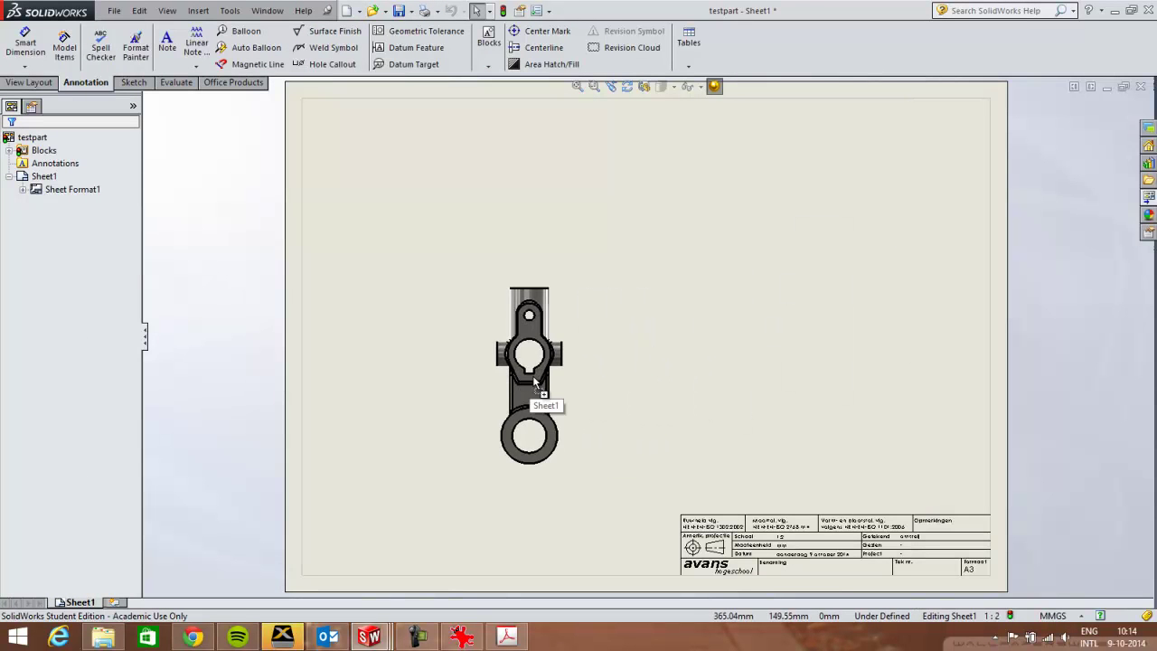
click(728, 400)
click(770, 219)
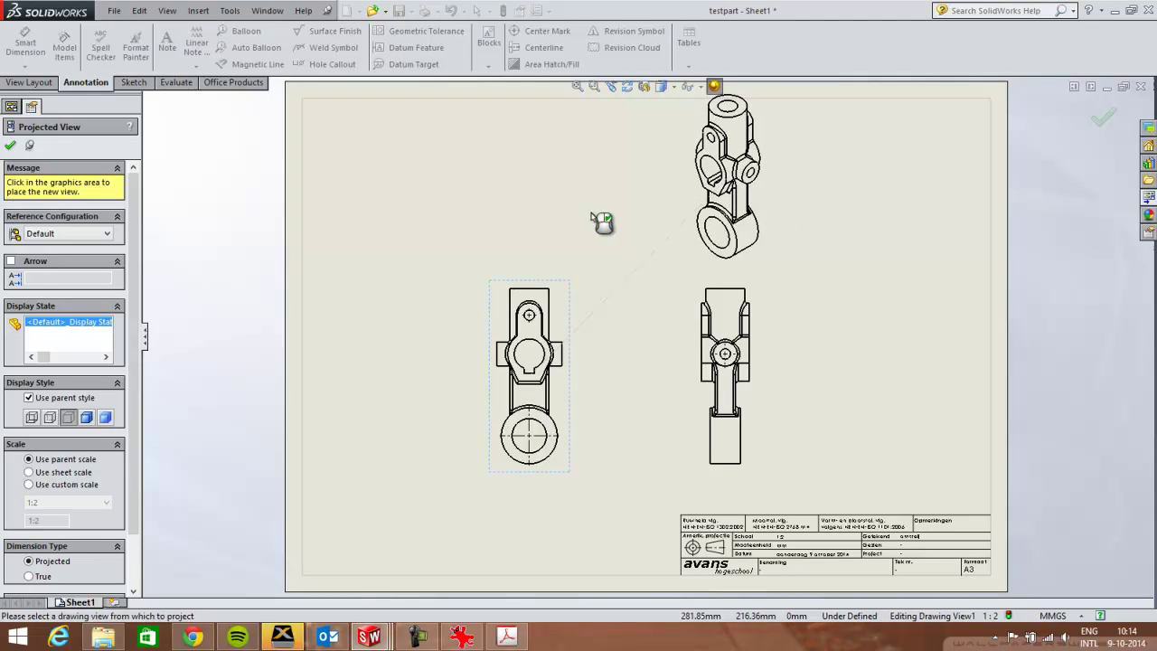
click(561, 211)
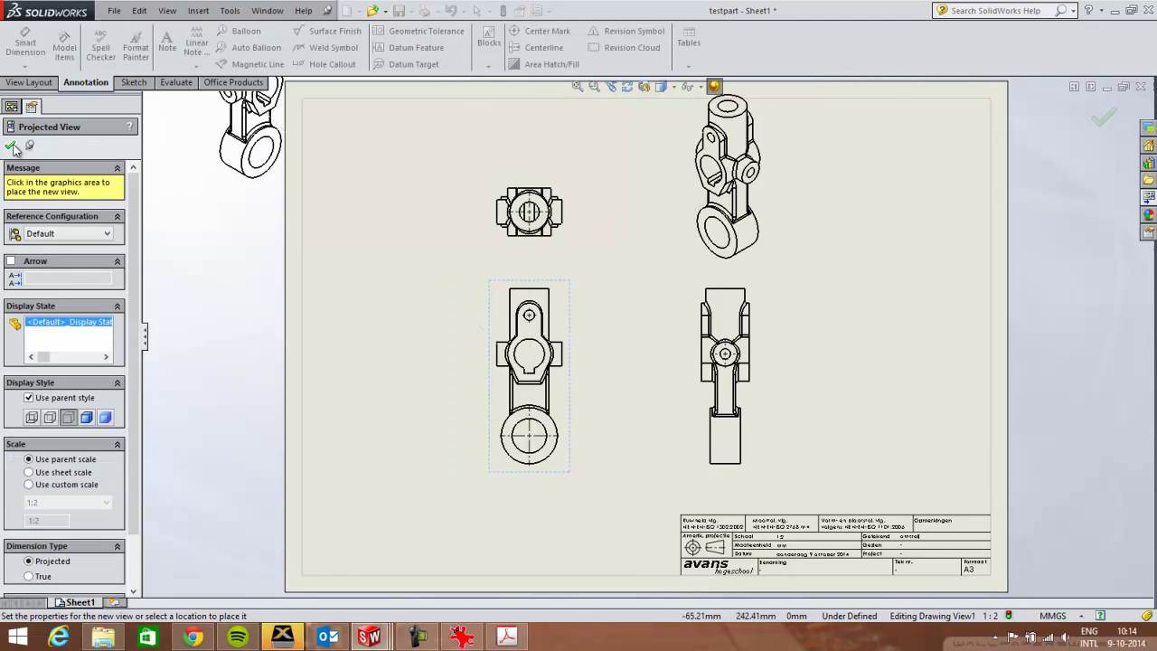
key(Escape)
Step: Move the isometric view to the sheet's upper right area and display it shaded with edges
mouse_move(778, 249)
mouse_down()
mouse_move(859, 304)
mouse_move(904, 308)
mouse_up()
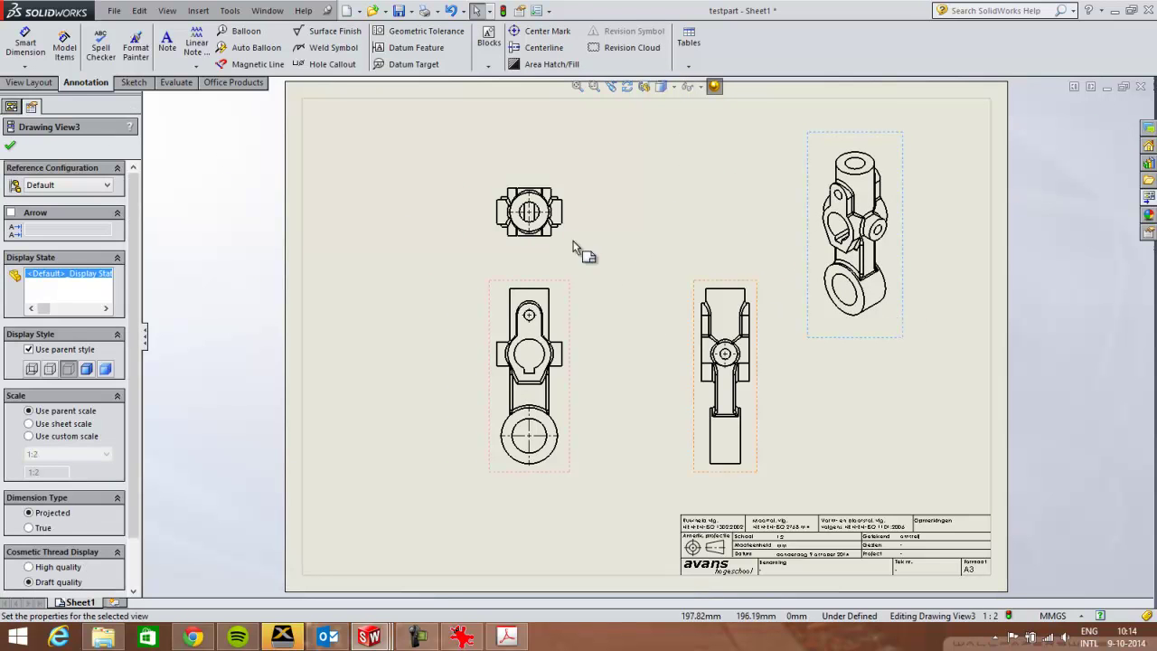
click(104, 369)
click(405, 353)
Step: Create a detail view of the front view's hub area from a circle of about 55 mm radius, placed left of the front view
scroll(555, 356, down, 2)
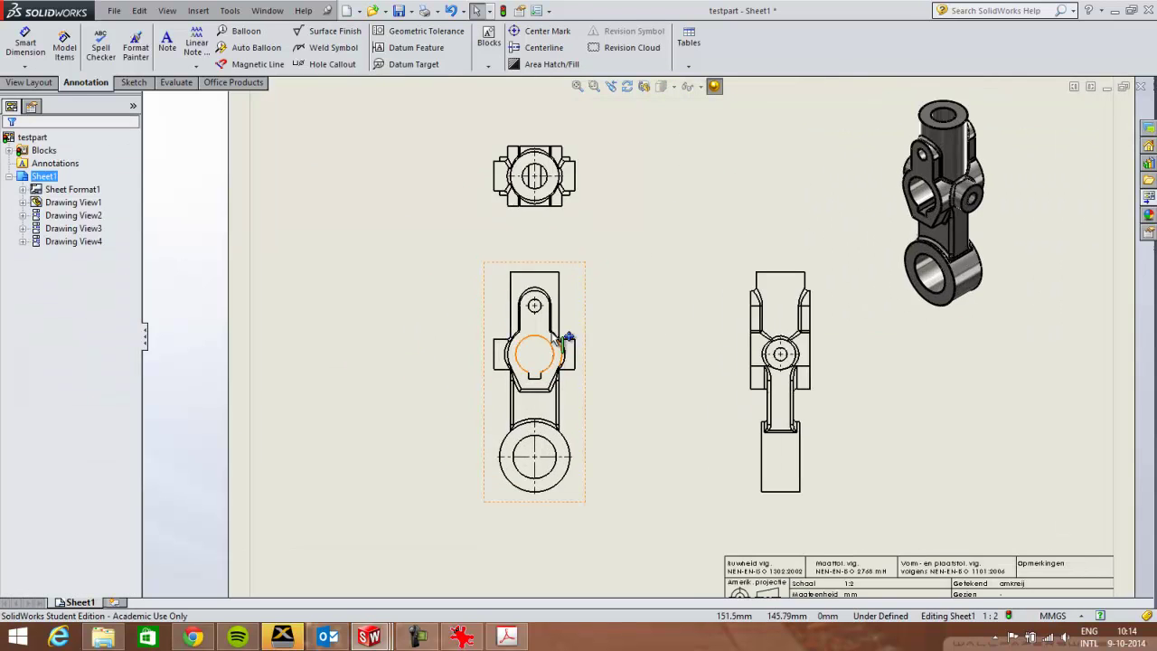
click(41, 84)
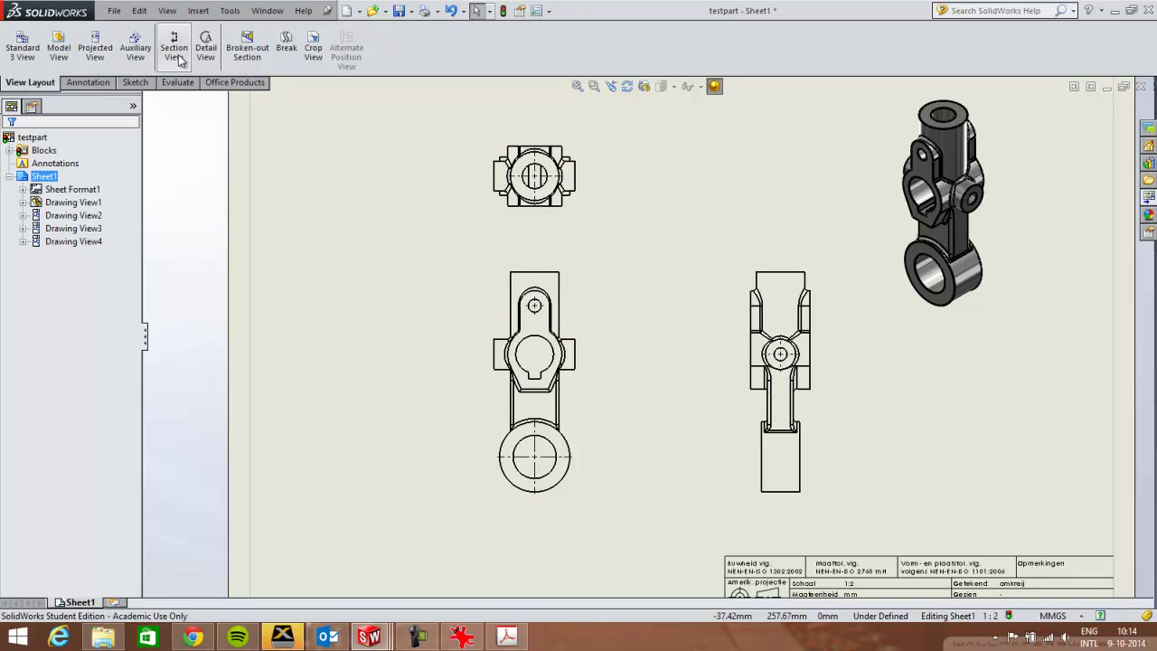
click(205, 53)
scroll(524, 392, down, 2)
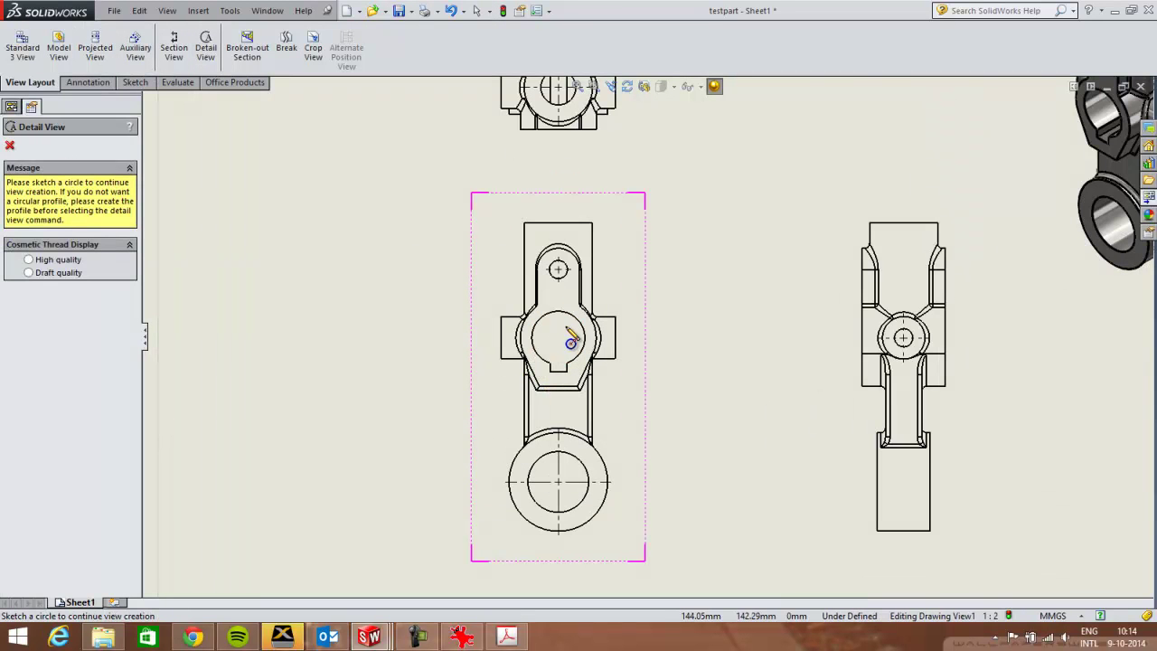
click(565, 323)
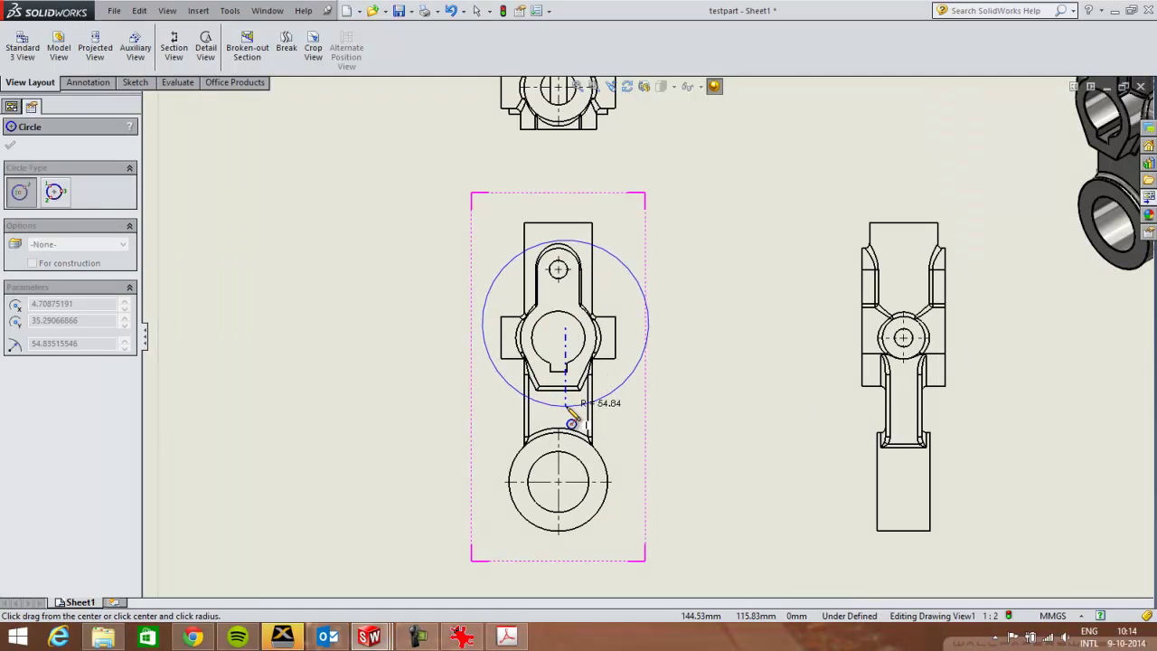
click(571, 403)
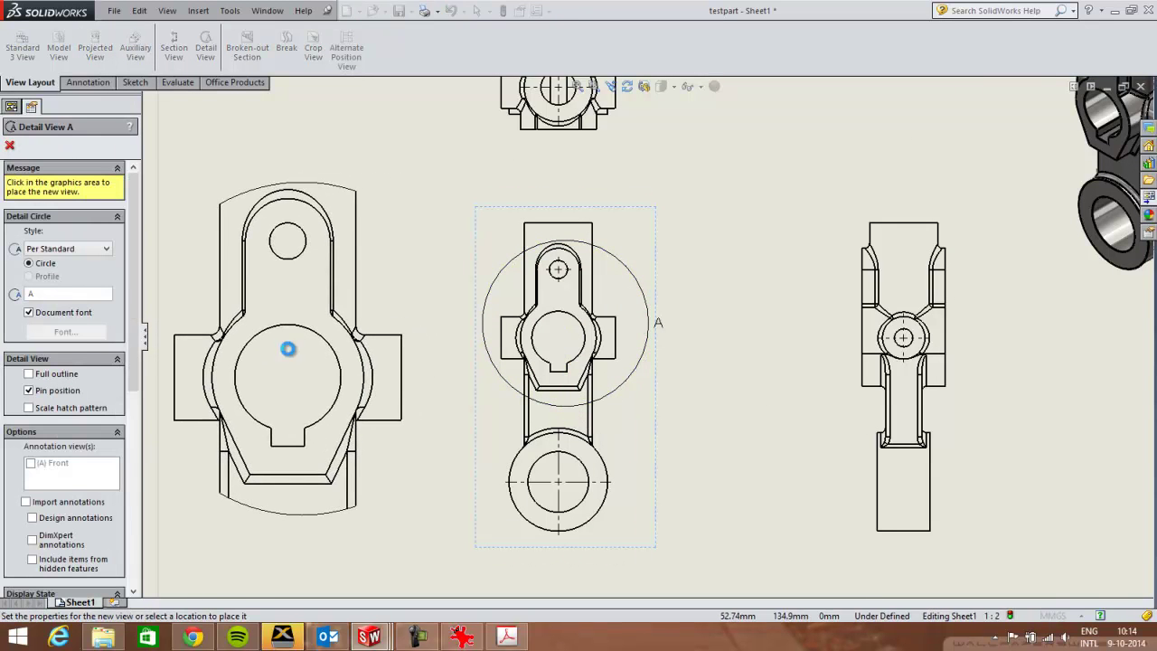
click(287, 343)
Step: Shift the front view closer to the side view and move detail view A further inside the sheet border
scroll(415, 446, up, 2)
scroll(503, 461, up, 2)
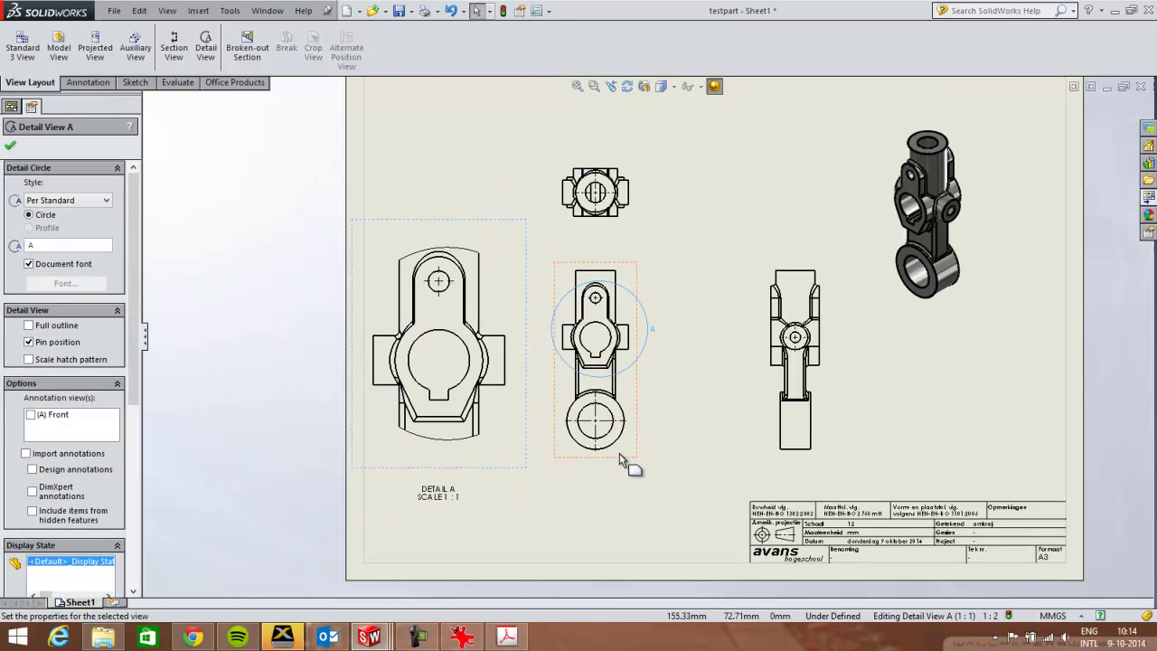
drag(646, 445, 709, 458)
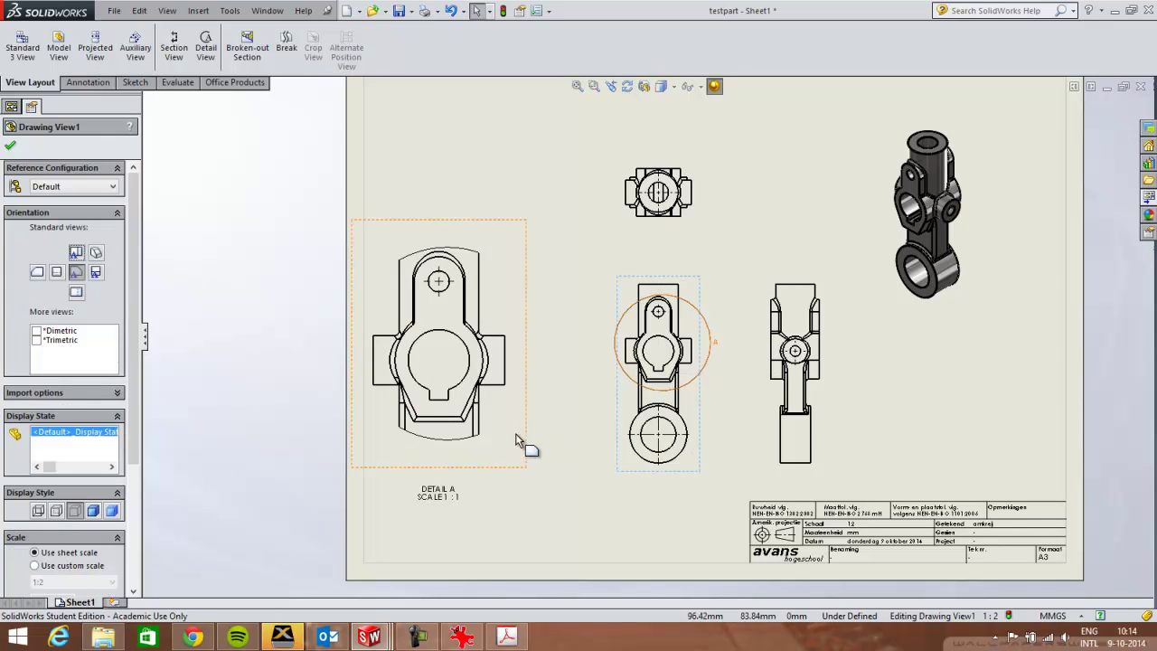
drag(549, 445, 576, 448)
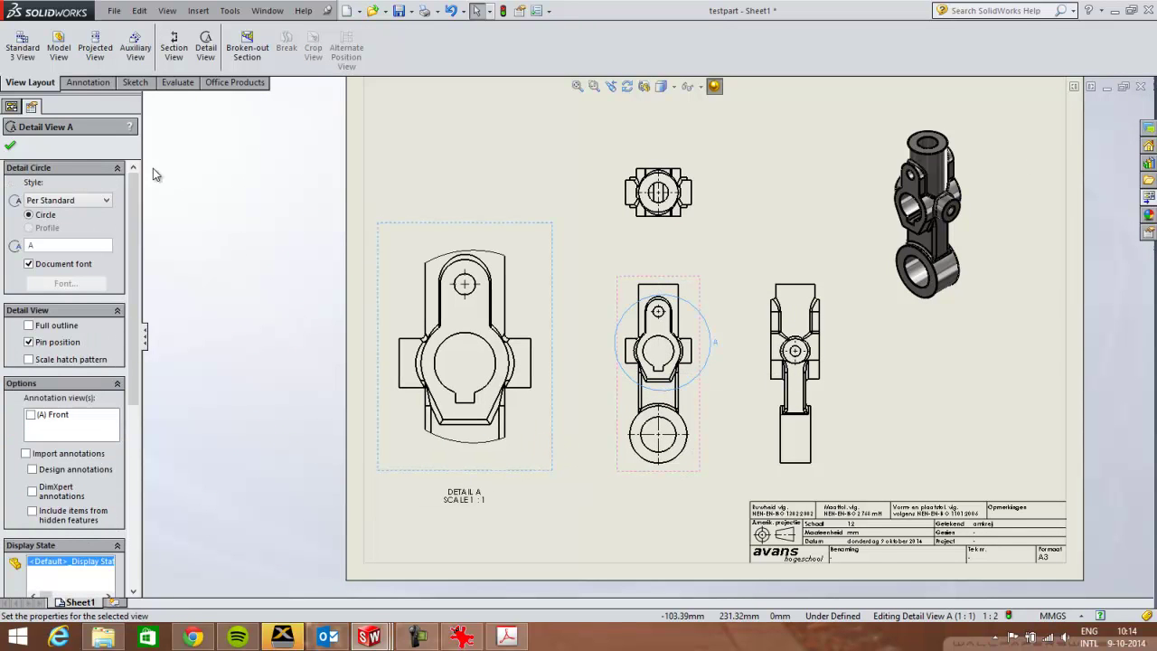
Step: Try importing the entire model's dimensions and hole callouts into all drawing views, eliminating duplicates
click(86, 84)
click(64, 54)
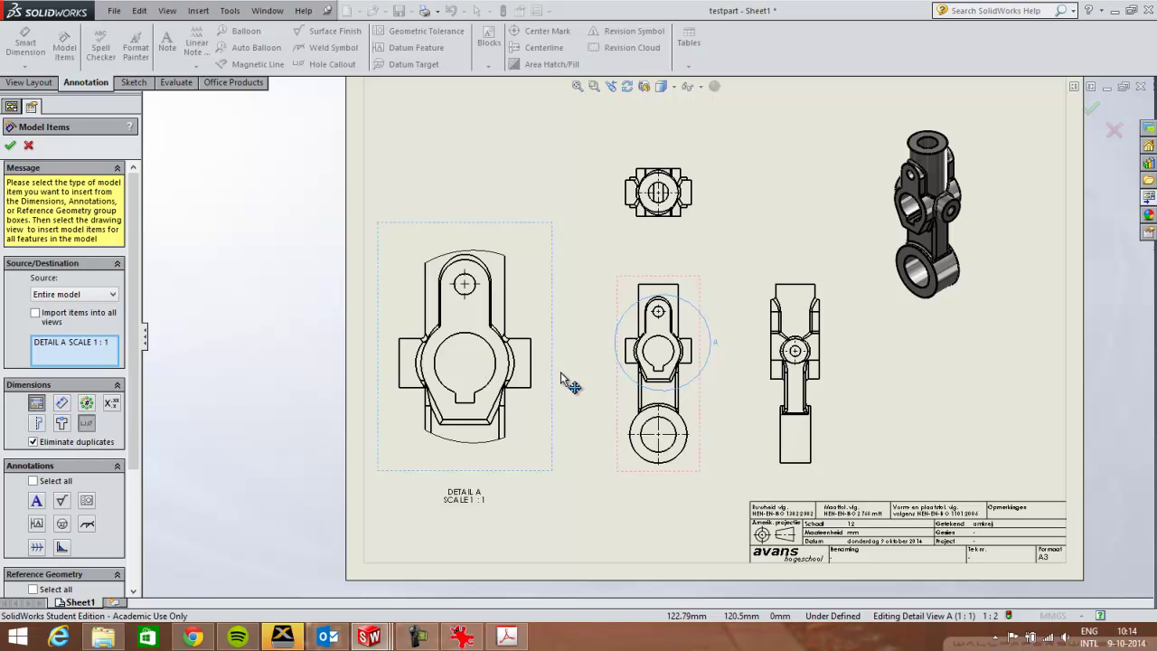
drag(552, 376, 563, 379)
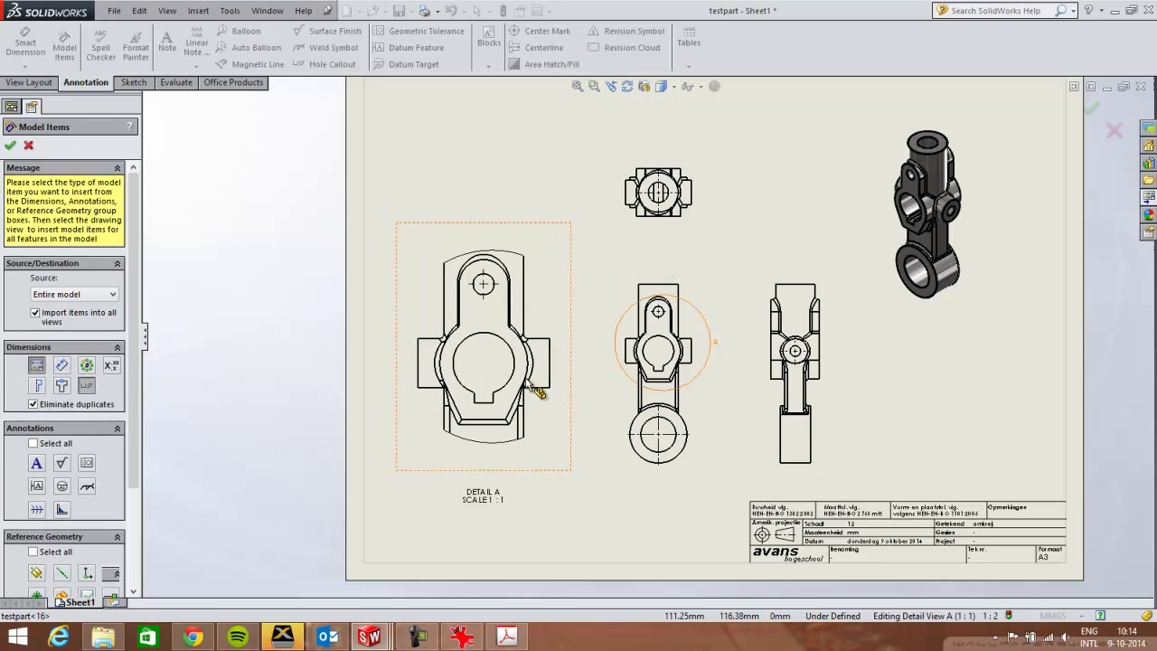
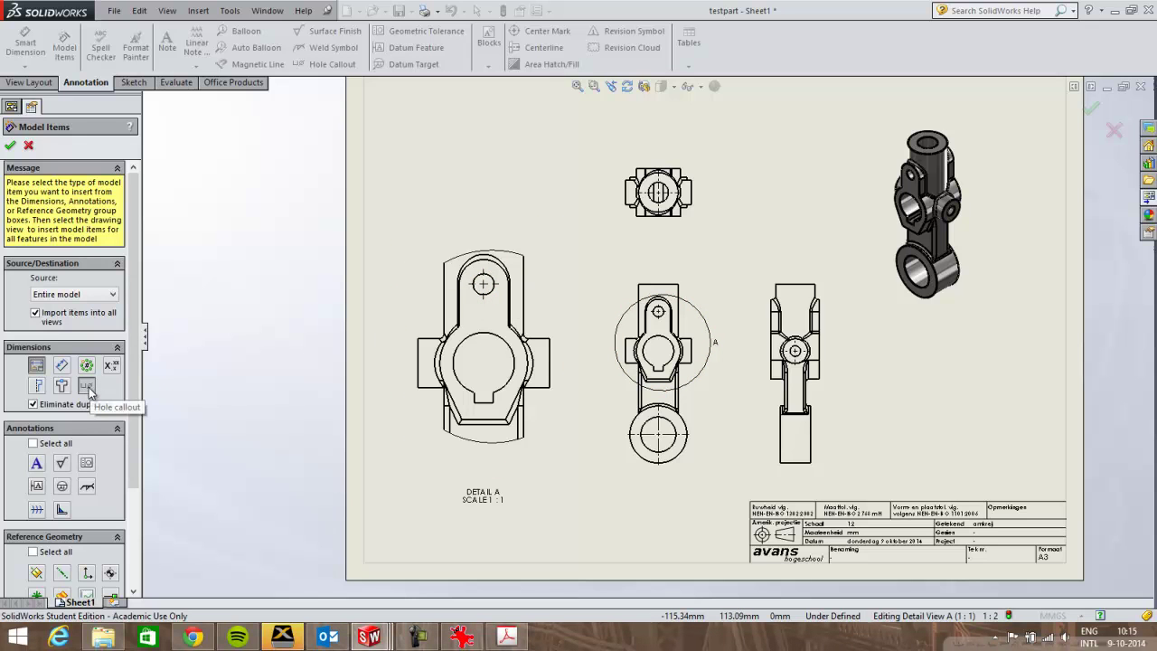
click(10, 147)
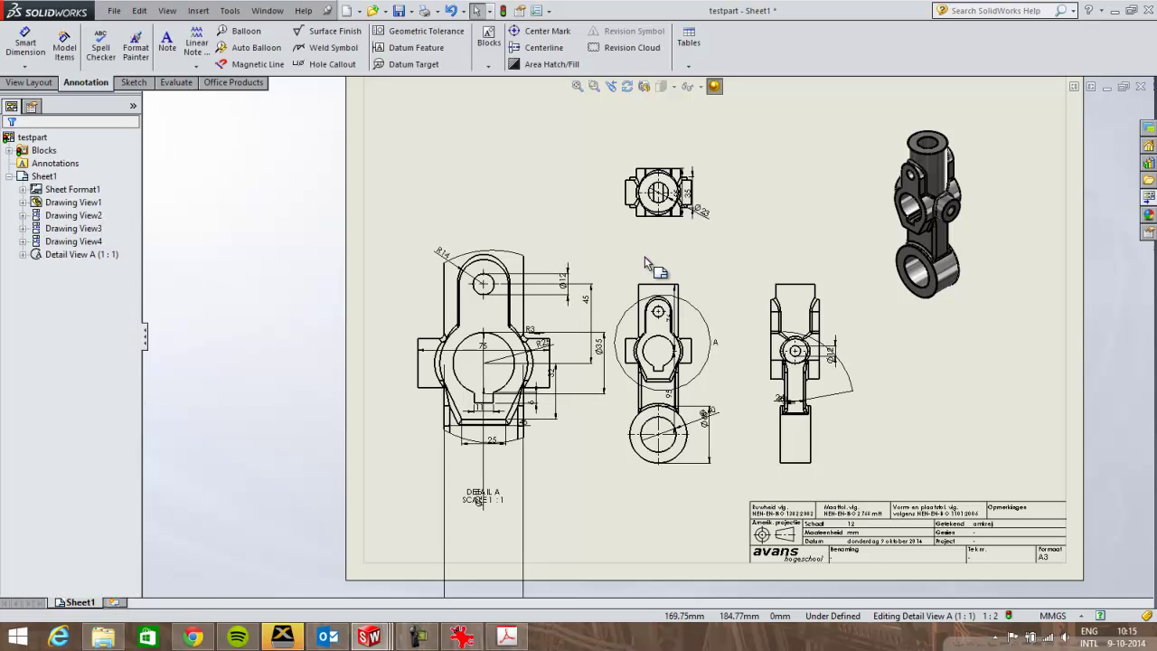
click(449, 12)
Step: Import the entire model's dimensions into detail view A only, eliminating duplicates
click(556, 379)
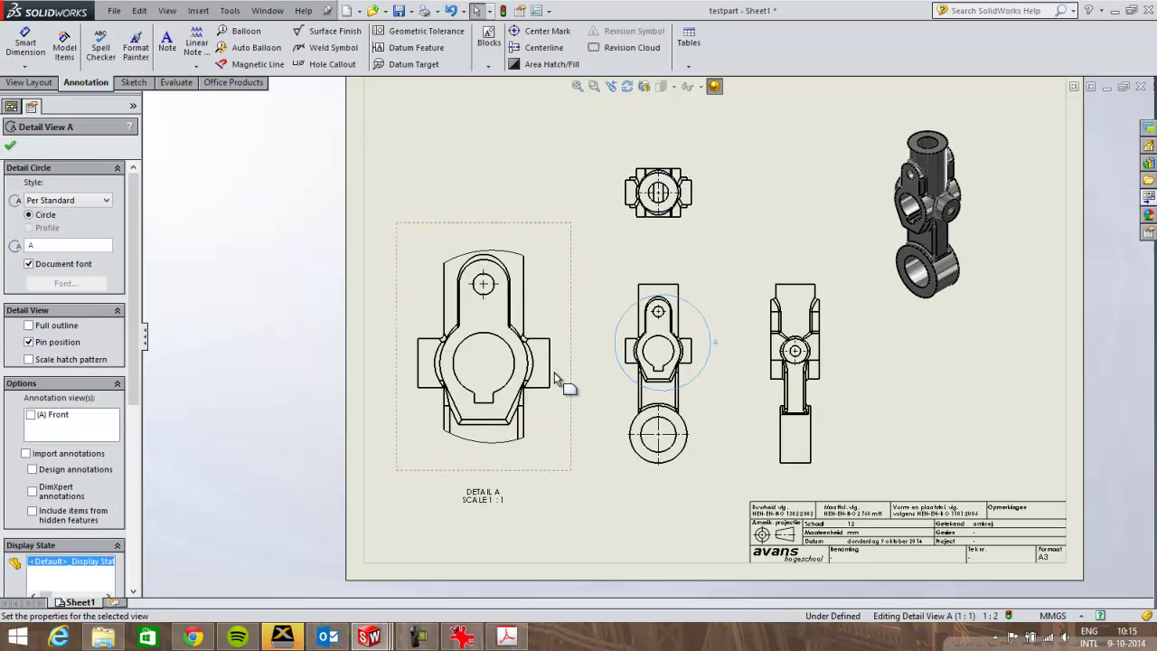
click(64, 45)
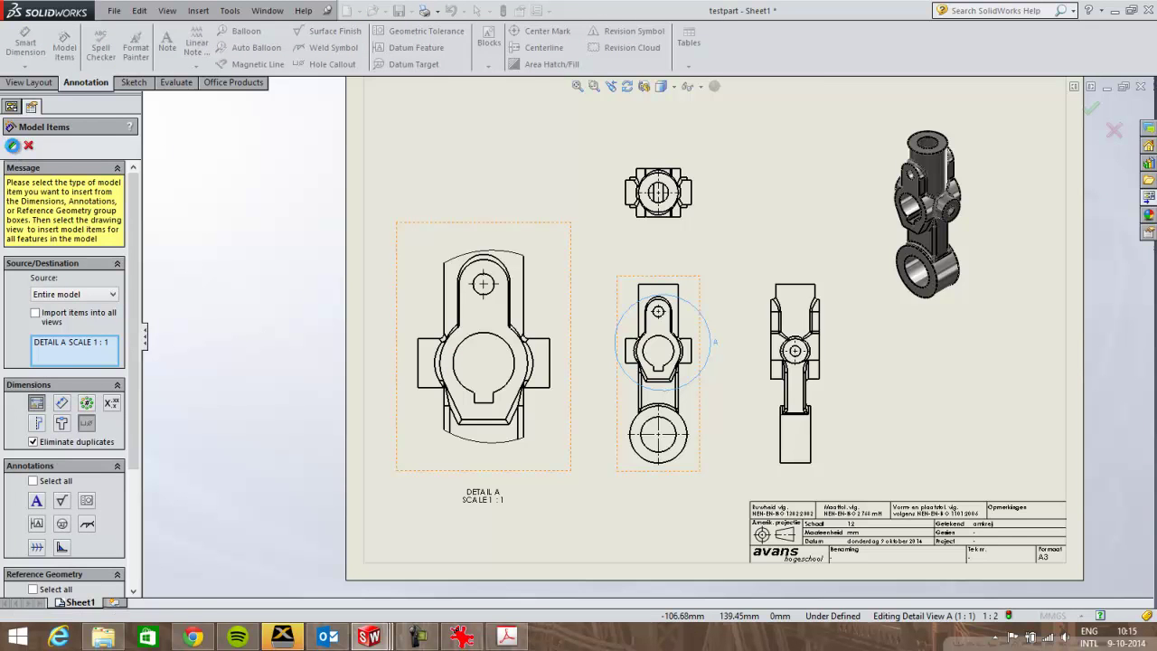
click(12, 146)
scroll(508, 339, up, 10)
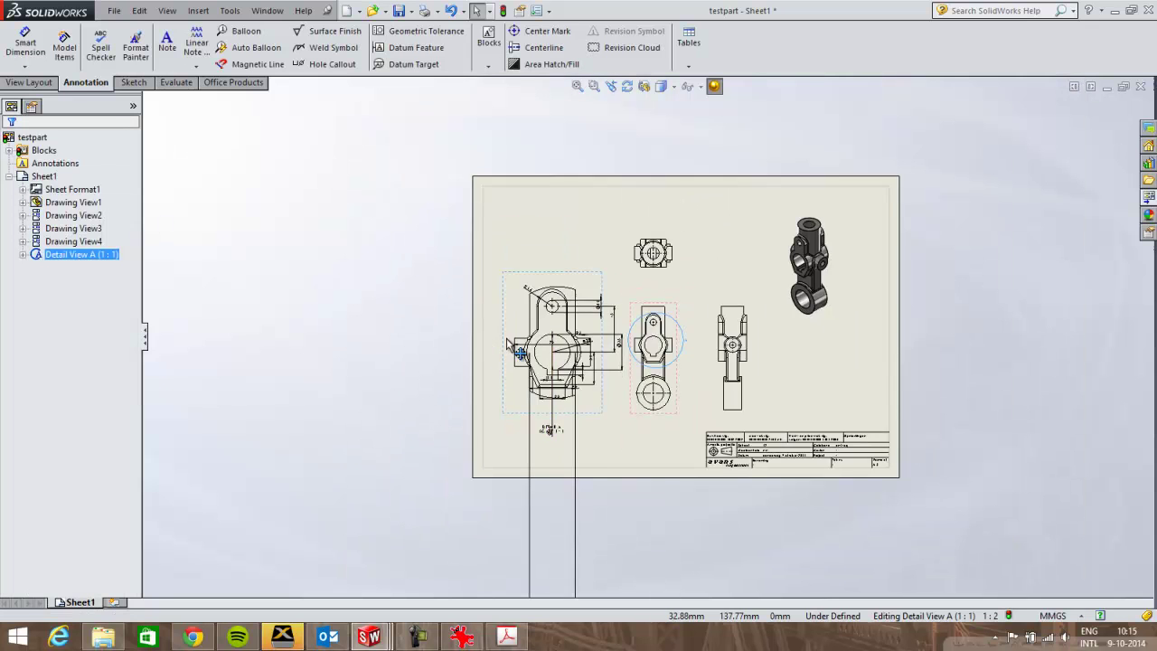
scroll(511, 346, up, 6)
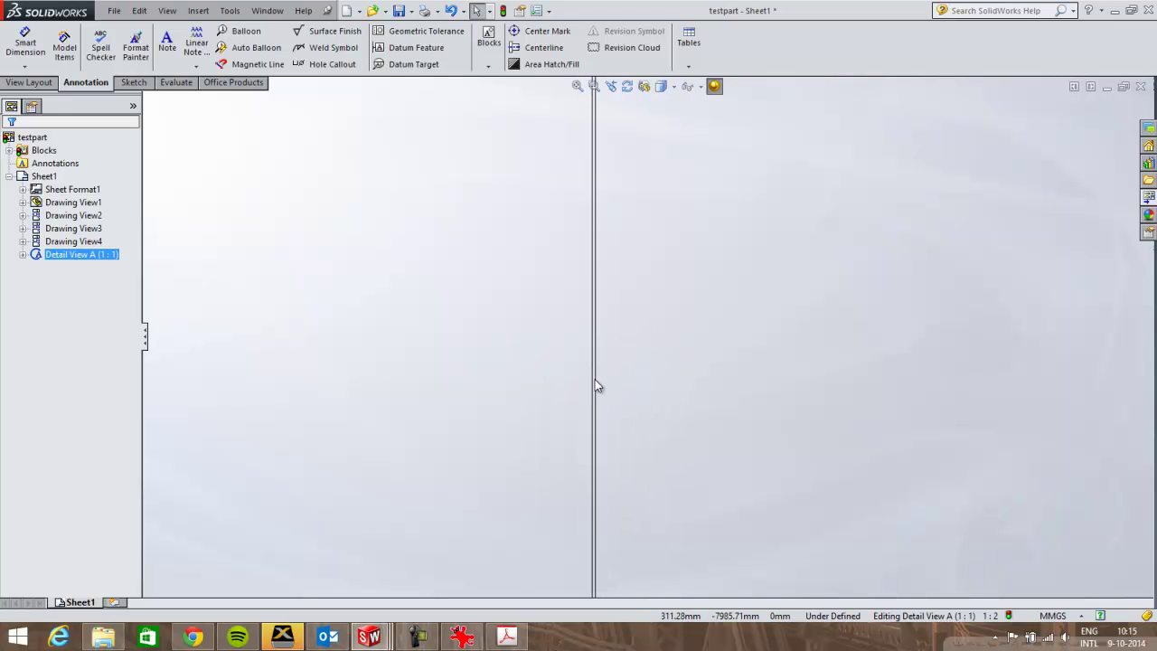
click(594, 389)
key(Escape)
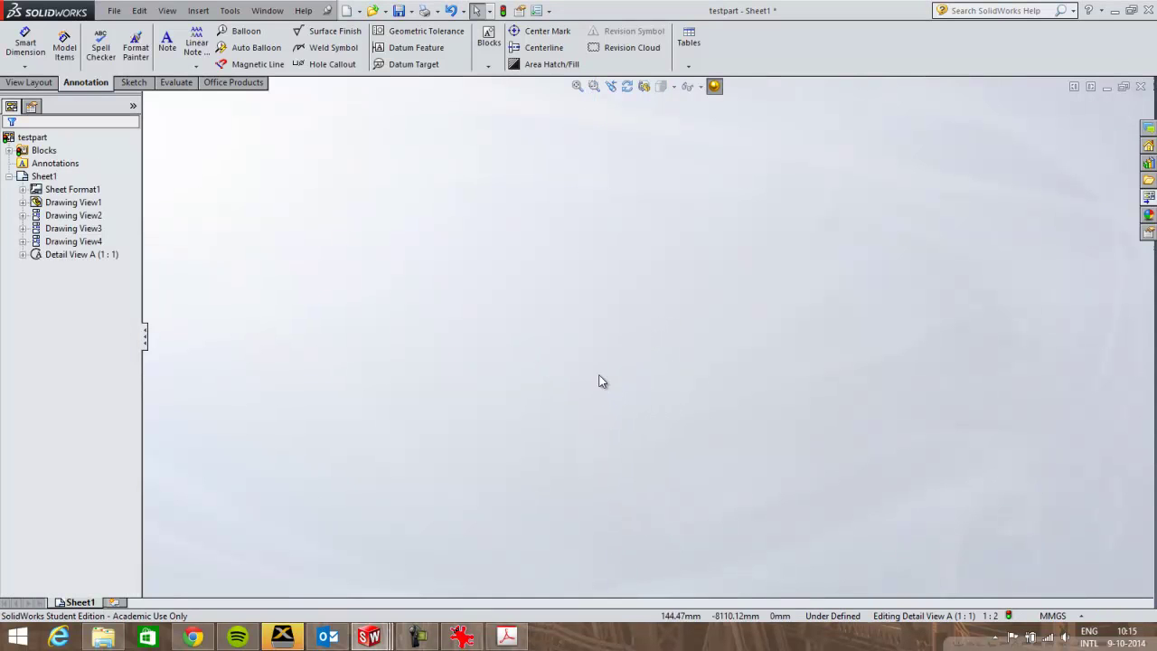
key(f)
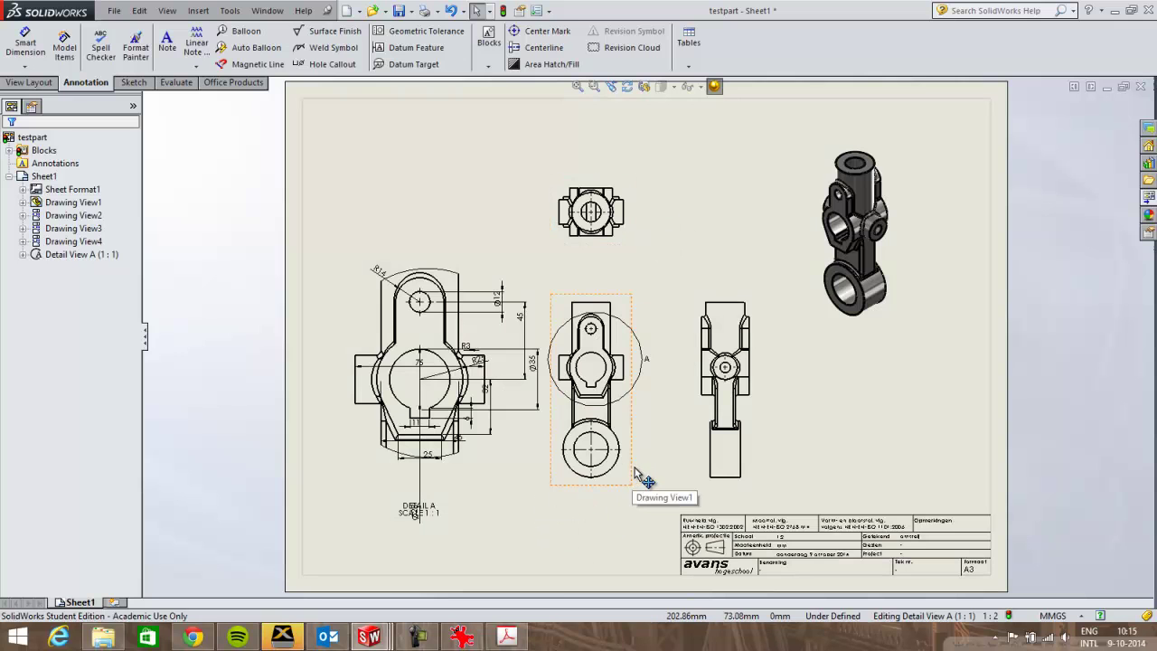
Step: Shift the front view and the side view further right on the sheet to make room beside detail view A
drag(640, 482, 676, 468)
drag(757, 458, 813, 460)
click(421, 274)
Step: Auto-arrange all dimensions of detail view A around its outline
mouse_move(257, 160)
mouse_down()
mouse_move(367, 278)
mouse_move(462, 412)
mouse_move(592, 543)
mouse_up()
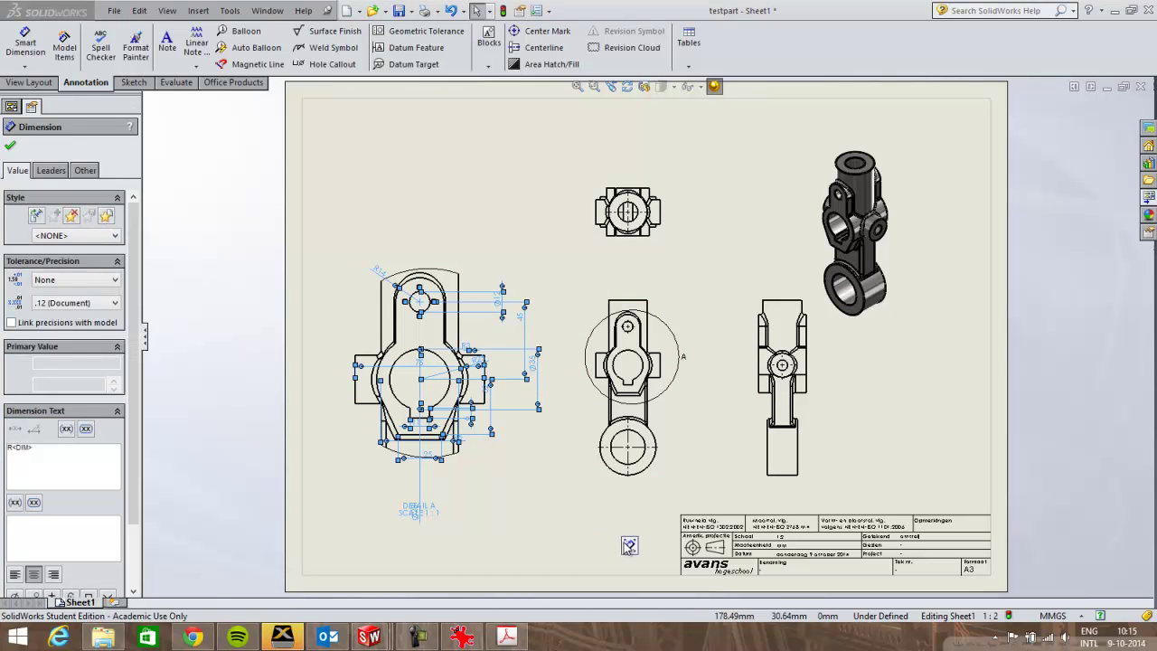
mouse_move(629, 545)
click(632, 516)
click(559, 538)
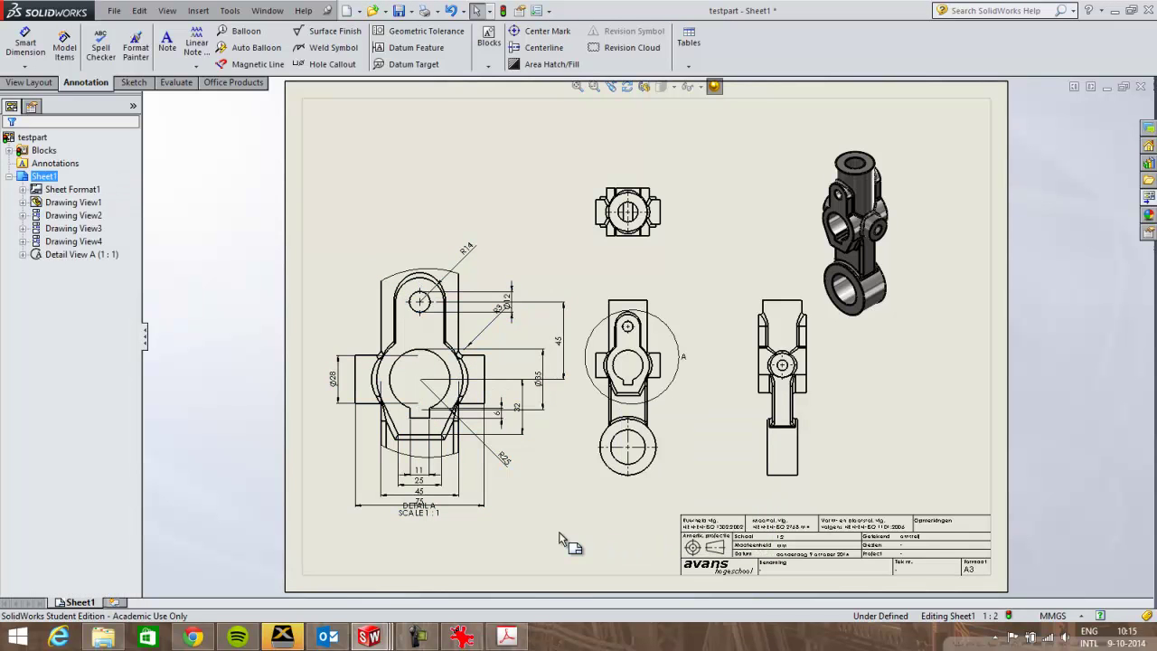
Step: Delete the R3 fillet dimension from detail view A and move the Ø12 hole dimension clear of its neighbours
scroll(531, 452, down, 2)
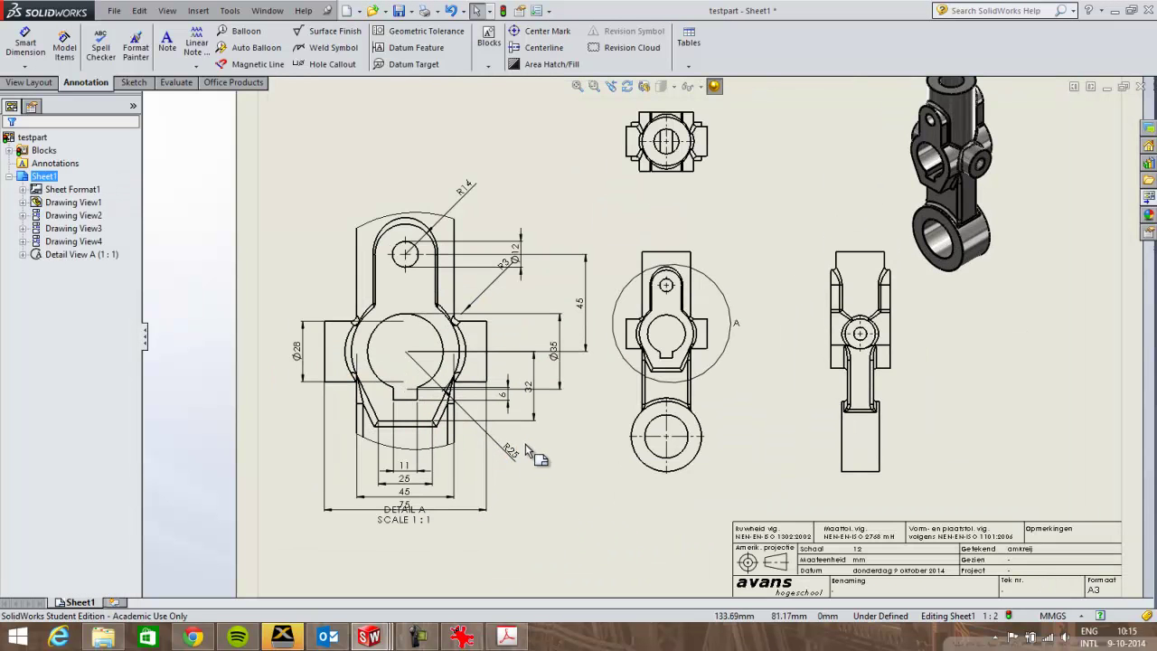
click(508, 270)
drag(508, 269, 508, 315)
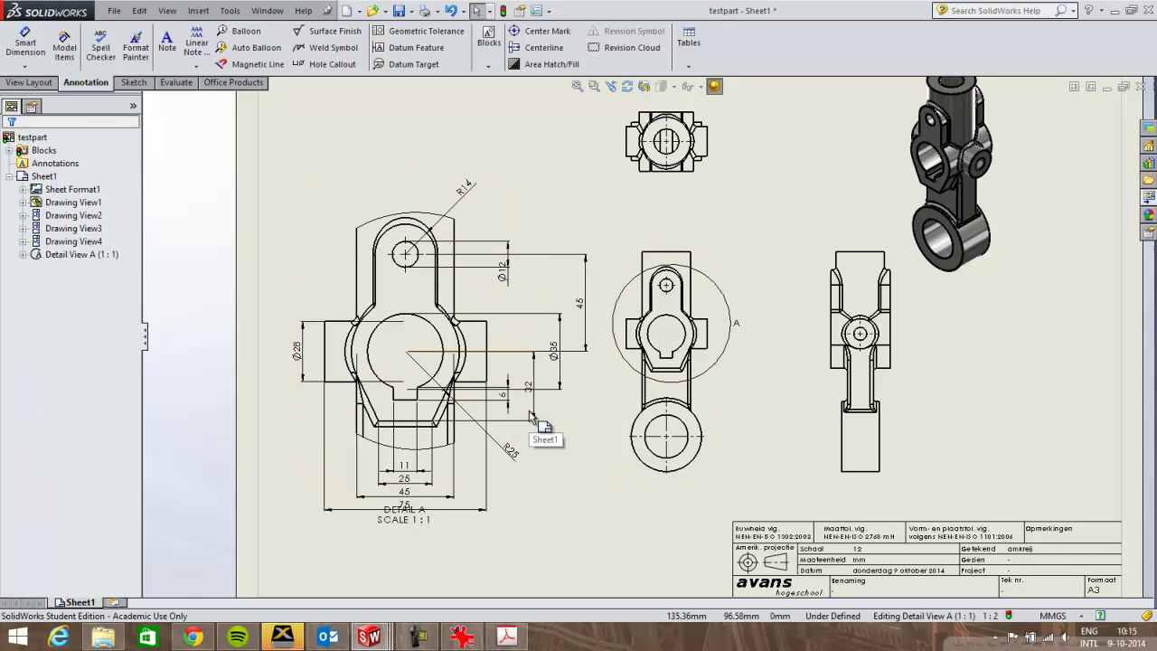
Step: Move the front view closer to the side view and shift the isometric view toward the sheet's right border
click(720, 443)
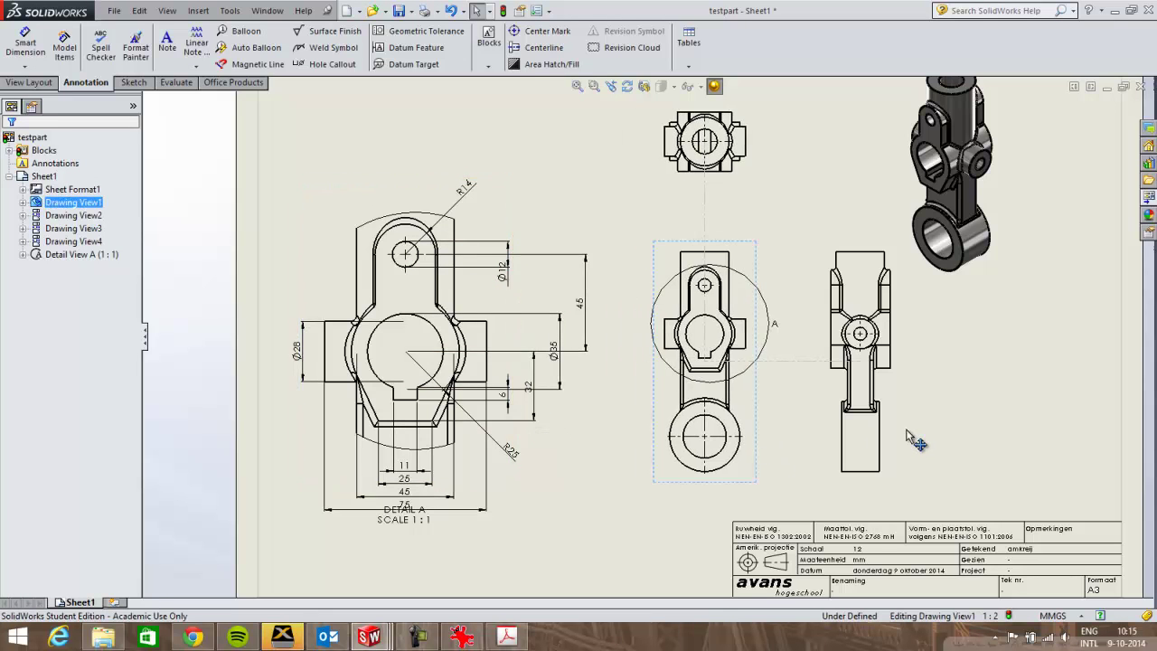
key(f)
scroll(831, 396, down, 1)
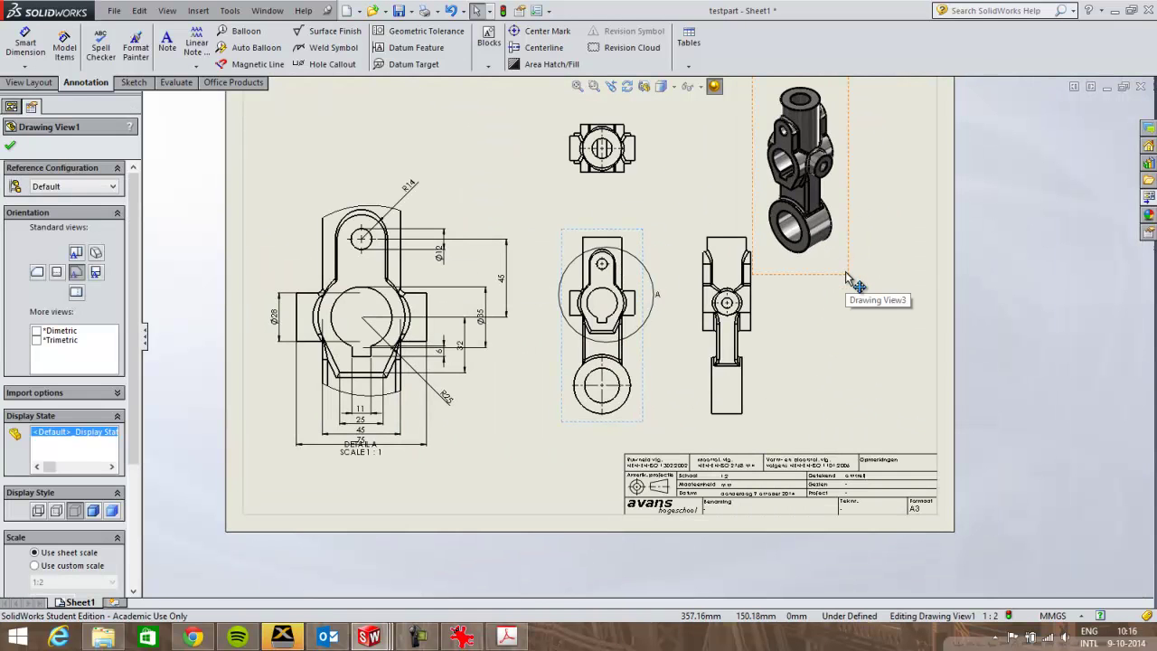
click(845, 269)
click(807, 367)
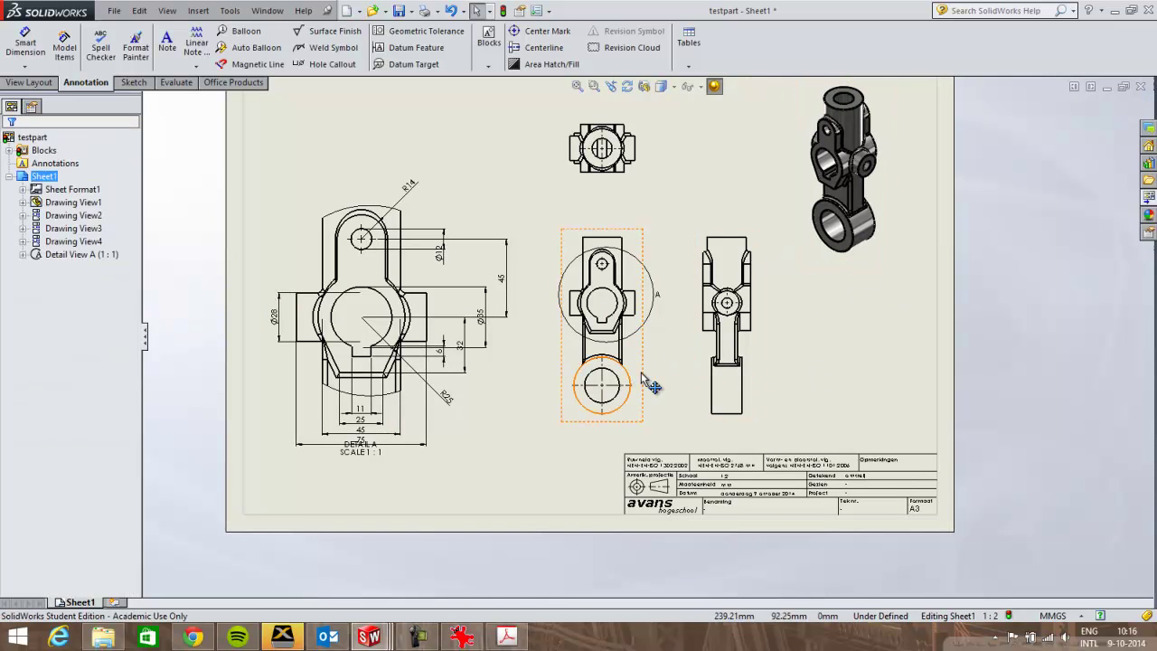
Step: Import the entire model's dimensions into the front view without duplicates and delete the Ø45 dimension running off the sheet
click(640, 371)
click(71, 52)
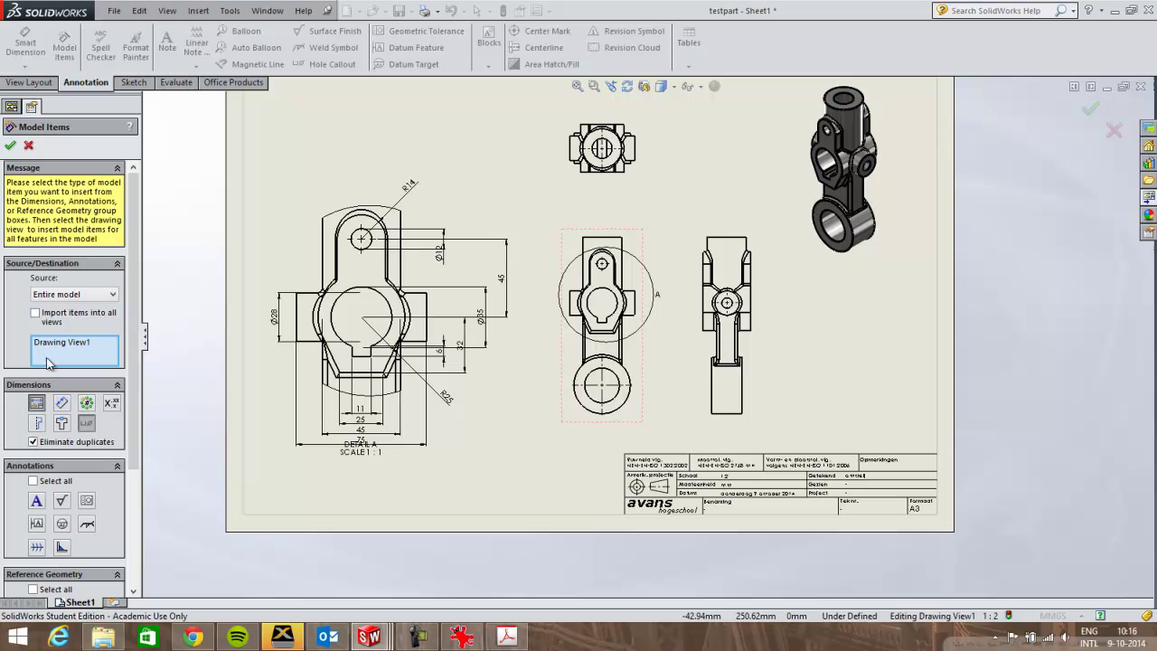
click(9, 144)
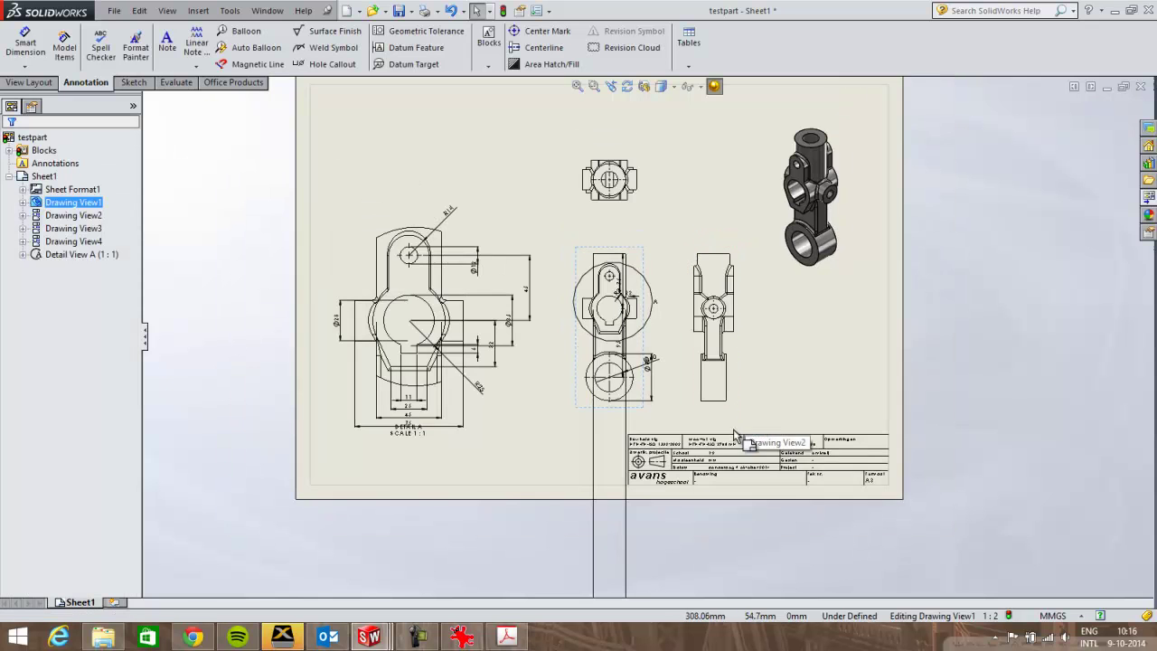
click(626, 529)
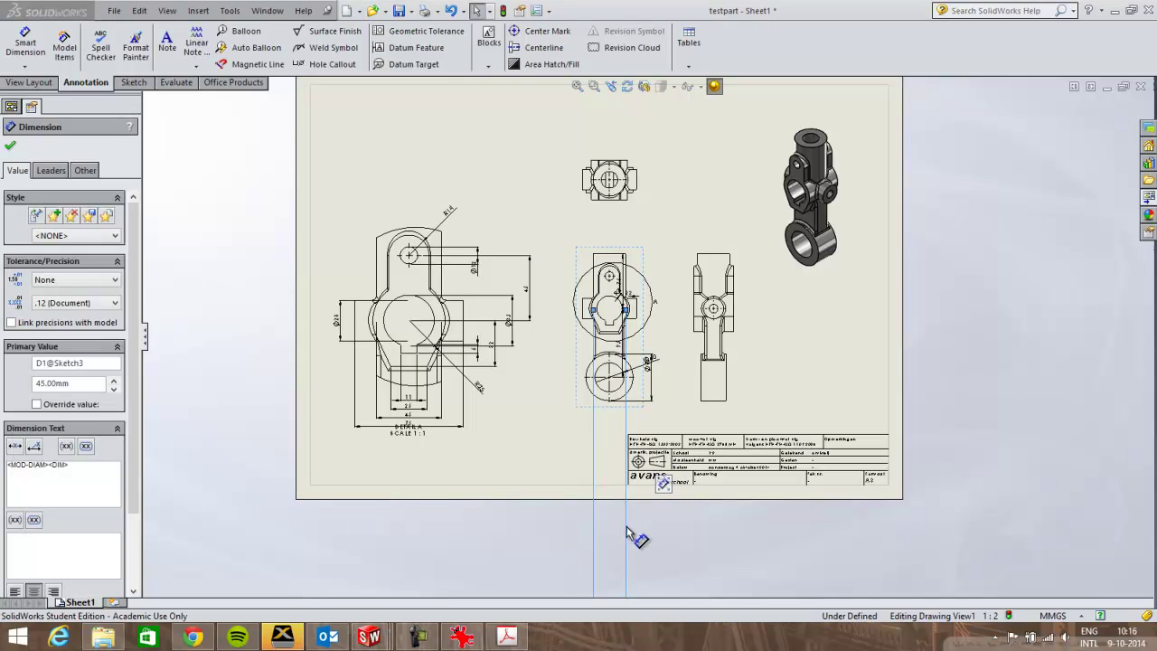
click(632, 534)
Step: Auto-arrange all imported dimensions of the front view
scroll(652, 414, down, 2)
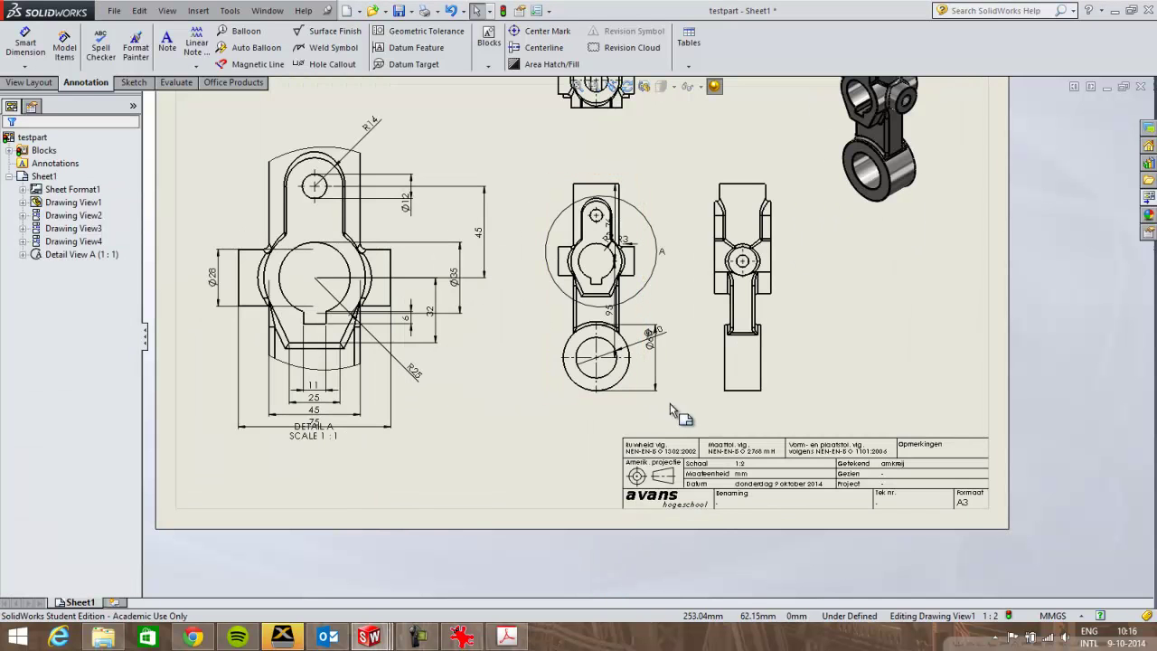
mouse_move(519, 144)
mouse_down()
mouse_move(659, 398)
mouse_move(708, 432)
mouse_up()
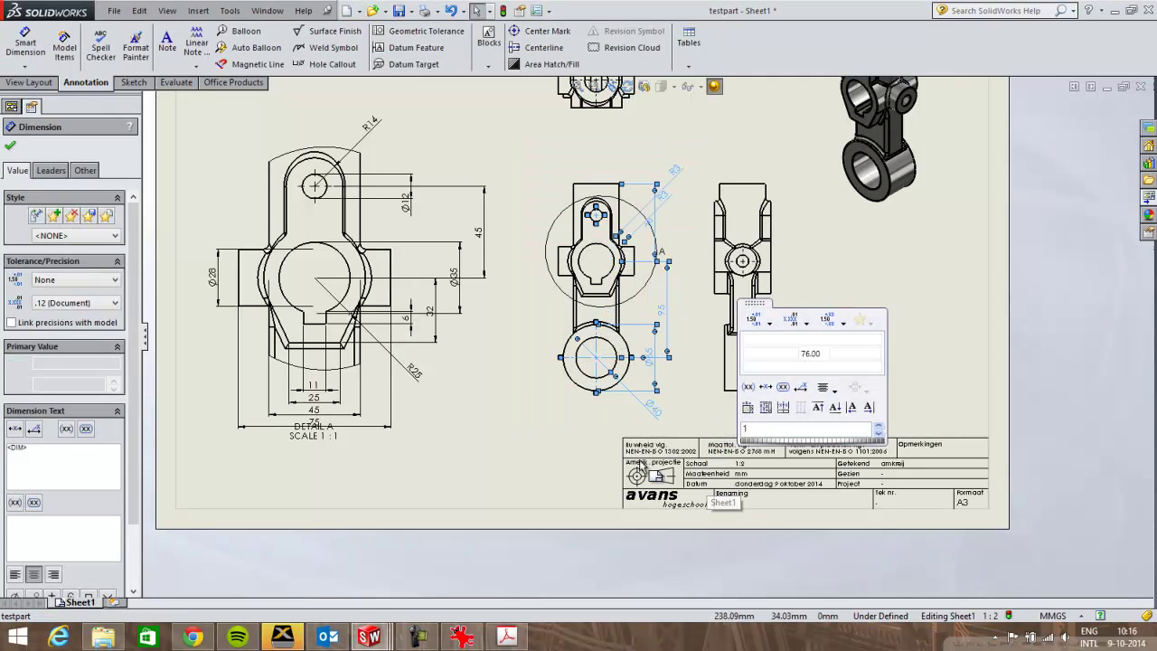
click(534, 466)
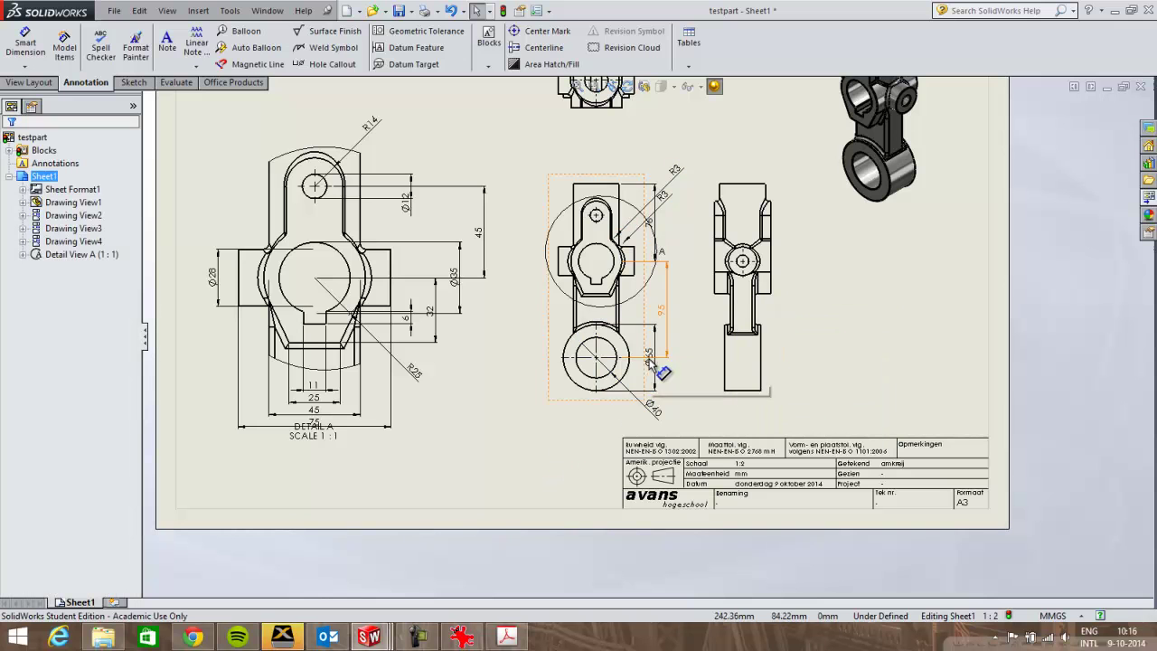
Step: Move the Ø65 ring dimension and the 76 mm height dimension to the left side of the front view
drag(662, 362, 553, 359)
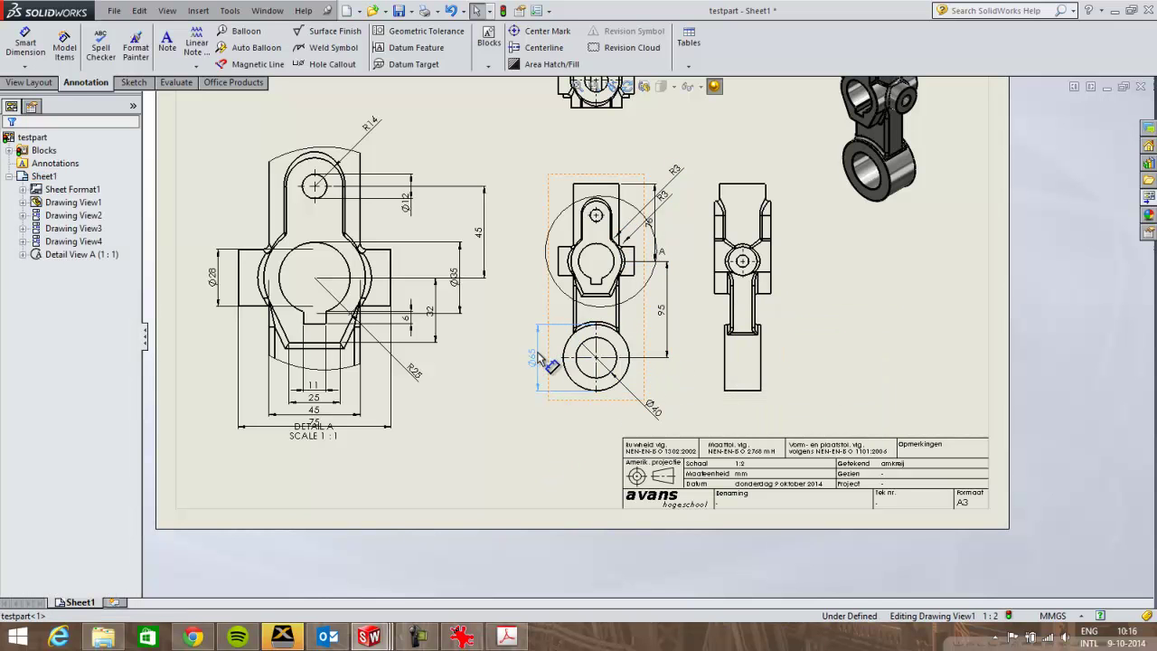
click(684, 374)
scroll(669, 253, down, 2)
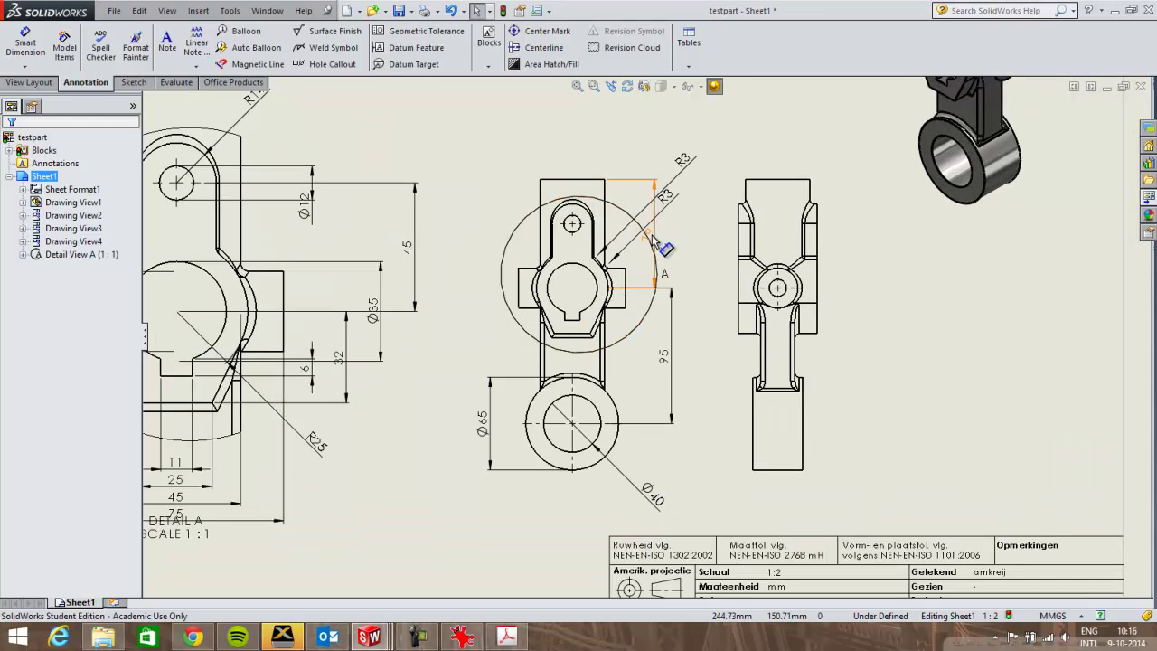
drag(658, 242, 481, 241)
click(921, 397)
key(f)
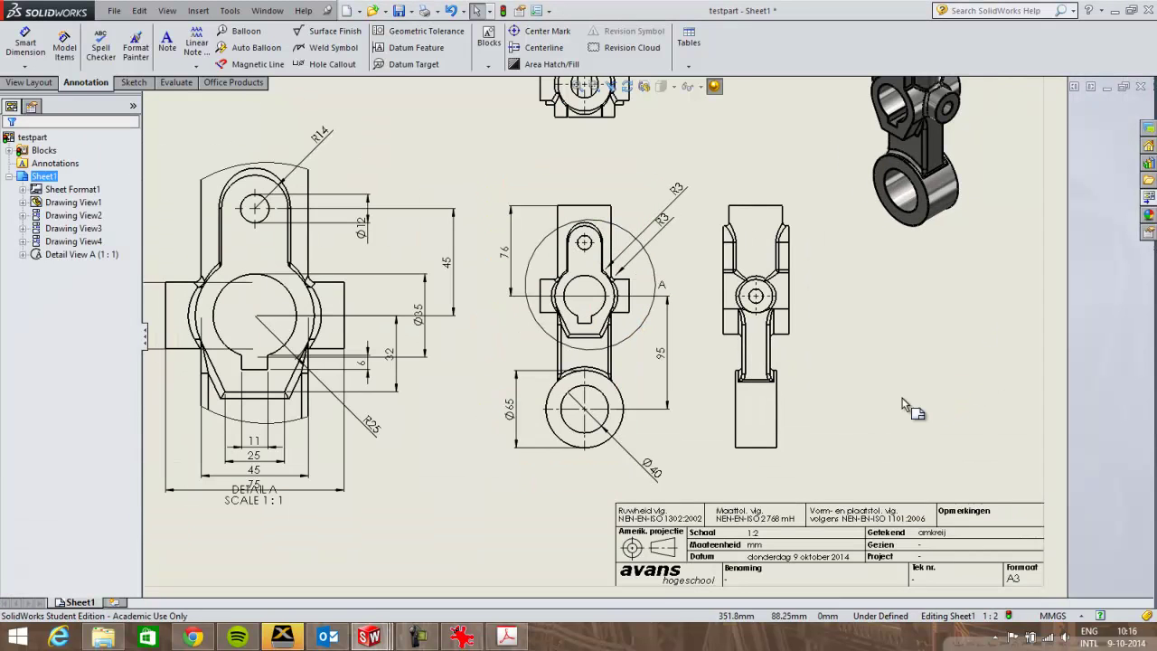
key(f)
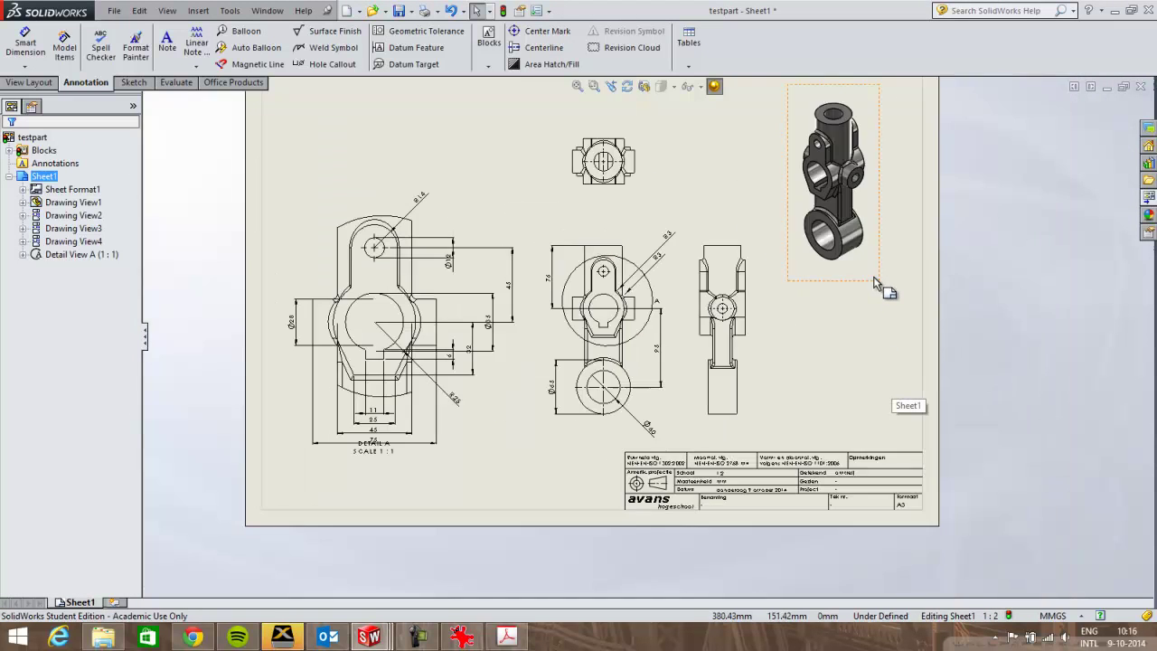